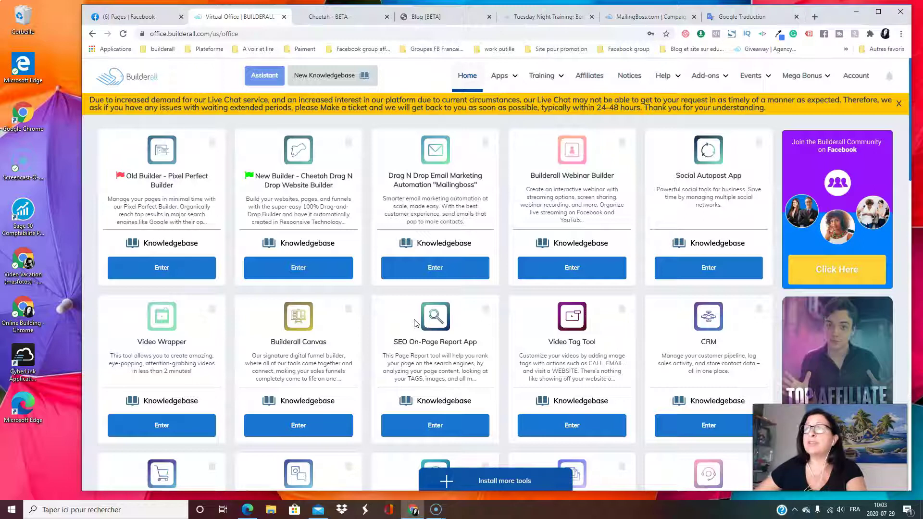
Leave the Virtual Office dashboard for the Cheetah builder showing the blog site's HOME, FEED and POST pages
{"action": "left_click", "coordinate": [592, 358]}
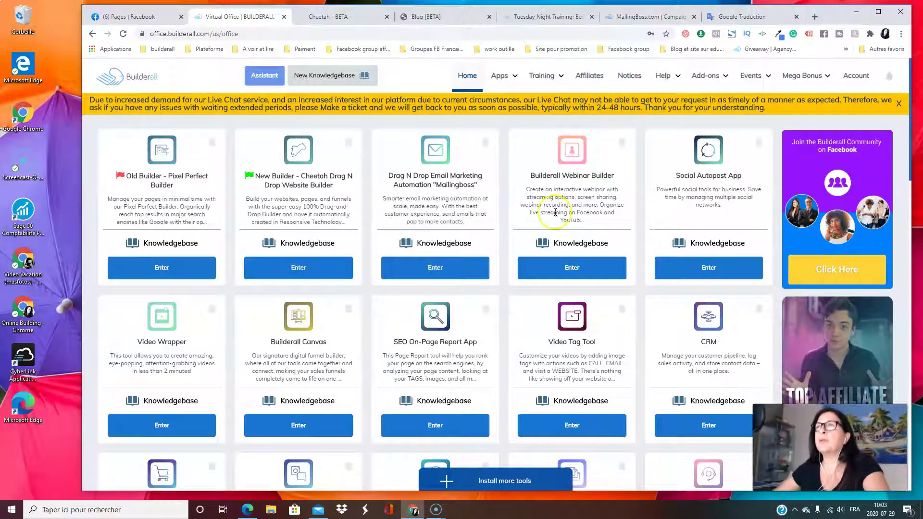
{"action": "left_click", "coordinate": [326, 16]}
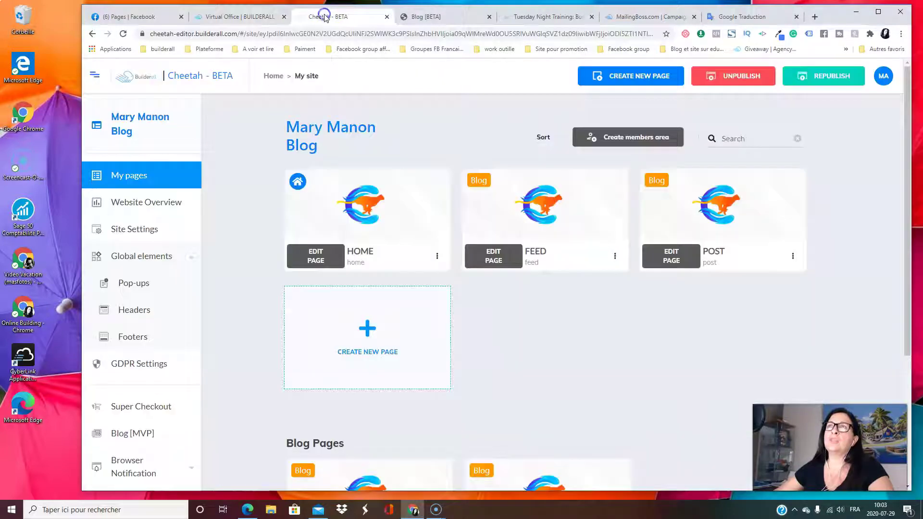
Return to All sites, browse the Published and Unpublished lists, and reopen the blog site's pages
{"action": "left_click", "coordinate": [174, 78]}
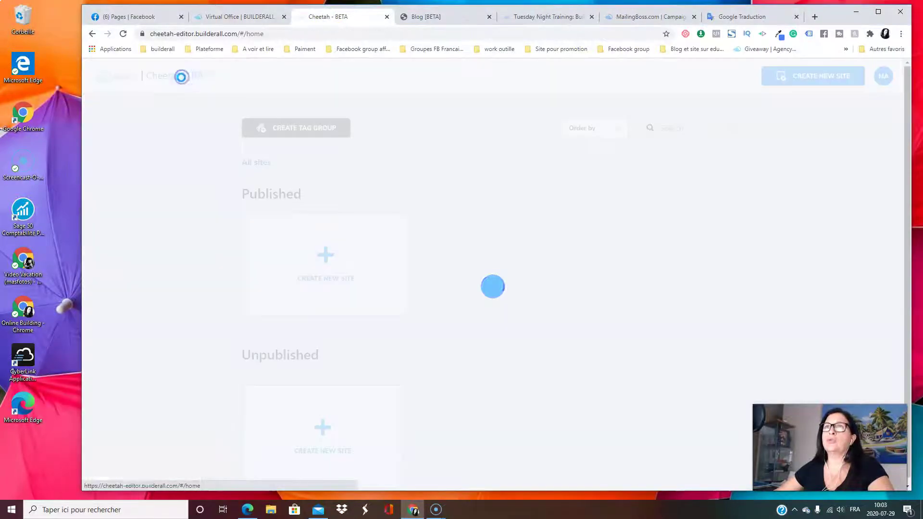
{"action": "scroll", "coordinate": [468, 197], "scroll_direction": "down", "scroll_amount": 6}
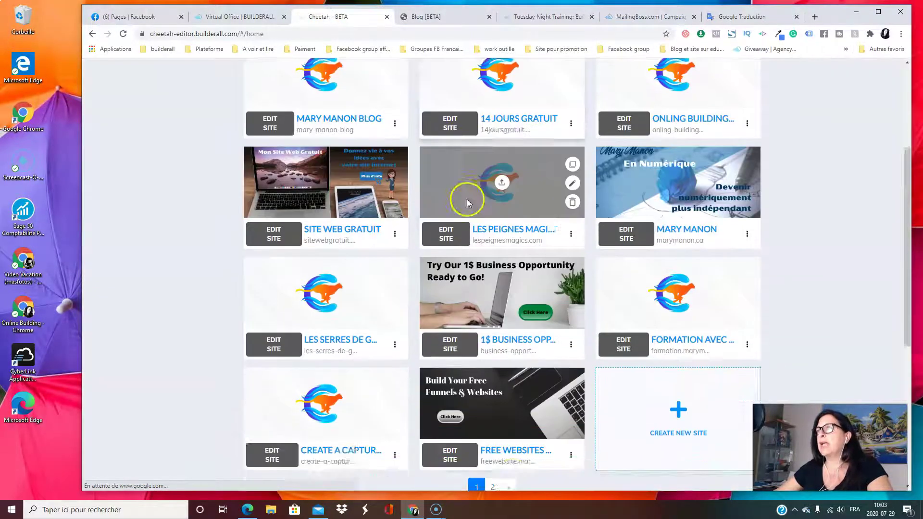
{"action": "scroll", "coordinate": [503, 326], "scroll_direction": "up", "scroll_amount": 6}
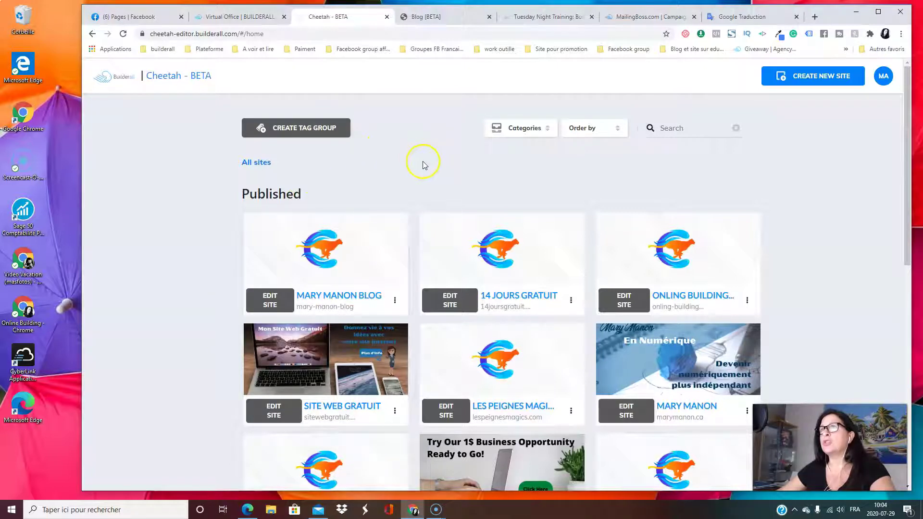
{"action": "scroll", "coordinate": [409, 176], "scroll_direction": "down", "scroll_amount": 1}
{"action": "scroll", "coordinate": [403, 322], "scroll_direction": "down", "scroll_amount": 8}
{"action": "scroll", "coordinate": [379, 433], "scroll_direction": "up", "scroll_amount": 6}
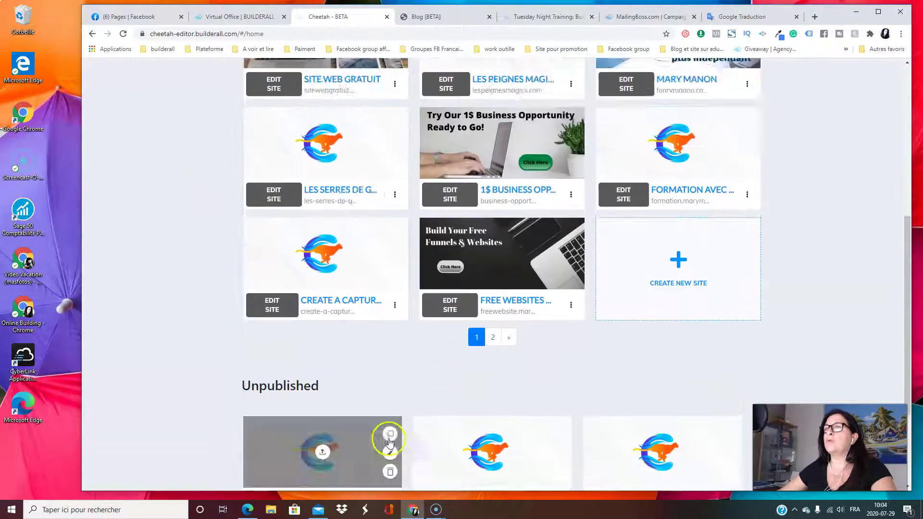
{"action": "scroll", "coordinate": [392, 447], "scroll_direction": "down", "scroll_amount": 6}
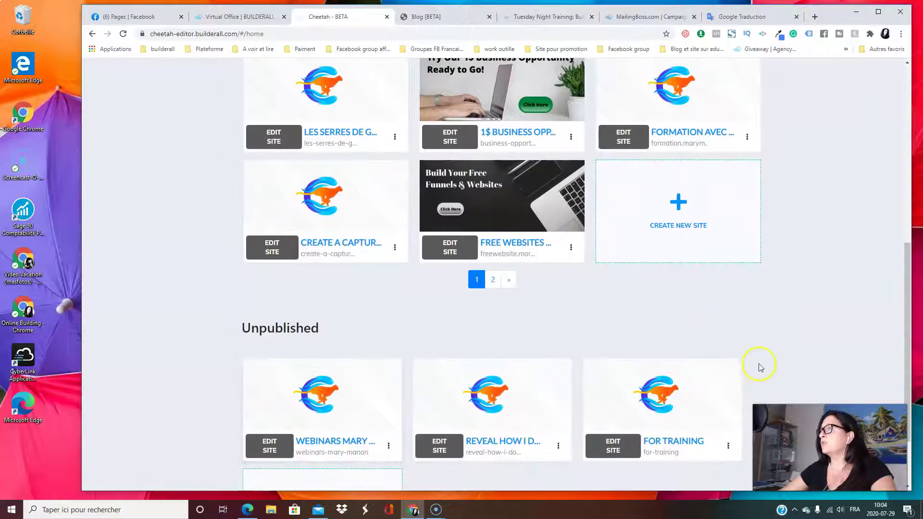
{"action": "scroll", "coordinate": [645, 322], "scroll_direction": "up", "scroll_amount": 6}
{"action": "scroll", "coordinate": [645, 322], "scroll_direction": "down", "scroll_amount": 5}
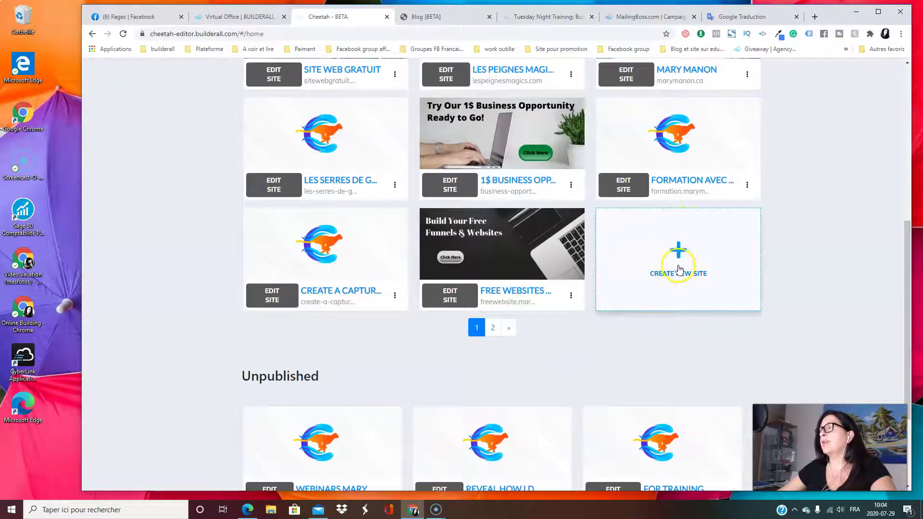
{"action": "scroll", "coordinate": [705, 274], "scroll_direction": "up", "scroll_amount": 6}
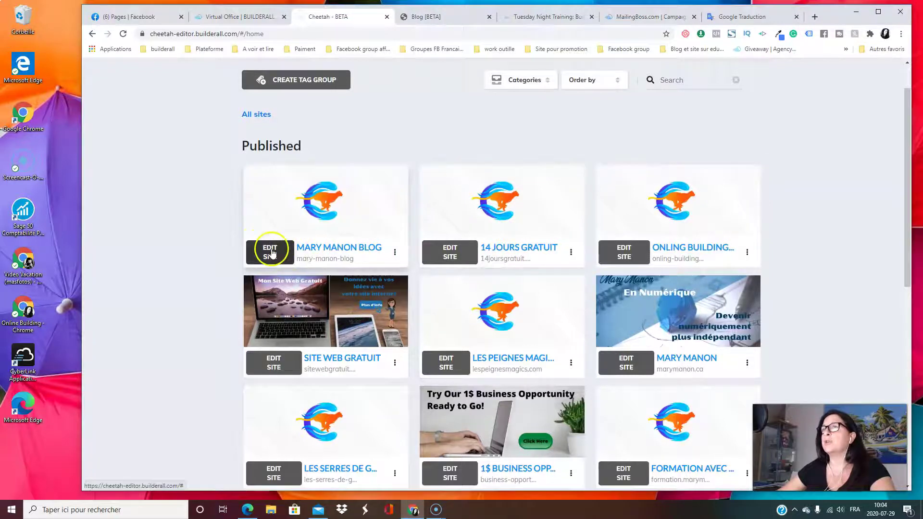
{"action": "left_click", "coordinate": [271, 252]}
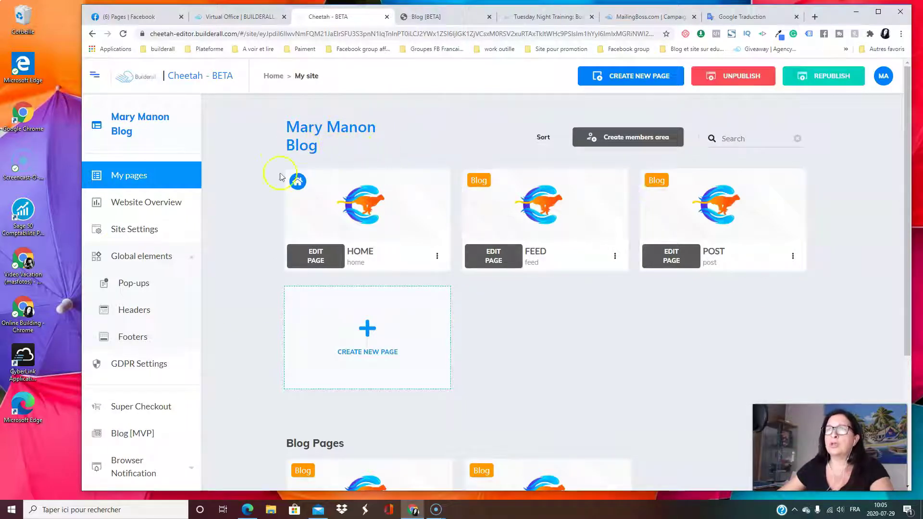
Scroll the blog site's sidebar and launch the Blog [MVP] admin in a new tab
{"action": "scroll", "coordinate": [598, 319], "scroll_direction": "down", "scroll_amount": 3}
{"action": "scroll", "coordinate": [597, 319], "scroll_direction": "up", "scroll_amount": 3}
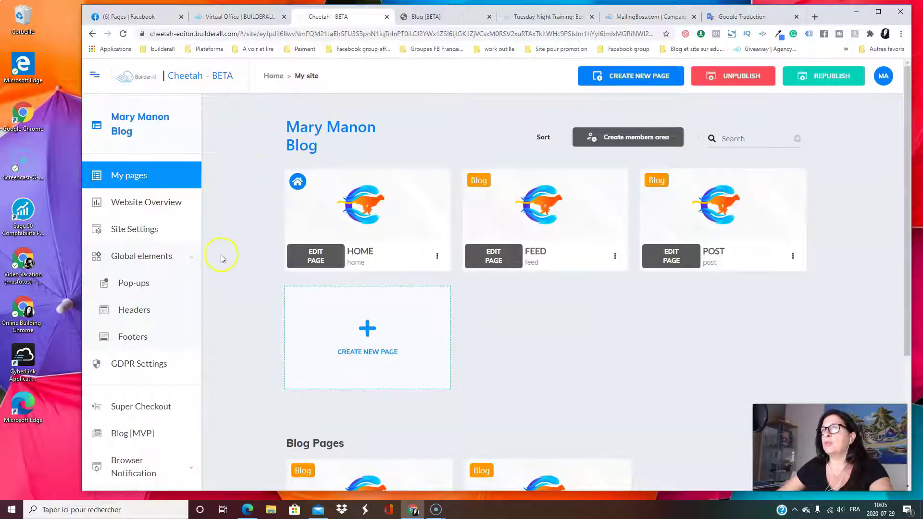
{"action": "scroll", "coordinate": [226, 259], "scroll_direction": "down", "scroll_amount": 4}
{"action": "scroll", "coordinate": [680, 313], "scroll_direction": "up", "scroll_amount": 4}
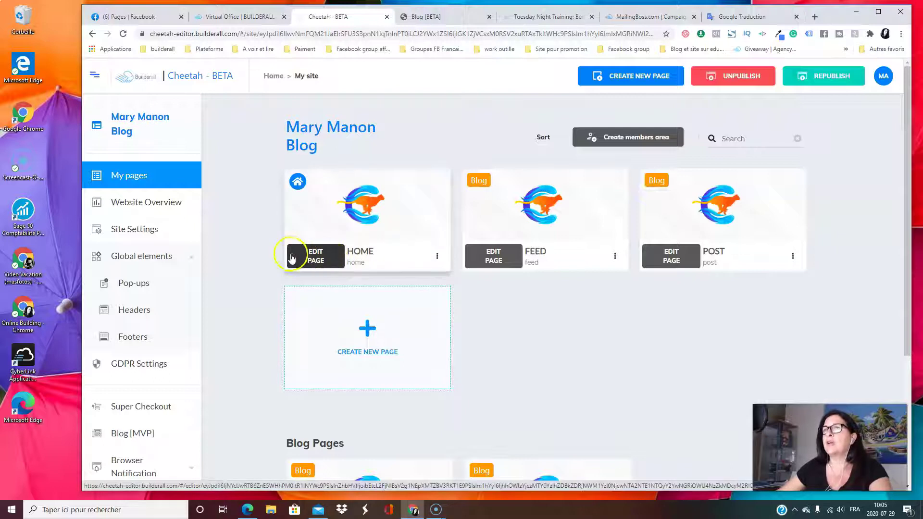
{"action": "scroll", "coordinate": [251, 241], "scroll_direction": "down", "scroll_amount": 3}
{"action": "scroll", "coordinate": [206, 149], "scroll_direction": "up", "scroll_amount": 3}
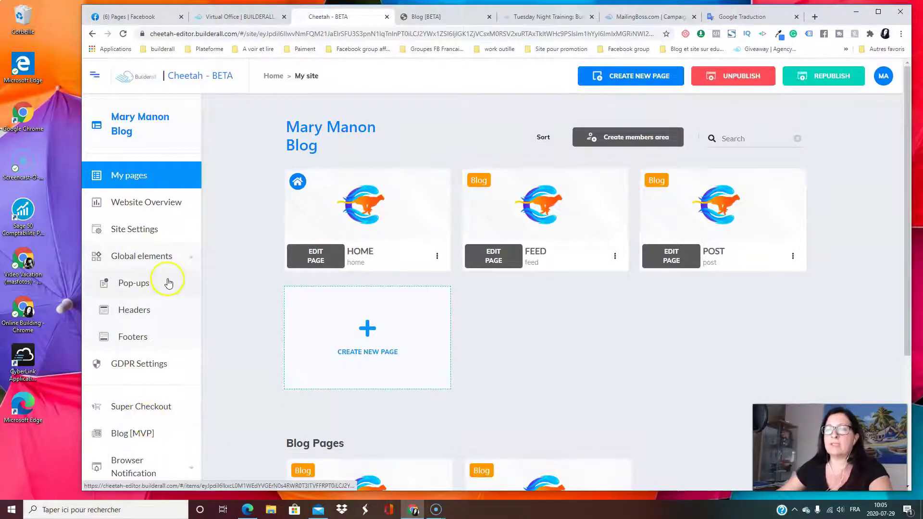
{"action": "scroll", "coordinate": [150, 319], "scroll_direction": "down", "scroll_amount": 4}
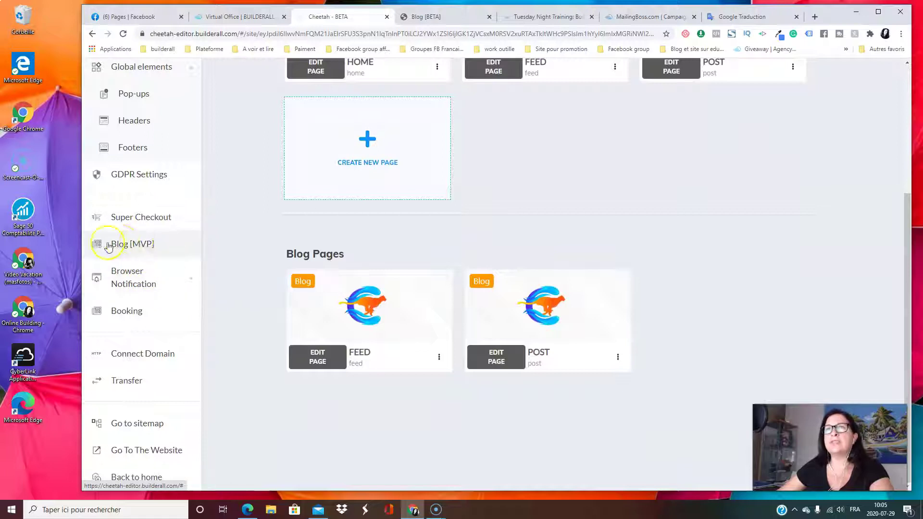
{"action": "left_click", "coordinate": [157, 245]}
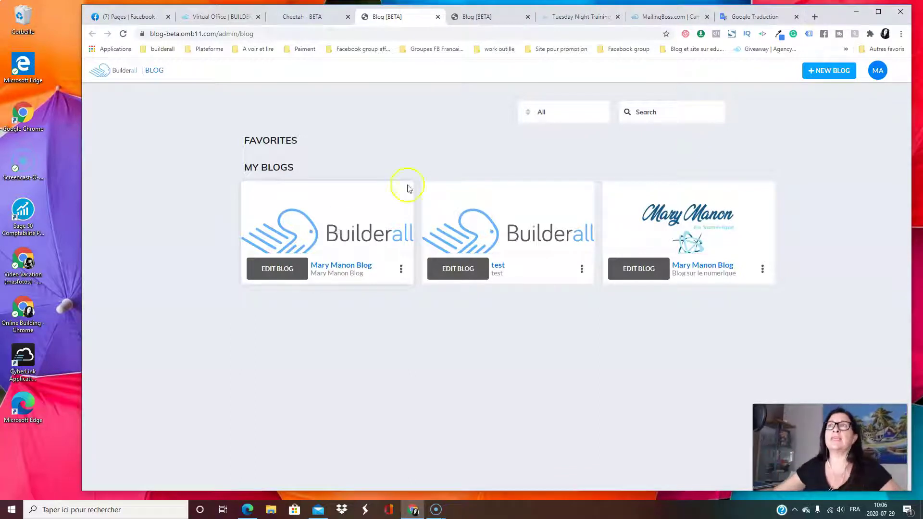
{"action": "left_click", "coordinate": [301, 16]}
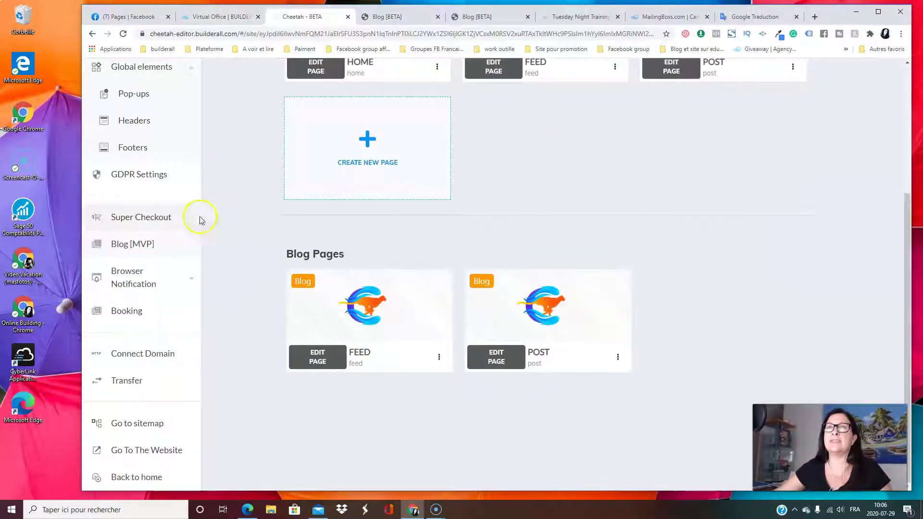
{"action": "left_click", "coordinate": [105, 254]}
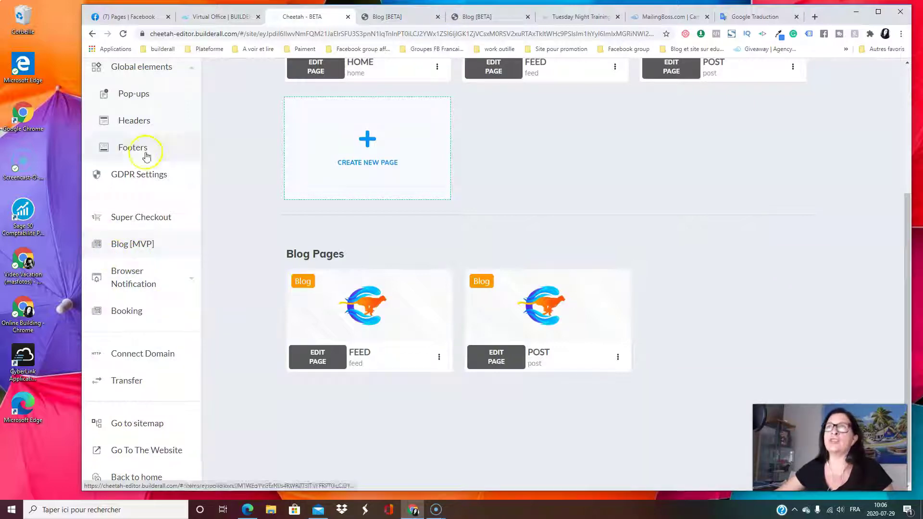
{"action": "left_click", "coordinate": [221, 17]}
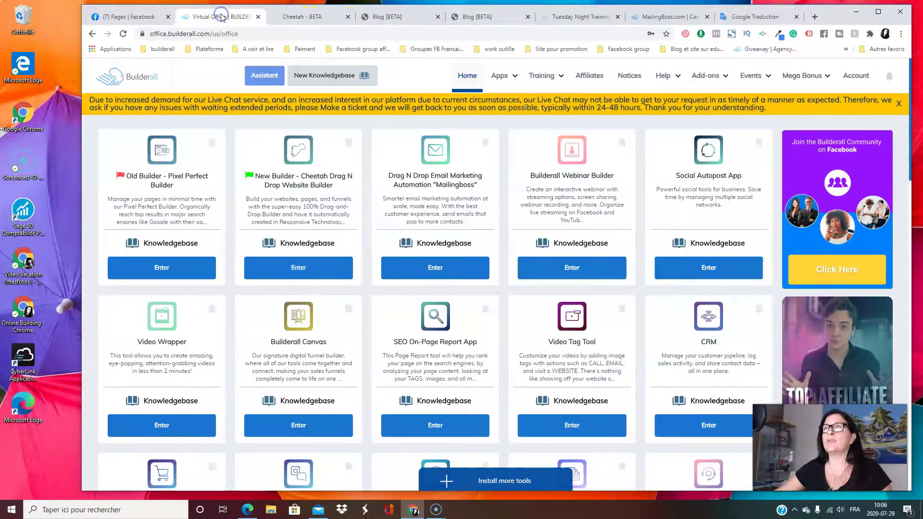
{"action": "left_click", "coordinate": [298, 17]}
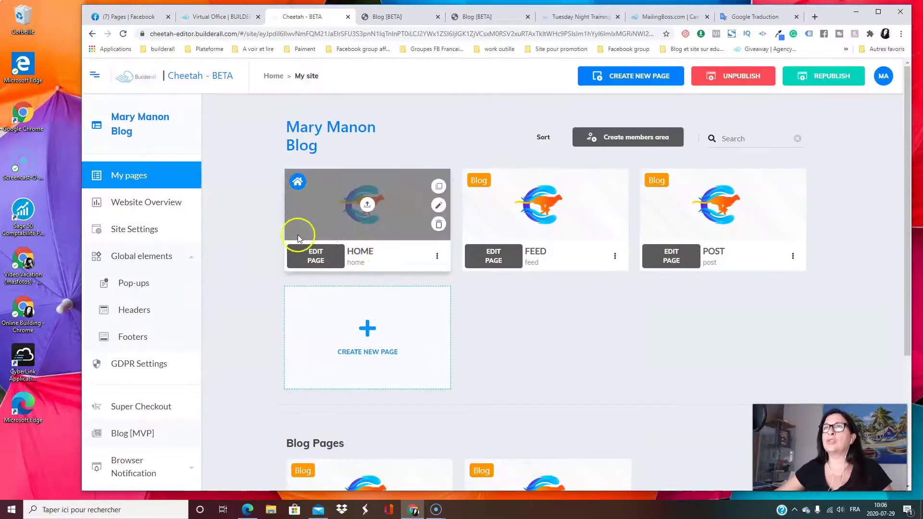
{"action": "scroll", "coordinate": [151, 251], "scroll_direction": "down", "scroll_amount": 4}
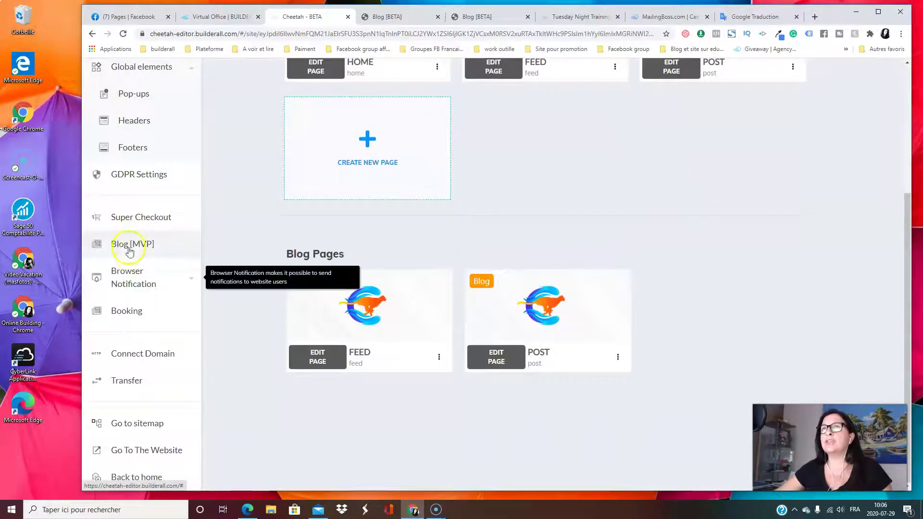
{"action": "left_click", "coordinate": [133, 245]}
{"action": "left_click", "coordinate": [385, 17]}
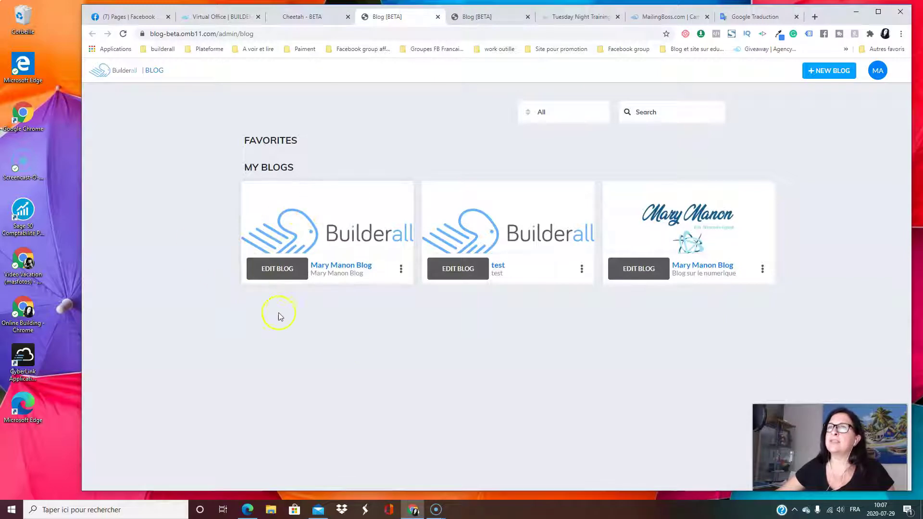
Review the overview dashboards of the first and third blogs
{"action": "left_click", "coordinate": [277, 270]}
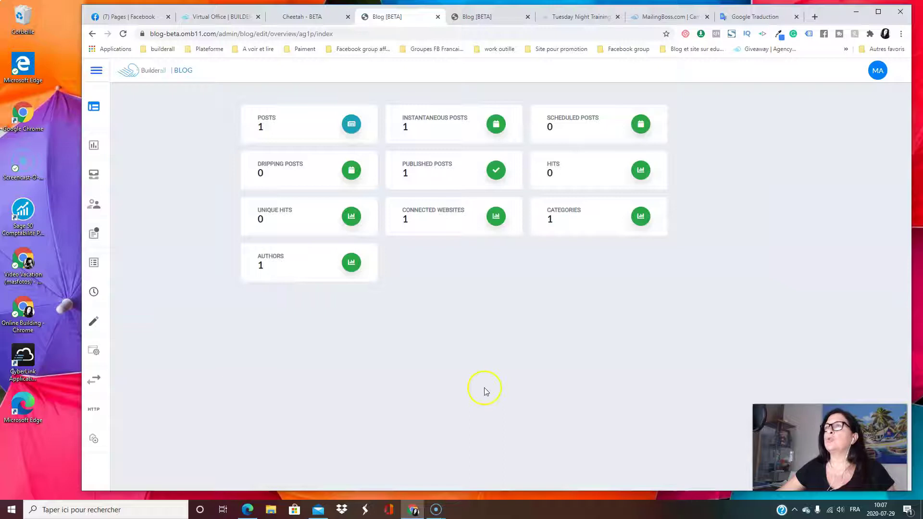
{"action": "mouse_move", "coordinate": [88, 105]}
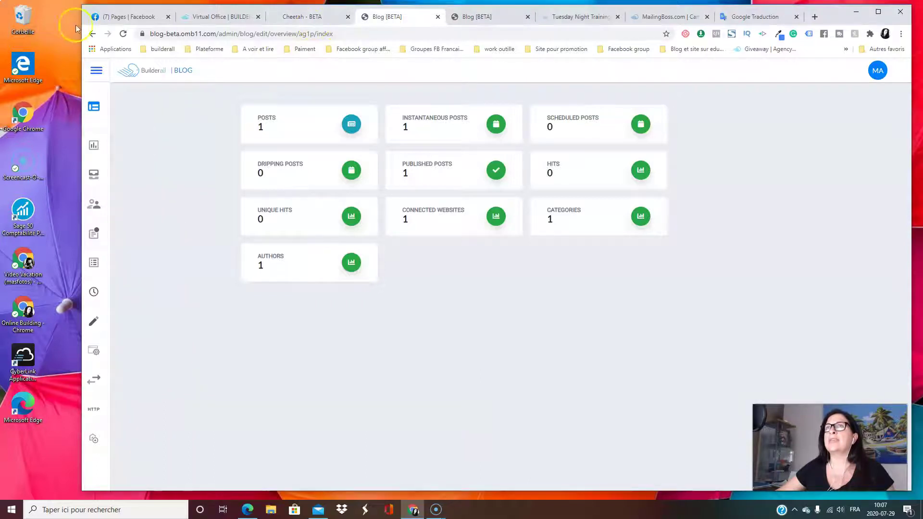
{"action": "left_click", "coordinate": [92, 35]}
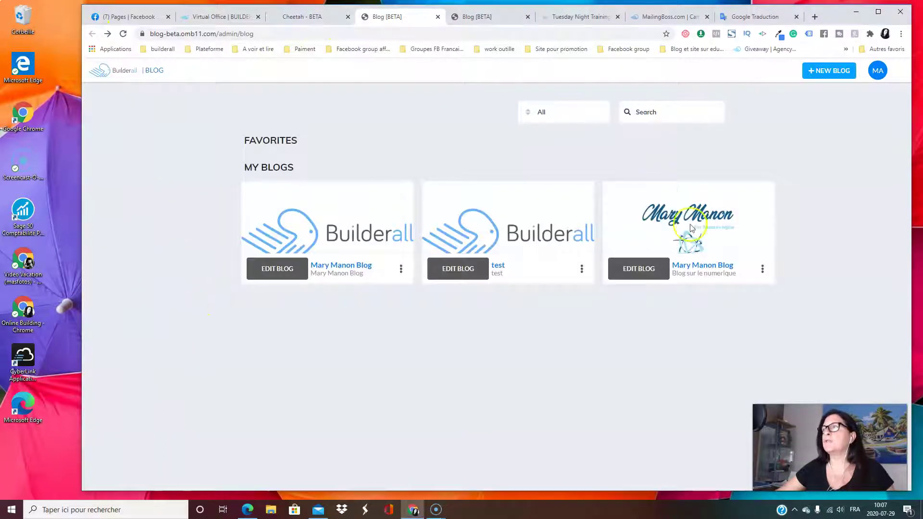
{"action": "left_click", "coordinate": [638, 269]}
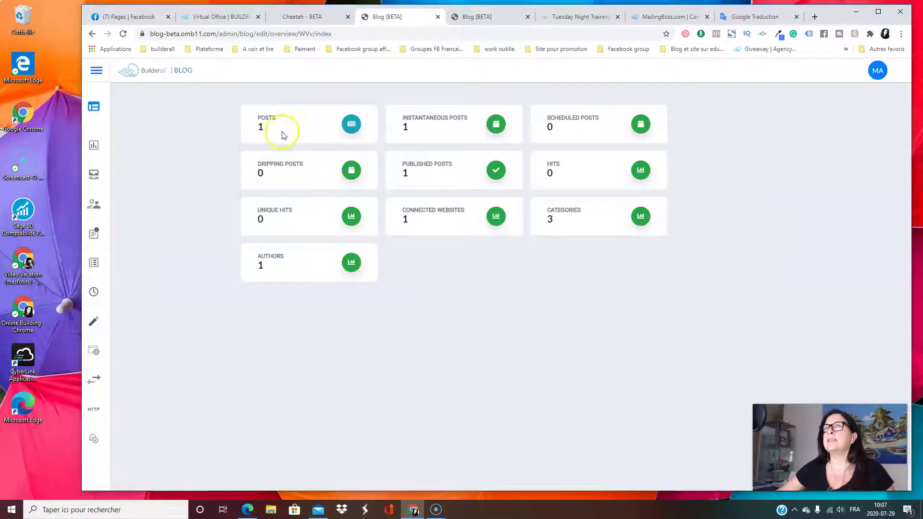
{"action": "mouse_move", "coordinate": [138, 143]}
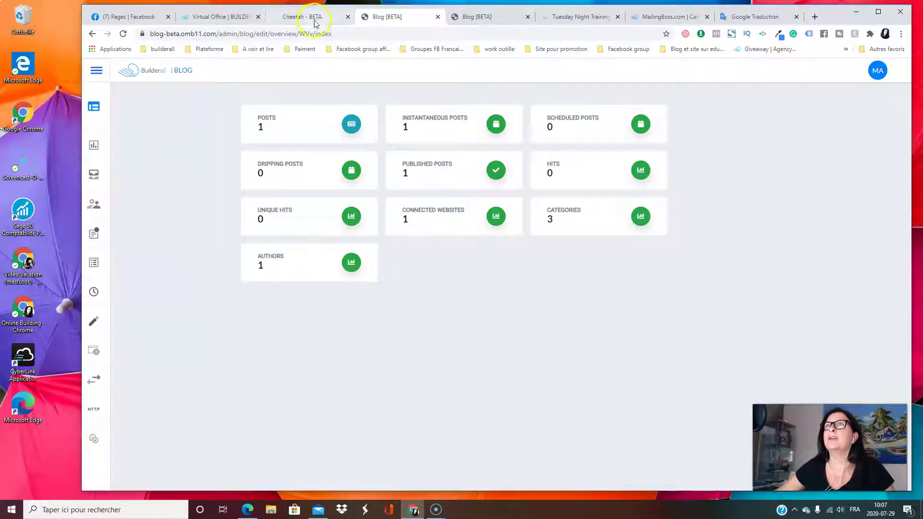
{"action": "left_click", "coordinate": [92, 34]}
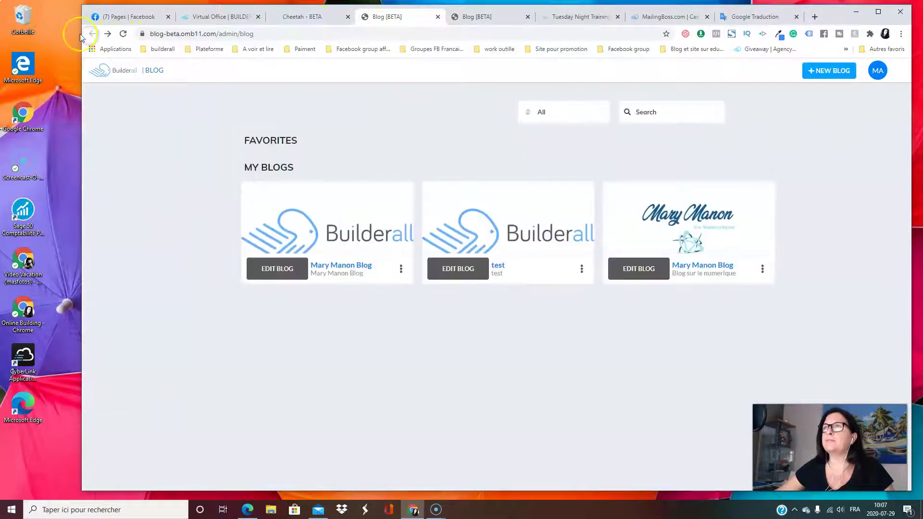
Look over the test blog's labelled side menu, then reopen the first blog's overview
{"action": "left_click", "coordinate": [456, 272]}
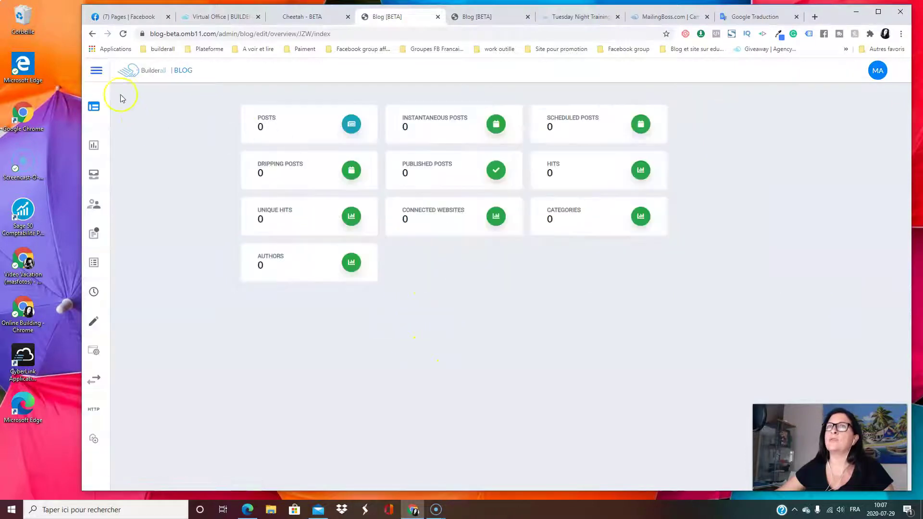
{"action": "left_click", "coordinate": [101, 72]}
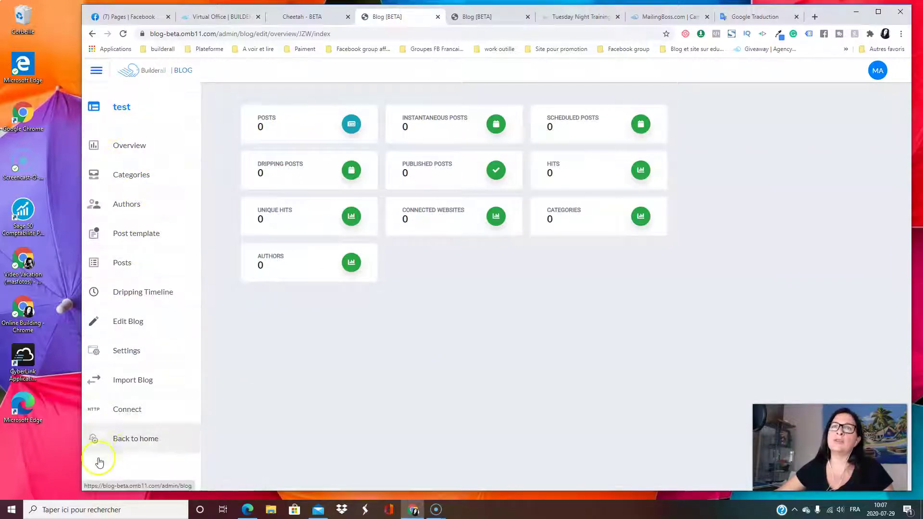
{"action": "left_click", "coordinate": [91, 36]}
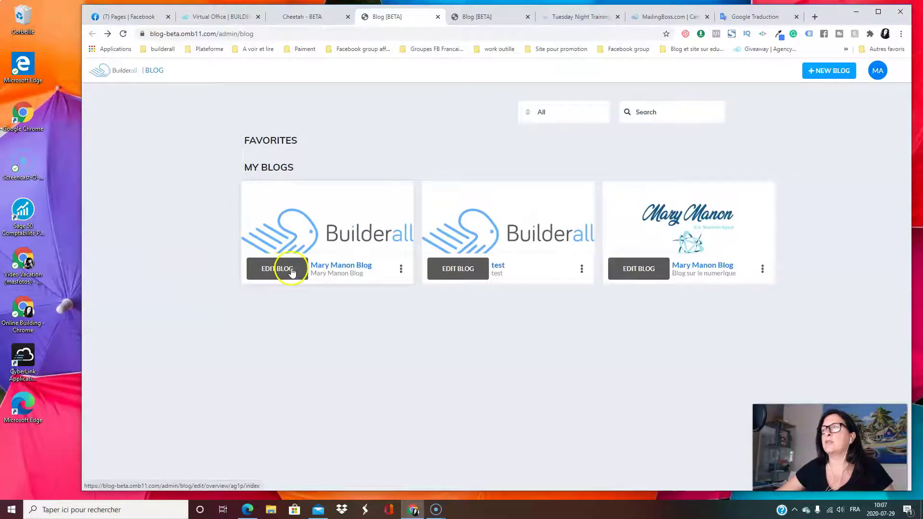
{"action": "left_click", "coordinate": [275, 270]}
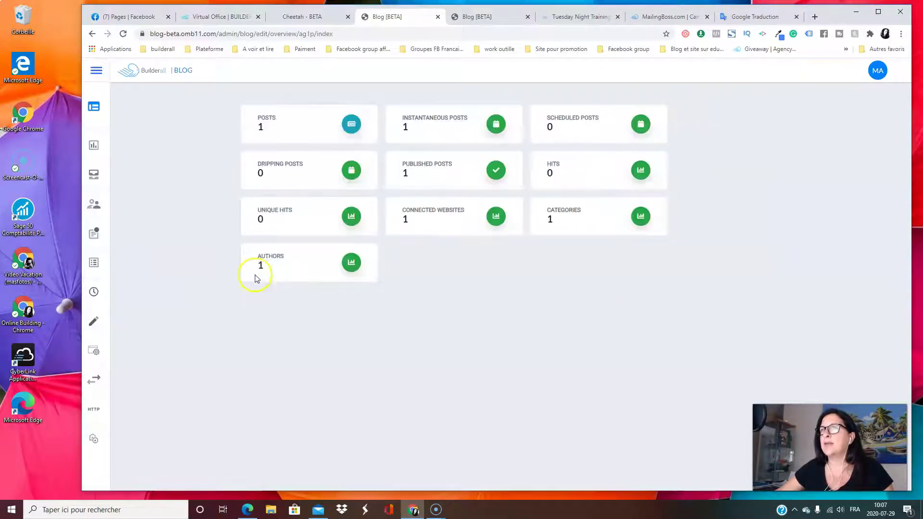
{"action": "mouse_move", "coordinate": [111, 124]}
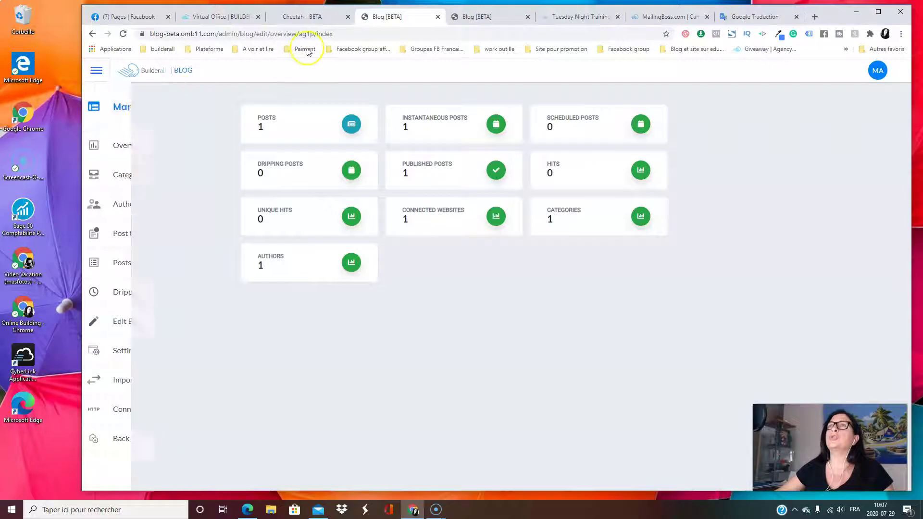
{"action": "left_click", "coordinate": [321, 16]}
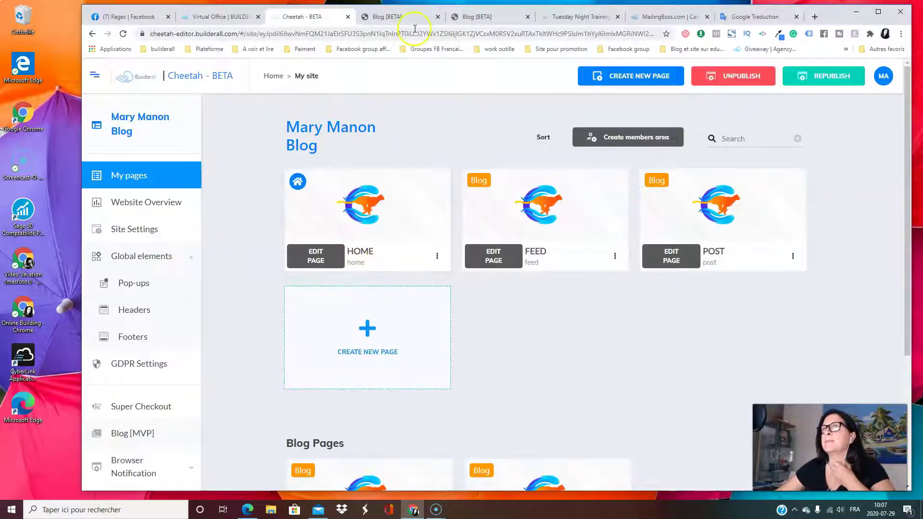
Close the duplicate Blog [BETA] tab showing post templates and return to the blog overview
{"action": "left_click", "coordinate": [392, 18]}
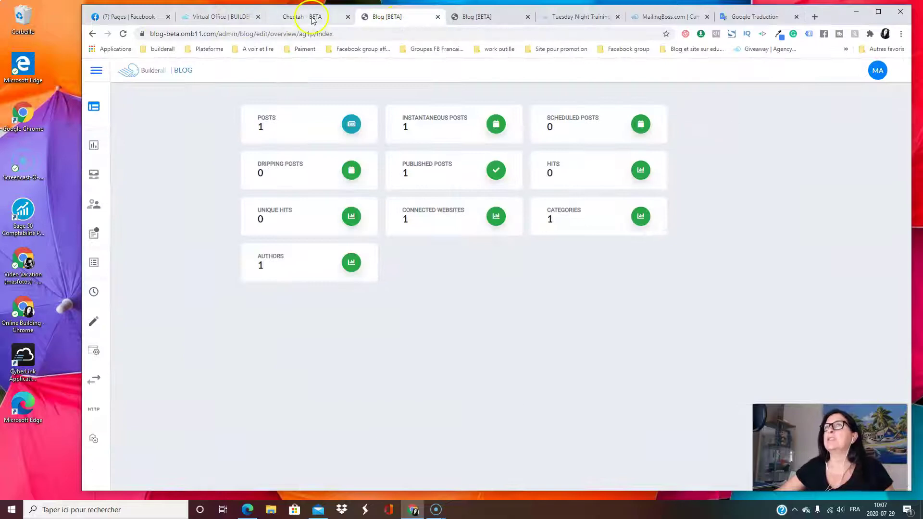
{"action": "left_click", "coordinate": [313, 18]}
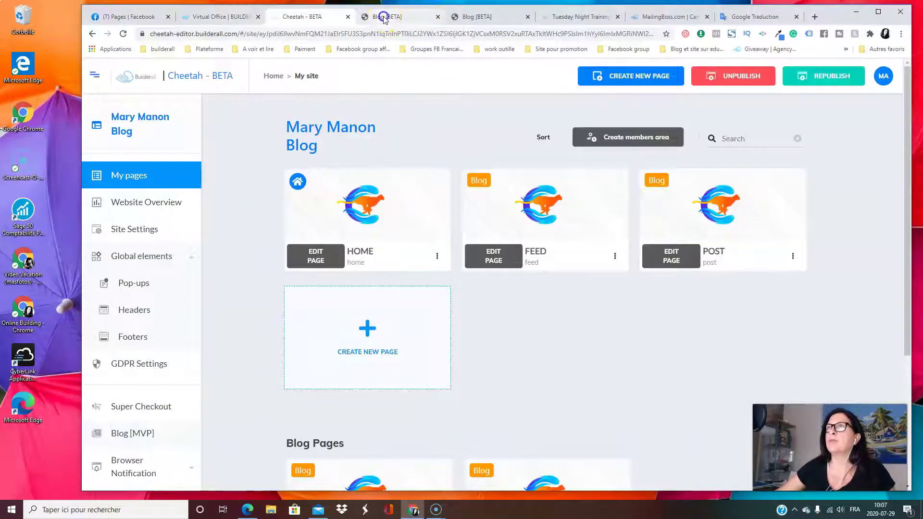
{"action": "left_click", "coordinate": [384, 19]}
{"action": "left_click", "coordinate": [478, 18]}
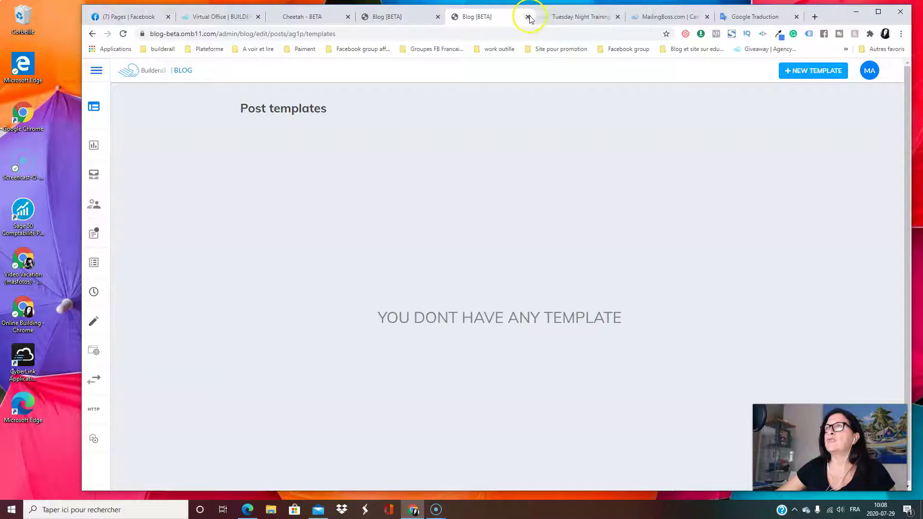
{"action": "left_click", "coordinate": [527, 18]}
{"action": "left_click", "coordinate": [397, 17]}
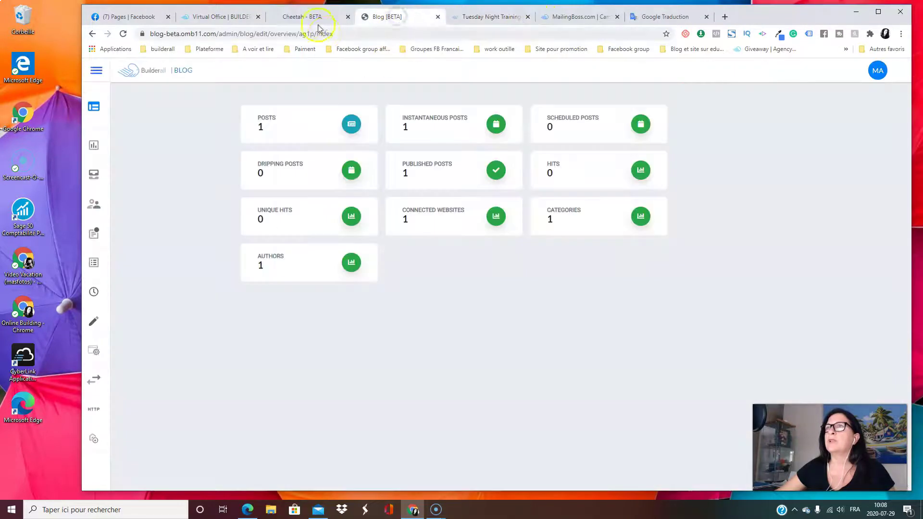
Compare the Cheetah site pages with the blog overview, expanding the blog navigation panel
{"action": "left_click", "coordinate": [318, 23]}
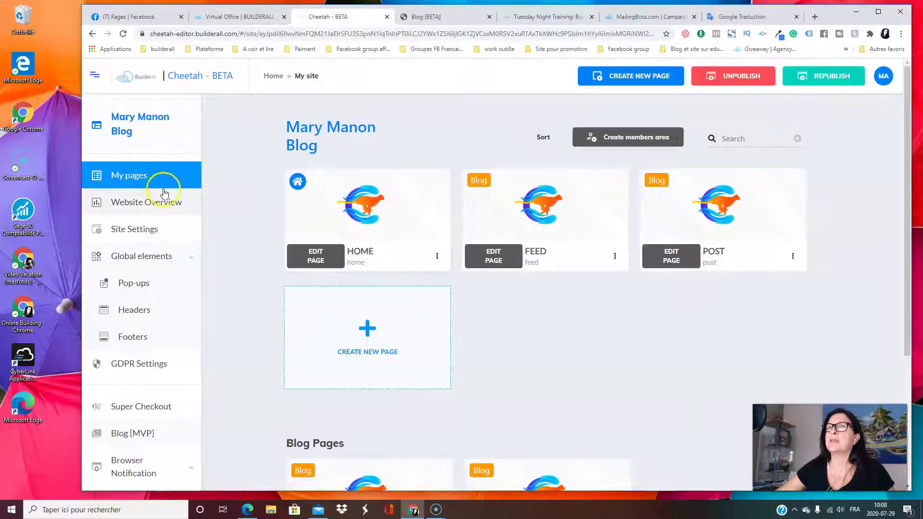
{"action": "scroll", "coordinate": [164, 194], "scroll_direction": "down", "scroll_amount": 3}
{"action": "scroll", "coordinate": [181, 195], "scroll_direction": "up", "scroll_amount": 3}
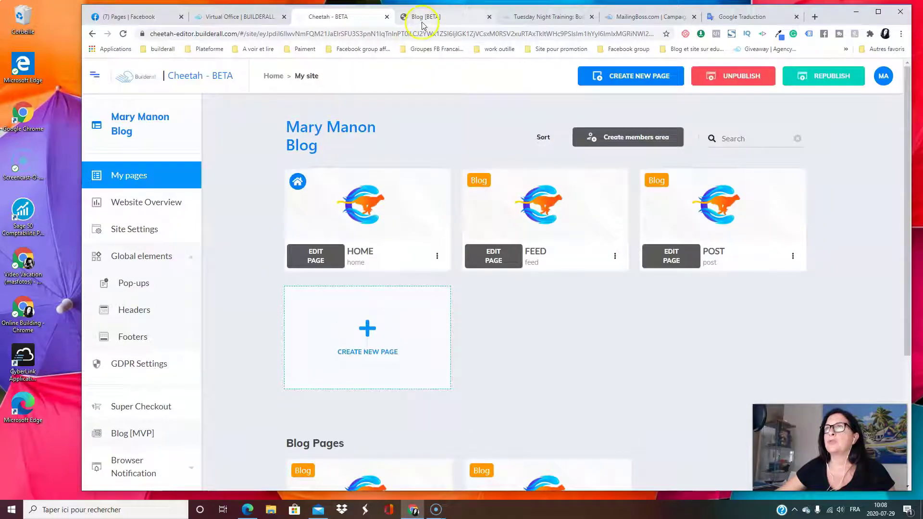
{"action": "left_click", "coordinate": [422, 19]}
{"action": "left_click", "coordinate": [97, 71]}
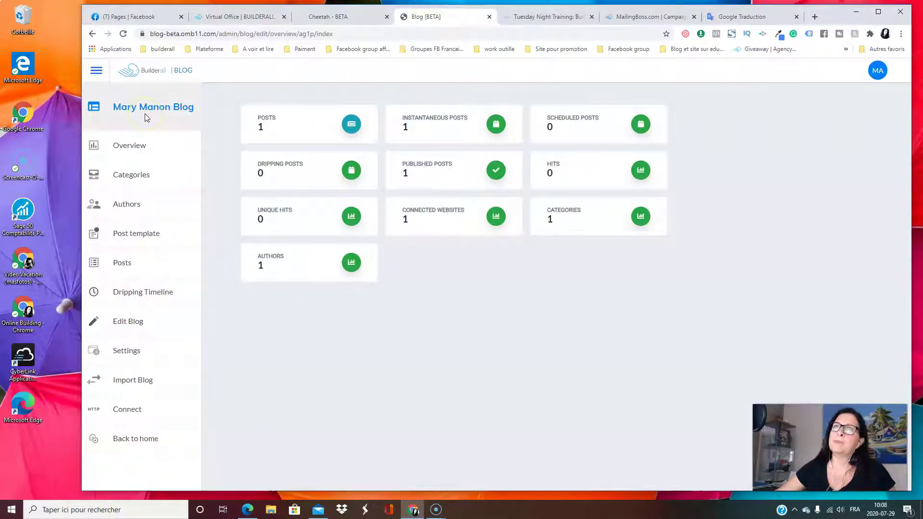
{"action": "left_click", "coordinate": [343, 16]}
{"action": "scroll", "coordinate": [452, 346], "scroll_direction": "down", "scroll_amount": 2}
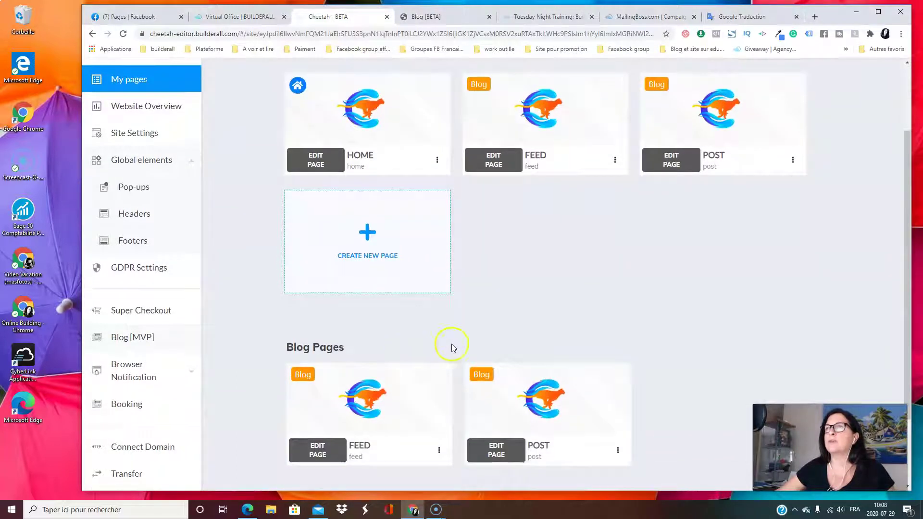
{"action": "scroll", "coordinate": [499, 342], "scroll_direction": "up", "scroll_amount": 2}
{"action": "left_click", "coordinate": [425, 16]}
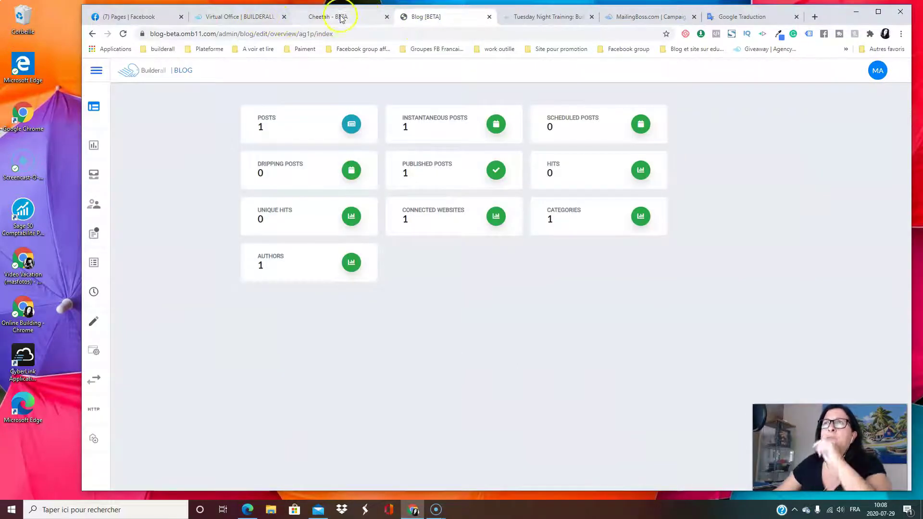
{"action": "left_click", "coordinate": [341, 20]}
{"action": "left_click", "coordinate": [425, 19]}
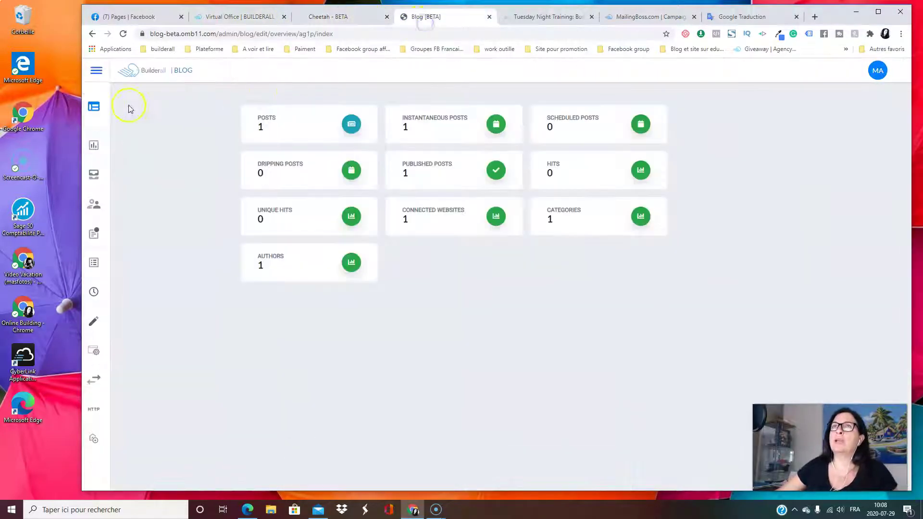
Open the Connect page and scroll through the blog's Connected and Available Websites
{"action": "mouse_move", "coordinate": [107, 113]}
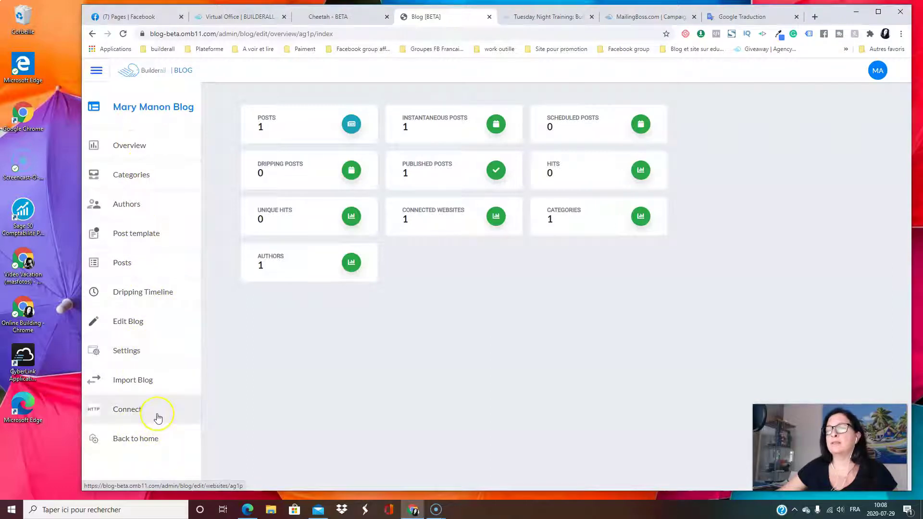
{"action": "left_click", "coordinate": [142, 413]}
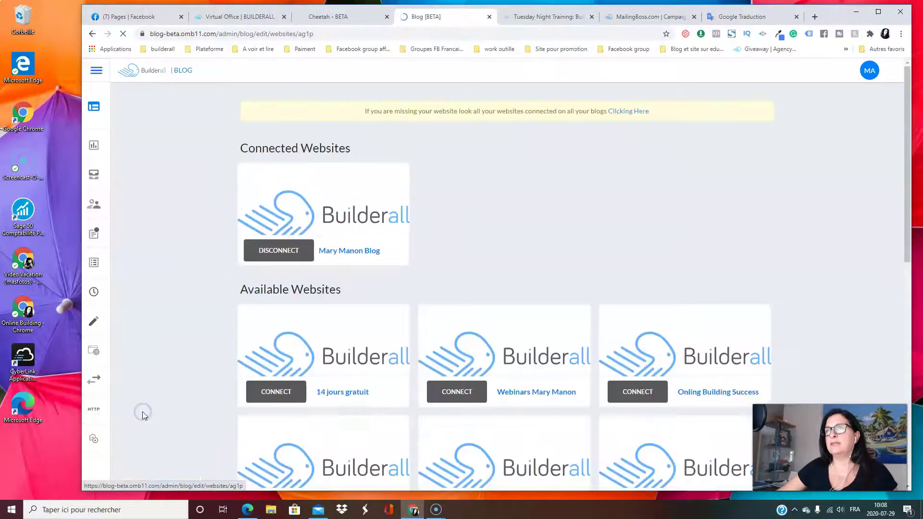
{"action": "scroll", "coordinate": [616, 177], "scroll_direction": "down", "scroll_amount": 3}
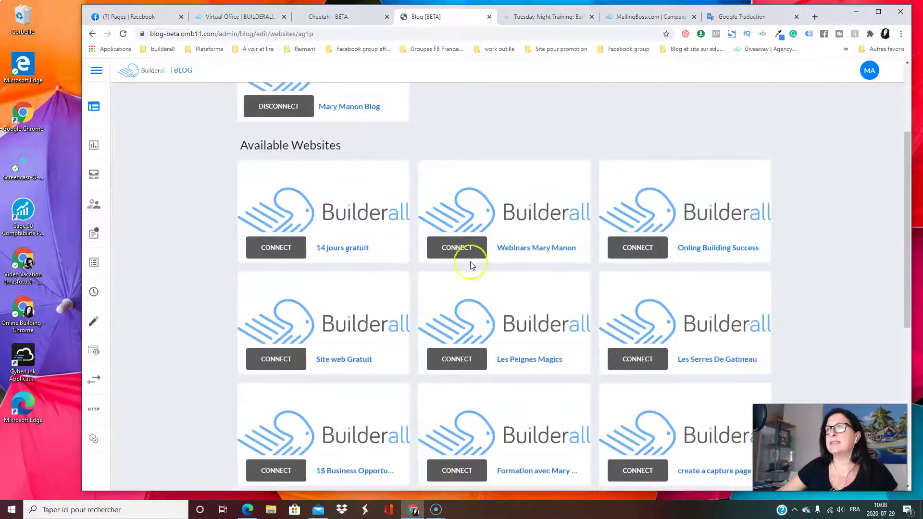
{"action": "scroll", "coordinate": [470, 264], "scroll_direction": "down", "scroll_amount": 4}
{"action": "scroll", "coordinate": [420, 270], "scroll_direction": "down", "scroll_amount": 3}
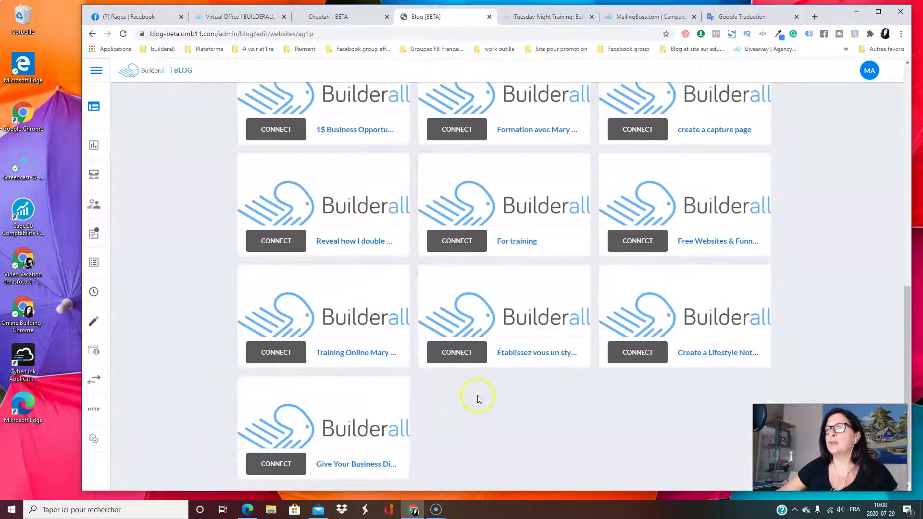
{"action": "scroll", "coordinate": [478, 398], "scroll_direction": "up", "scroll_amount": 10}
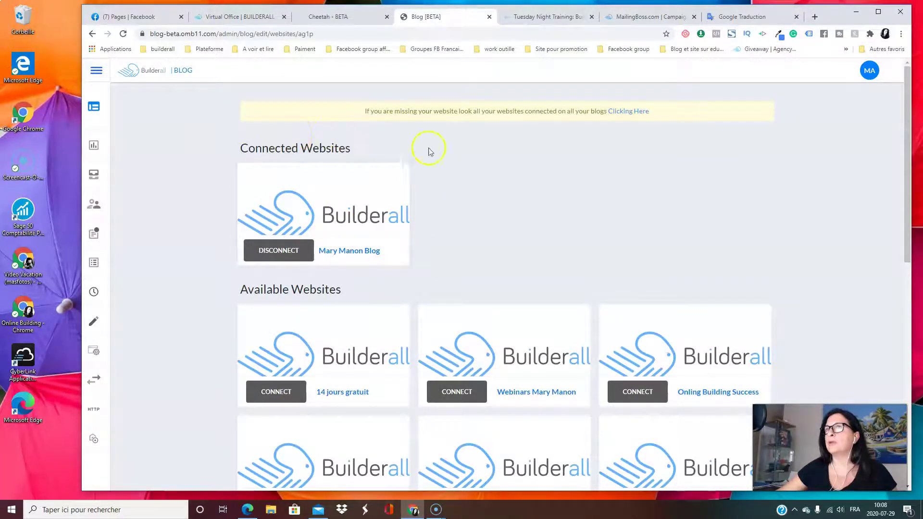
{"action": "scroll", "coordinate": [514, 173], "scroll_direction": "down", "scroll_amount": 3}
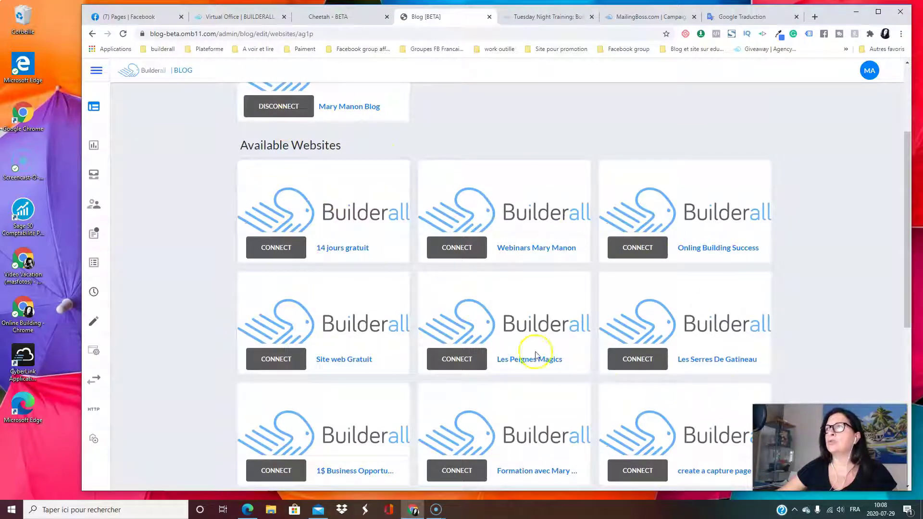
{"action": "scroll", "coordinate": [655, 387], "scroll_direction": "down", "scroll_amount": 3}
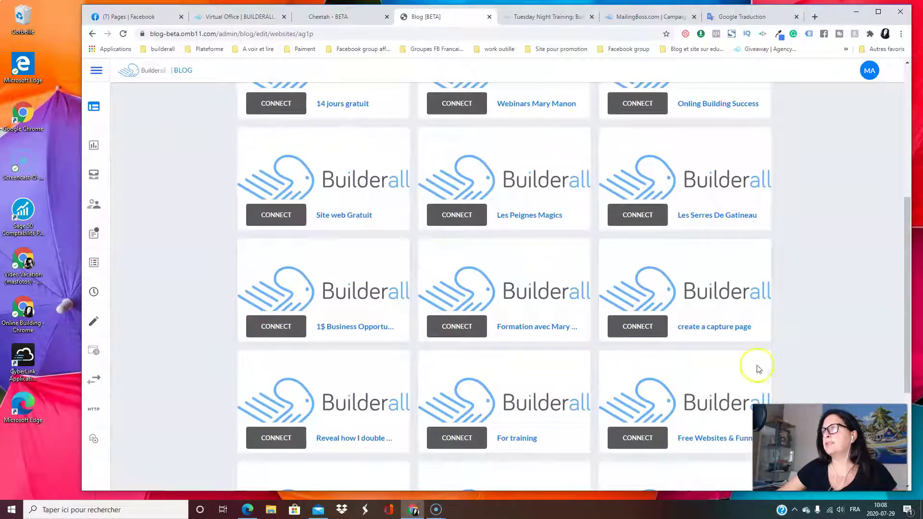
{"action": "scroll", "coordinate": [409, 211], "scroll_direction": "down", "scroll_amount": 1}
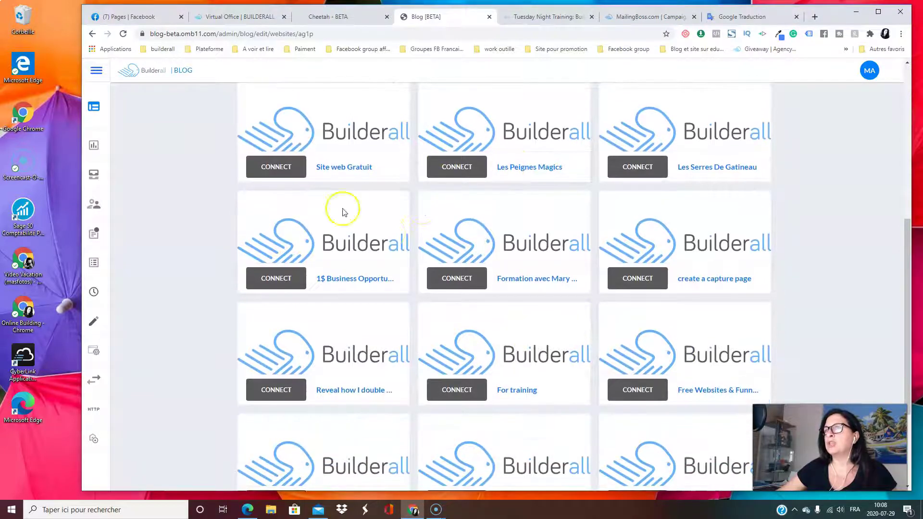
{"action": "scroll", "coordinate": [387, 231], "scroll_direction": "down", "scroll_amount": 3}
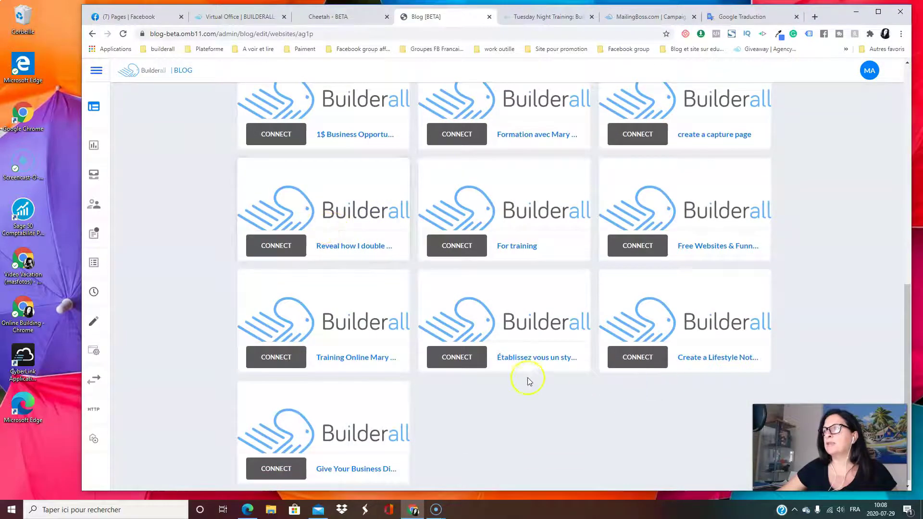
{"action": "scroll", "coordinate": [534, 428], "scroll_direction": "up", "scroll_amount": 8}
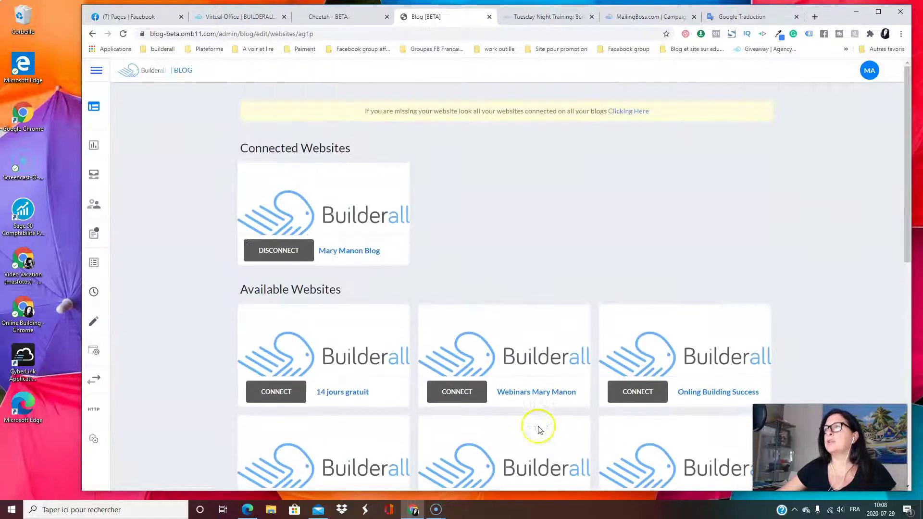
{"action": "scroll", "coordinate": [566, 354], "scroll_direction": "down", "scroll_amount": 2}
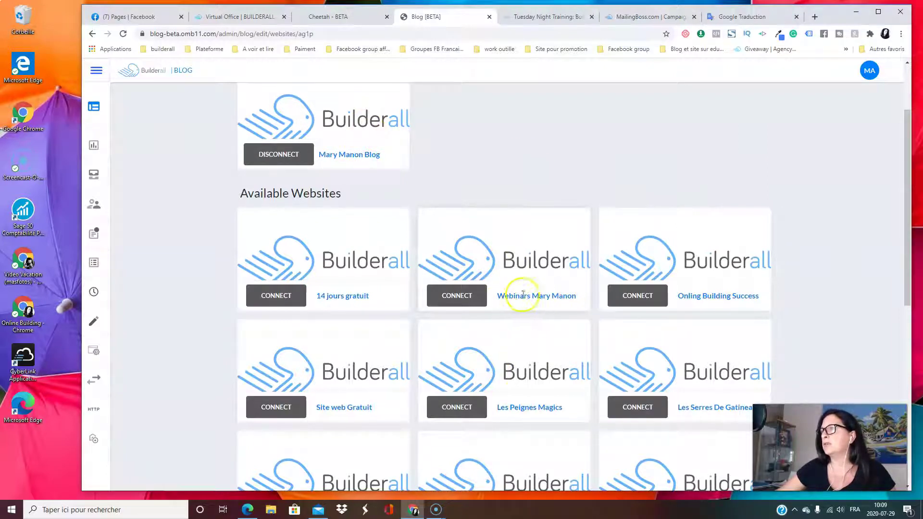
{"action": "scroll", "coordinate": [482, 111], "scroll_direction": "up", "scroll_amount": 2}
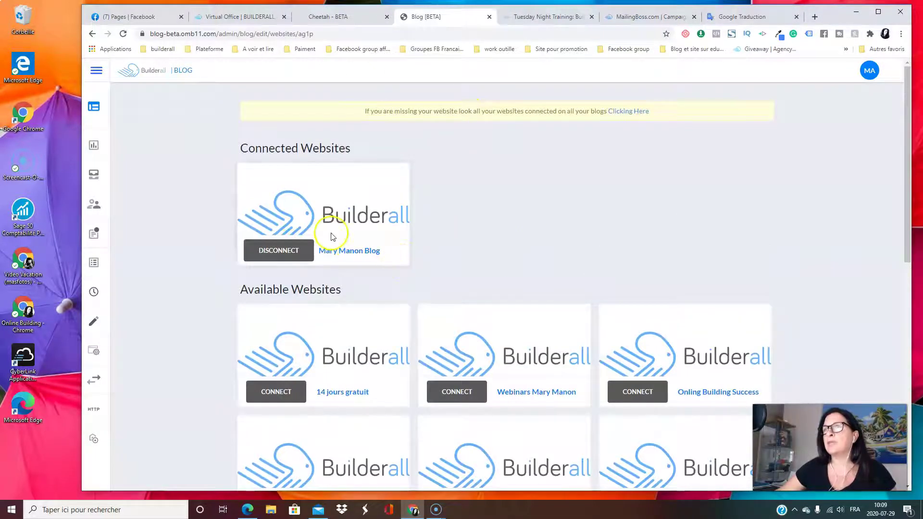
Check the Cheetah tab, return to the connected websites page and expand the navigation panel
{"action": "left_click", "coordinate": [323, 13]}
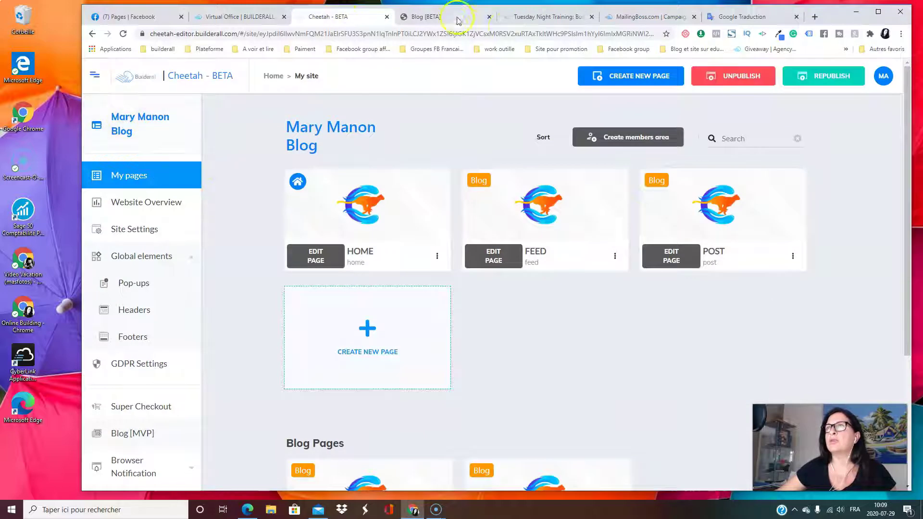
{"action": "left_click", "coordinate": [425, 16]}
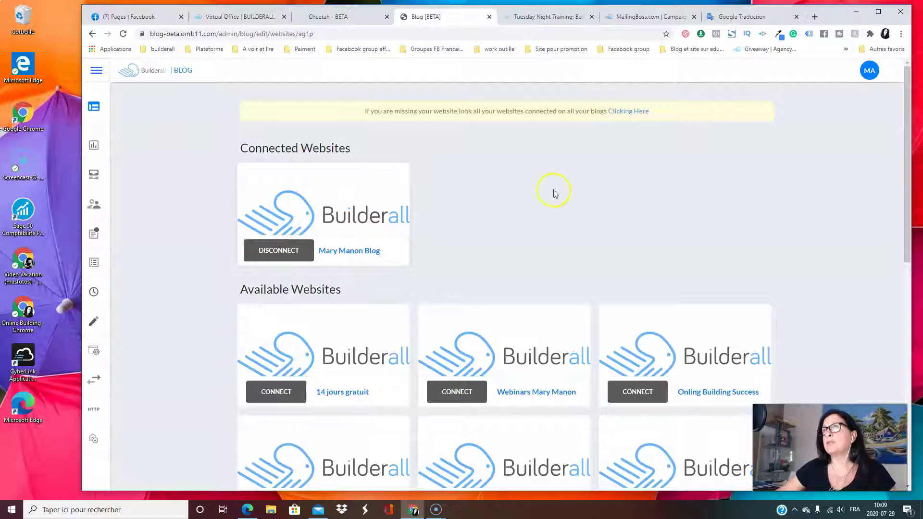
{"action": "scroll", "coordinate": [527, 227], "scroll_direction": "down", "scroll_amount": 2}
{"action": "scroll", "coordinate": [527, 226], "scroll_direction": "up", "scroll_amount": 2}
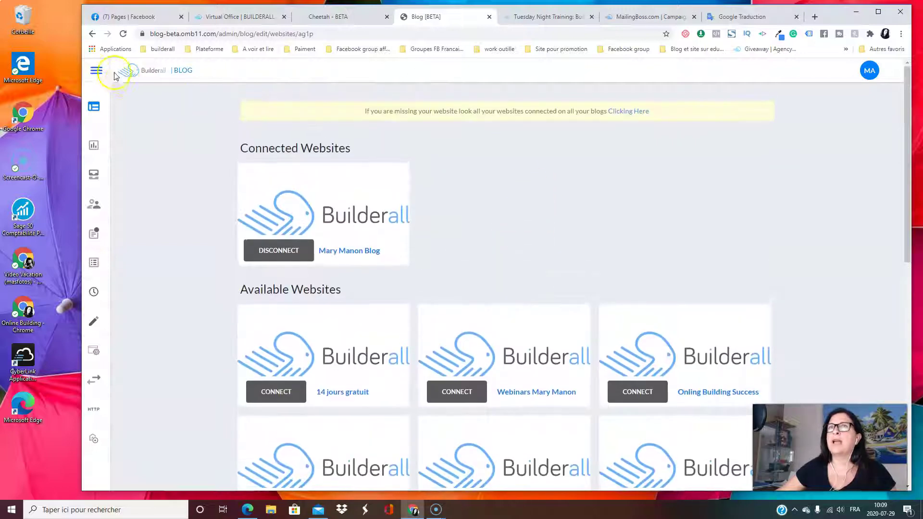
{"action": "left_click", "coordinate": [98, 72]}
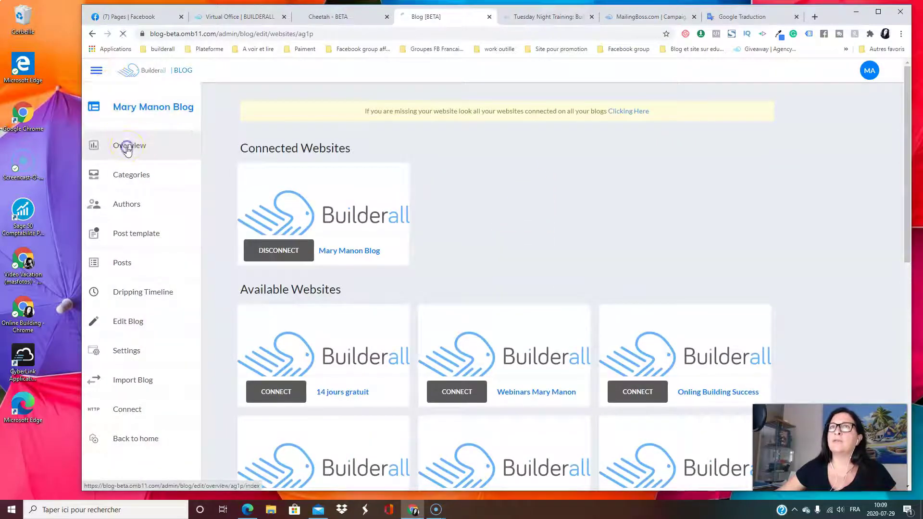
{"action": "left_click", "coordinate": [127, 149]}
{"action": "left_click", "coordinate": [107, 107]}
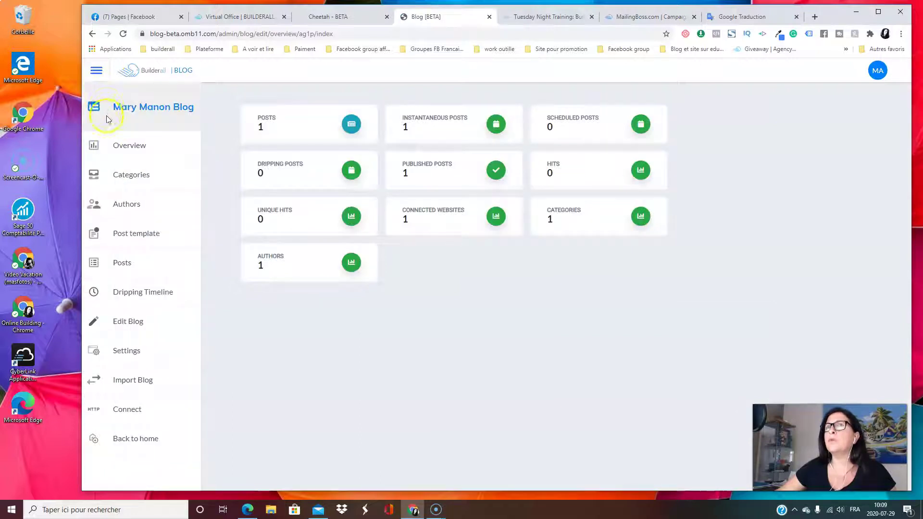
{"action": "left_click", "coordinate": [120, 145]}
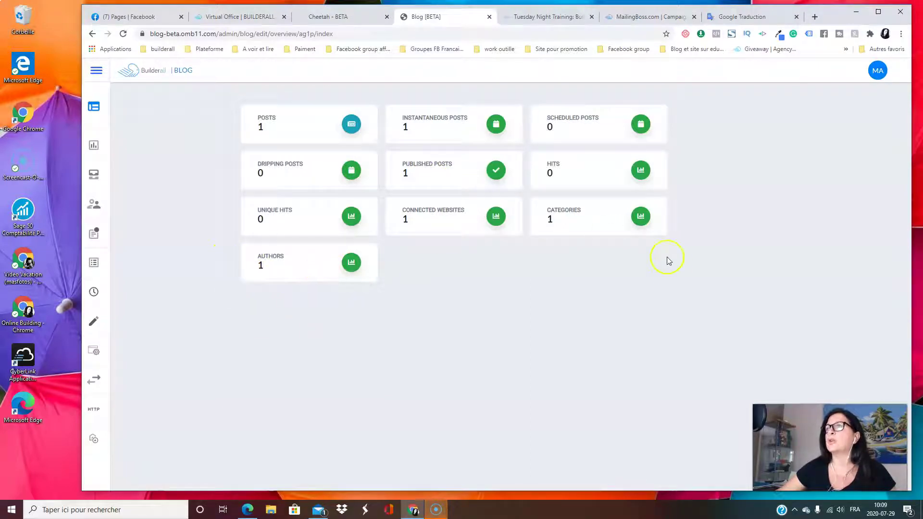
{"action": "mouse_move", "coordinate": [116, 122]}
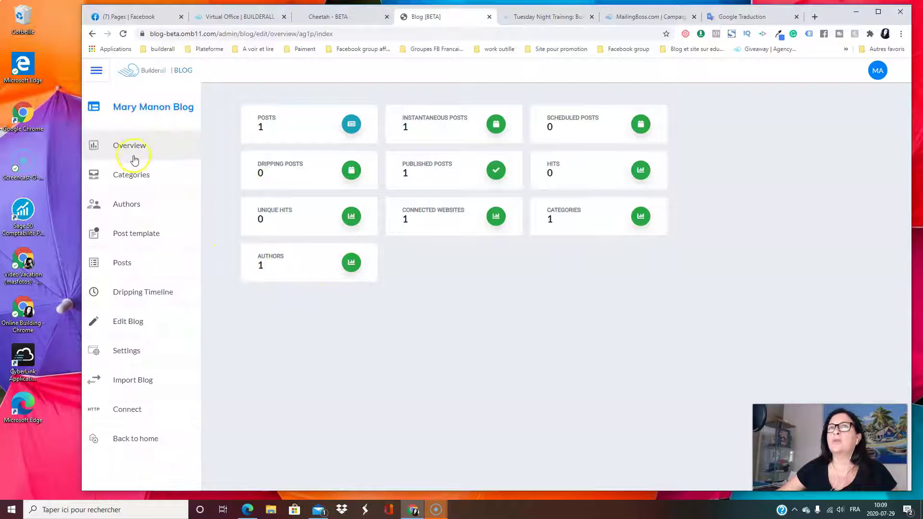
Create a new blog category named 'affiliation'
{"action": "left_click", "coordinate": [136, 177]}
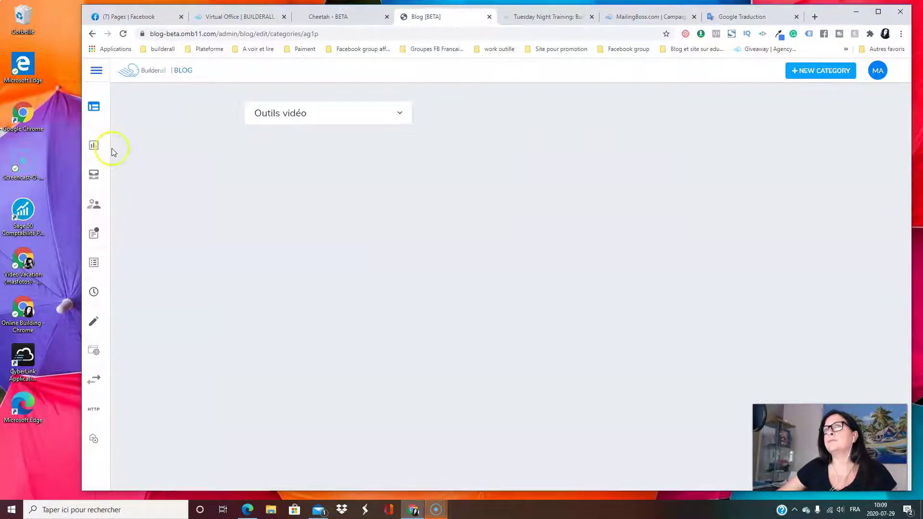
{"action": "mouse_move", "coordinate": [95, 178]}
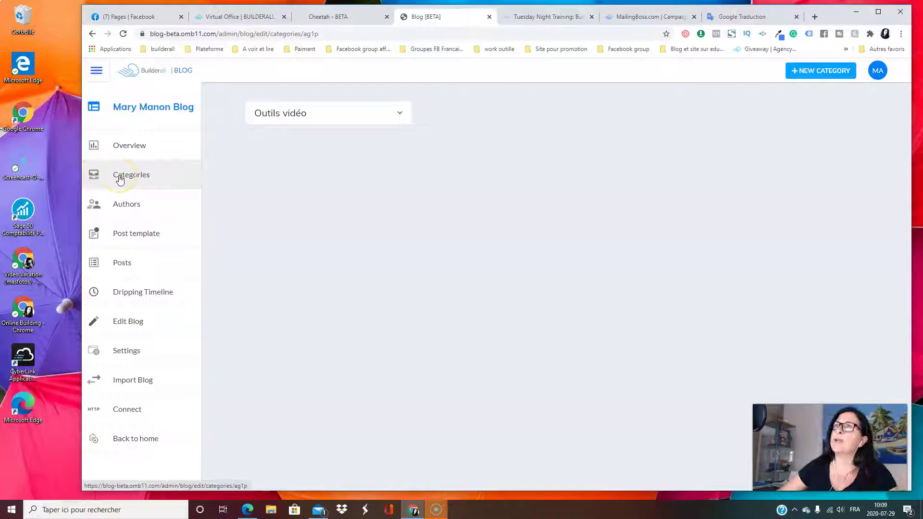
{"action": "left_click", "coordinate": [826, 77]}
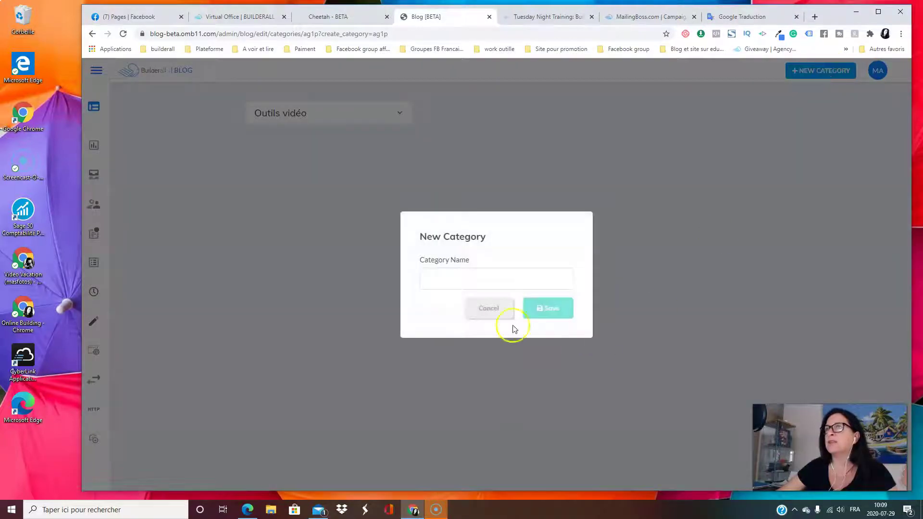
{"action": "left_click", "coordinate": [465, 283]}
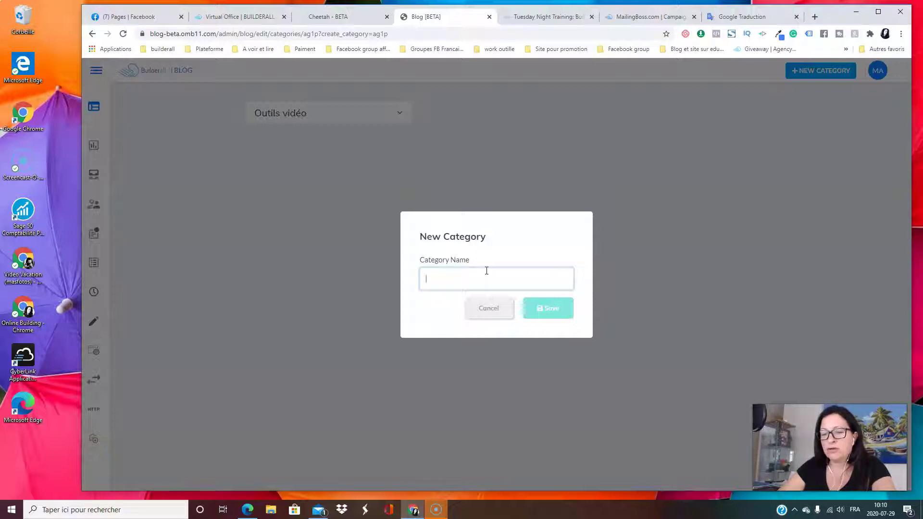
{"action": "type", "text": "Affiliation"}
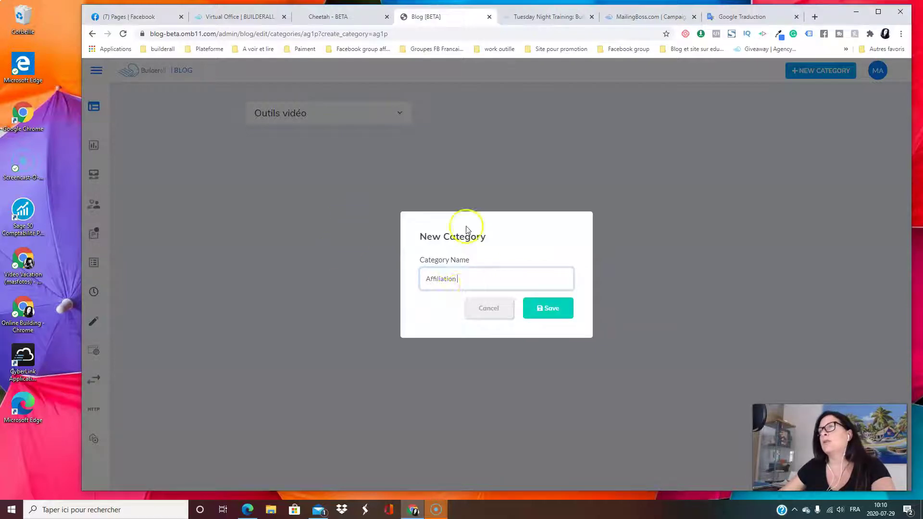
{"action": "left_click", "coordinate": [559, 309]}
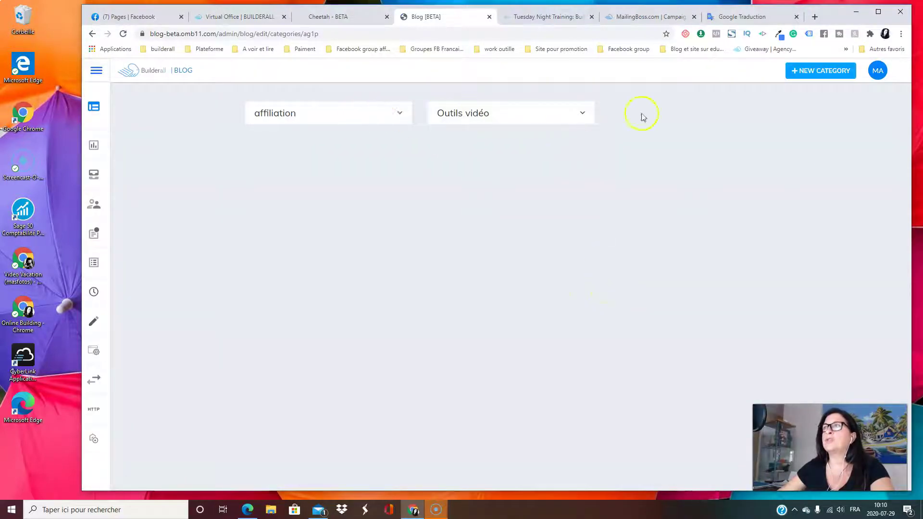
Add a second blog category named 'Site web'
{"action": "left_click", "coordinate": [832, 77]}
{"action": "left_click", "coordinate": [458, 278]}
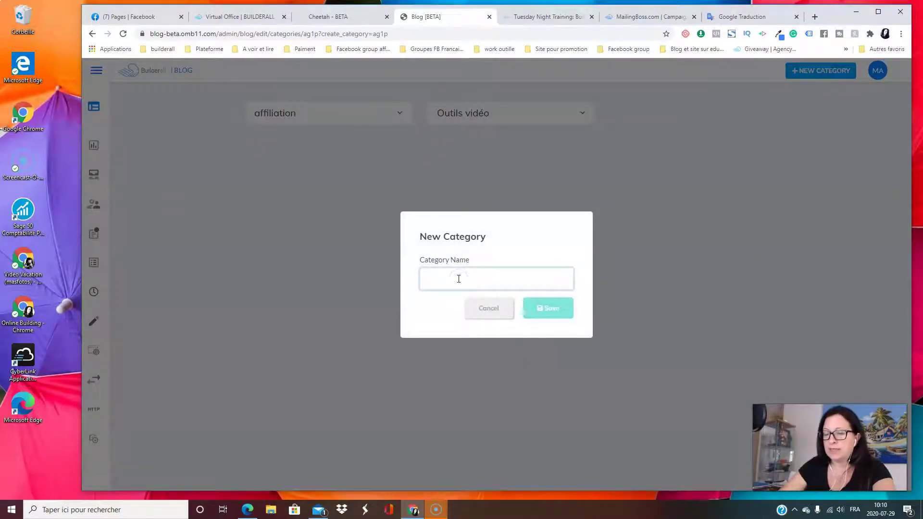
{"action": "type", "text": "Si"}
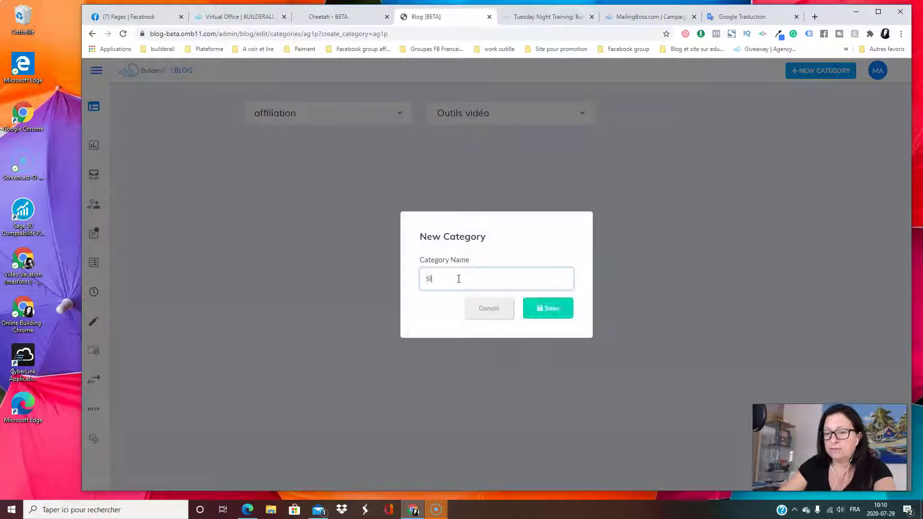
{"action": "type", "text": "te web"}
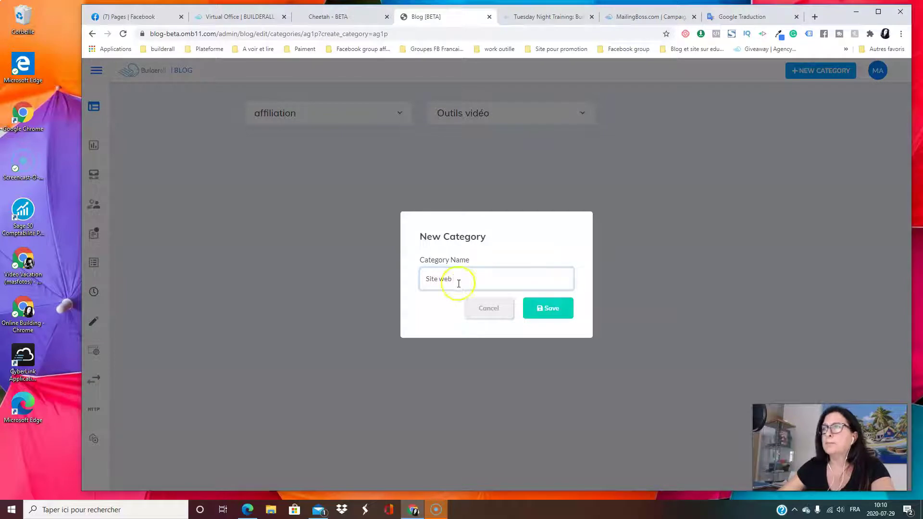
{"action": "left_click", "coordinate": [548, 310]}
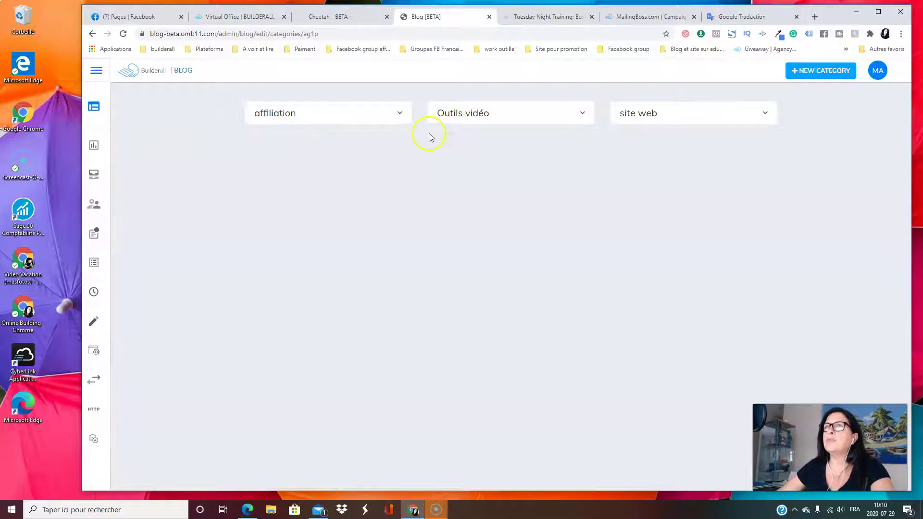
{"action": "left_click", "coordinate": [399, 117]}
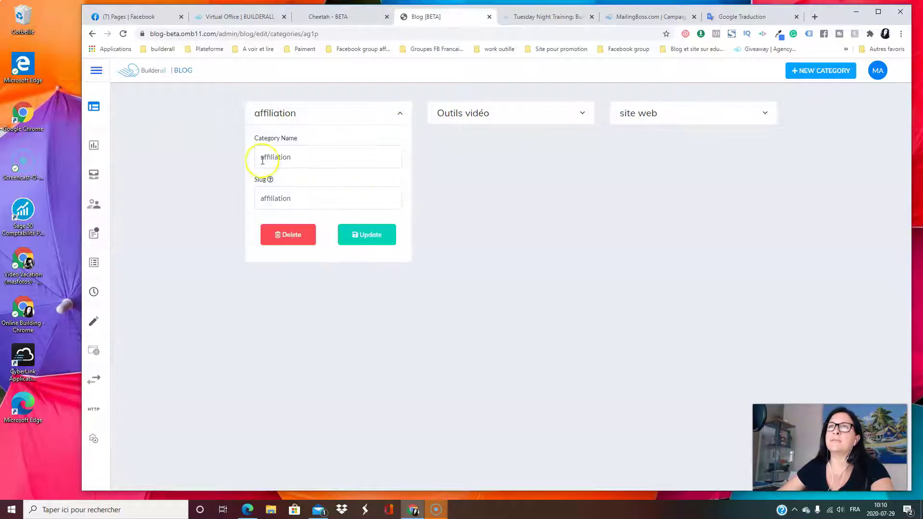
Rename the affiliation category to 'Affiliation' and update it
{"action": "left_click_drag", "start_coordinate": [264, 157], "coordinate": [240, 160]}
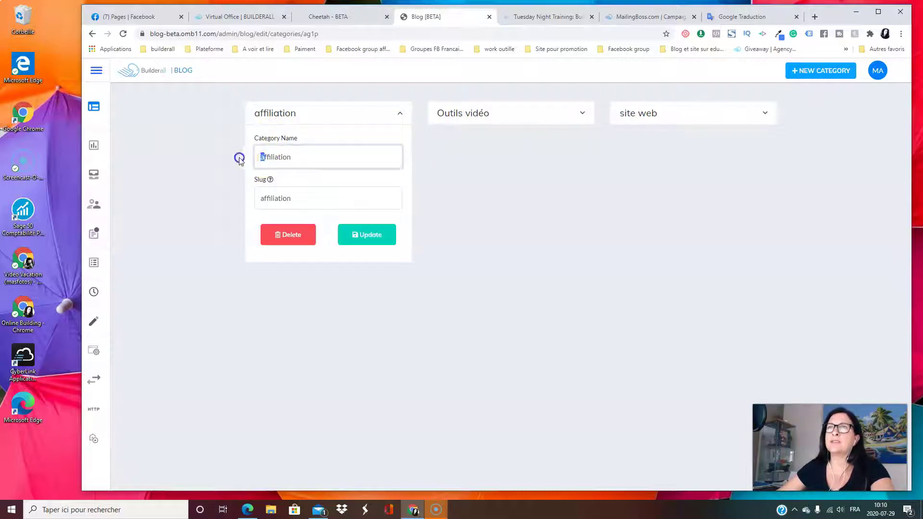
{"action": "type", "text": "A"}
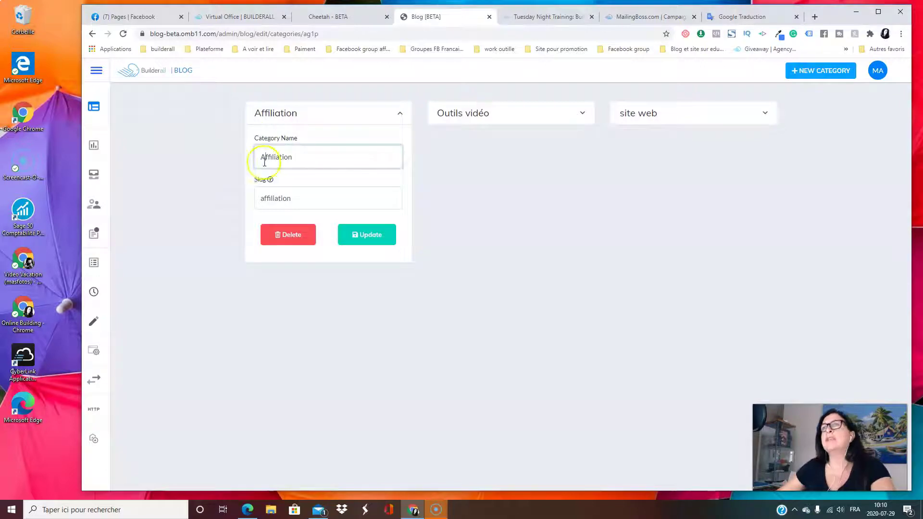
{"action": "mouse_move", "coordinate": [269, 180]}
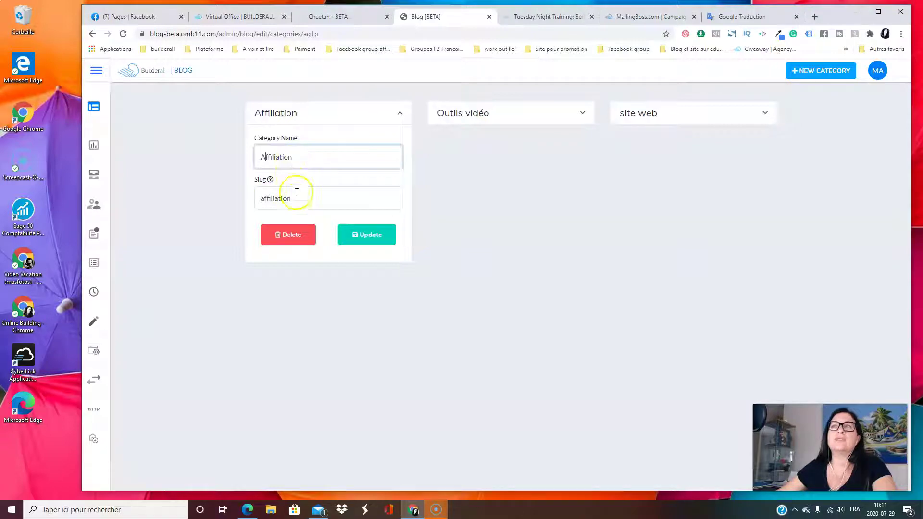
{"action": "left_click", "coordinate": [370, 236]}
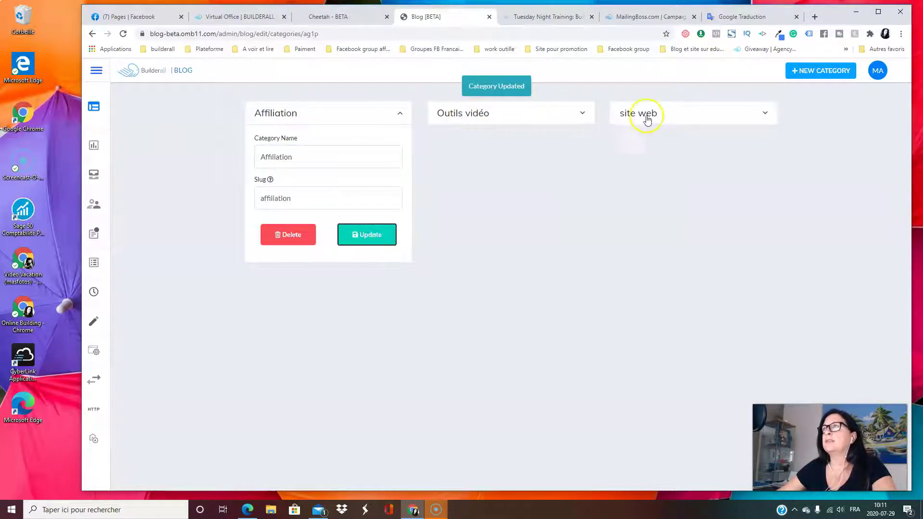
Rename the site web category to 'Site Web', update it, and re-save Affiliation
{"action": "left_click", "coordinate": [765, 115]}
{"action": "left_click_drag", "start_coordinate": [673, 154], "coordinate": [601, 158]}
{"action": "type", "text": "Site Web"}
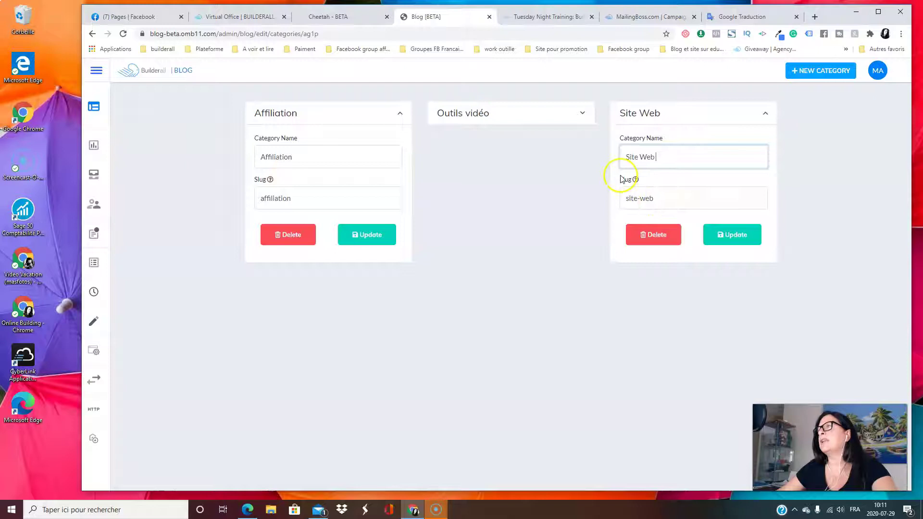
{"action": "mouse_move", "coordinate": [635, 180]}
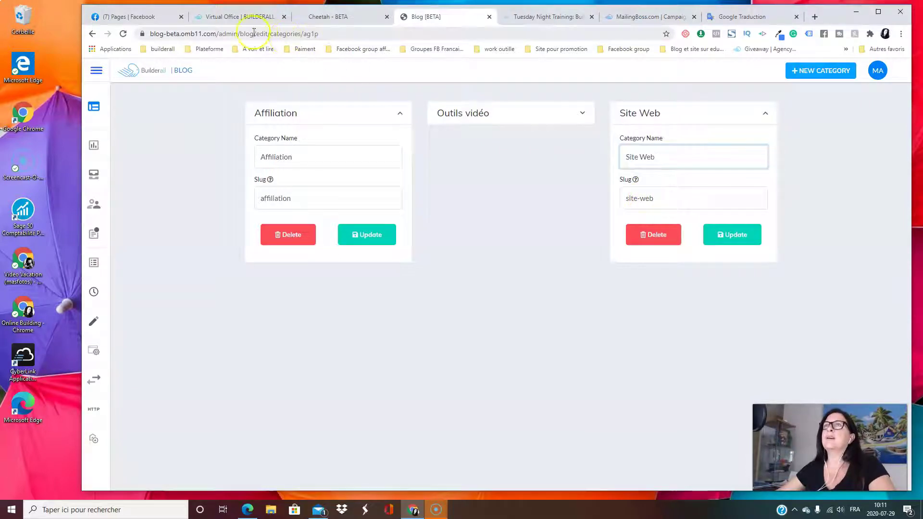
{"action": "left_click", "coordinate": [726, 235]}
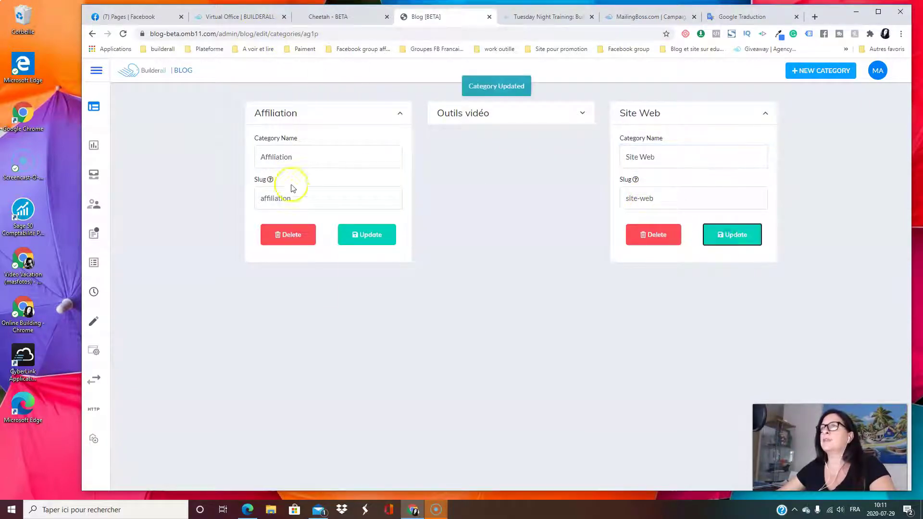
{"action": "left_click", "coordinate": [366, 234]}
{"action": "mouse_move", "coordinate": [113, 104]}
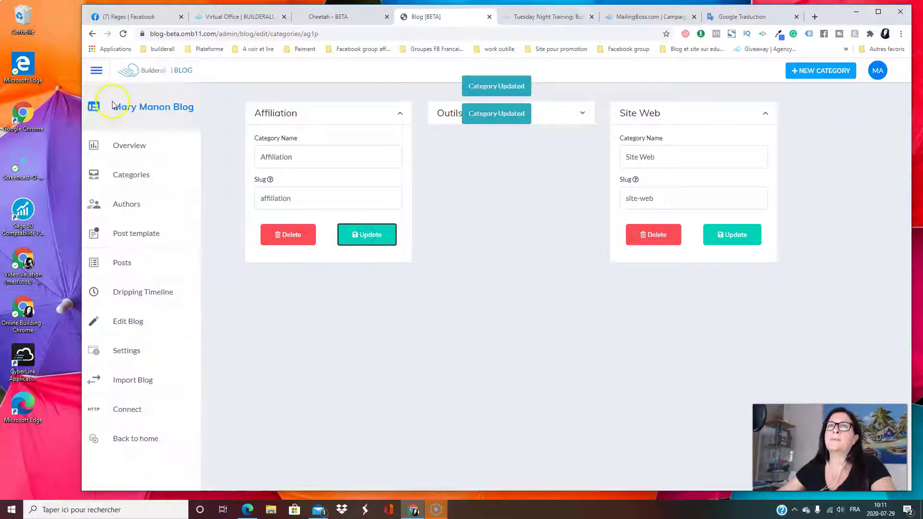
Go to Authors, start a NEW AUTHOR, and bring up the avatar image library
{"action": "left_click", "coordinate": [136, 205]}
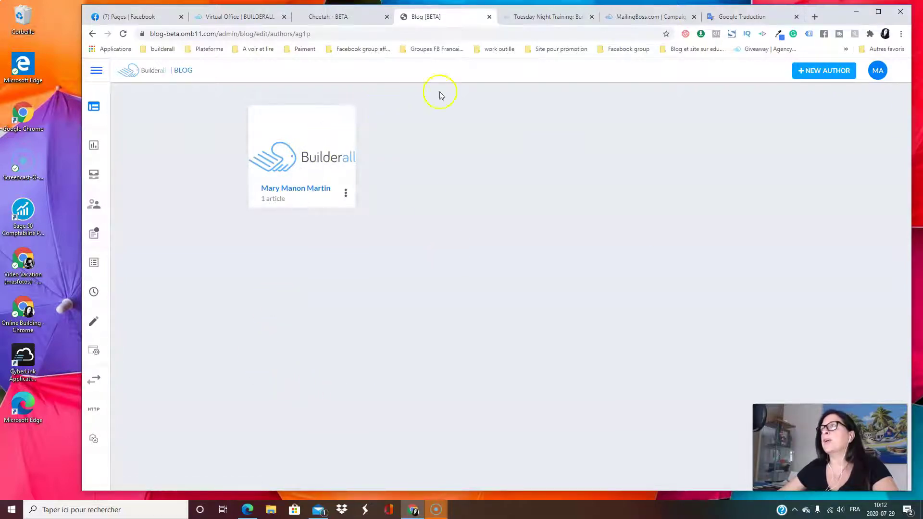
{"action": "left_click", "coordinate": [836, 72]}
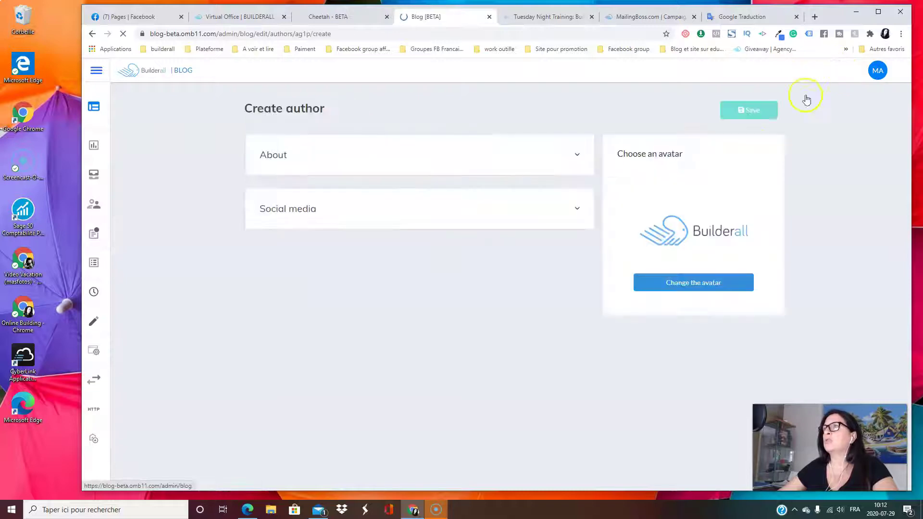
{"action": "left_click", "coordinate": [695, 284]}
Choose the woman's portrait from the image library as the new author's avatar
{"action": "left_click", "coordinate": [508, 304]}
{"action": "scroll", "coordinate": [509, 303], "scroll_direction": "down", "scroll_amount": 15}
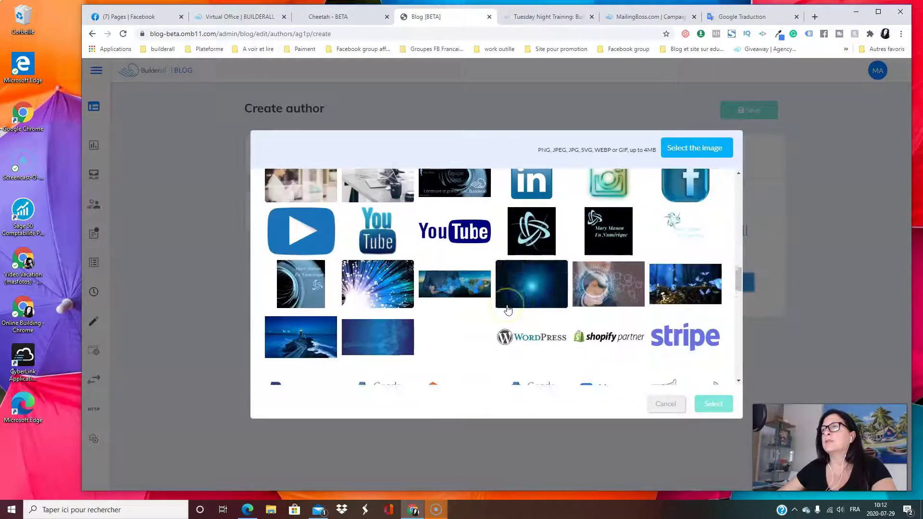
{"action": "scroll", "coordinate": [506, 308], "scroll_direction": "down", "scroll_amount": 10}
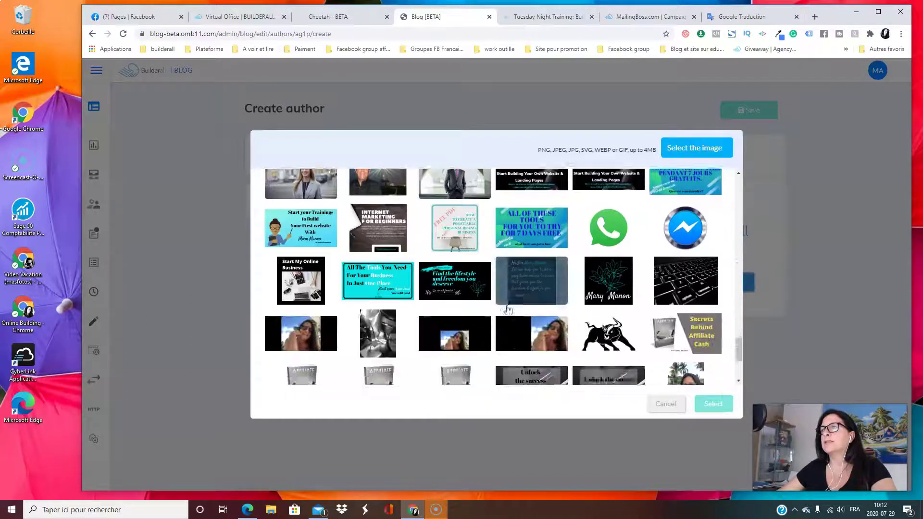
{"action": "left_click", "coordinate": [457, 318]}
{"action": "scroll", "coordinate": [457, 318], "scroll_direction": "down", "scroll_amount": 1}
{"action": "left_click", "coordinate": [375, 303]}
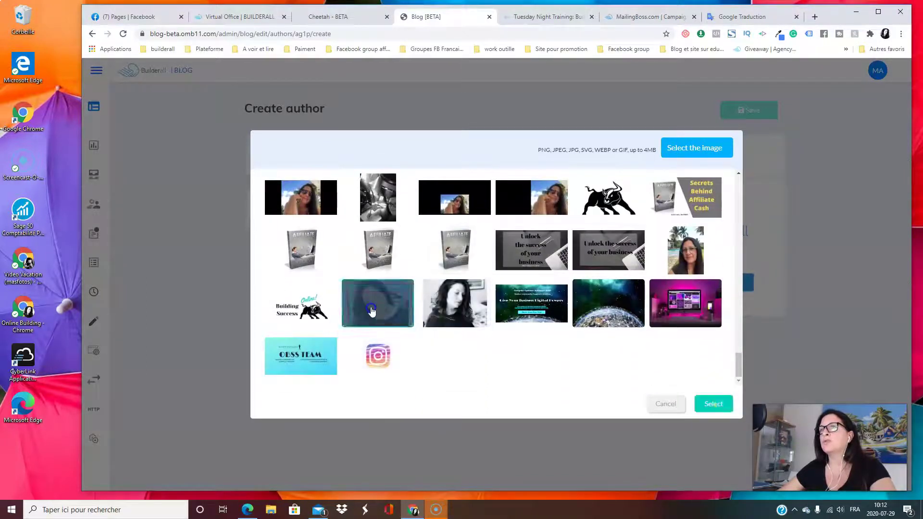
{"action": "left_click", "coordinate": [731, 407]}
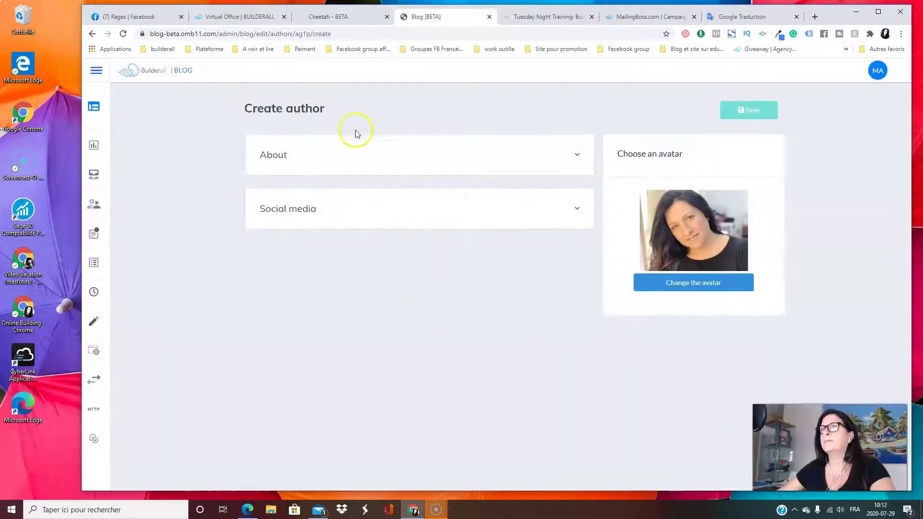
{"action": "left_click", "coordinate": [349, 160]}
Enter the new author's full name in the Create author form
{"action": "left_click", "coordinate": [283, 207]}
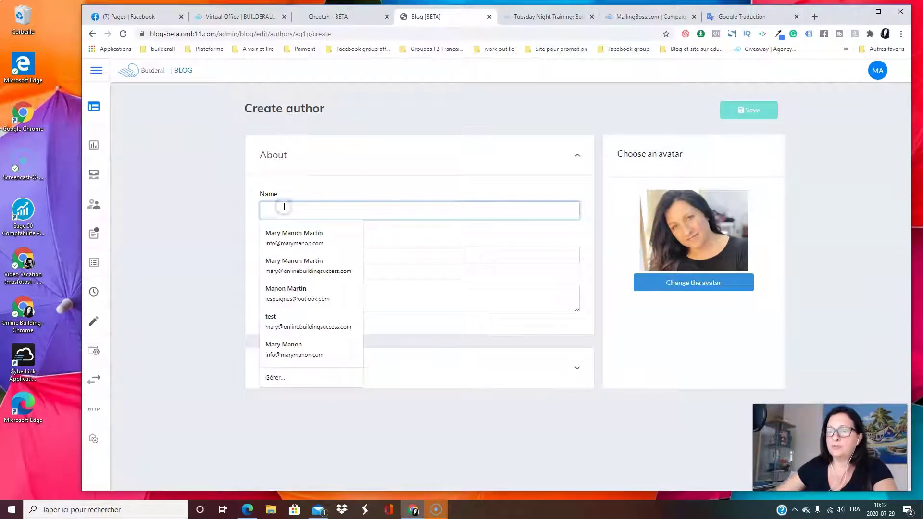
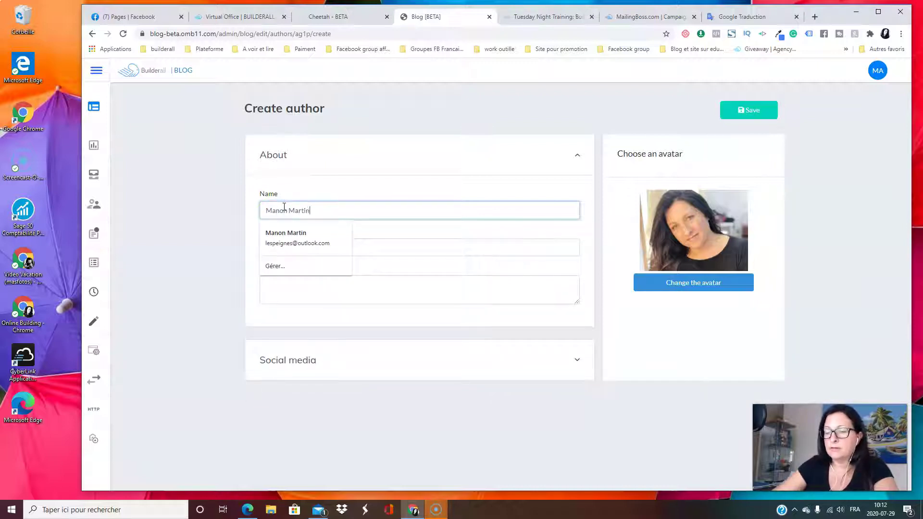
{"action": "left_click", "coordinate": [502, 166]}
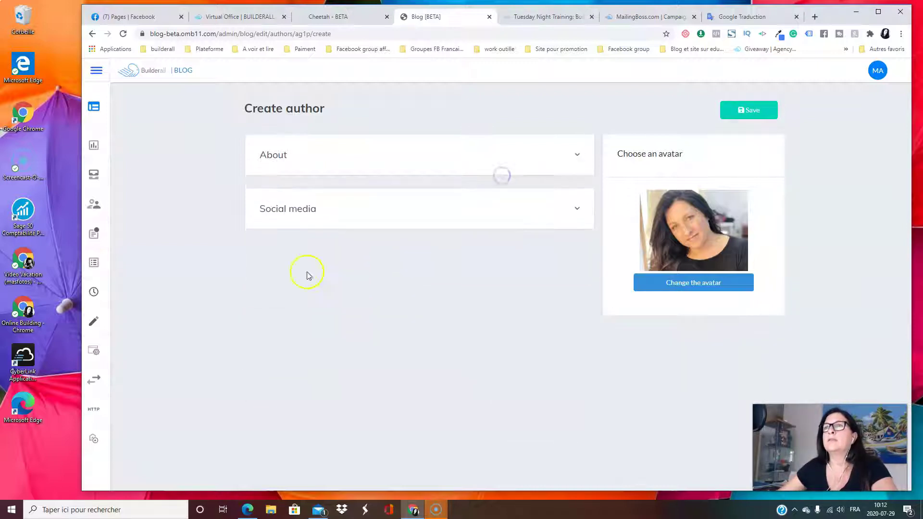
{"action": "left_click", "coordinate": [501, 166]}
Fill the author's e-mail address from the saved autofill entry
{"action": "left_click", "coordinate": [277, 247]}
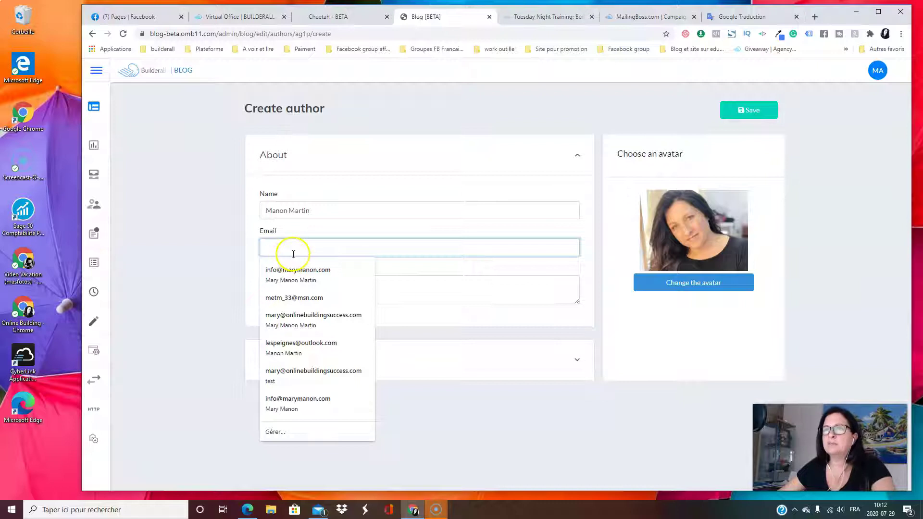
{"action": "left_click", "coordinate": [318, 276]}
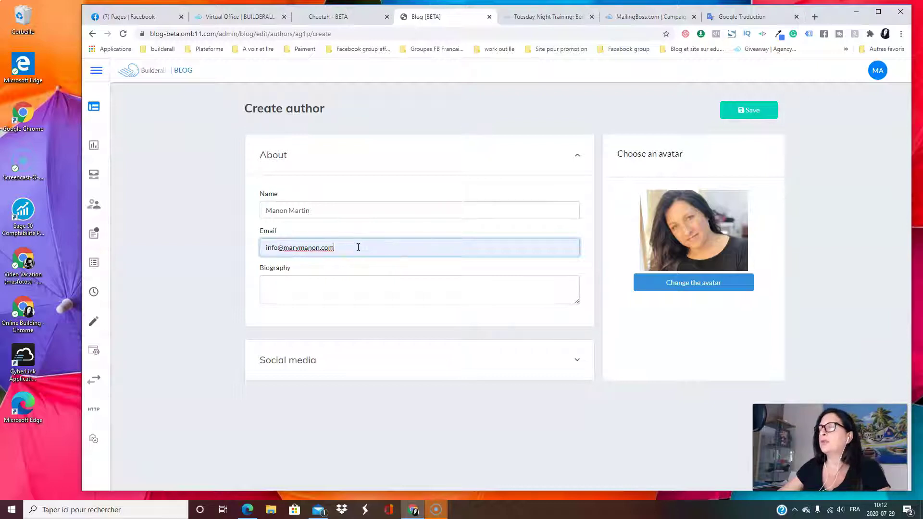
{"action": "left_click", "coordinate": [283, 285]}
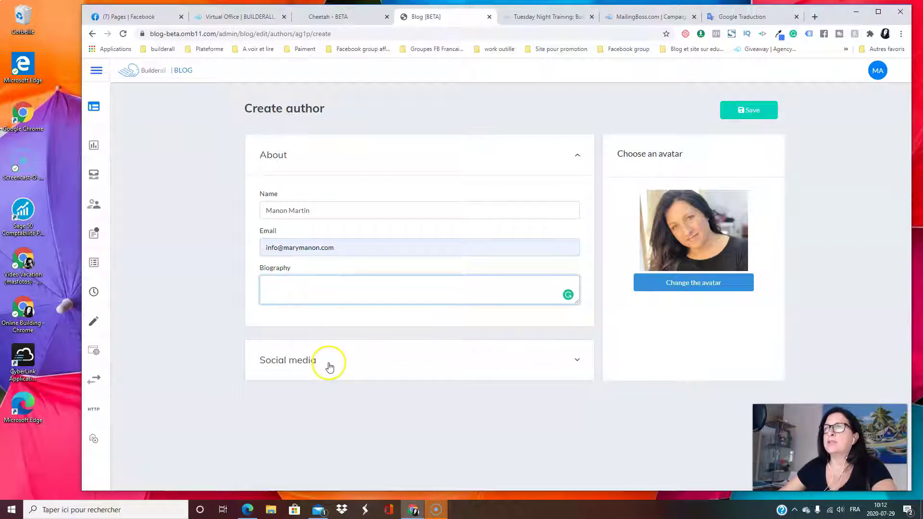
Expand the author's Social media section and look through its fields
{"action": "left_click", "coordinate": [325, 361]}
{"action": "scroll", "coordinate": [396, 361], "scroll_direction": "down", "scroll_amount": 3}
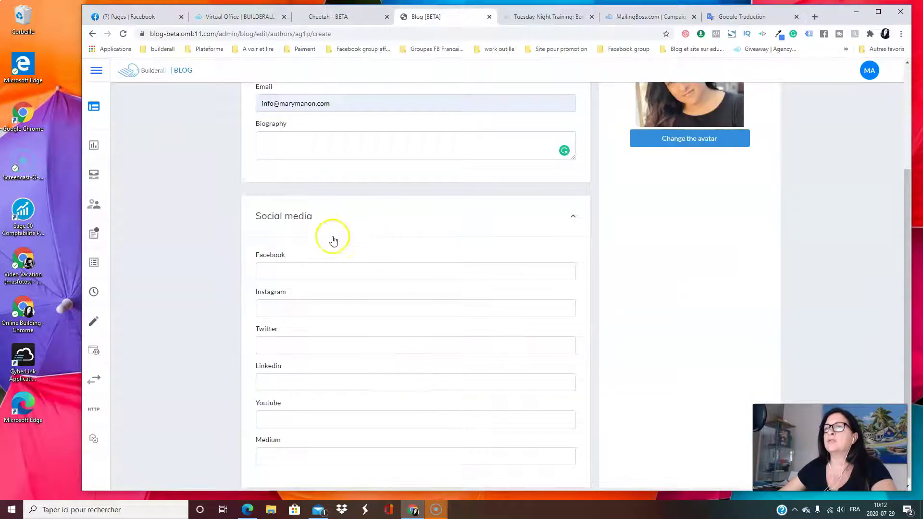
{"action": "scroll", "coordinate": [330, 238], "scroll_direction": "down", "scroll_amount": 1}
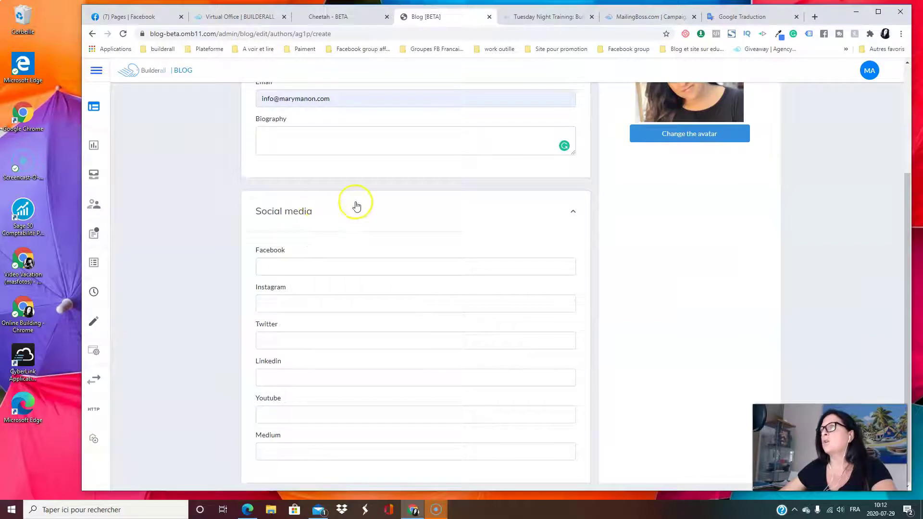
{"action": "scroll", "coordinate": [429, 264], "scroll_direction": "up", "scroll_amount": 3}
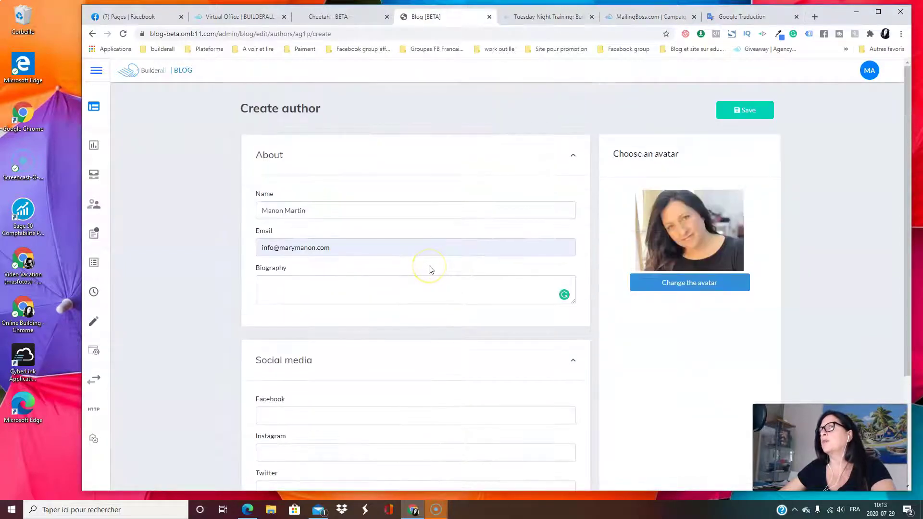
{"action": "scroll", "coordinate": [431, 270], "scroll_direction": "down", "scroll_amount": 2}
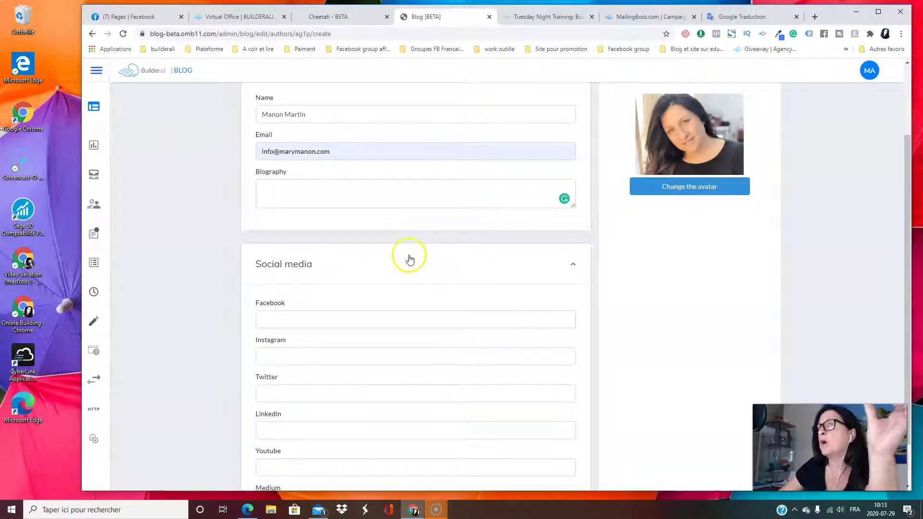
{"action": "scroll", "coordinate": [394, 284], "scroll_direction": "down", "scroll_amount": 1}
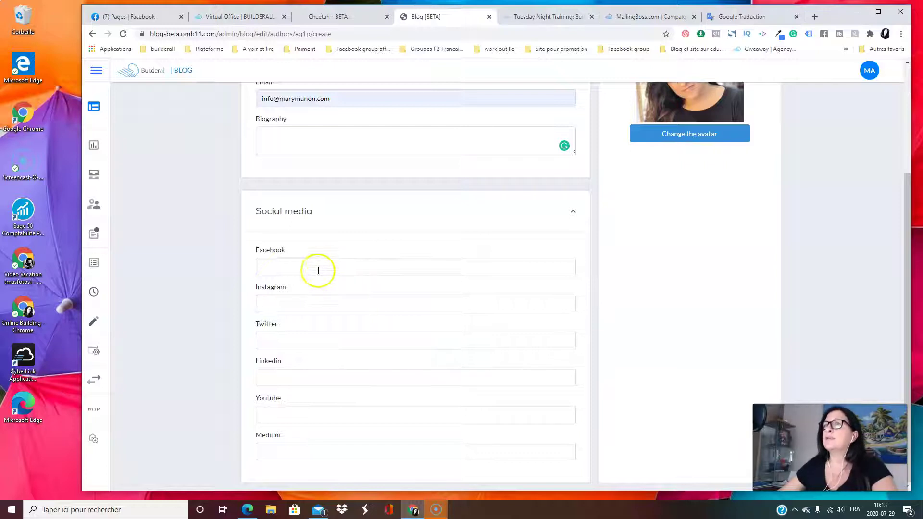
{"action": "scroll", "coordinate": [499, 356], "scroll_direction": "up", "scroll_amount": 3}
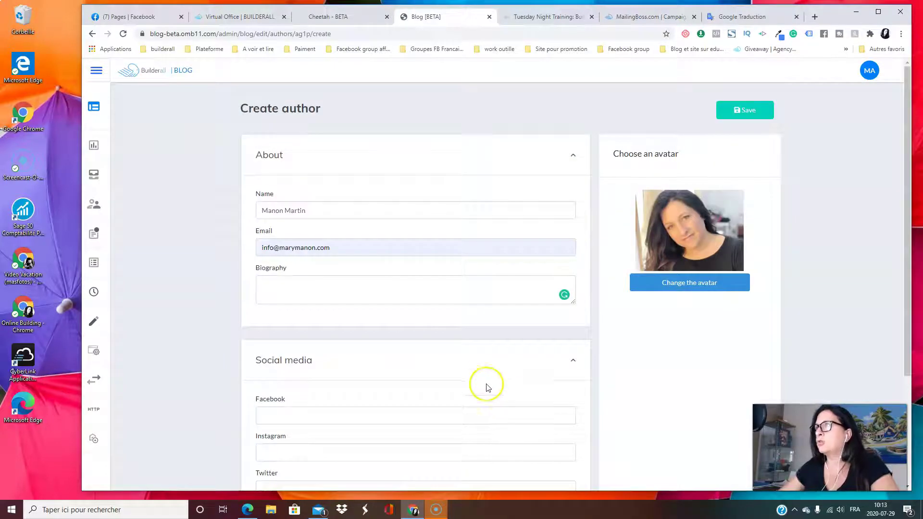
{"action": "scroll", "coordinate": [483, 377], "scroll_direction": "down", "scroll_amount": 3}
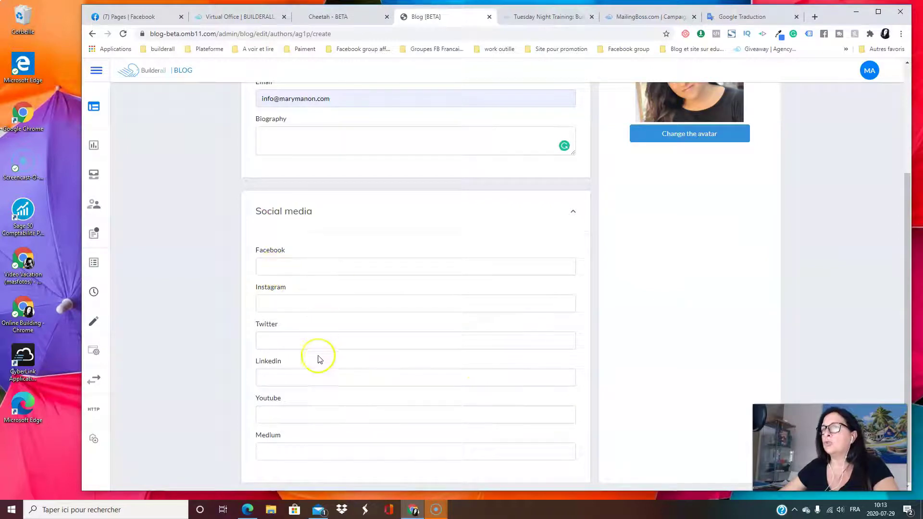
{"action": "scroll", "coordinate": [373, 468], "scroll_direction": "up", "scroll_amount": 3}
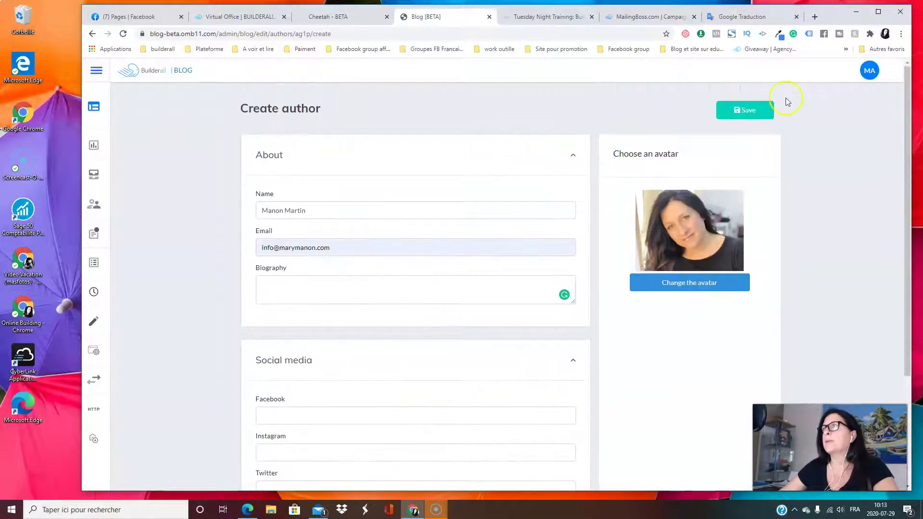
Save the new author so the authors page lists two authors
{"action": "left_click", "coordinate": [755, 109]}
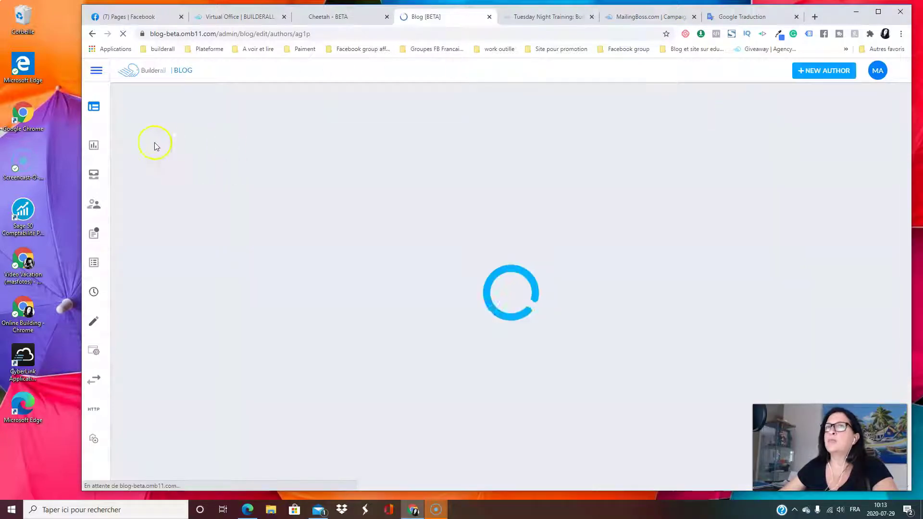
{"action": "mouse_move", "coordinate": [119, 126]}
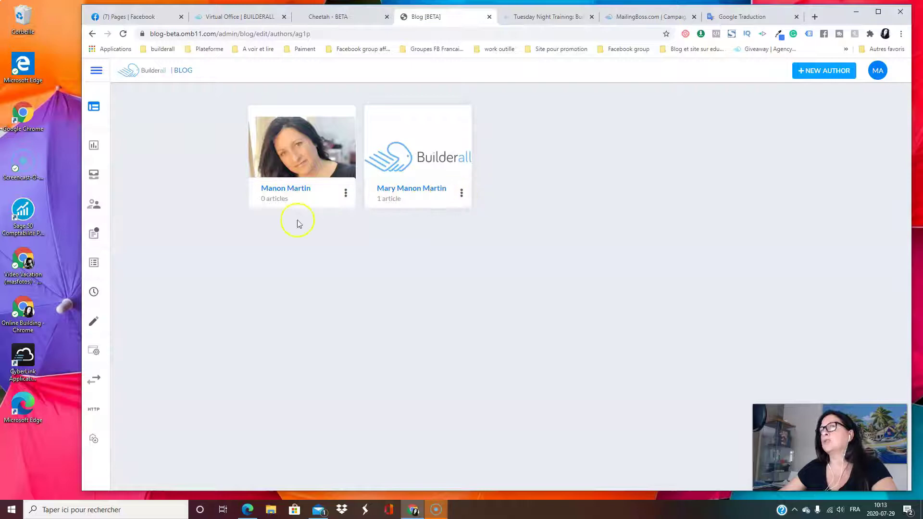
{"action": "mouse_move", "coordinate": [98, 165]}
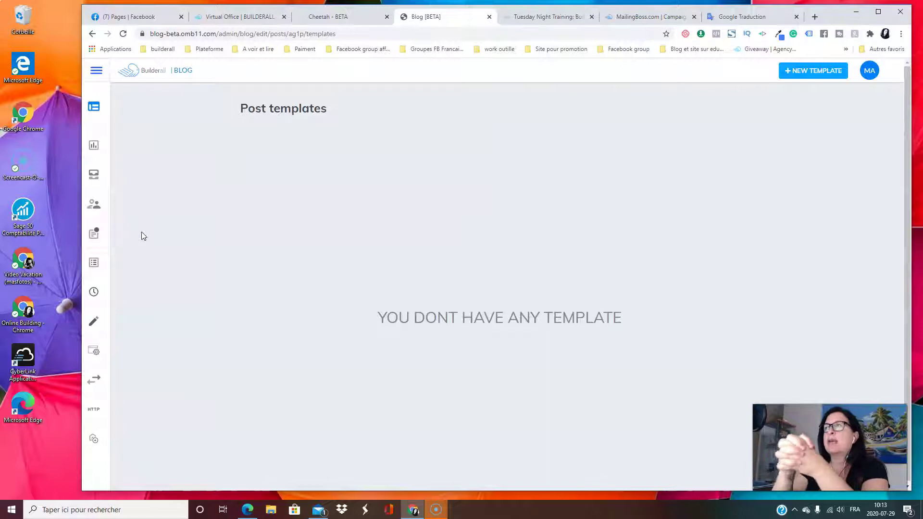
Abandon the new post template and open the Screencast o Matic post from Posts
{"action": "left_click", "coordinate": [828, 71]}
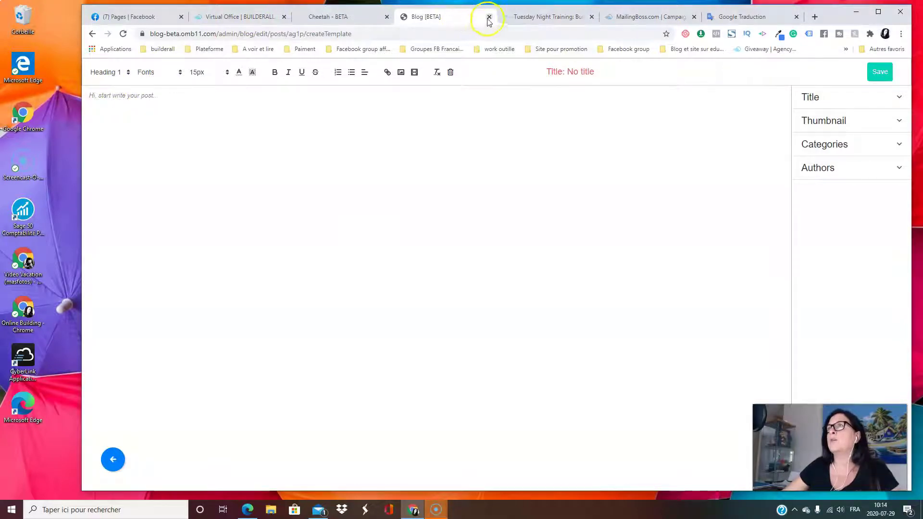
{"action": "left_click", "coordinate": [92, 34]}
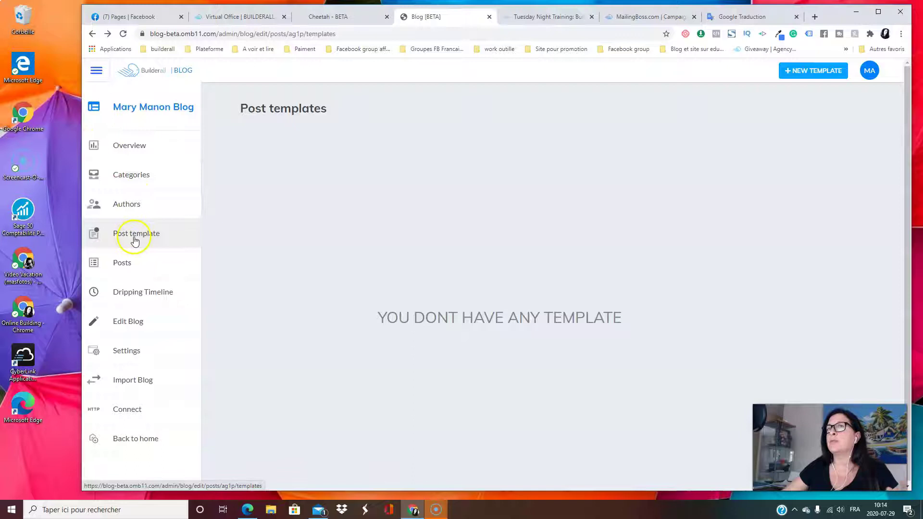
{"action": "left_click", "coordinate": [122, 265]}
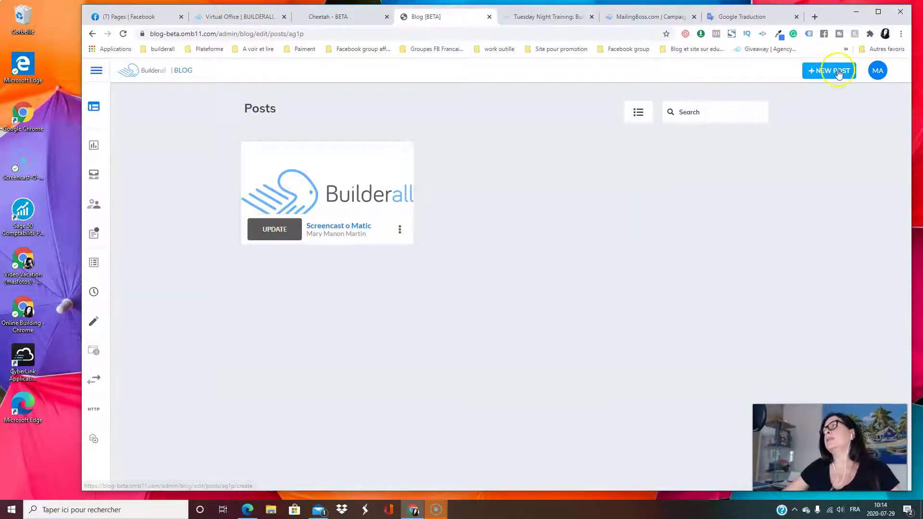
{"action": "left_click", "coordinate": [274, 233]}
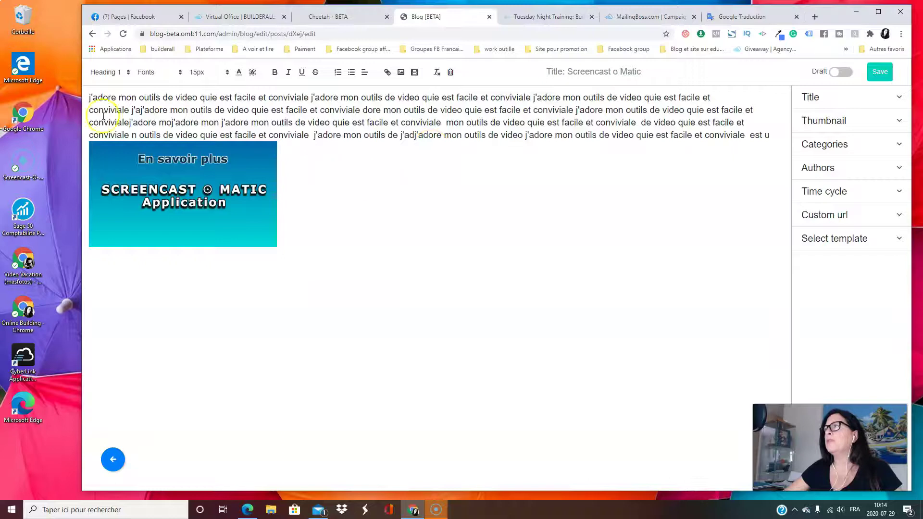
Select the post's opening phrase and make it a Heading 2
{"action": "left_click", "coordinate": [87, 96]}
{"action": "left_click_drag", "start_coordinate": [87, 95], "coordinate": [414, 140]}
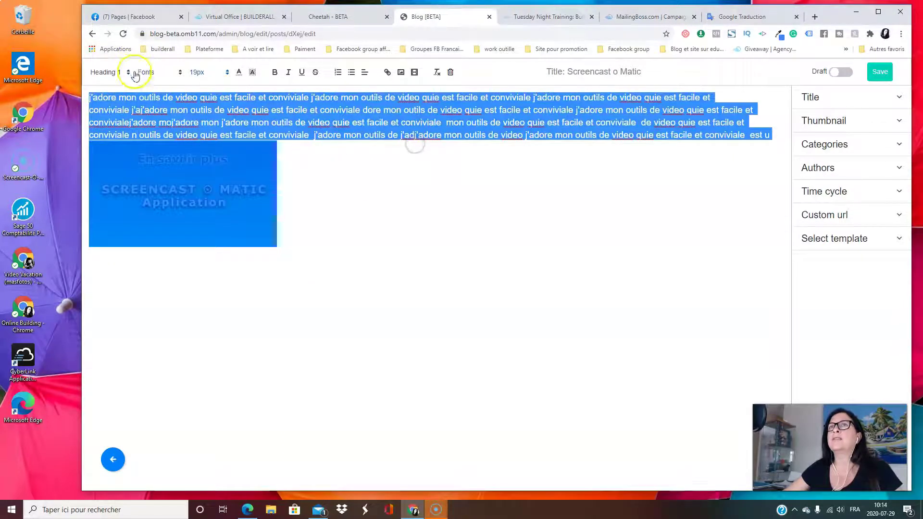
{"action": "left_click", "coordinate": [361, 202]}
{"action": "left_click_drag", "start_coordinate": [89, 96], "coordinate": [216, 99]}
{"action": "left_click", "coordinate": [124, 72]}
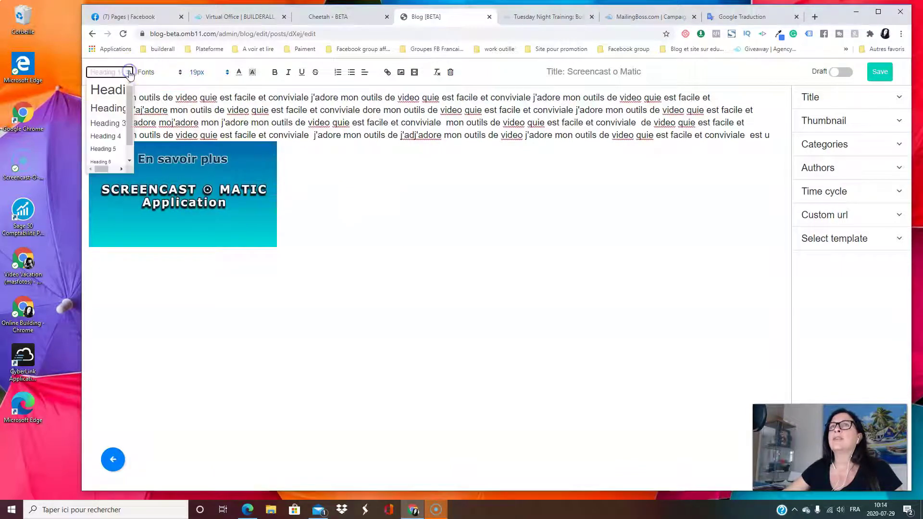
{"action": "left_click", "coordinate": [117, 105]}
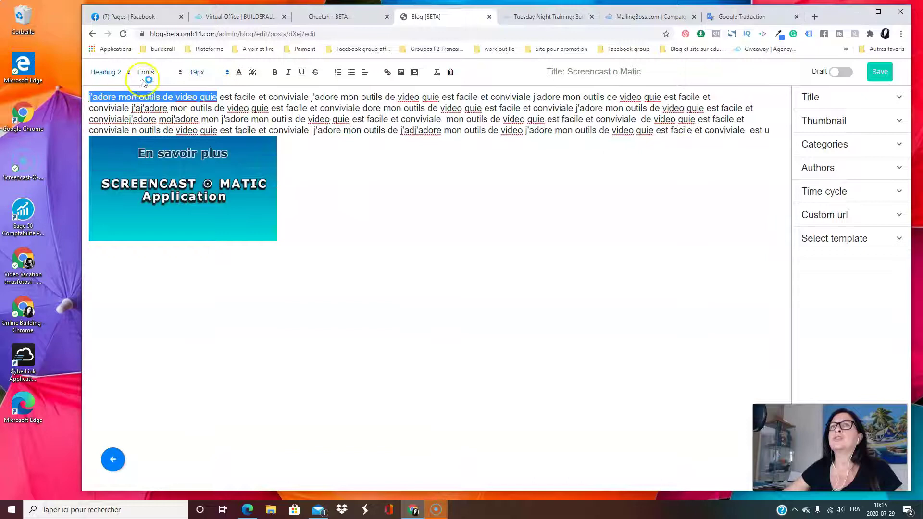
Restyle the opening phrase with another paragraph style, Arial Black font and 17px size
{"action": "left_click", "coordinate": [128, 72]}
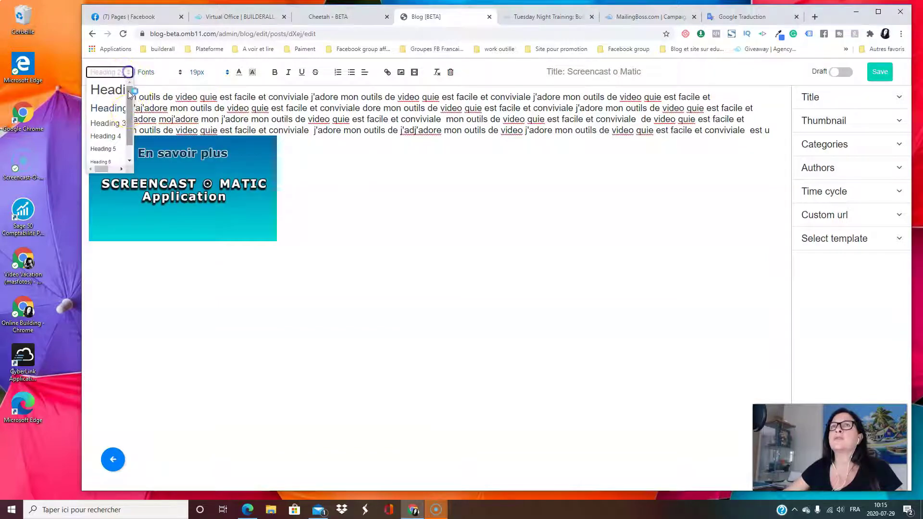
{"action": "scroll", "coordinate": [101, 146], "scroll_direction": "down", "scroll_amount": 1}
{"action": "left_click", "coordinate": [100, 157]}
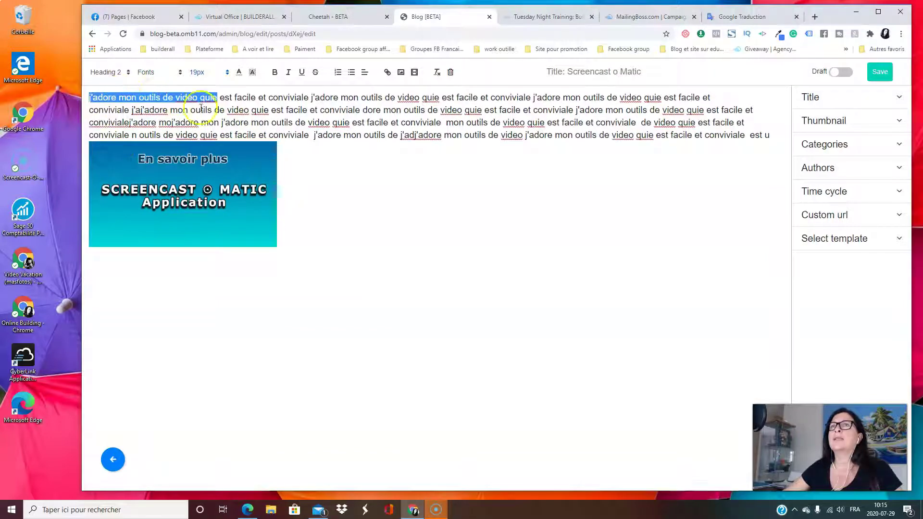
{"action": "left_click", "coordinate": [164, 73]}
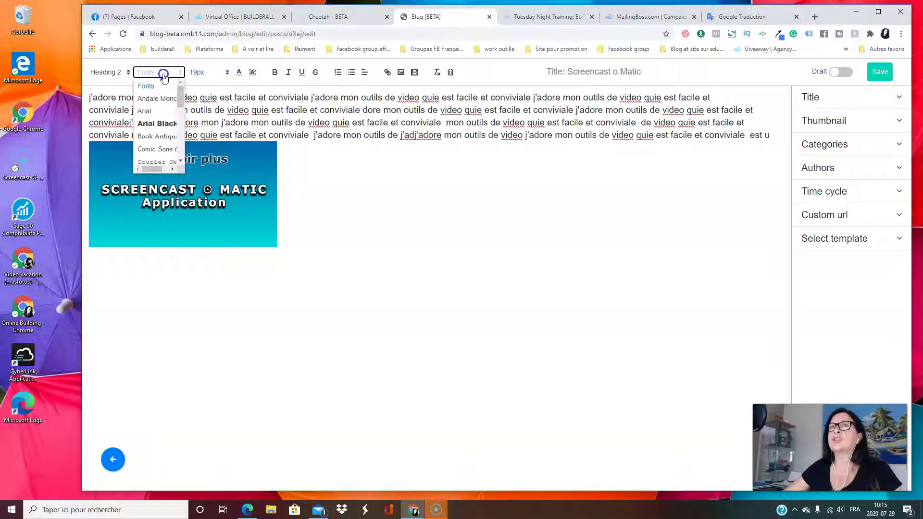
{"action": "left_click", "coordinate": [154, 124]}
{"action": "left_click", "coordinate": [206, 72]}
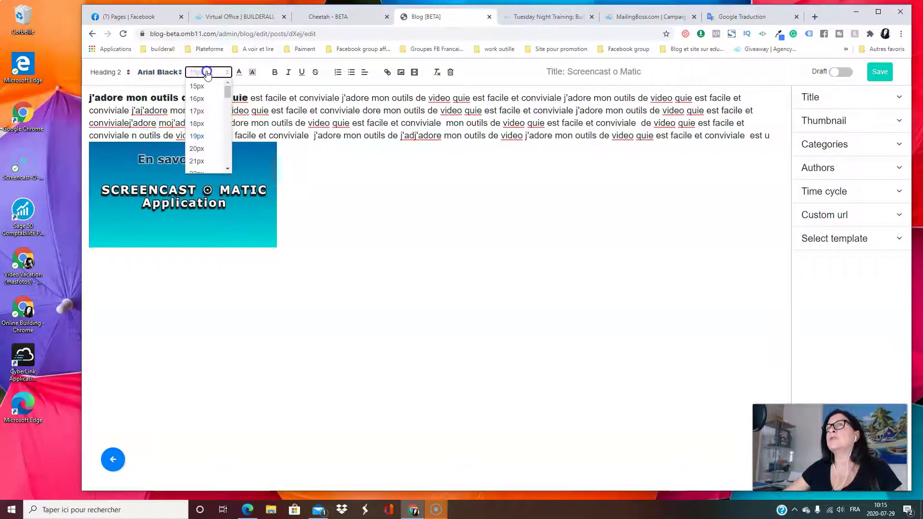
{"action": "left_click", "coordinate": [208, 110]}
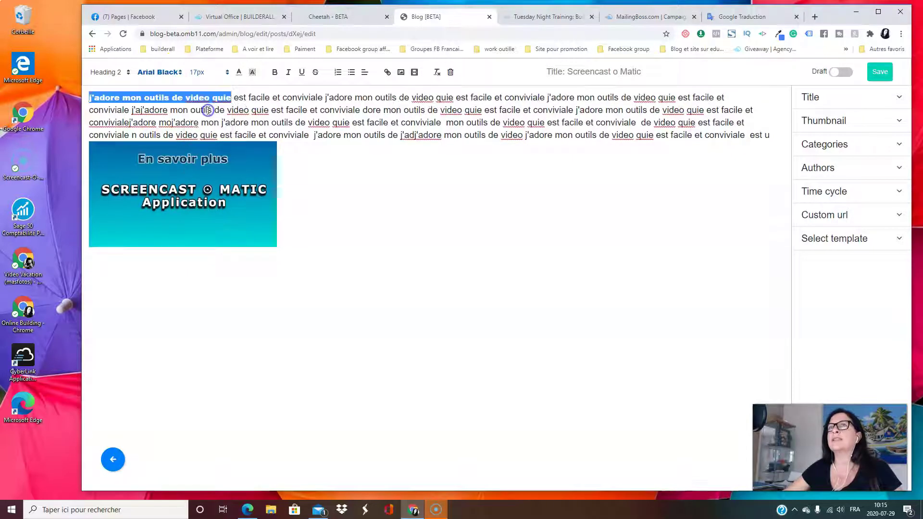
Try colour and numbered-list options without keeping them, then select 'mon outils' for linking
{"action": "left_click", "coordinate": [240, 73]}
{"action": "left_click", "coordinate": [253, 73]}
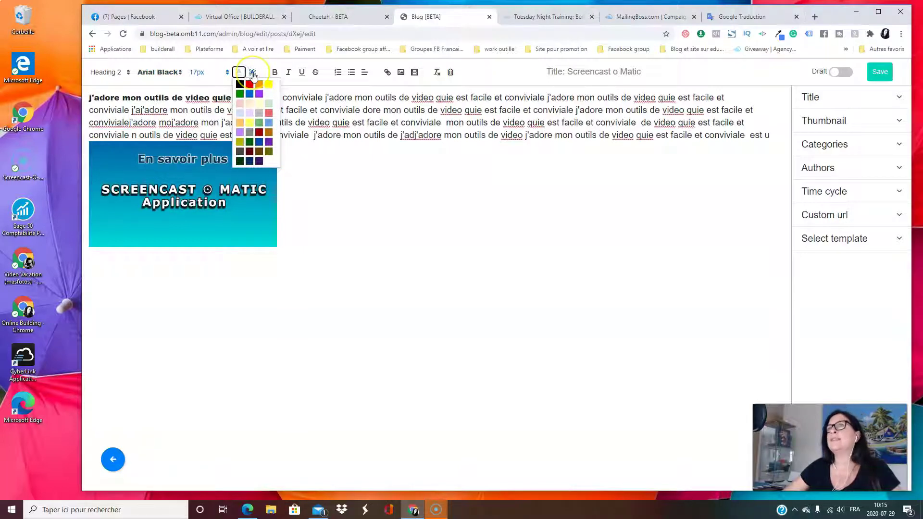
{"action": "left_click", "coordinate": [234, 75]}
{"action": "left_click", "coordinate": [252, 74]}
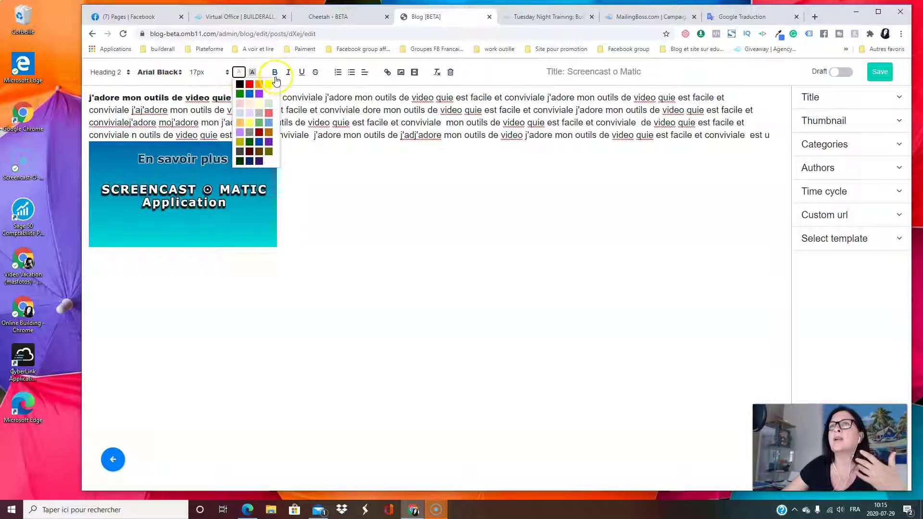
{"action": "left_click", "coordinate": [362, 193]}
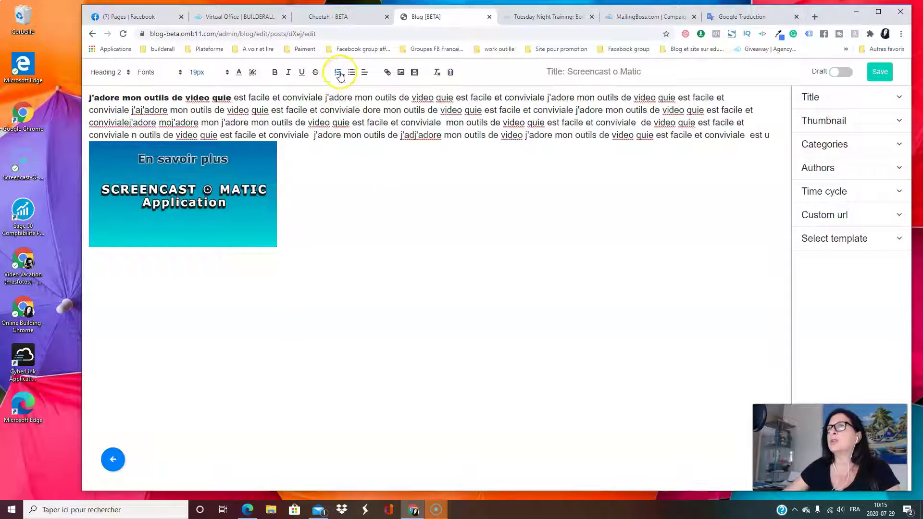
{"action": "left_click", "coordinate": [338, 73]}
{"action": "left_click", "coordinate": [338, 73]}
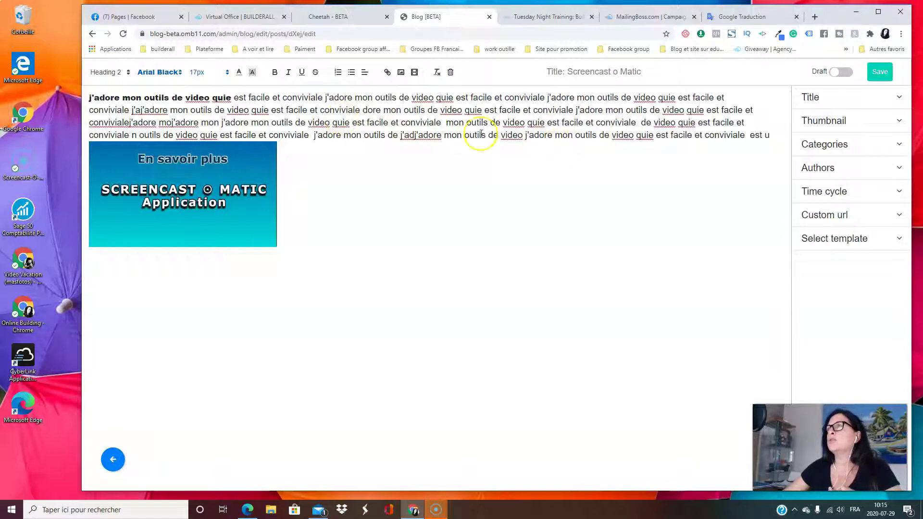
{"action": "left_click_drag", "start_coordinate": [341, 136], "coordinate": [392, 135]}
{"action": "left_click", "coordinate": [387, 72]}
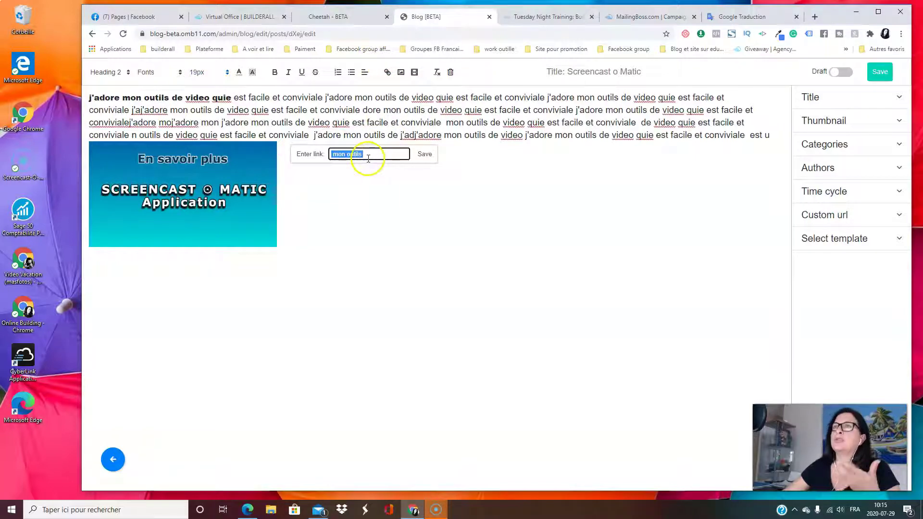
Confirm the link on the words 'mon outils'
{"action": "left_click", "coordinate": [374, 157]}
{"action": "left_click", "coordinate": [425, 156]}
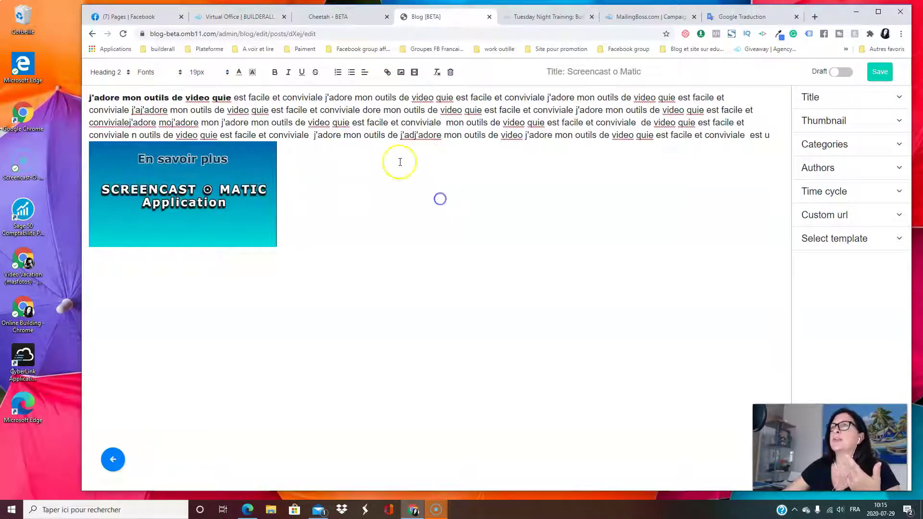
{"action": "left_click_drag", "start_coordinate": [313, 135], "coordinate": [345, 136]}
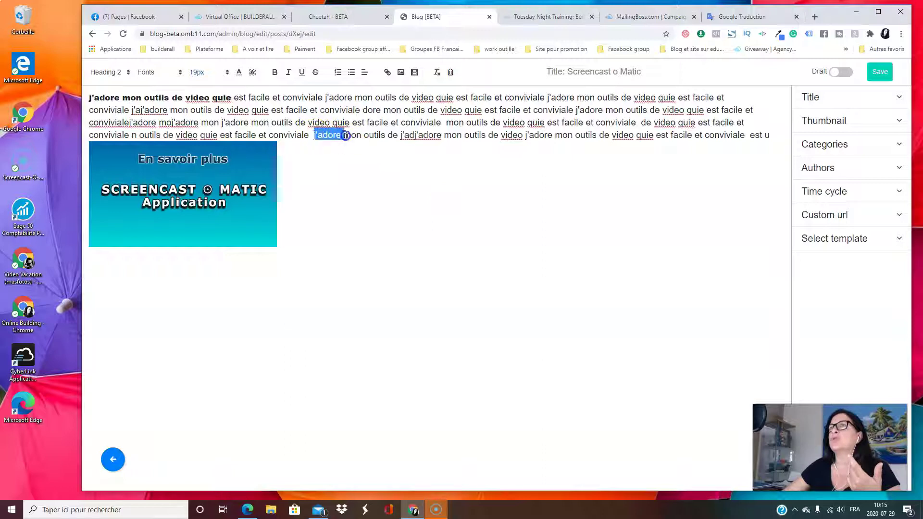
{"action": "left_click", "coordinate": [352, 173]}
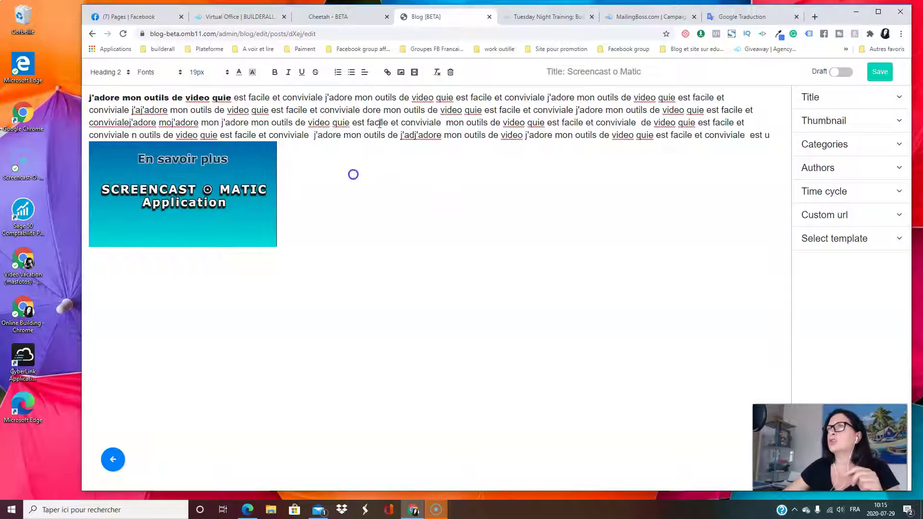
Insert the En Numérique banner from the image library and shrink it beside the blue box
{"action": "left_click", "coordinate": [401, 72]}
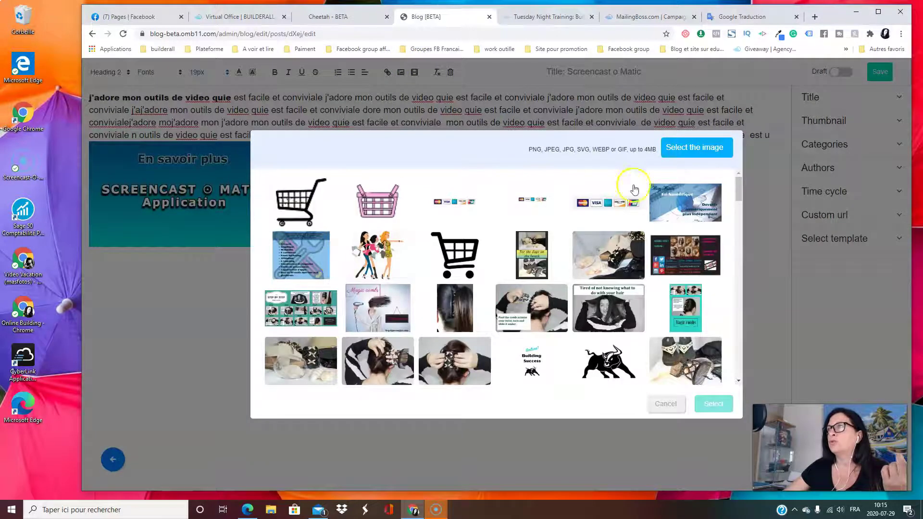
{"action": "left_click", "coordinate": [700, 200]}
{"action": "left_click", "coordinate": [713, 404]}
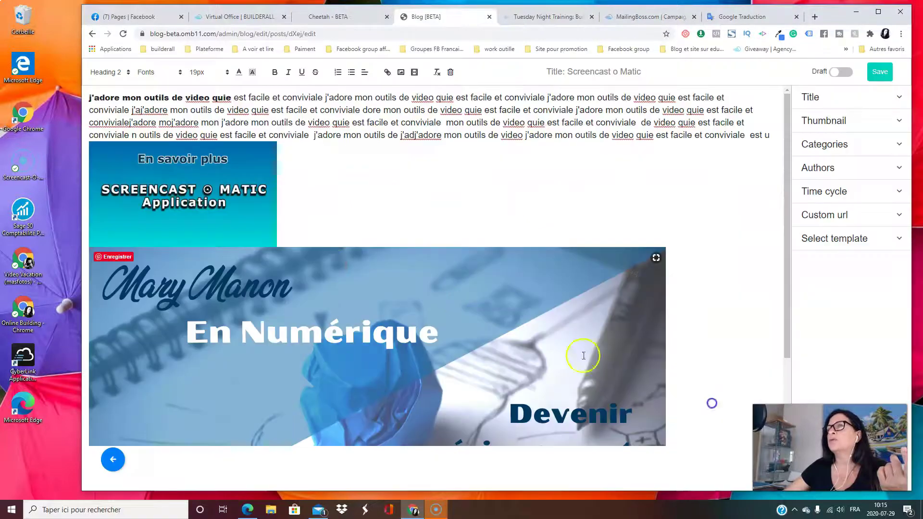
{"action": "left_click", "coordinate": [641, 304]}
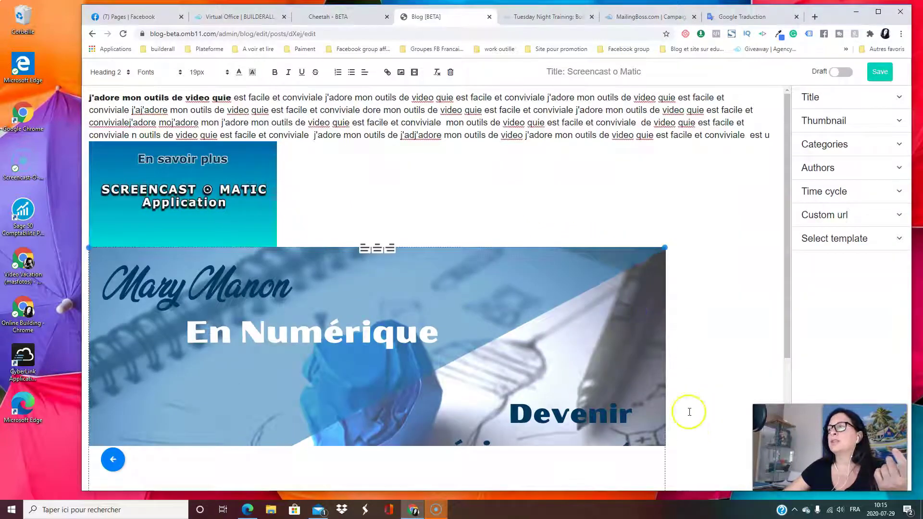
{"action": "left_click_drag", "start_coordinate": [664, 248], "coordinate": [514, 305]}
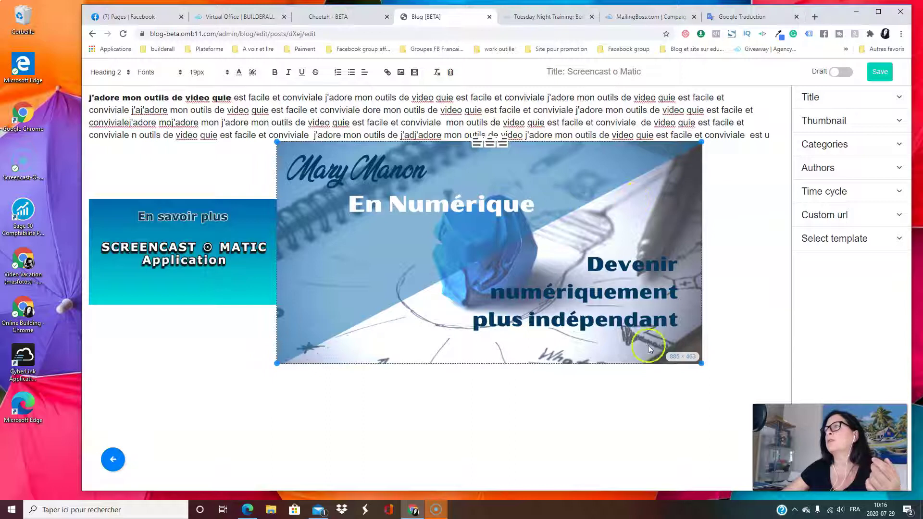
Clear all text and images from the post with the clean tool
{"action": "right_click", "coordinate": [543, 265]}
{"action": "left_click", "coordinate": [387, 192]}
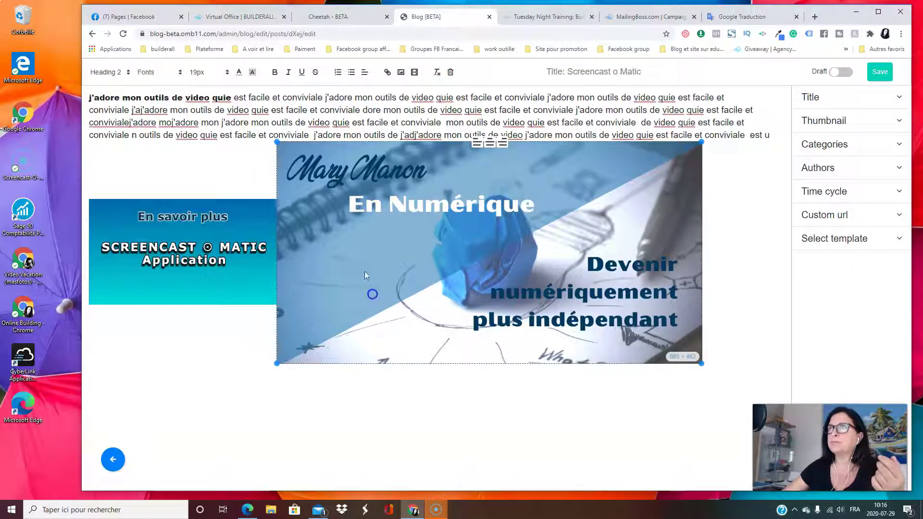
{"action": "left_click", "coordinate": [450, 72]}
{"action": "left_click", "coordinate": [532, 329]}
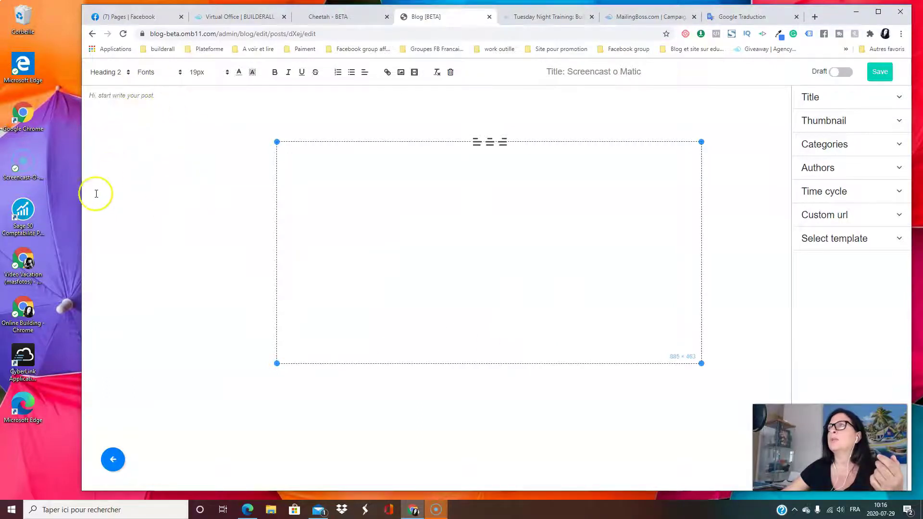
Return to Posts and reopen the Screencast o Matic post with its saved content
{"action": "left_click", "coordinate": [120, 459]}
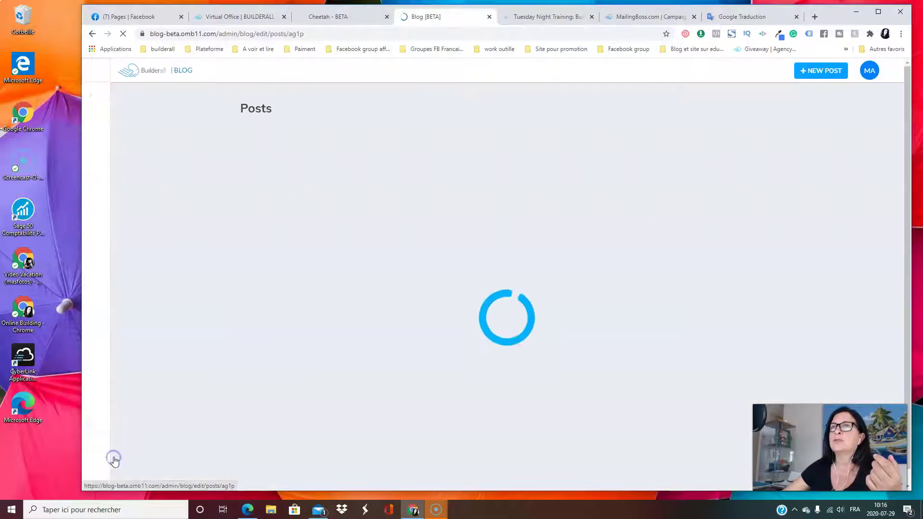
{"action": "left_click", "coordinate": [282, 239]}
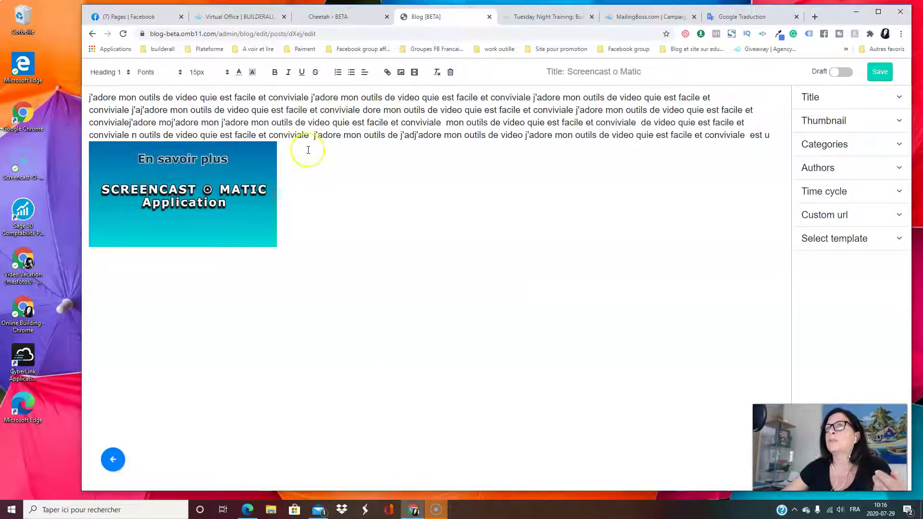
{"action": "left_click", "coordinate": [383, 110]}
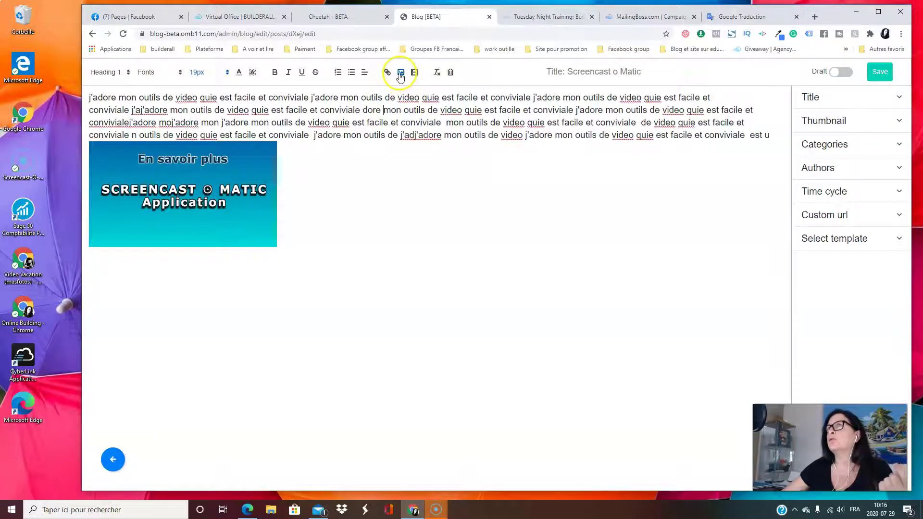
{"action": "left_click", "coordinate": [401, 72]}
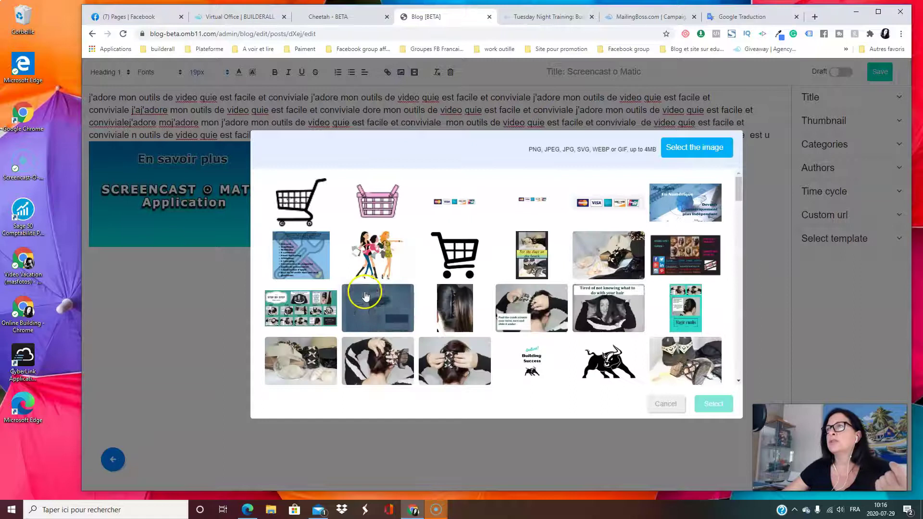
Insert the En Numérique banner, resize it to 614×321, and align it right
{"action": "left_click", "coordinate": [667, 207]}
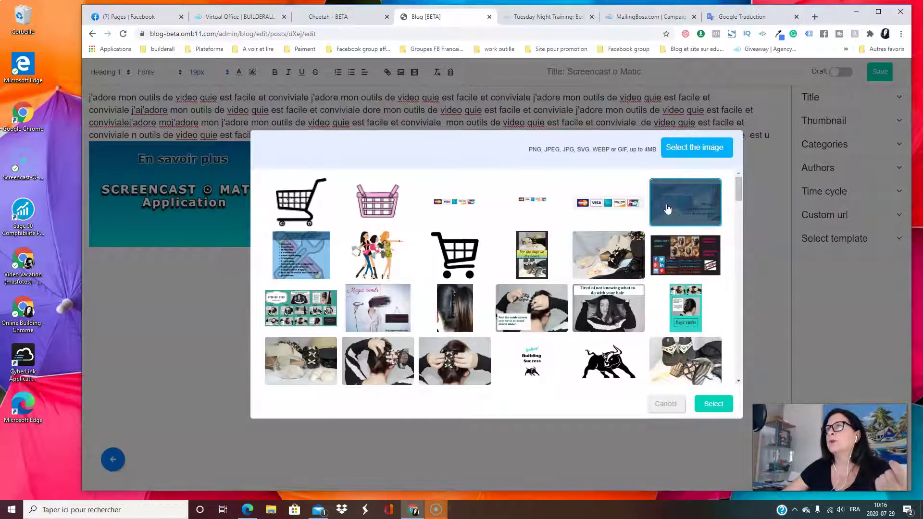
{"action": "left_click", "coordinate": [713, 404]}
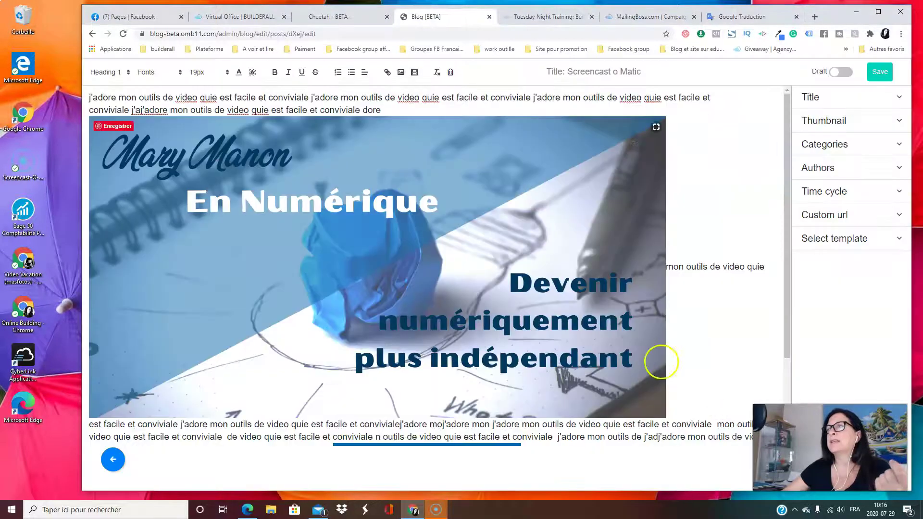
{"action": "left_click", "coordinate": [659, 364]}
{"action": "left_click_drag", "start_coordinate": [664, 415], "coordinate": [384, 240]}
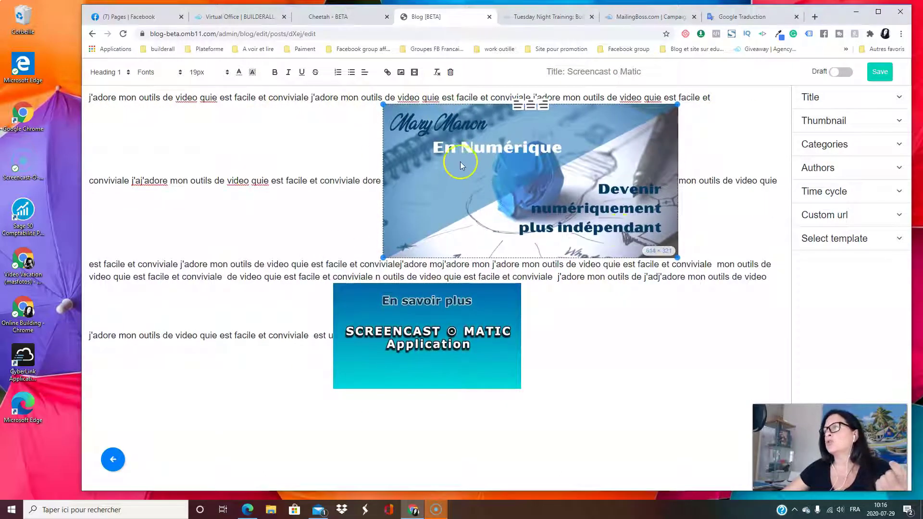
{"action": "left_click", "coordinate": [516, 109]}
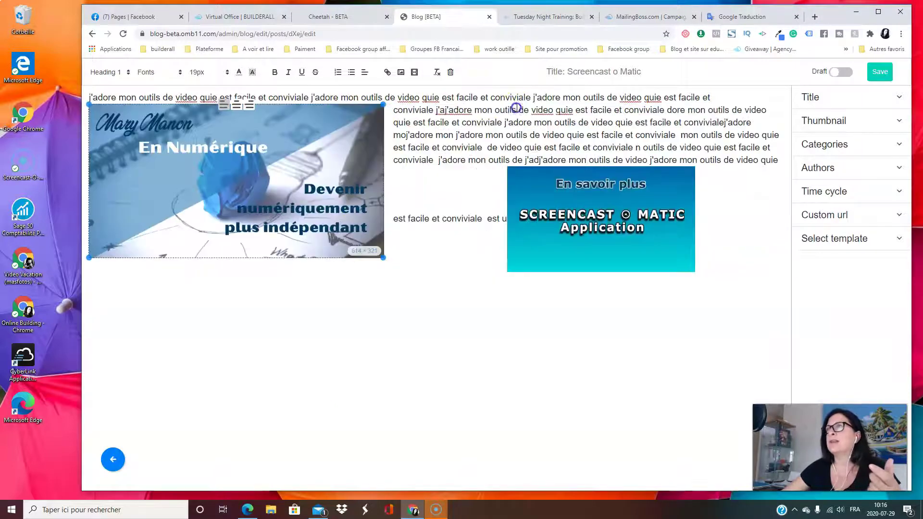
{"action": "left_click", "coordinate": [240, 108]}
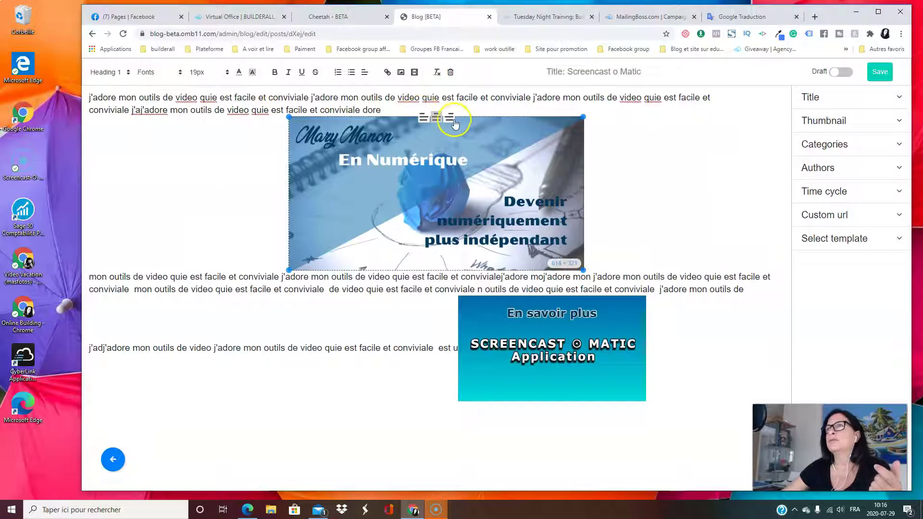
{"action": "left_click", "coordinate": [449, 117]}
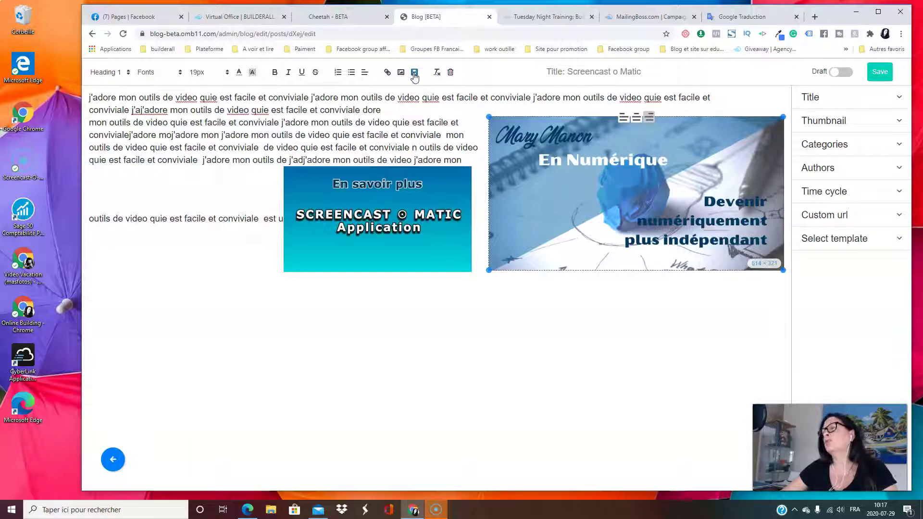
Add two blank lines at the top of the post and bring up the video embed box
{"action": "left_click", "coordinate": [415, 73]}
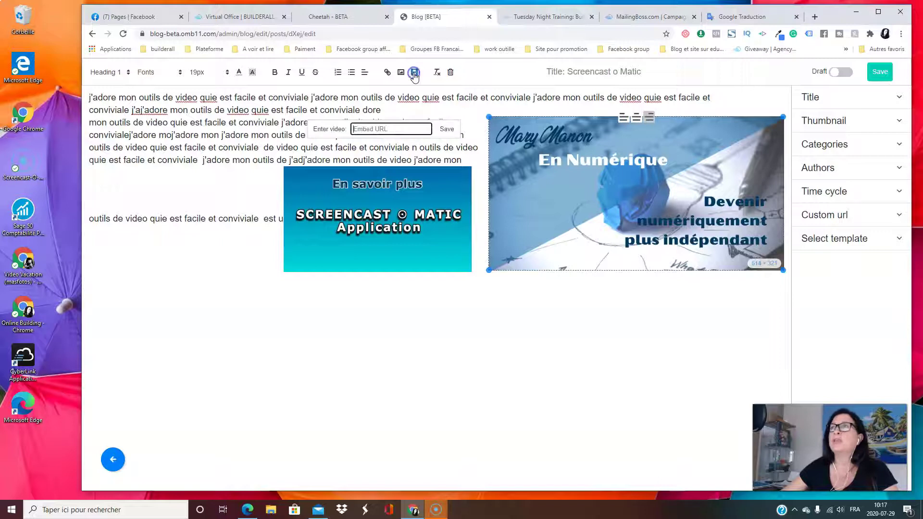
{"action": "left_click", "coordinate": [361, 128]}
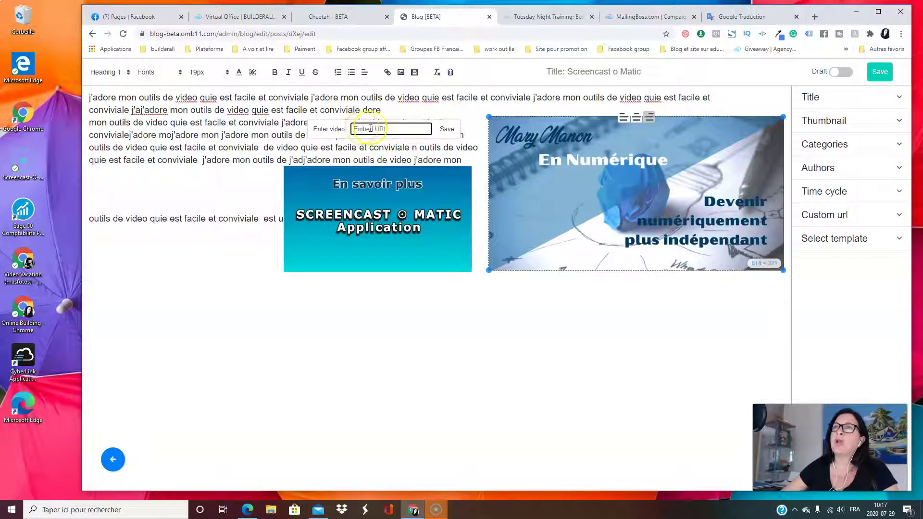
{"action": "left_click", "coordinate": [469, 315]}
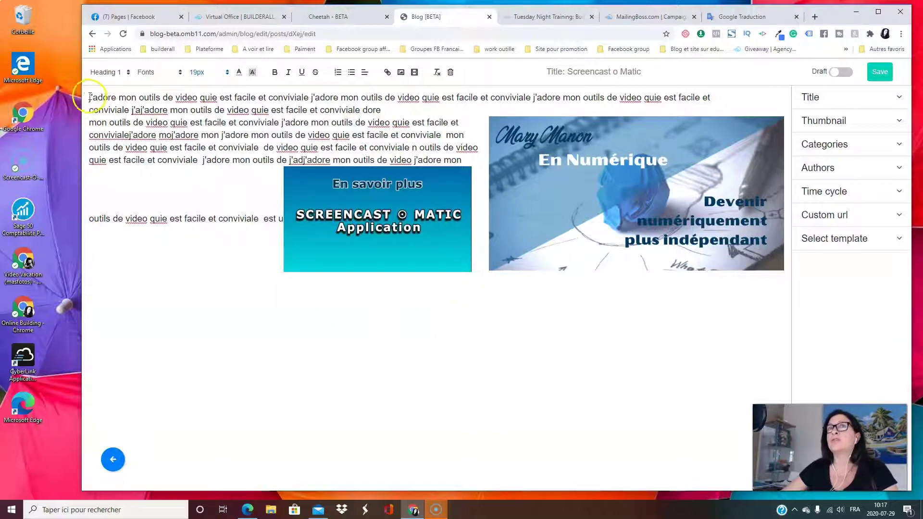
{"action": "key", "text": "Return"}
{"action": "key", "text": "Return"}
{"action": "key", "text": "Return"}
{"action": "key", "text": "Return"}
{"action": "key", "text": "Return"}
{"action": "key", "text": "Return"}
{"action": "key", "text": "Return"}
{"action": "key", "text": "Return"}
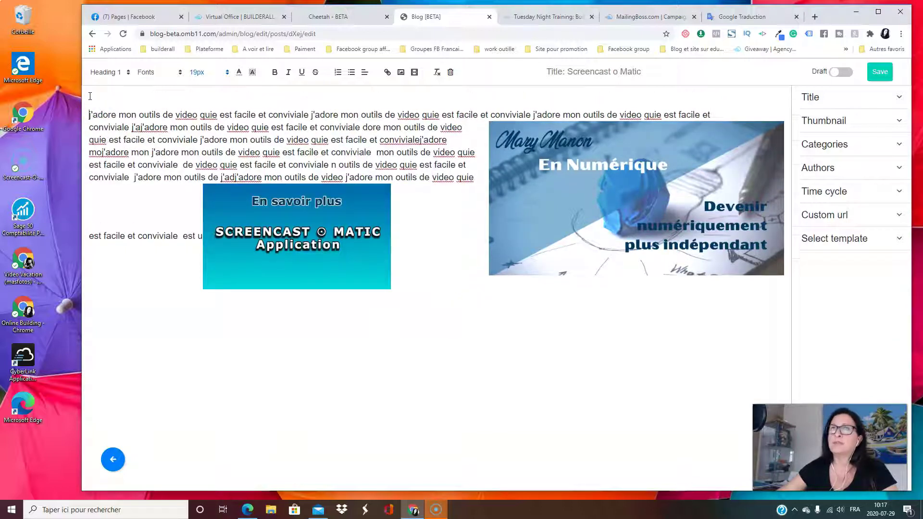
{"action": "key", "text": "Return"}
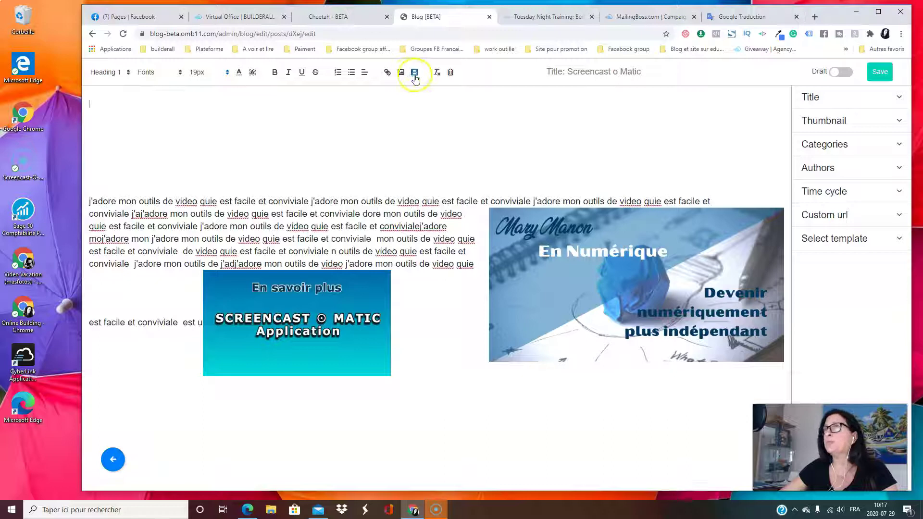
{"action": "left_click", "coordinate": [414, 75]}
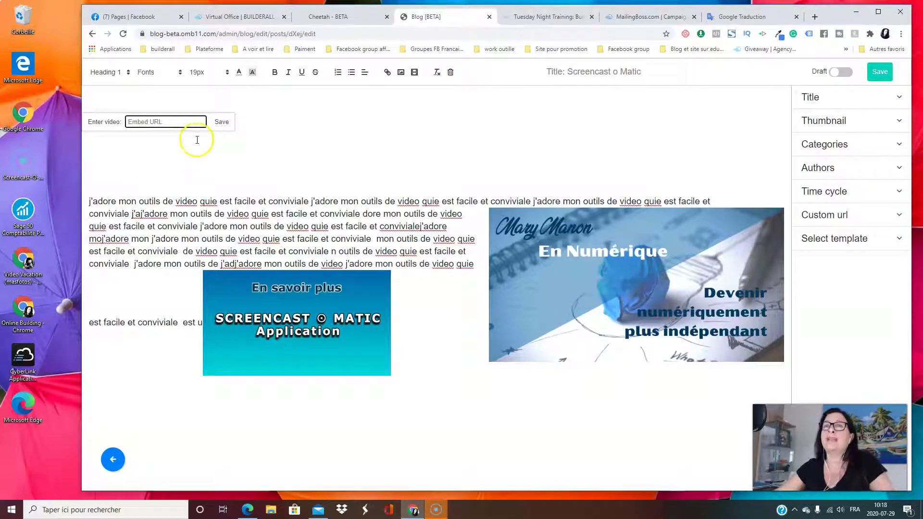
{"action": "left_click", "coordinate": [816, 16]}
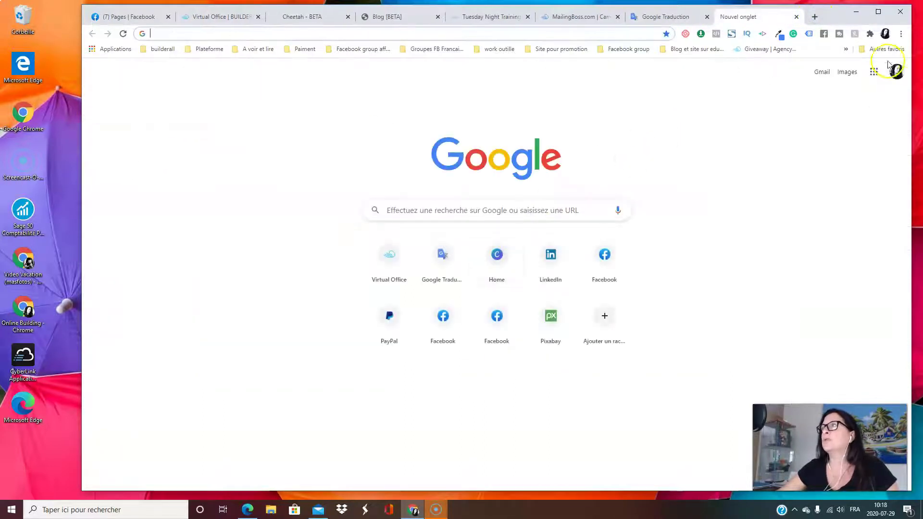
Go to YouTube and open the channel's Comment Fonctionne Sceencast O Matic video
{"action": "left_click", "coordinate": [873, 72]}
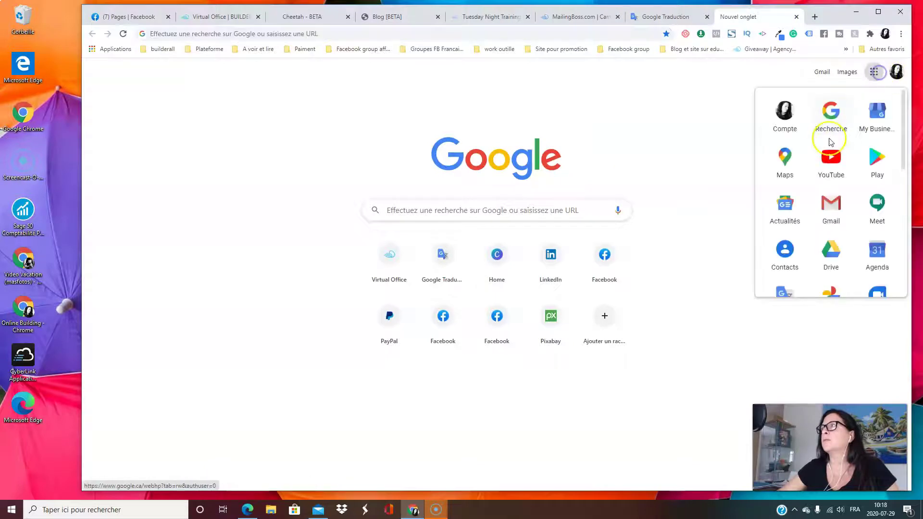
{"action": "left_click", "coordinate": [826, 165]}
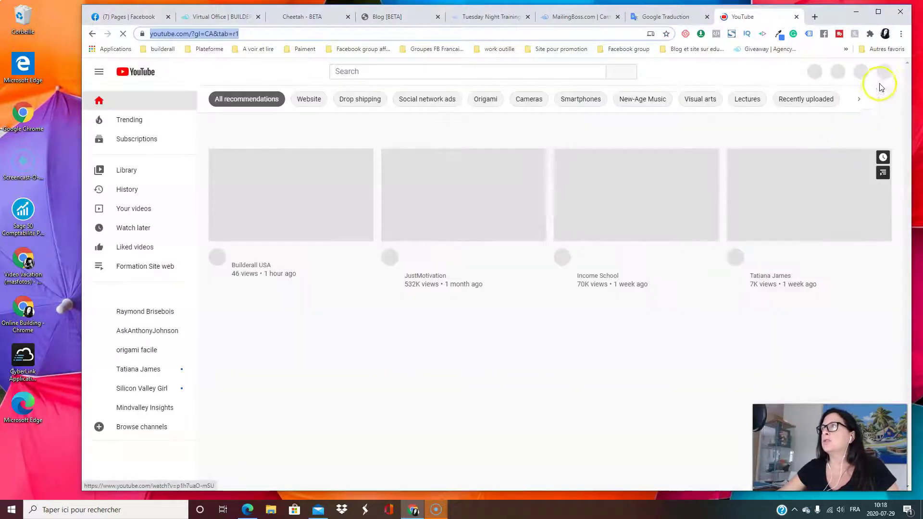
{"action": "left_click", "coordinate": [882, 75]}
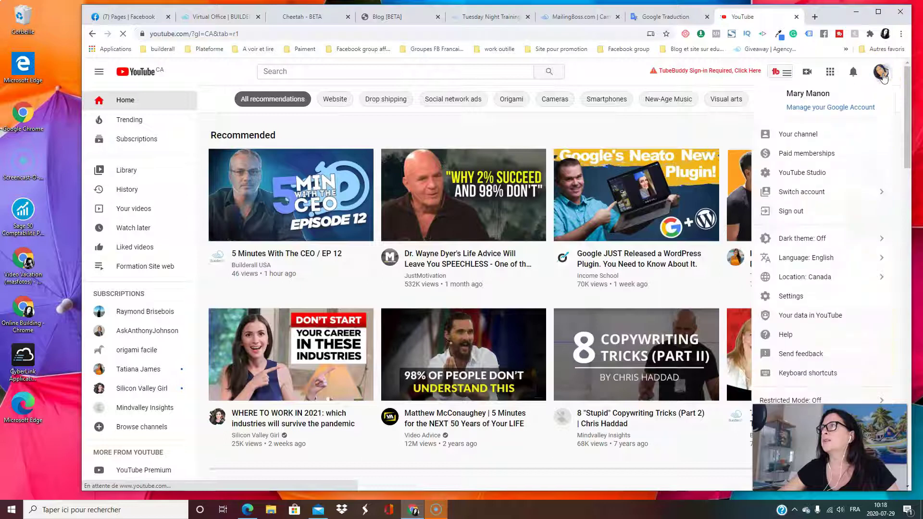
{"action": "left_click", "coordinate": [802, 134]}
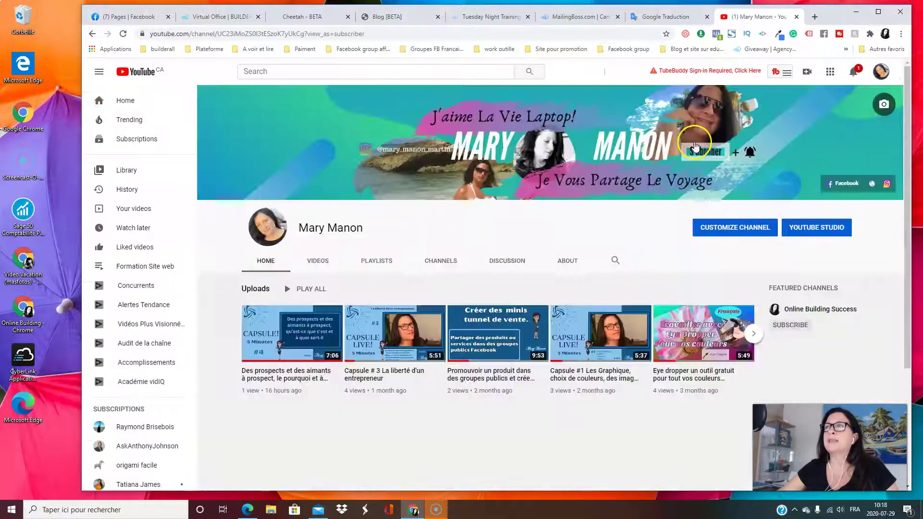
{"action": "scroll", "coordinate": [737, 240], "scroll_direction": "down", "scroll_amount": 3}
{"action": "left_click", "coordinate": [756, 193]}
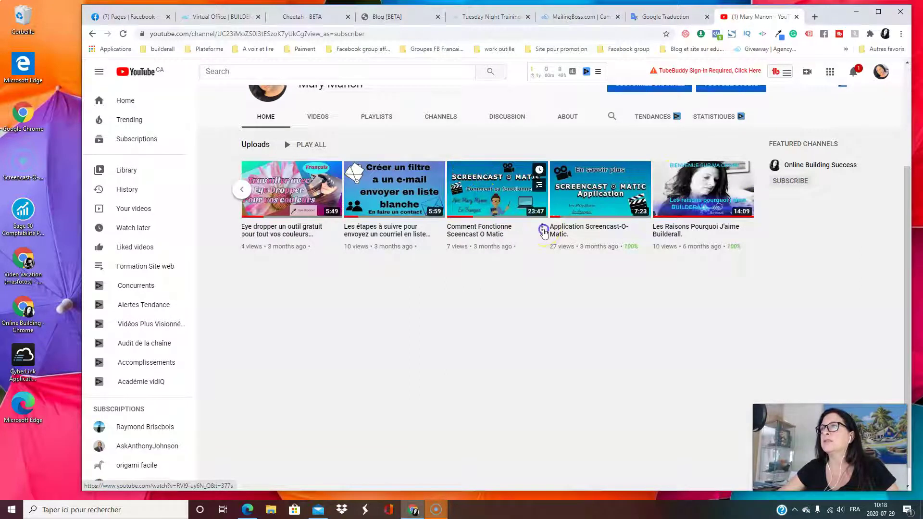
{"action": "left_click", "coordinate": [544, 231]}
{"action": "left_click", "coordinate": [510, 209]}
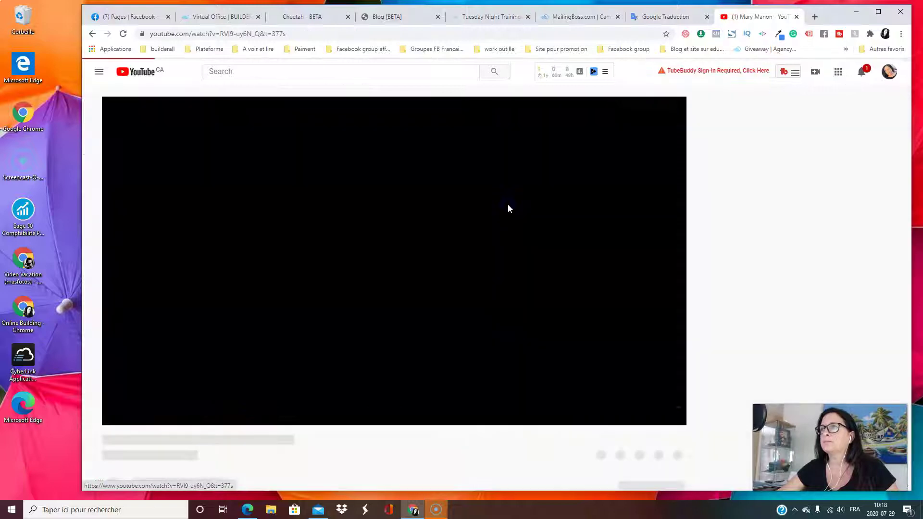
Pause the video and copy its youtu.be share link
{"action": "scroll", "coordinate": [206, 283], "scroll_direction": "down", "scroll_amount": 4}
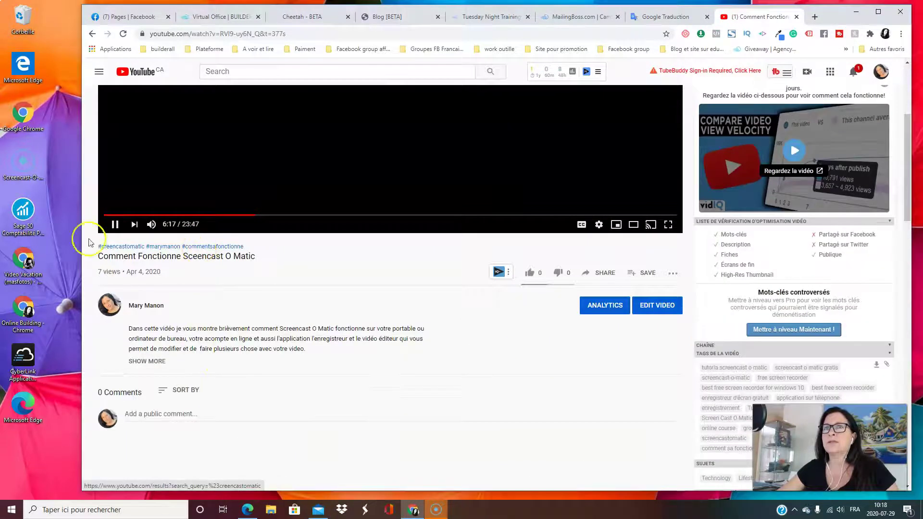
{"action": "left_click", "coordinate": [115, 224]}
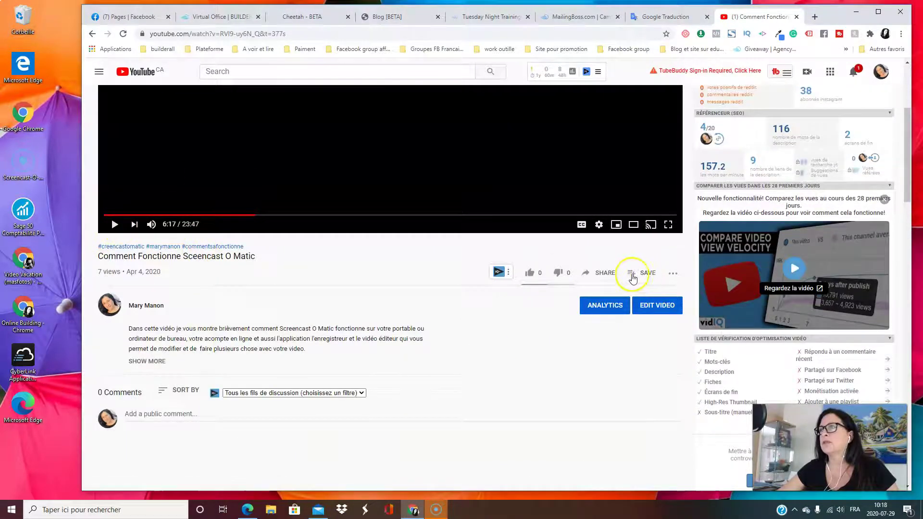
{"action": "left_click", "coordinate": [599, 273]}
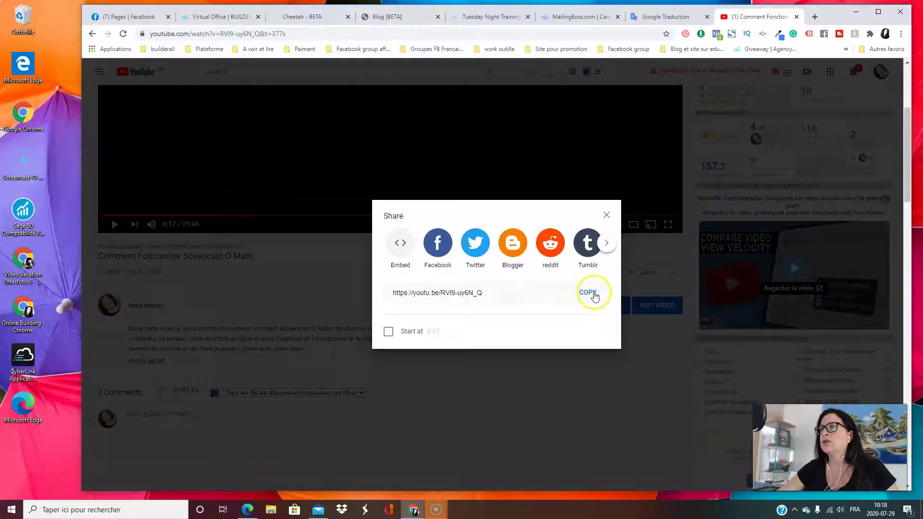
{"action": "left_click", "coordinate": [595, 294]}
{"action": "left_click", "coordinate": [395, 17]}
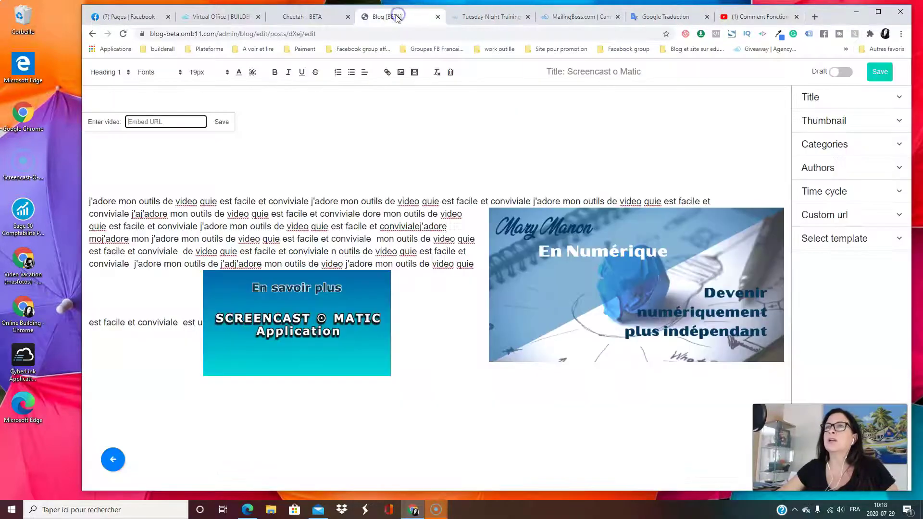
Embed the copied YouTube link at the top of the post and enlarge the video
{"action": "left_click", "coordinate": [159, 123]}
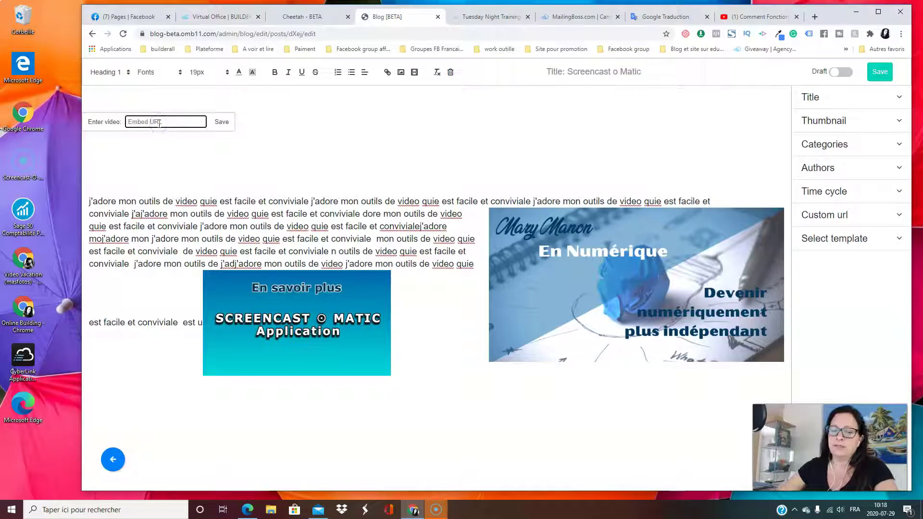
{"action": "key", "text": "ctrl+v"}
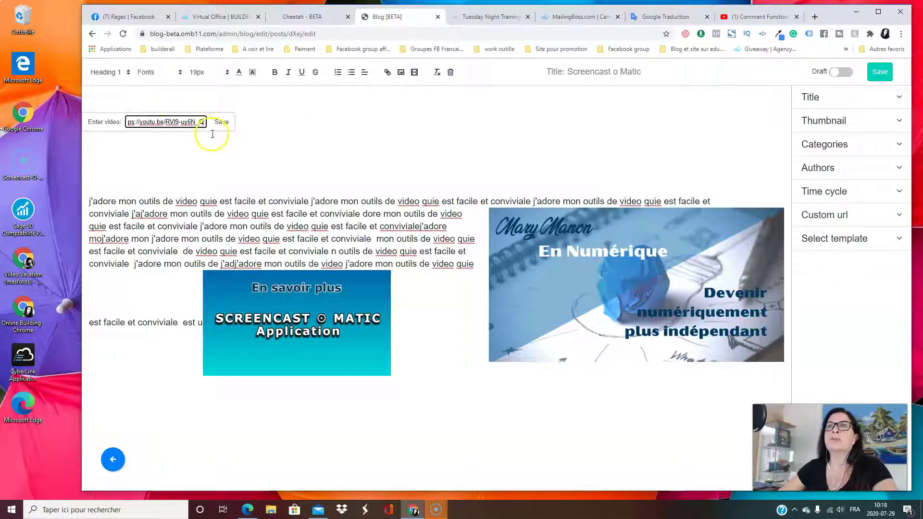
{"action": "left_click", "coordinate": [222, 124]}
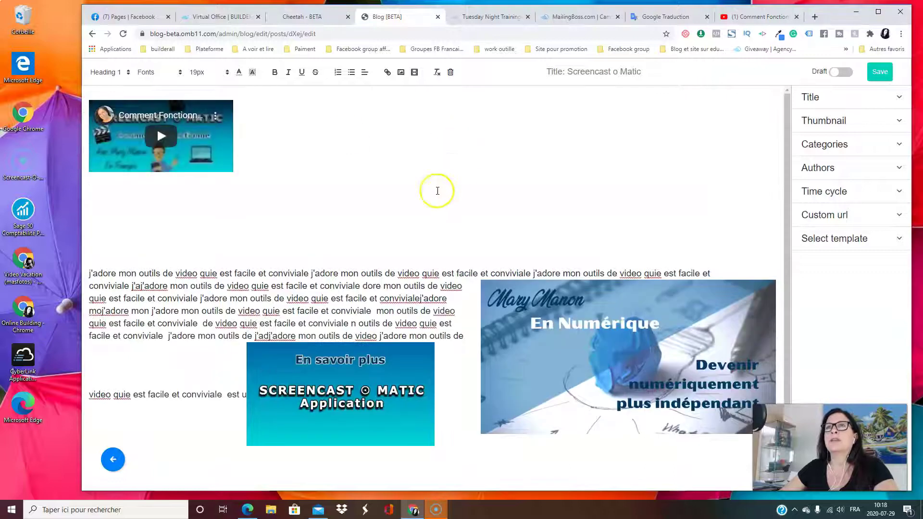
{"action": "left_click", "coordinate": [205, 154]}
{"action": "left_click_drag", "start_coordinate": [232, 172], "coordinate": [332, 231]}
{"action": "left_click", "coordinate": [105, 311]}
Remove the extra blank lines and delete the blue En Numérique banner image
{"action": "key", "text": "BackSpace"}
{"action": "key", "text": "BackSpace"}
{"action": "key", "text": "BackSpace"}
{"action": "key", "text": "BackSpace"}
{"action": "key", "text": "BackSpace"}
{"action": "key", "text": "BackSpace"}
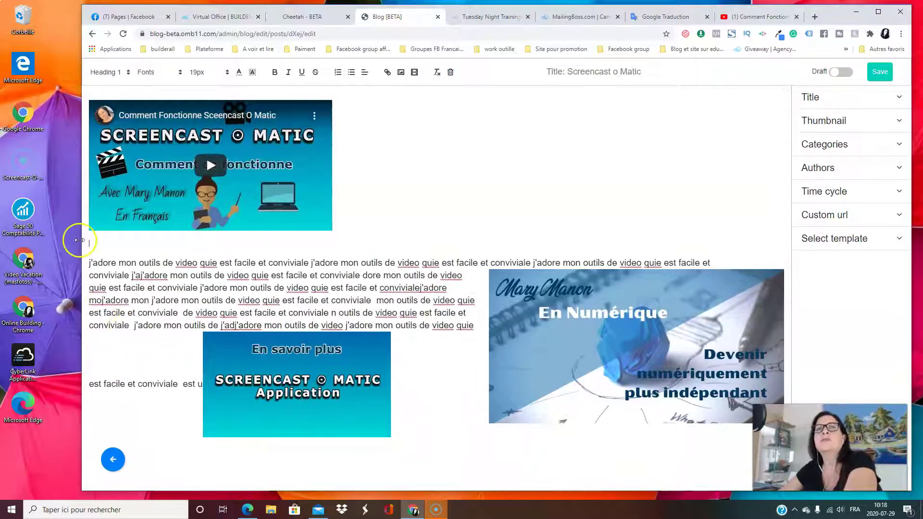
{"action": "key", "text": "BackSpace"}
{"action": "left_click", "coordinate": [440, 153]}
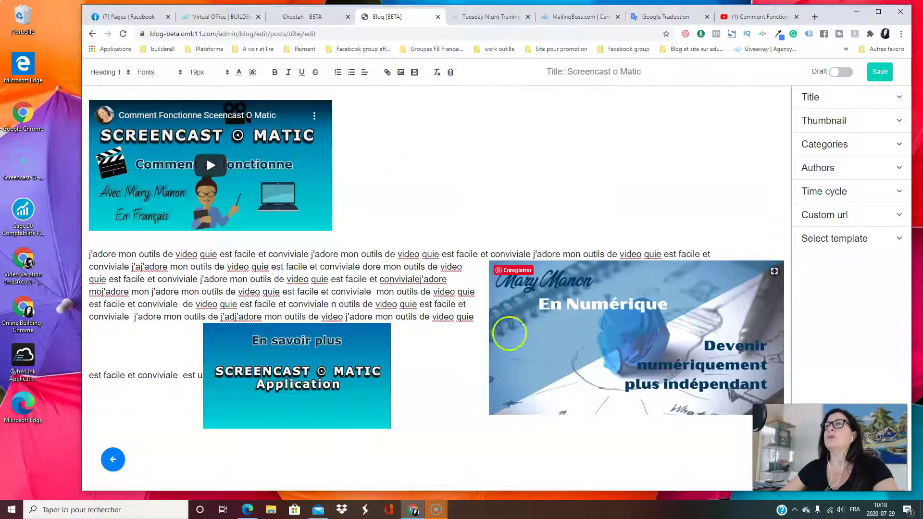
{"action": "left_click", "coordinate": [619, 327]}
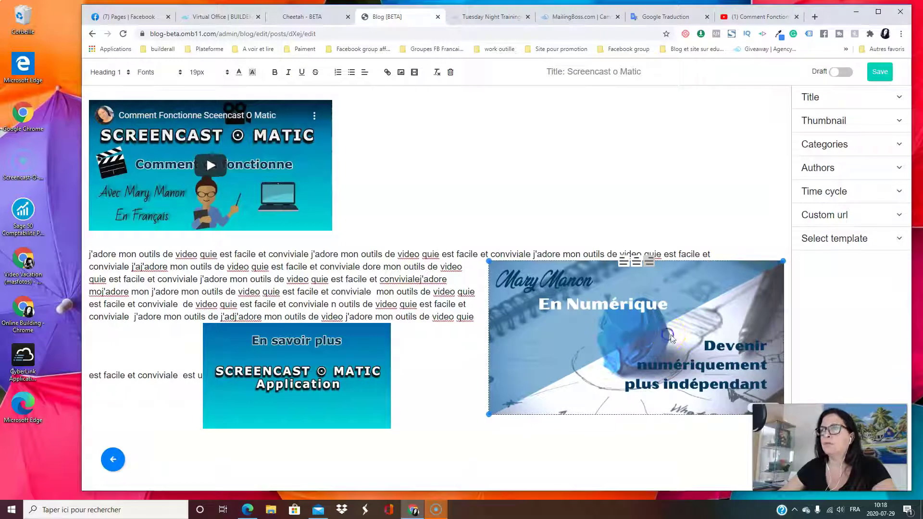
{"action": "left_click", "coordinate": [784, 290]}
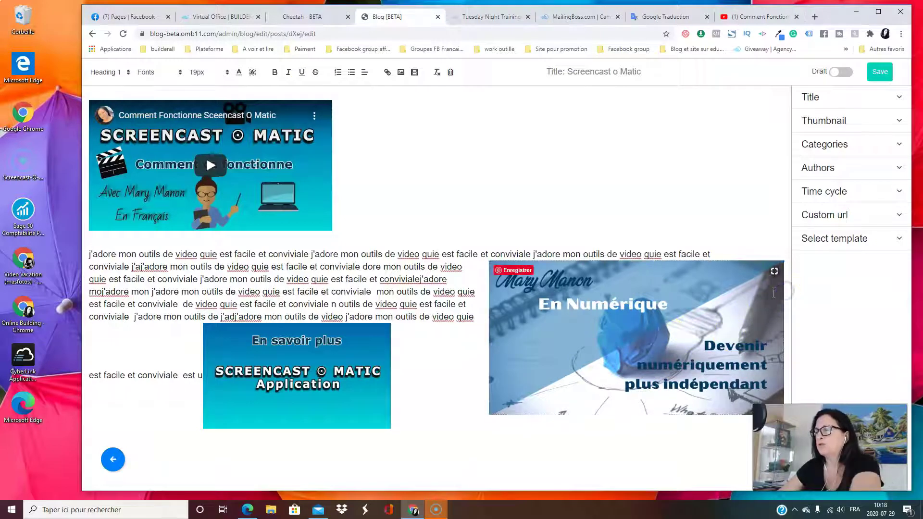
{"action": "left_click", "coordinate": [735, 311]}
{"action": "key", "text": "Delete"}
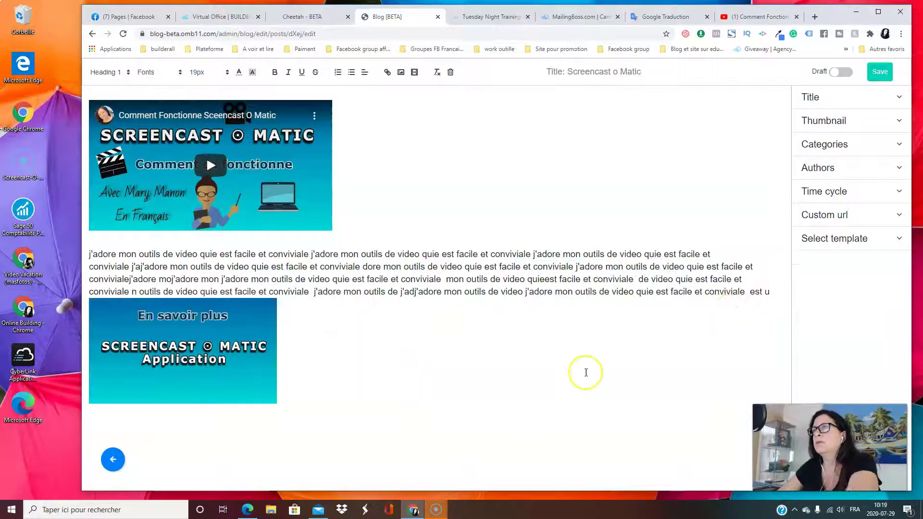
Clear the text formatting and save the updated post
{"action": "left_click", "coordinate": [193, 388]}
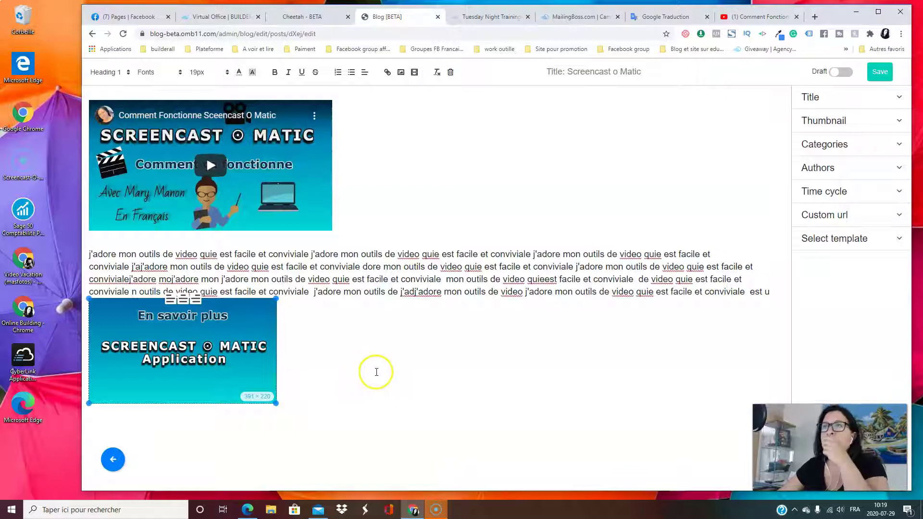
{"action": "left_click", "coordinate": [379, 373]}
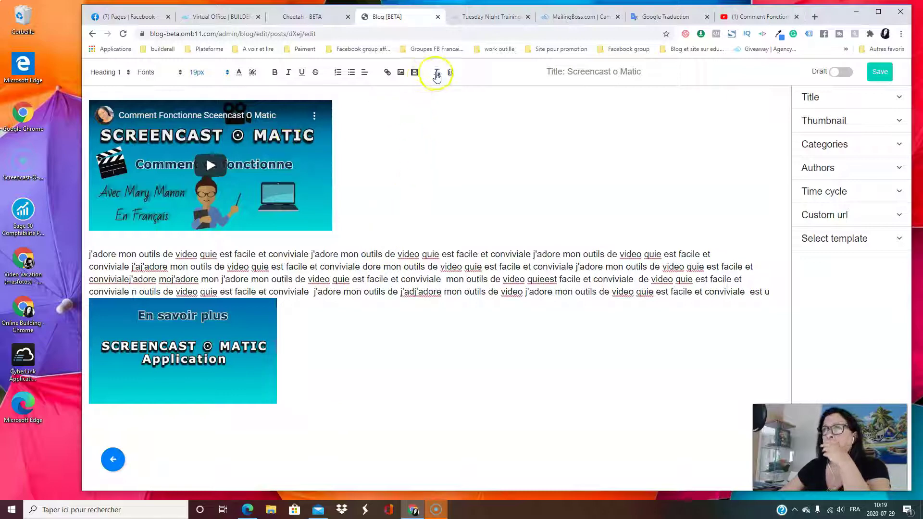
{"action": "left_click", "coordinate": [437, 75]}
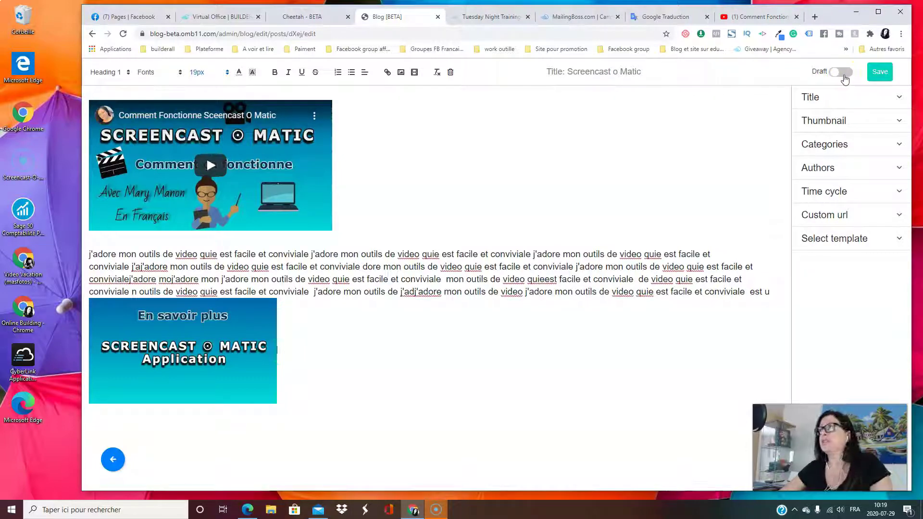
{"action": "left_click", "coordinate": [882, 75]}
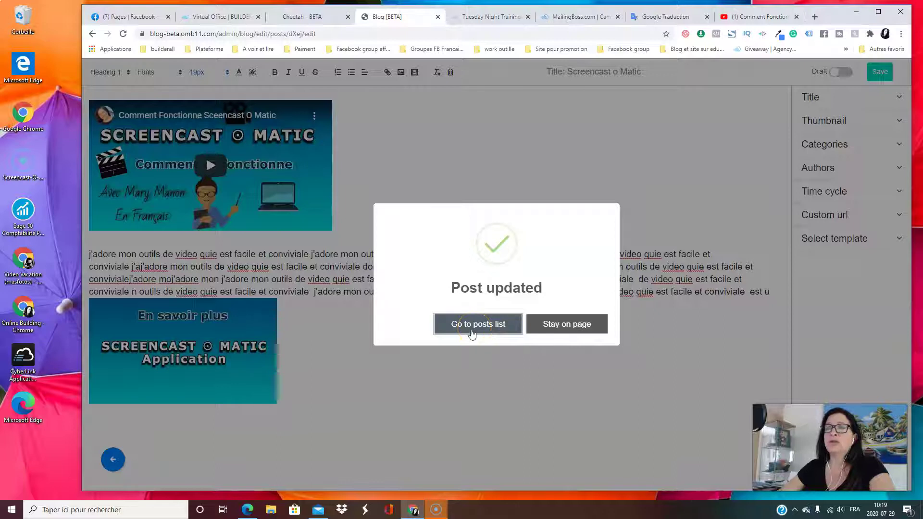
Stay in the saved post's editor and expand its Title setting, which reads Screencast o Matic
{"action": "left_click", "coordinate": [556, 330]}
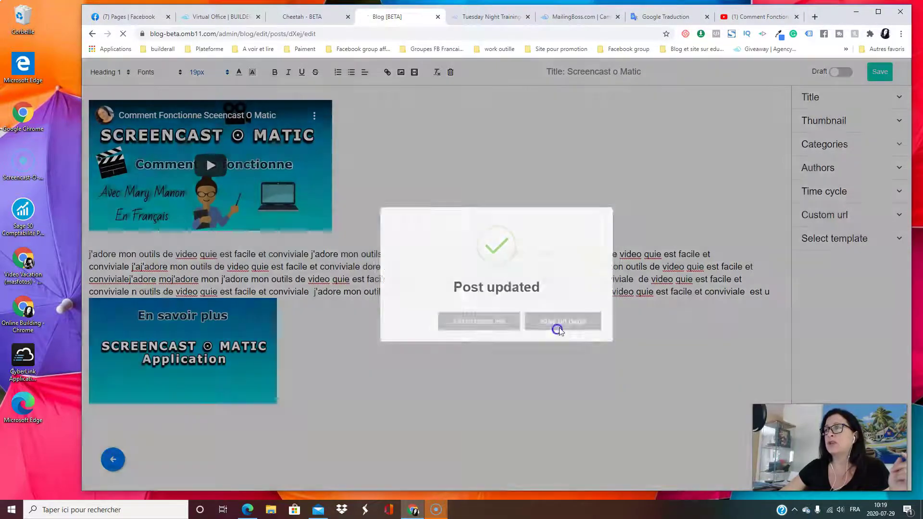
{"action": "left_click", "coordinate": [577, 131]}
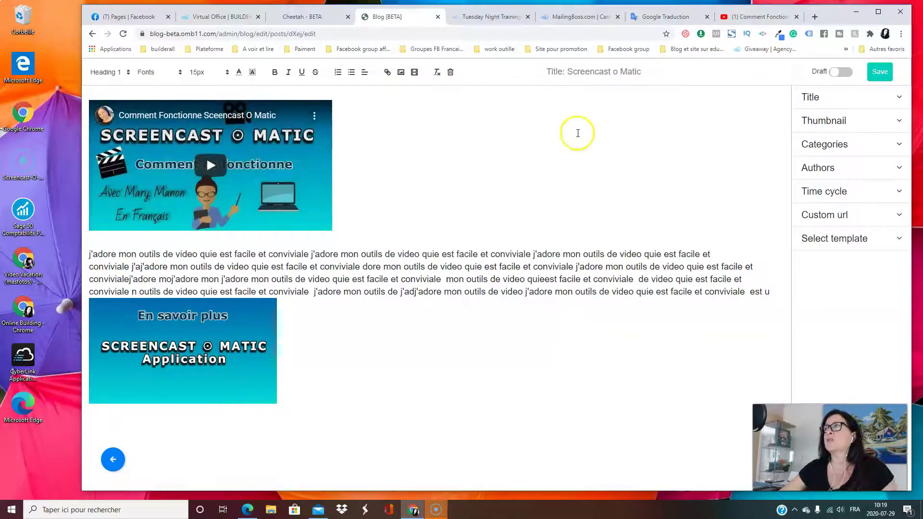
{"action": "left_click", "coordinate": [846, 107]}
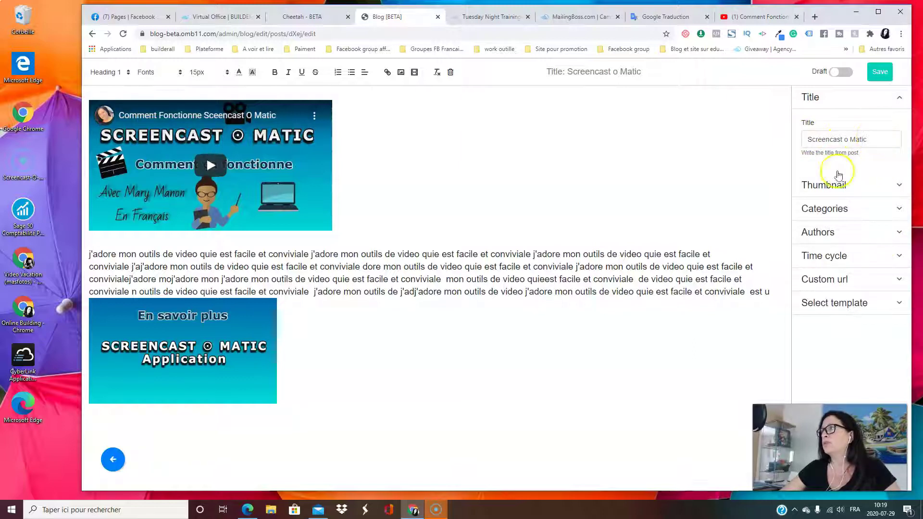
Replace the post thumbnail with the En savoir plus Screencast O Matic image from the library
{"action": "left_click", "coordinate": [862, 191]}
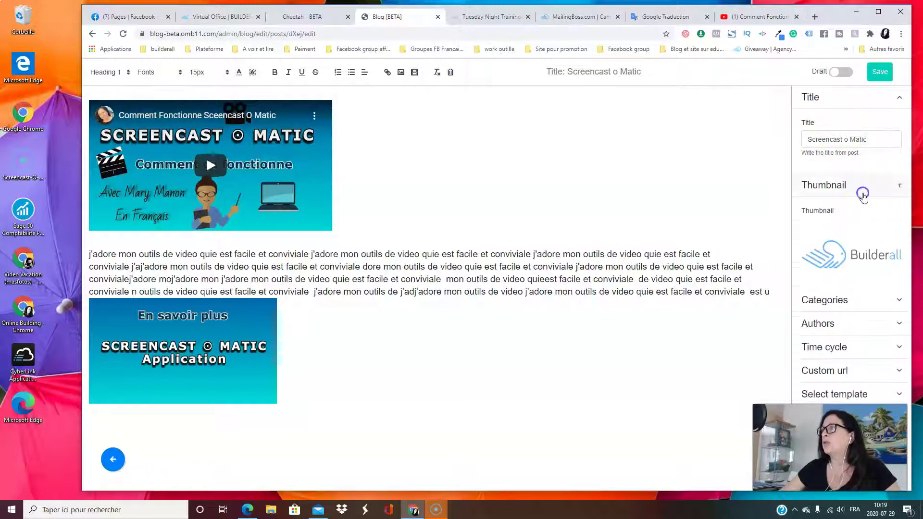
{"action": "mouse_move", "coordinate": [823, 226]}
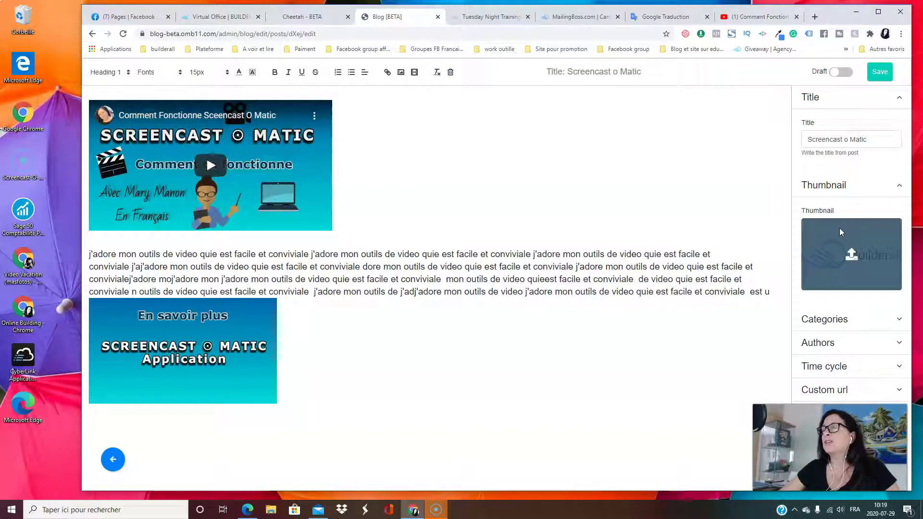
{"action": "left_click", "coordinate": [843, 240]}
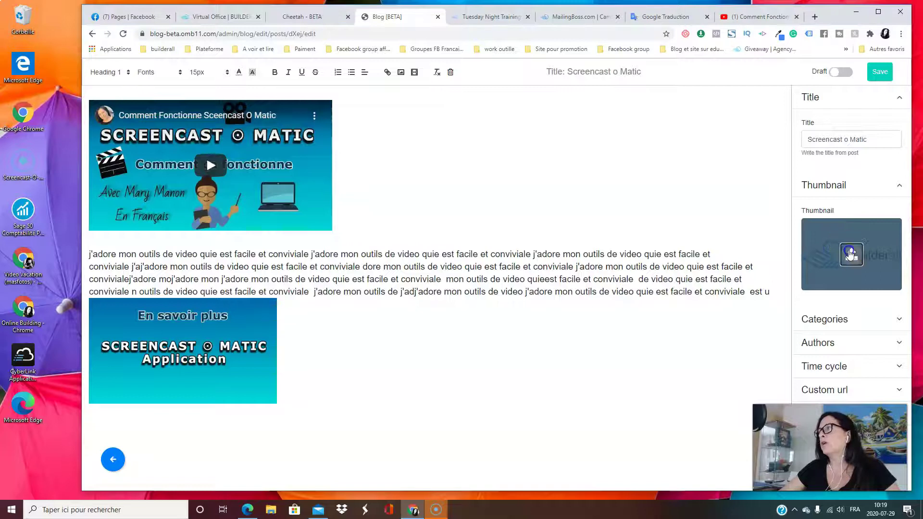
{"action": "scroll", "coordinate": [583, 268], "scroll_direction": "down", "scroll_amount": 10}
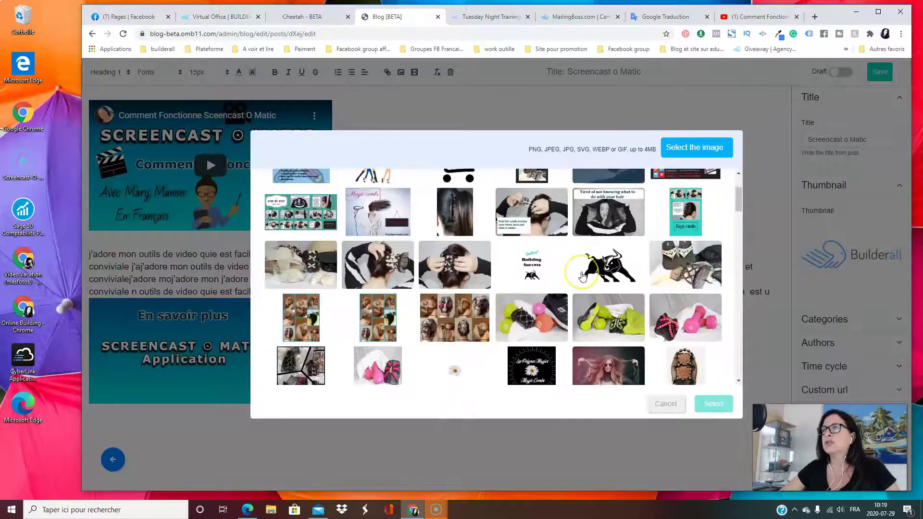
{"action": "scroll", "coordinate": [583, 277], "scroll_direction": "down", "scroll_amount": 5}
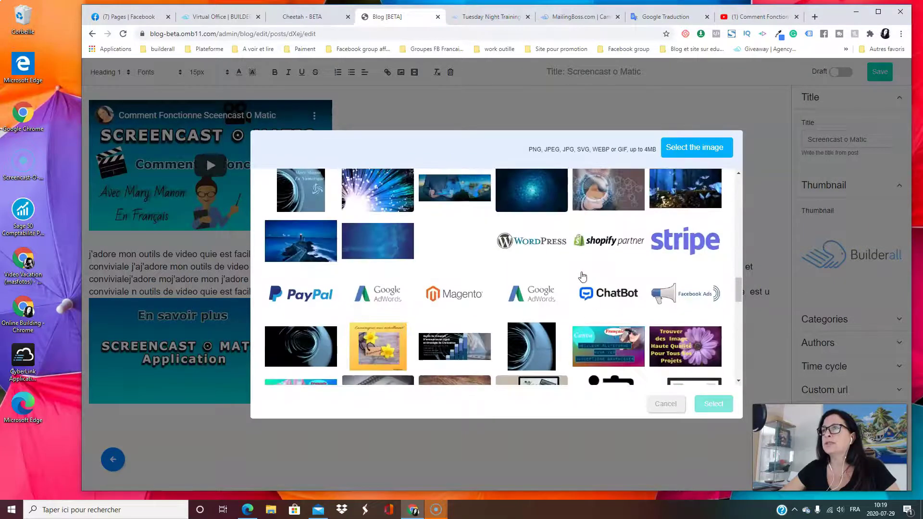
{"action": "scroll", "coordinate": [583, 277], "scroll_direction": "up", "scroll_amount": 3}
{"action": "scroll", "coordinate": [583, 278], "scroll_direction": "down", "scroll_amount": 8}
{"action": "scroll", "coordinate": [583, 277], "scroll_direction": "down", "scroll_amount": 10}
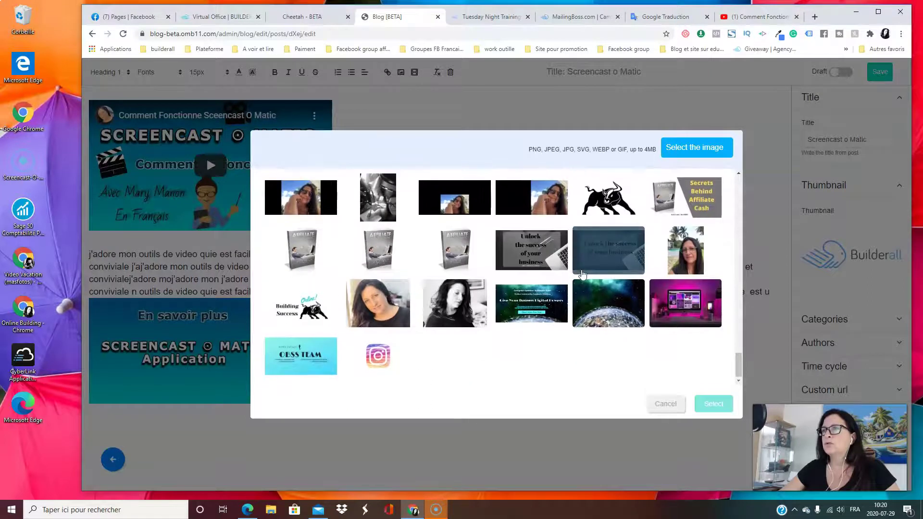
{"action": "scroll", "coordinate": [582, 274], "scroll_direction": "up", "scroll_amount": 8}
{"action": "scroll", "coordinate": [589, 273], "scroll_direction": "up", "scroll_amount": 3}
{"action": "scroll", "coordinate": [589, 273], "scroll_direction": "up", "scroll_amount": 1}
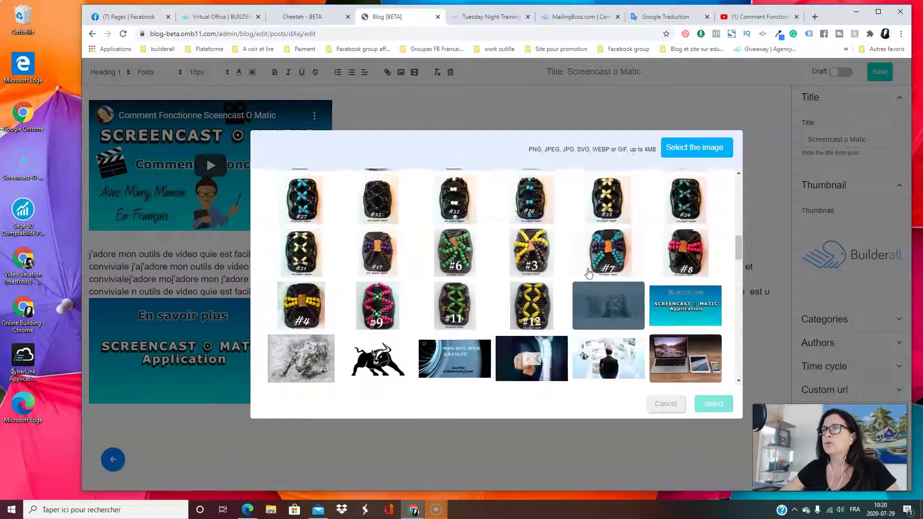
{"action": "left_click", "coordinate": [697, 308]}
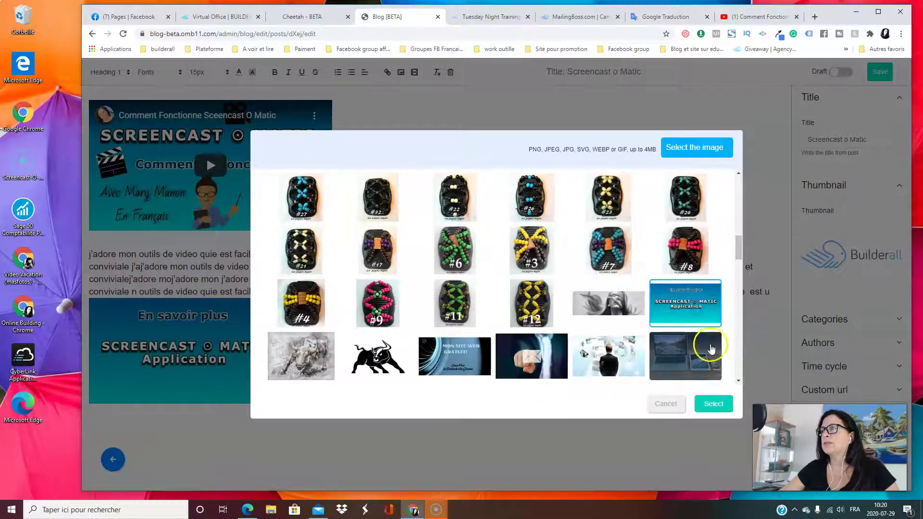
{"action": "left_click", "coordinate": [714, 404]}
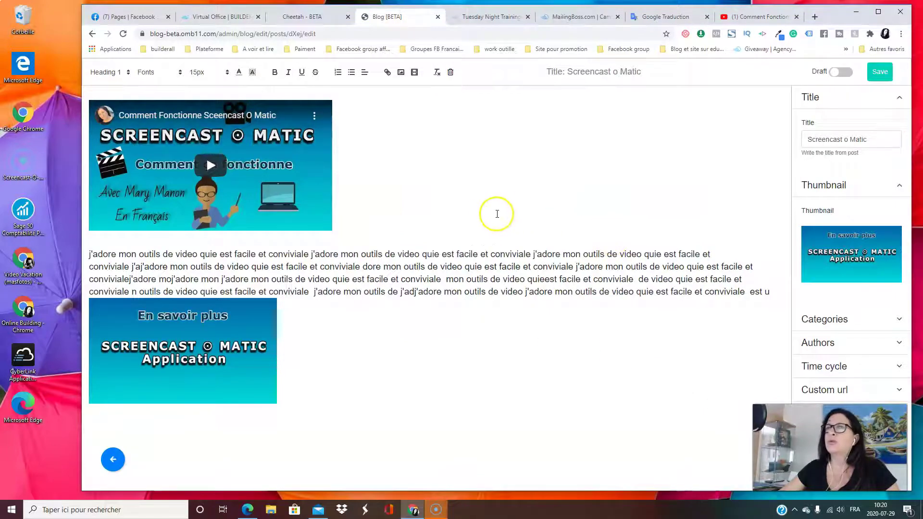
Review the category list without changes, keeping Outils vidéo, and collapse the Categories and Thumbnail sections
{"action": "mouse_move", "coordinate": [861, 263]}
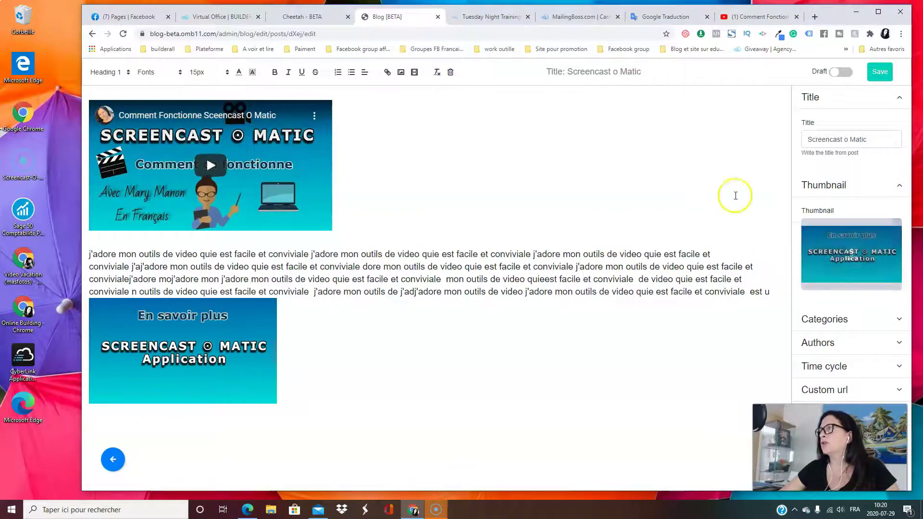
{"action": "left_click", "coordinate": [838, 318]}
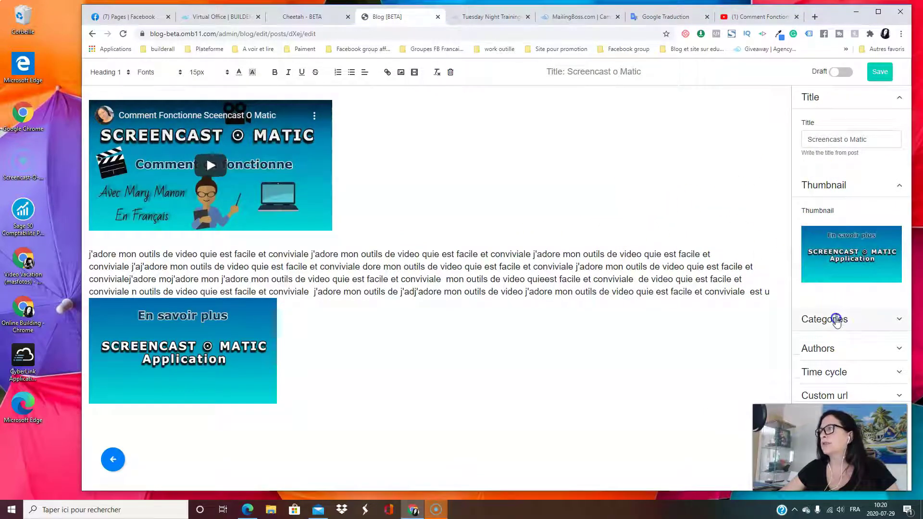
{"action": "left_click", "coordinate": [877, 368]}
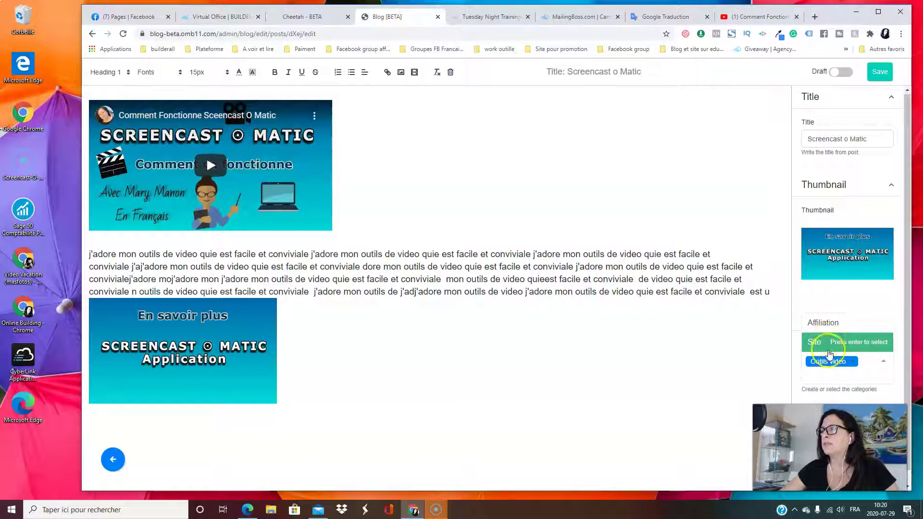
{"action": "left_click", "coordinate": [879, 363]}
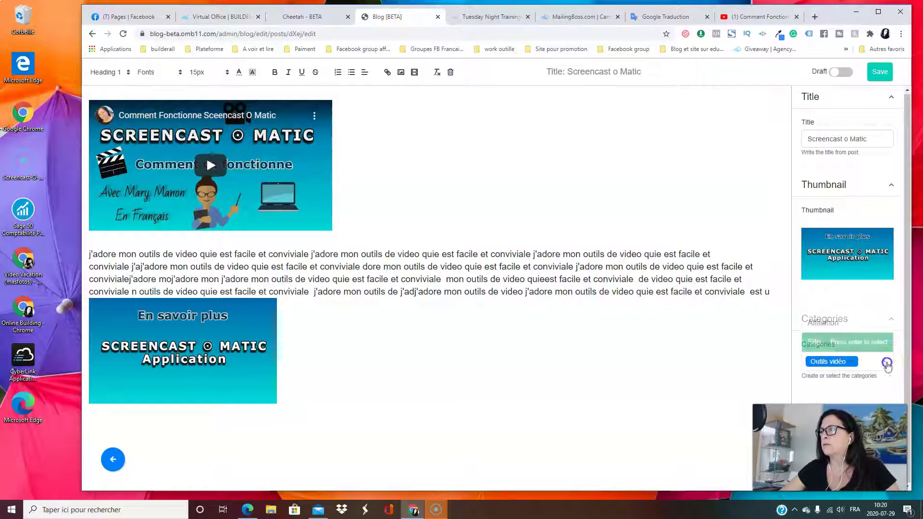
{"action": "left_click", "coordinate": [859, 328]}
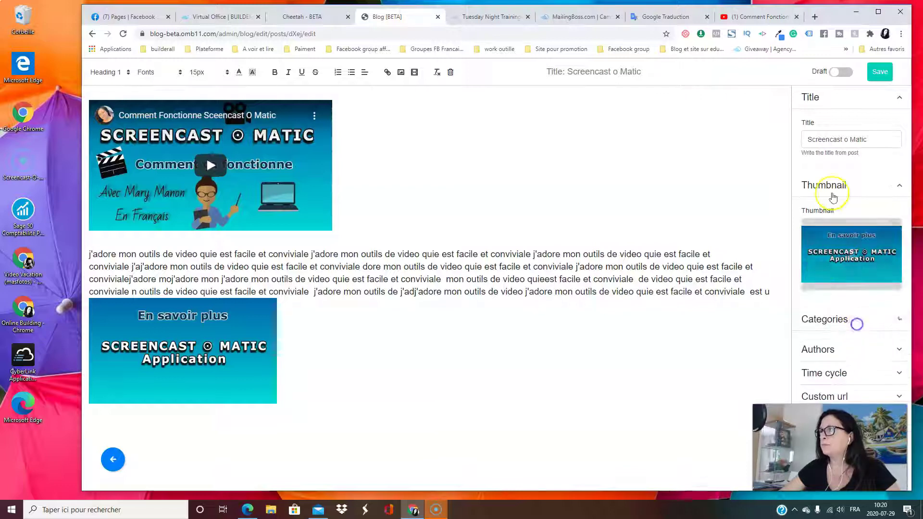
{"action": "left_click", "coordinate": [841, 186]}
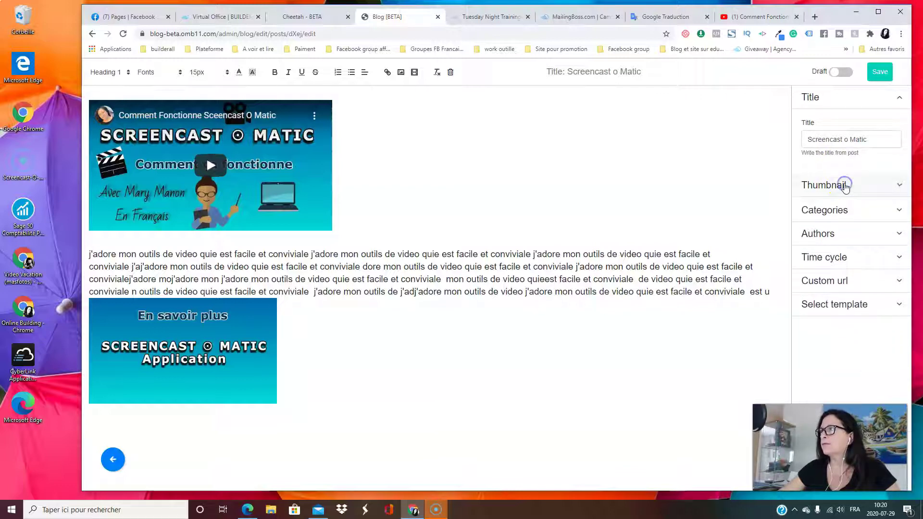
{"action": "left_click", "coordinate": [862, 236]}
Choose the post's author by full name from the Authors dropdown
{"action": "left_click", "coordinate": [891, 279]}
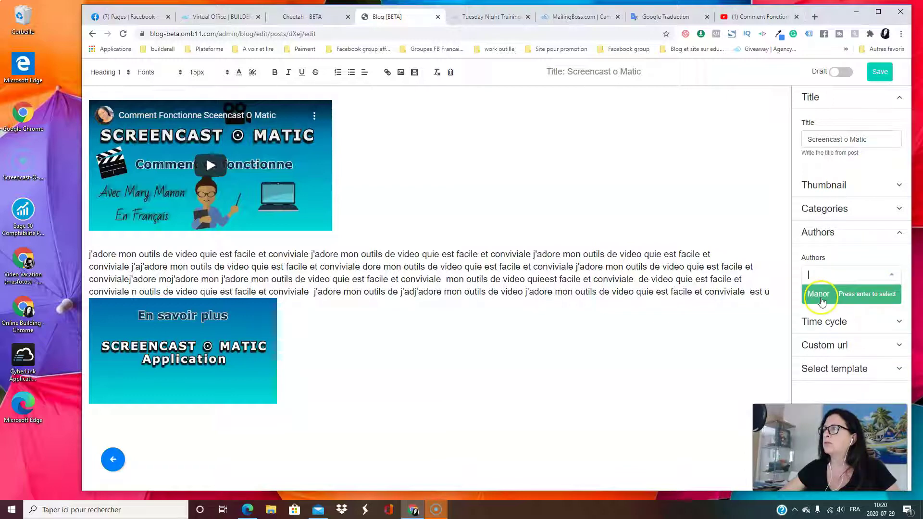
{"action": "left_click", "coordinate": [822, 301]}
{"action": "left_click", "coordinate": [895, 281]}
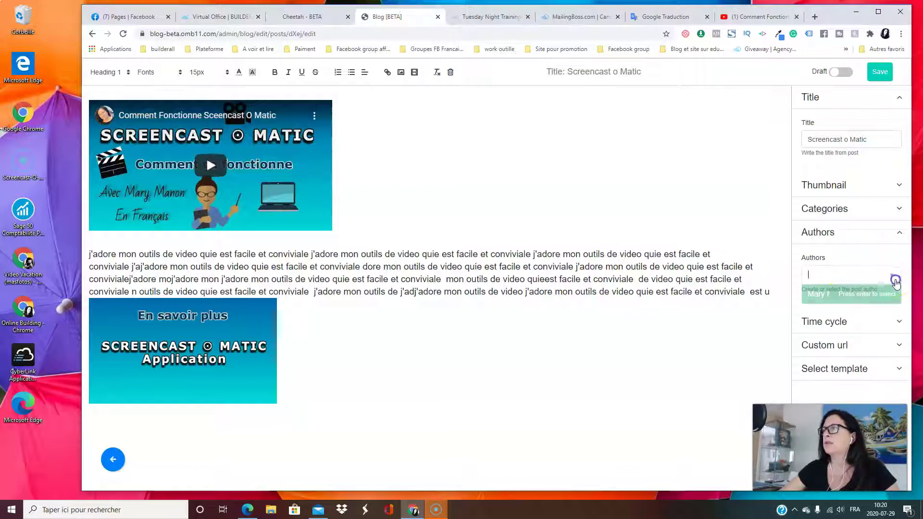
{"action": "left_click", "coordinate": [823, 294]}
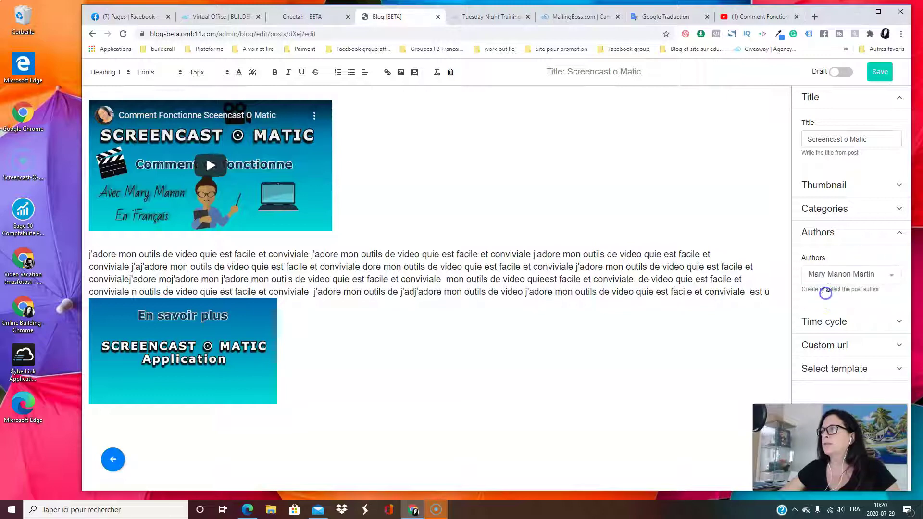
{"action": "left_click", "coordinate": [859, 235]}
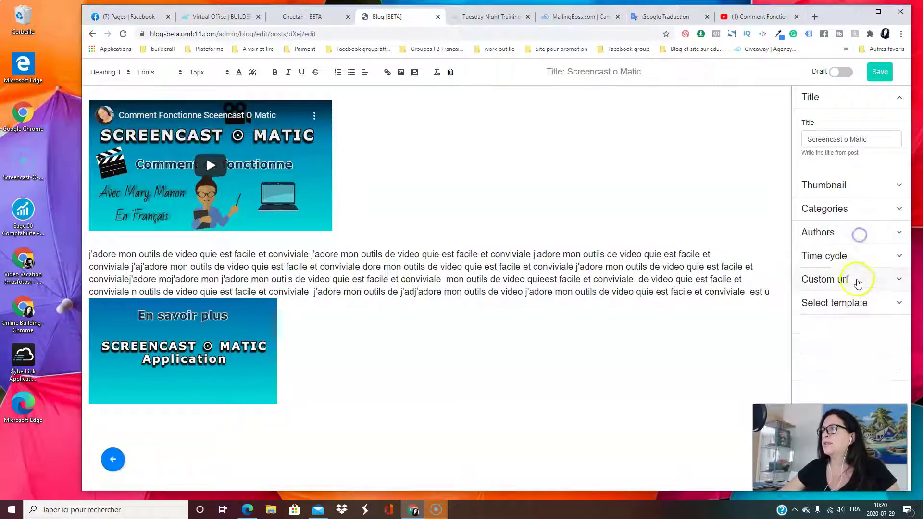
Try the Dripping time cycle, revert to Instantaneous, and check the screencast-o-matic custom URL
{"action": "left_click", "coordinate": [860, 258]}
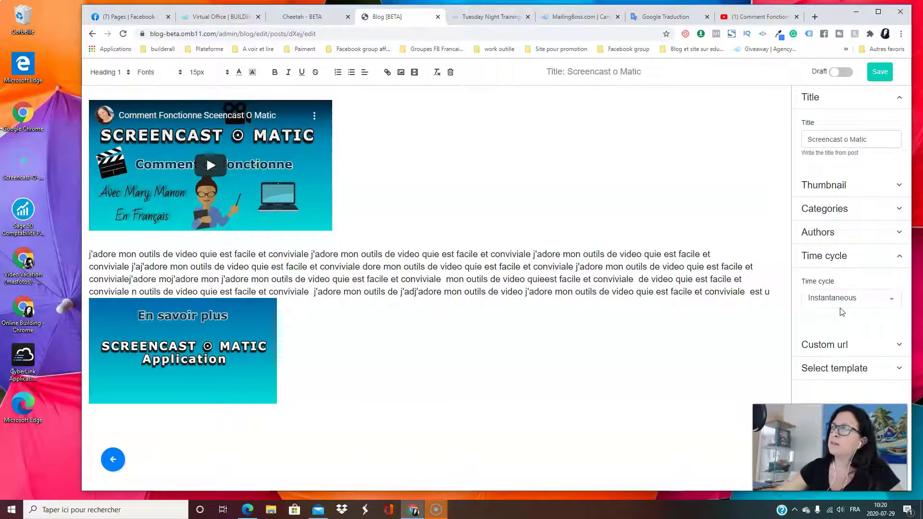
{"action": "left_click", "coordinate": [880, 304]}
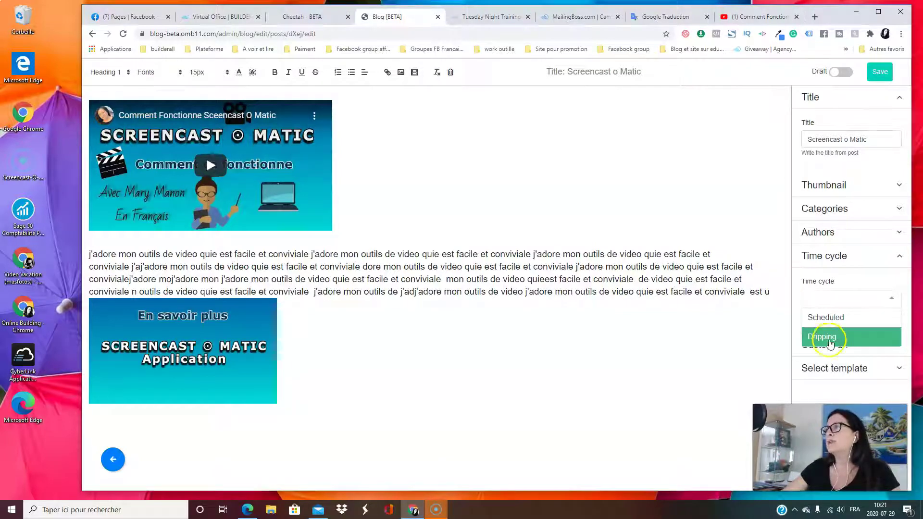
{"action": "left_click", "coordinate": [830, 341]}
{"action": "left_click", "coordinate": [837, 339]}
{"action": "left_click", "coordinate": [834, 300]}
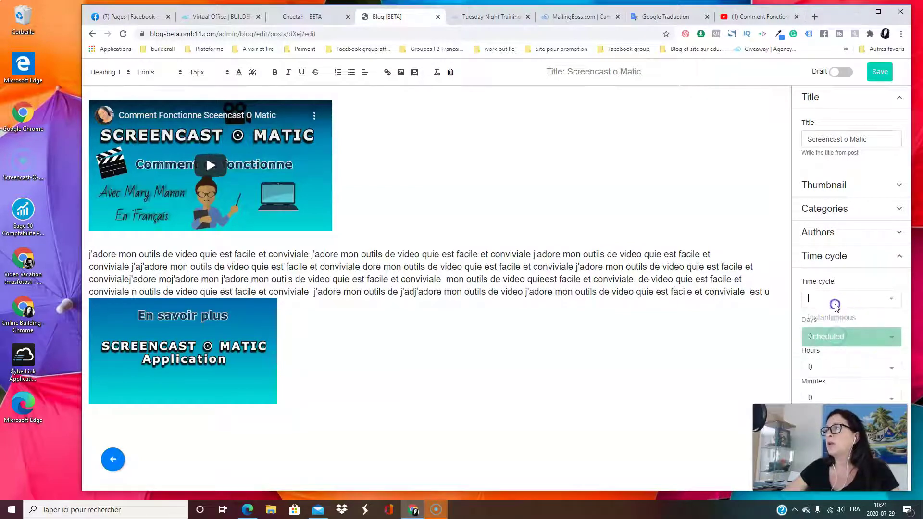
{"action": "left_click", "coordinate": [838, 318]}
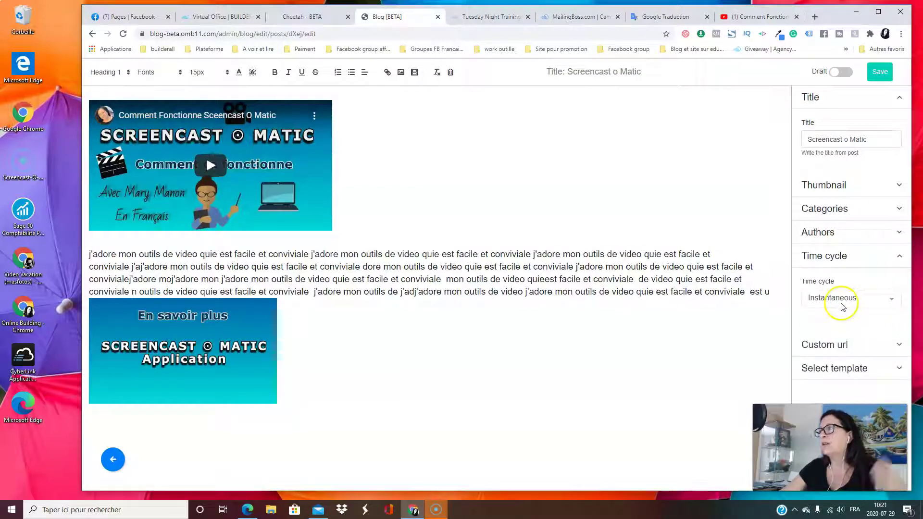
{"action": "left_click", "coordinate": [856, 258]}
{"action": "left_click", "coordinate": [865, 282]}
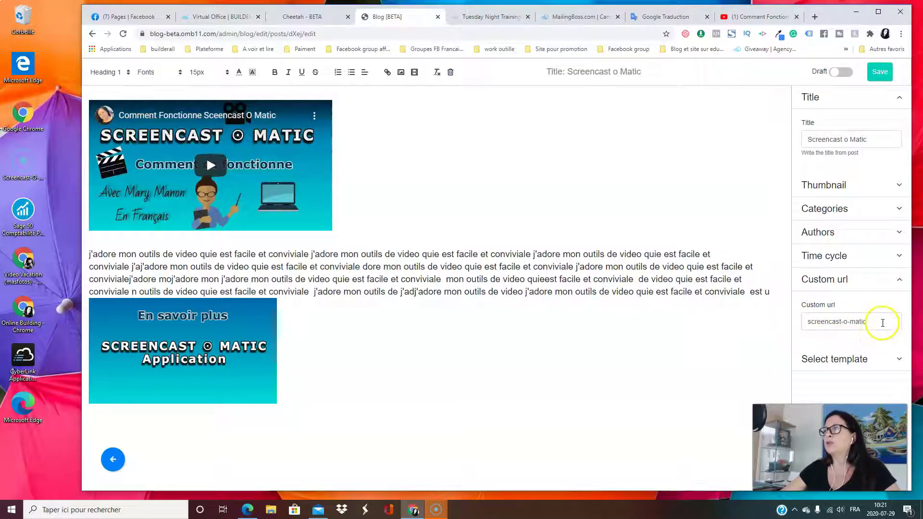
{"action": "left_click", "coordinate": [835, 284]}
Look over the template choices without changing them, save the post, and return to the posts list
{"action": "left_click", "coordinate": [854, 310]}
{"action": "left_click", "coordinate": [896, 344]}
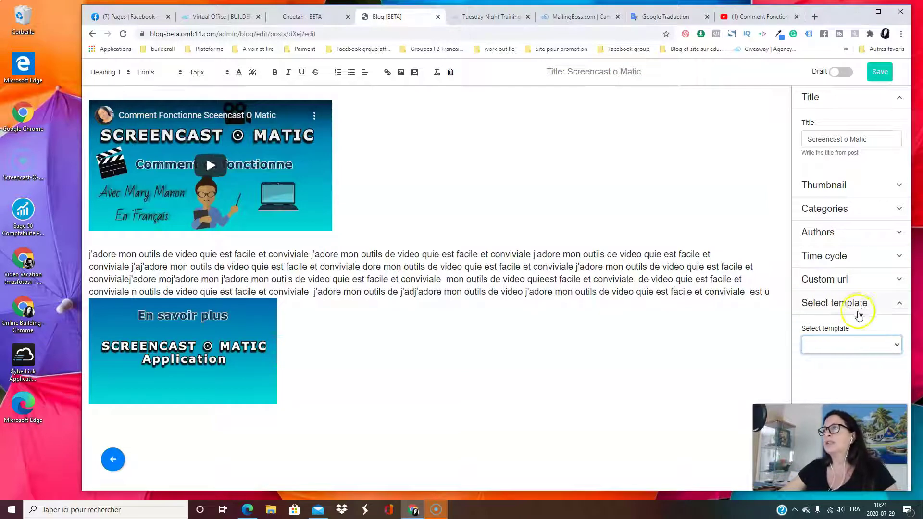
{"action": "left_click", "coordinate": [895, 305]}
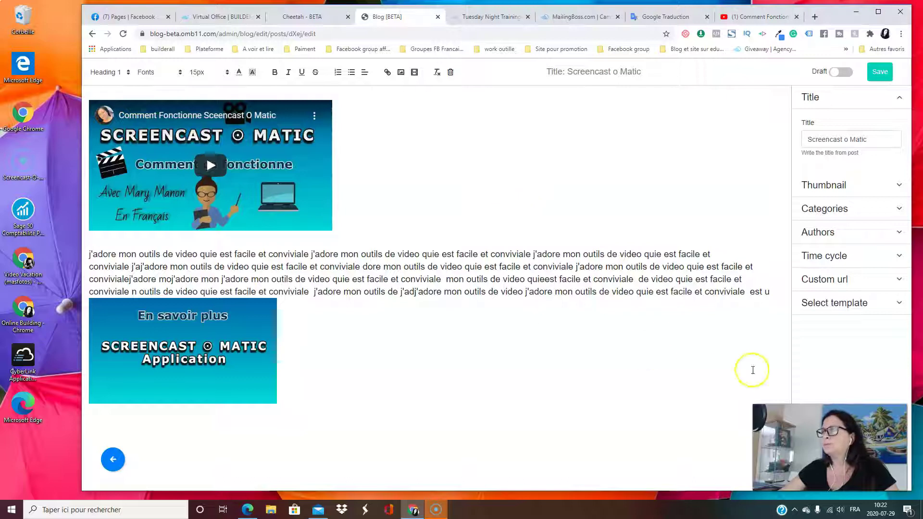
{"action": "left_click", "coordinate": [880, 72]}
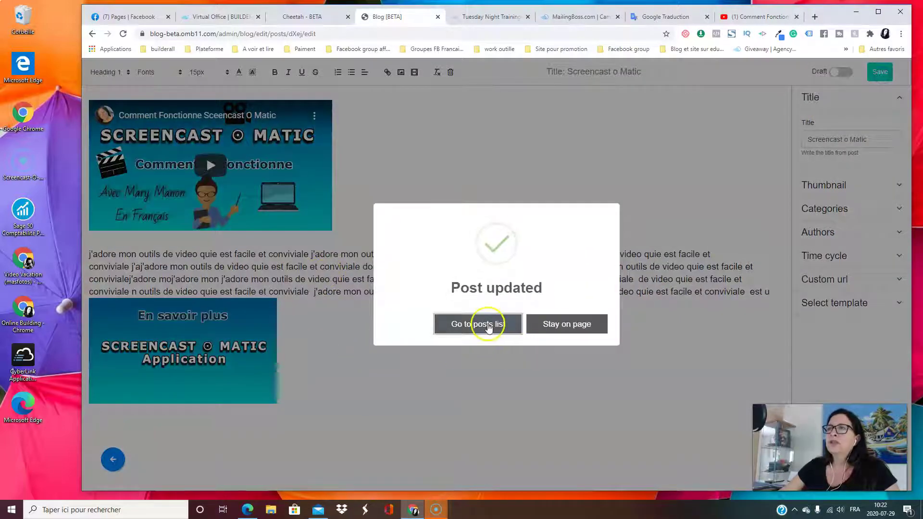
{"action": "left_click", "coordinate": [483, 331]}
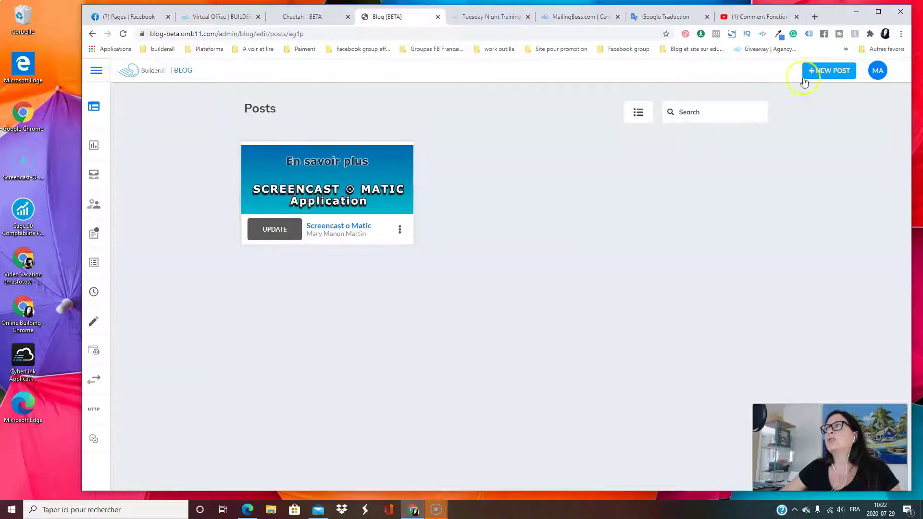
{"action": "left_click", "coordinate": [829, 74]}
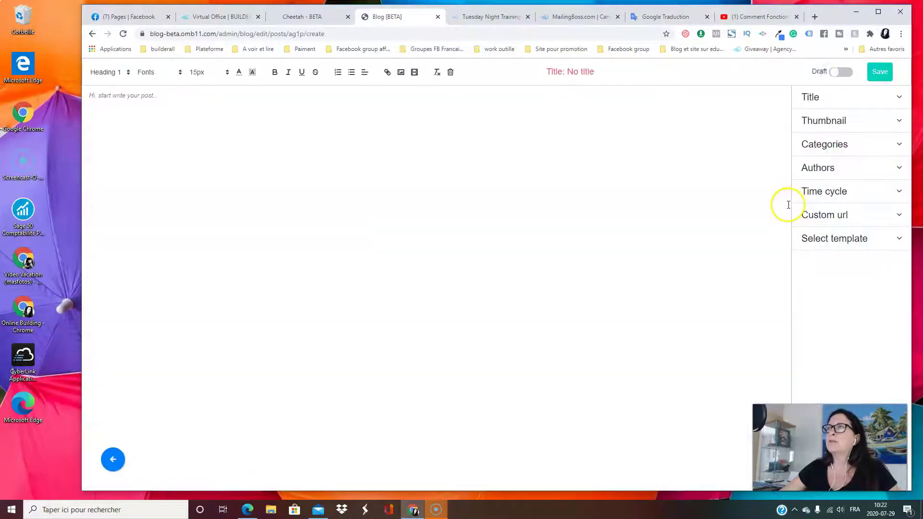
{"action": "left_click", "coordinate": [175, 102]}
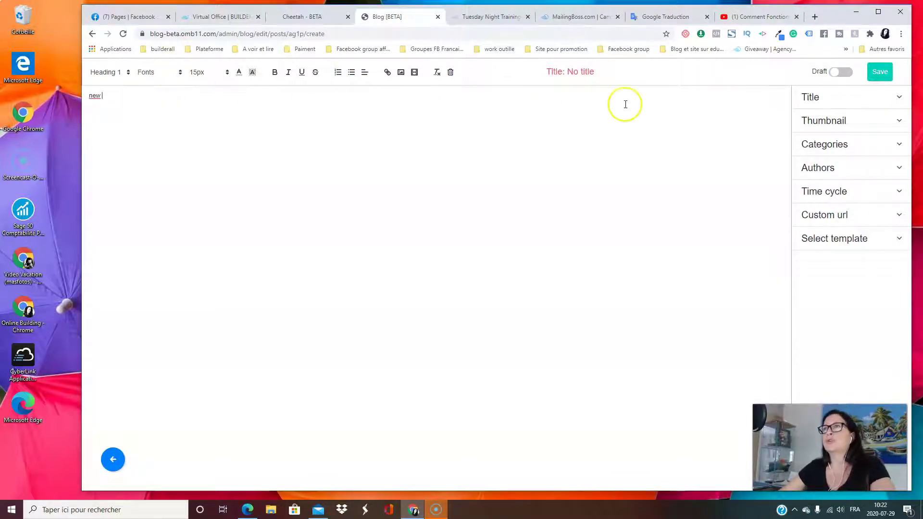
{"action": "left_click", "coordinate": [868, 238]}
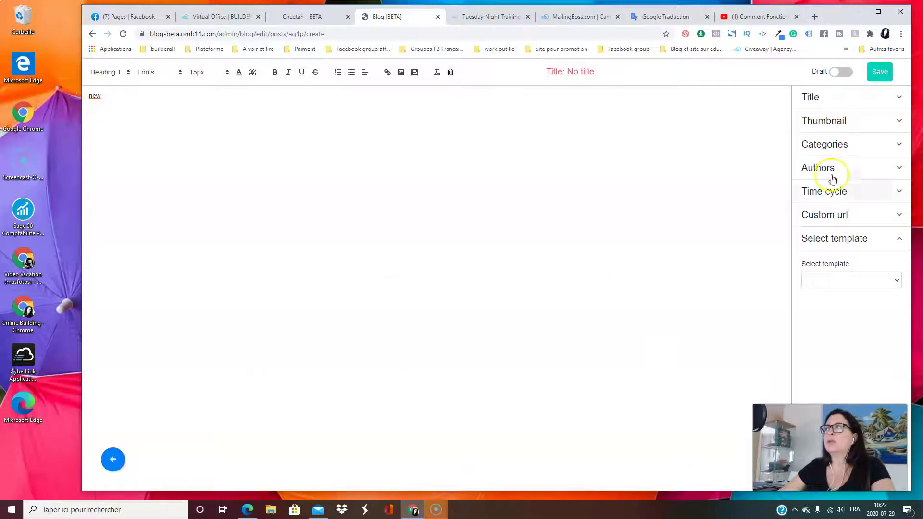
{"action": "left_click_drag", "start_coordinate": [123, 97], "coordinate": [73, 99]}
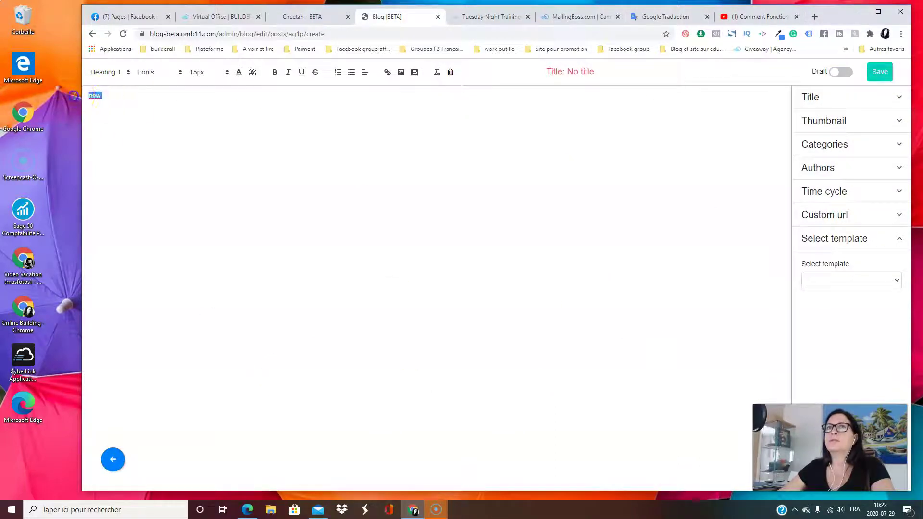
{"action": "key", "text": "BackSpace"}
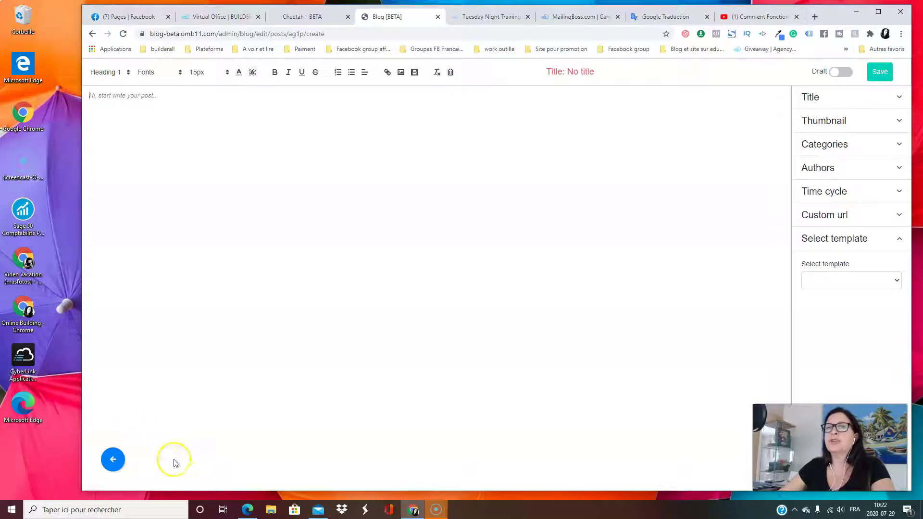
{"action": "left_click", "coordinate": [111, 461]}
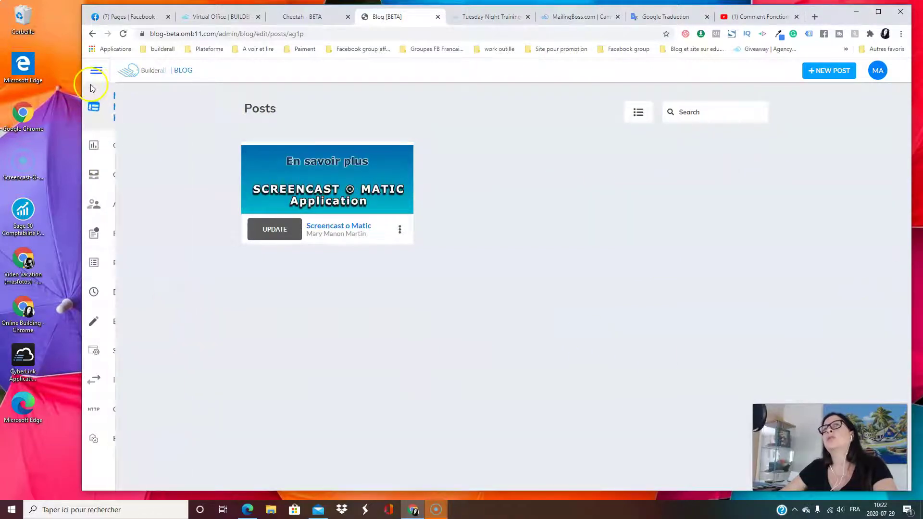
Pass through the Dripping Timeline and Post template pages, then open Screencast o Matic from Posts
{"action": "mouse_move", "coordinate": [110, 107]}
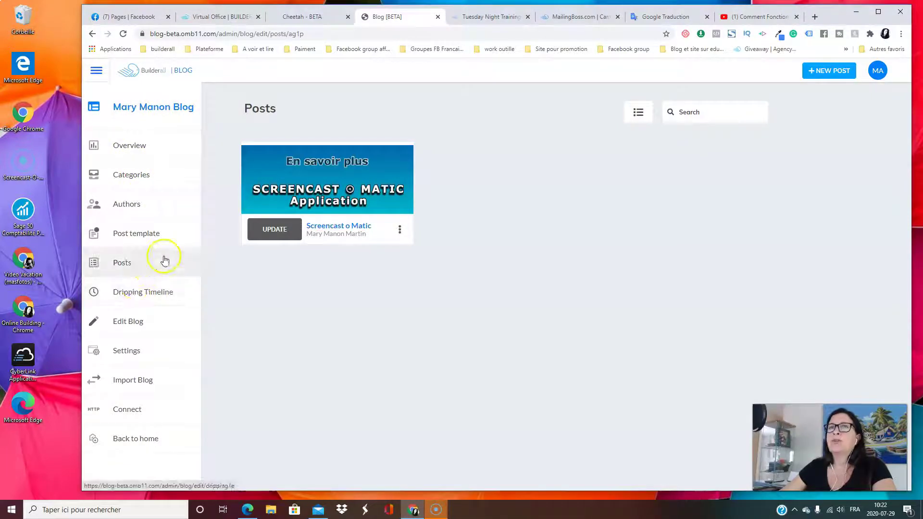
{"action": "left_click", "coordinate": [143, 293]}
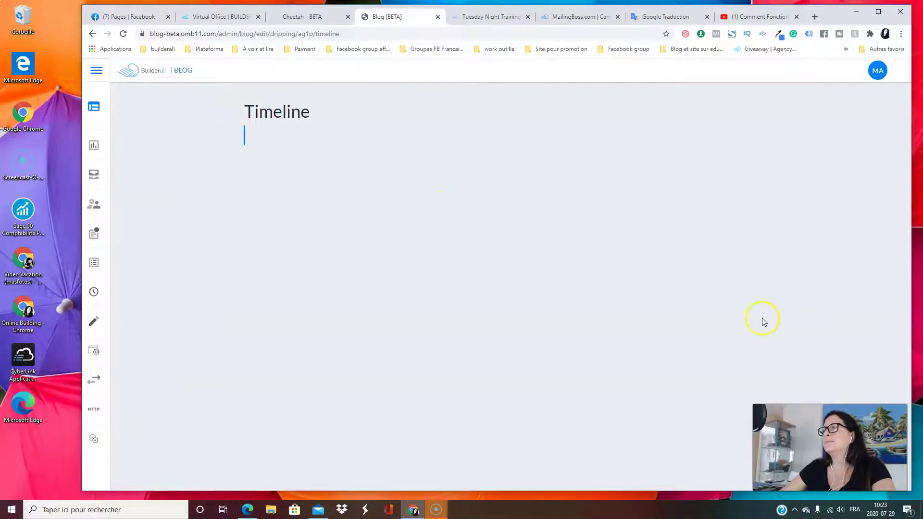
{"action": "mouse_move", "coordinate": [103, 367]}
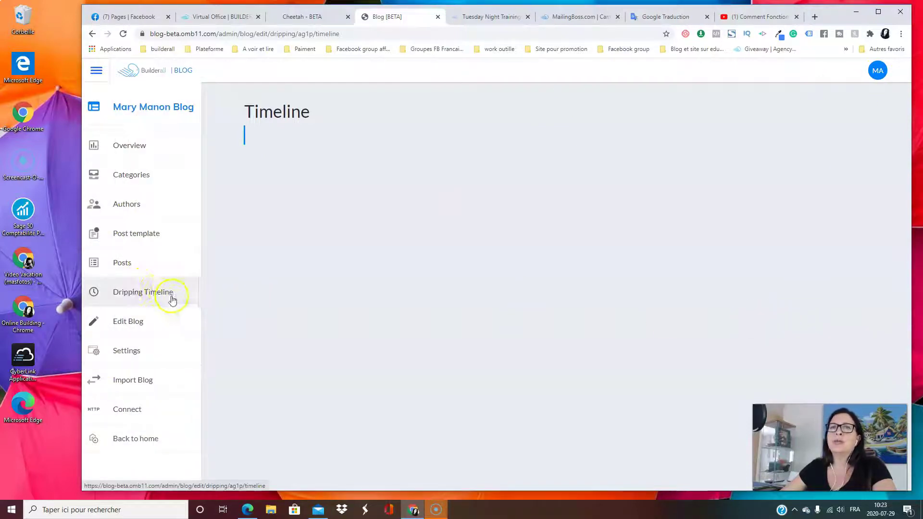
{"action": "left_click", "coordinate": [244, 138]}
{"action": "right_click", "coordinate": [247, 139]}
{"action": "left_click", "coordinate": [227, 138]}
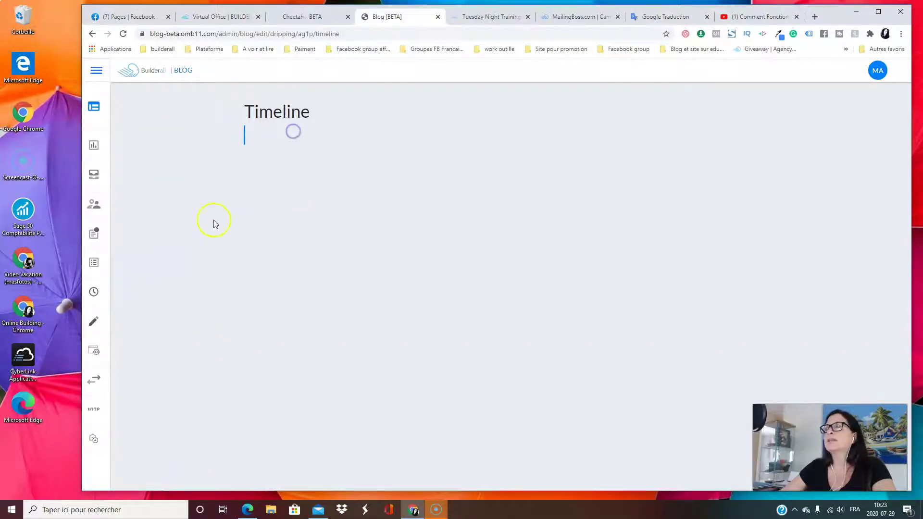
{"action": "mouse_move", "coordinate": [83, 227]}
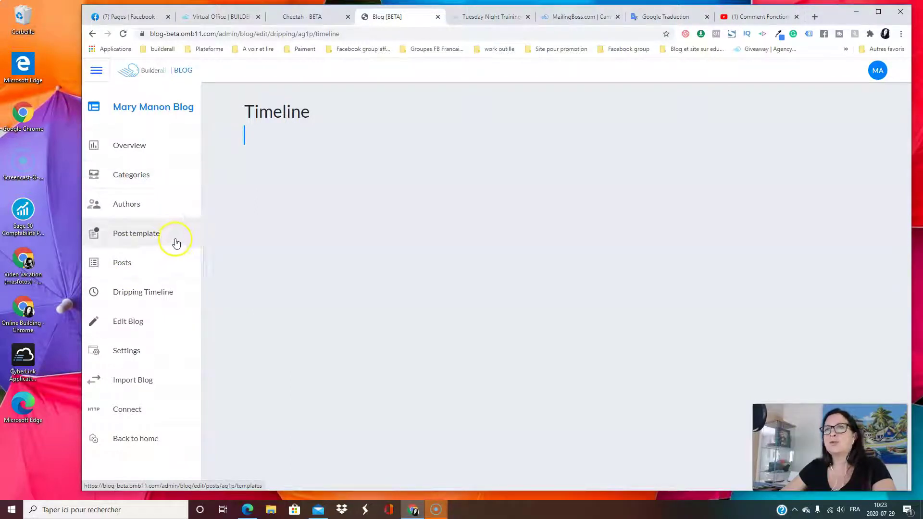
{"action": "left_click", "coordinate": [176, 242]}
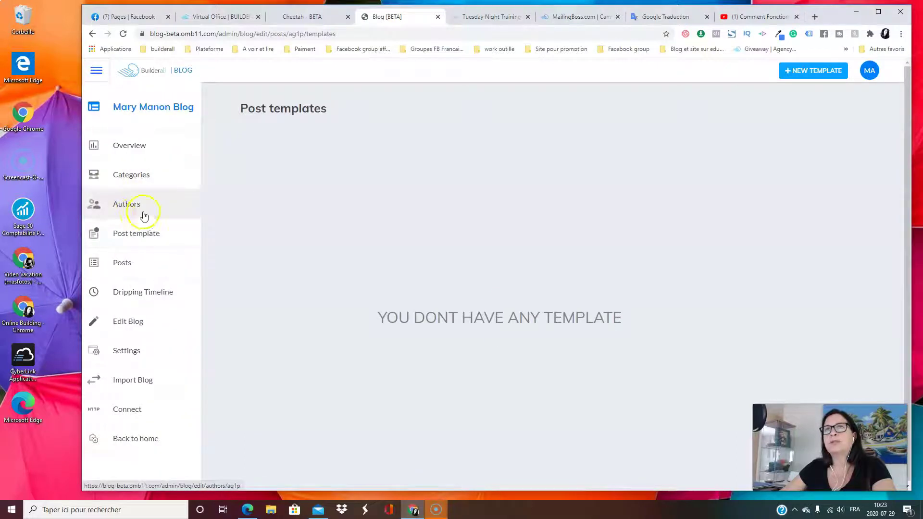
{"action": "left_click", "coordinate": [165, 270]}
{"action": "left_click", "coordinate": [249, 235]}
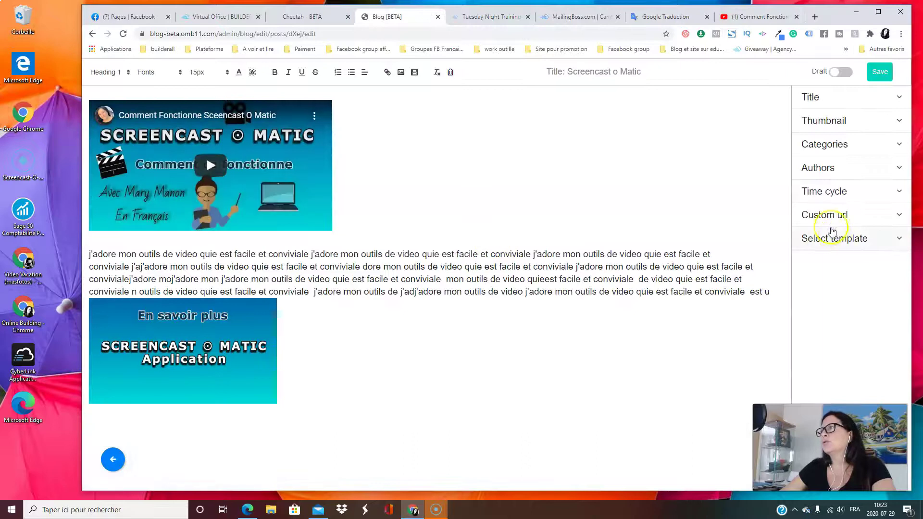
Make the post Dripping with a delay of 2 days, 3 hours and 10 minutes
{"action": "left_click", "coordinate": [865, 232]}
{"action": "left_click", "coordinate": [861, 274]}
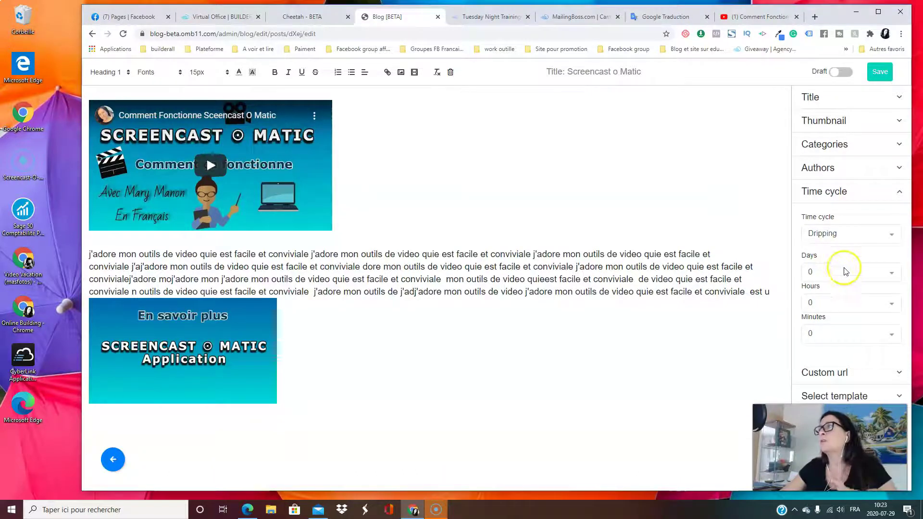
{"action": "left_click", "coordinate": [839, 279]}
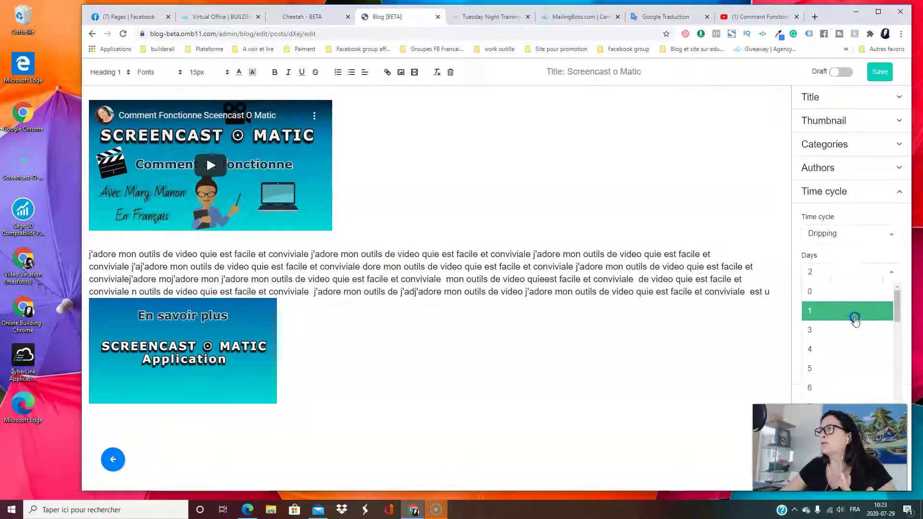
{"action": "left_click", "coordinate": [855, 321]}
{"action": "left_click", "coordinate": [845, 305]}
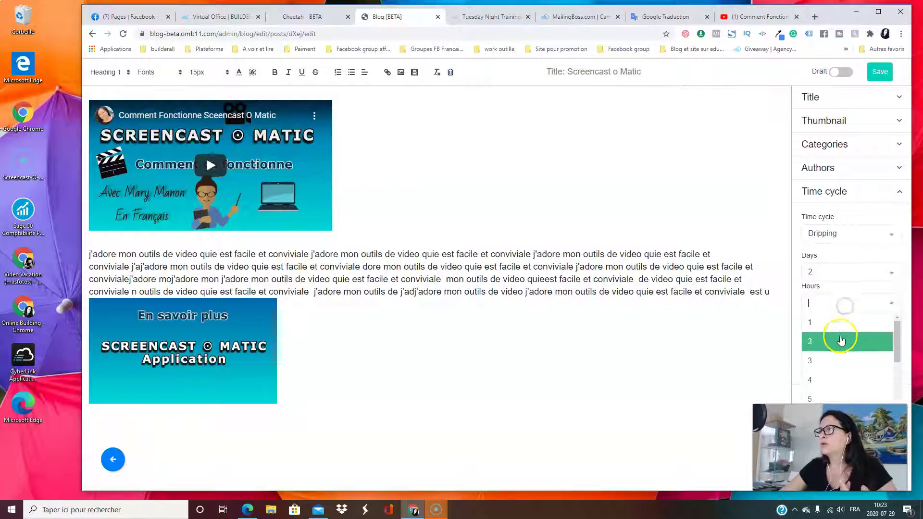
{"action": "left_click", "coordinate": [831, 356]}
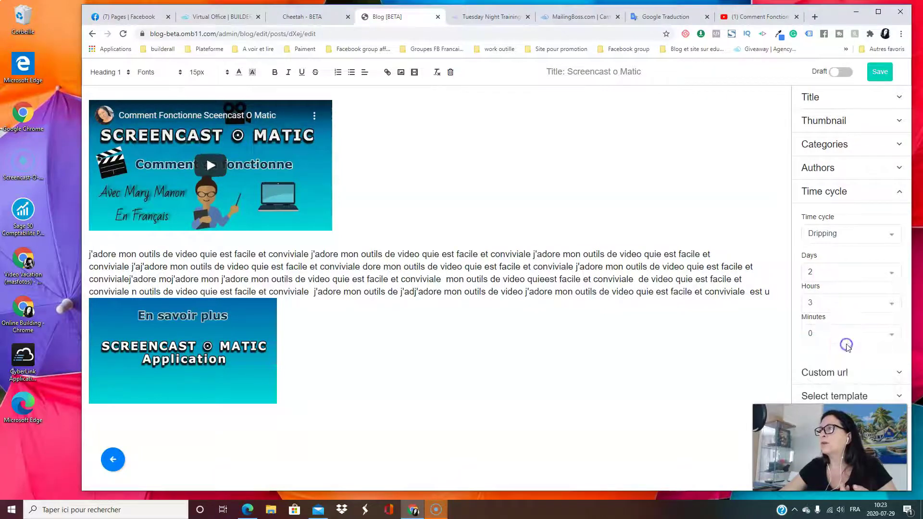
{"action": "left_click", "coordinate": [824, 333]}
{"action": "left_click", "coordinate": [826, 373]}
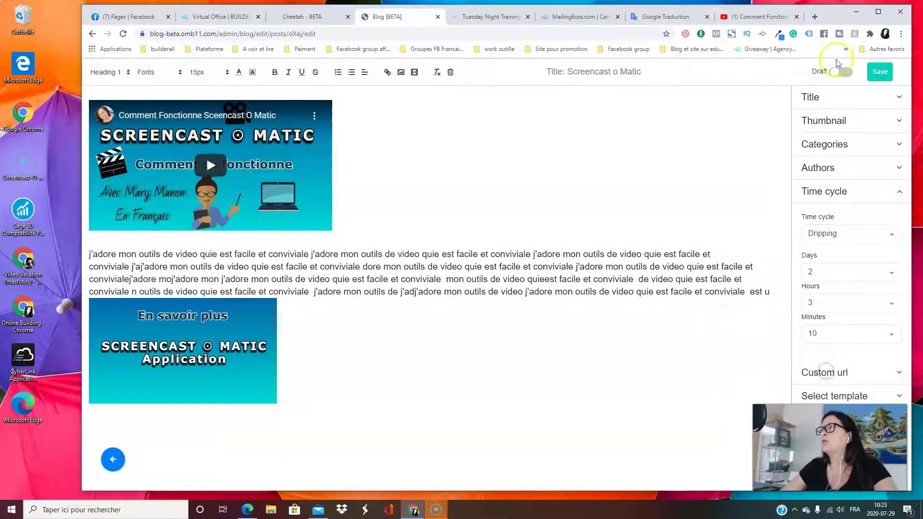
Save the dripping schedule and return to the posts list
{"action": "left_click", "coordinate": [886, 72]}
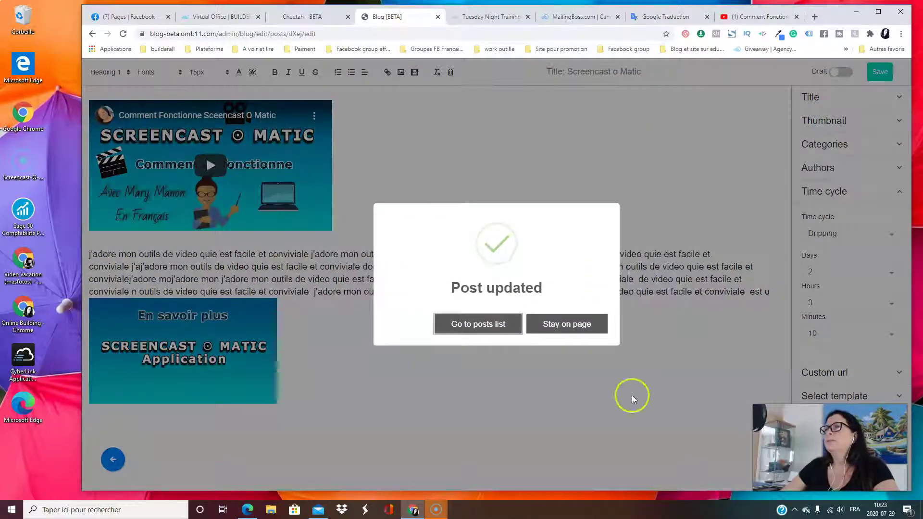
{"action": "left_click", "coordinate": [479, 328]}
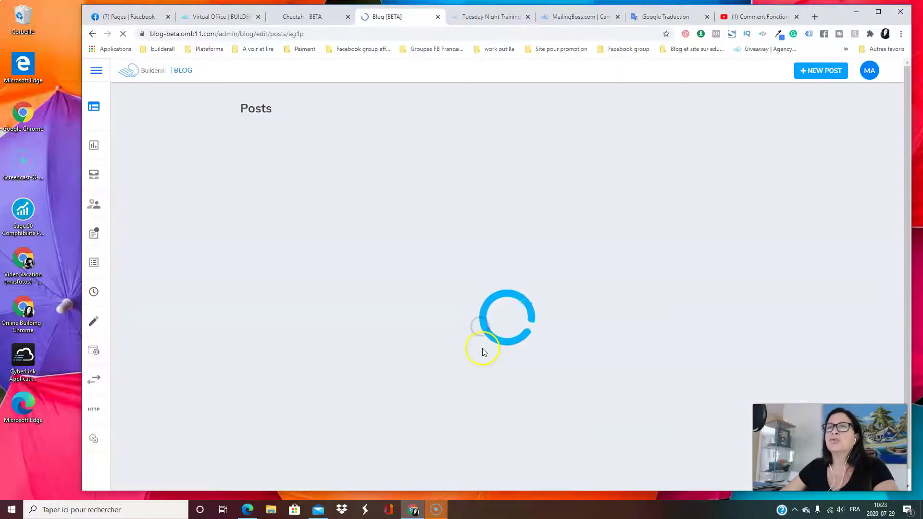
{"action": "mouse_move", "coordinate": [83, 205]}
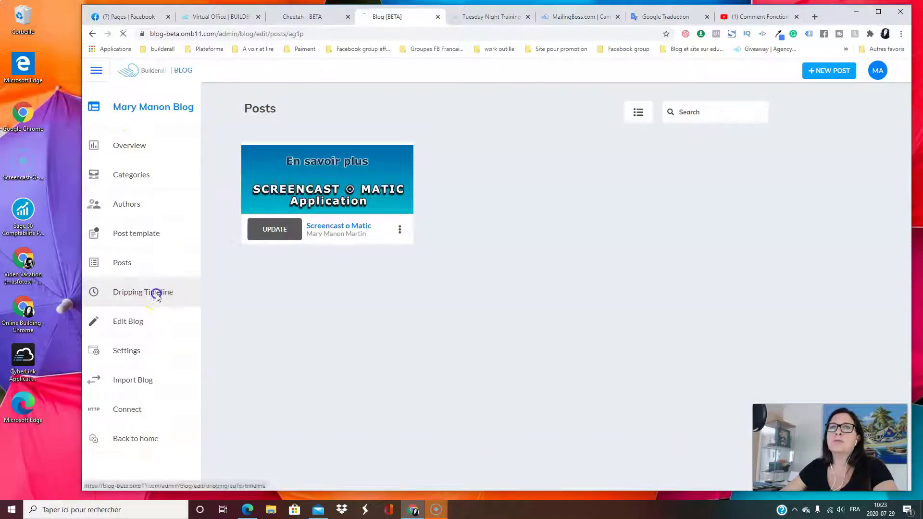
Open the Dripping Timeline showing Screencast o Matic at 2 days 3 hours 10 minutes after first access
{"action": "left_click", "coordinate": [160, 292]}
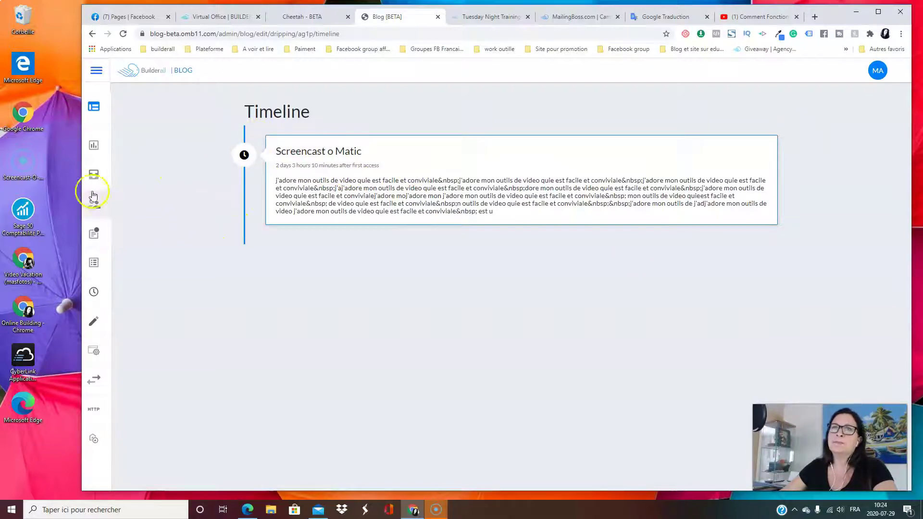
{"action": "mouse_move", "coordinate": [124, 264]}
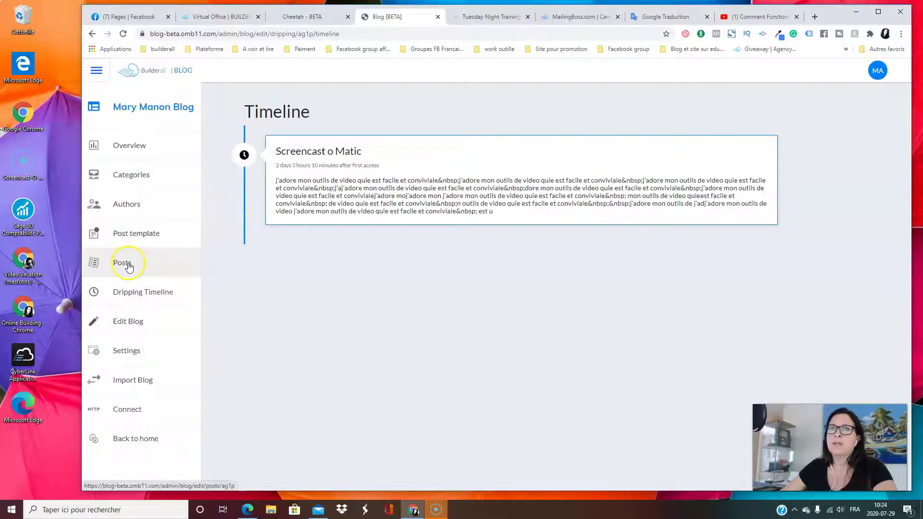
Cancel the Edit Blog dialog unchanged and open the first blog's management overview
{"action": "left_click", "coordinate": [145, 327]}
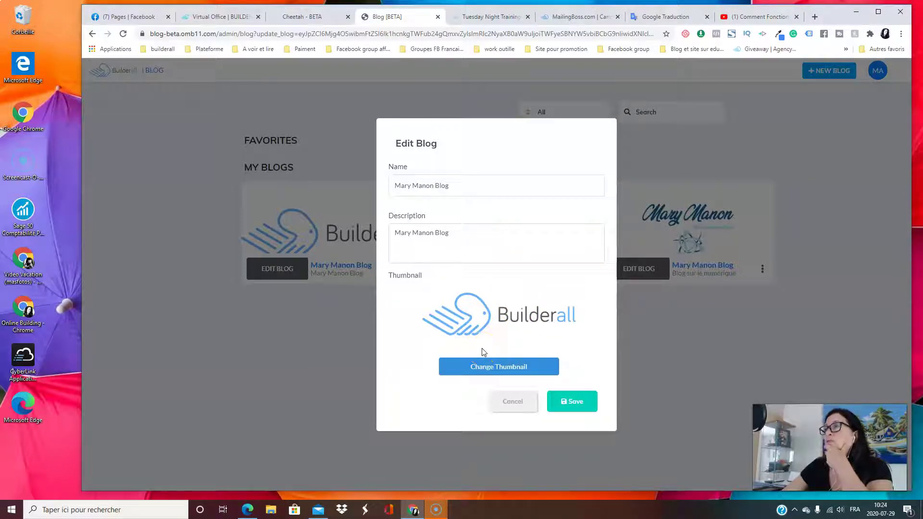
{"action": "left_click", "coordinate": [512, 402]}
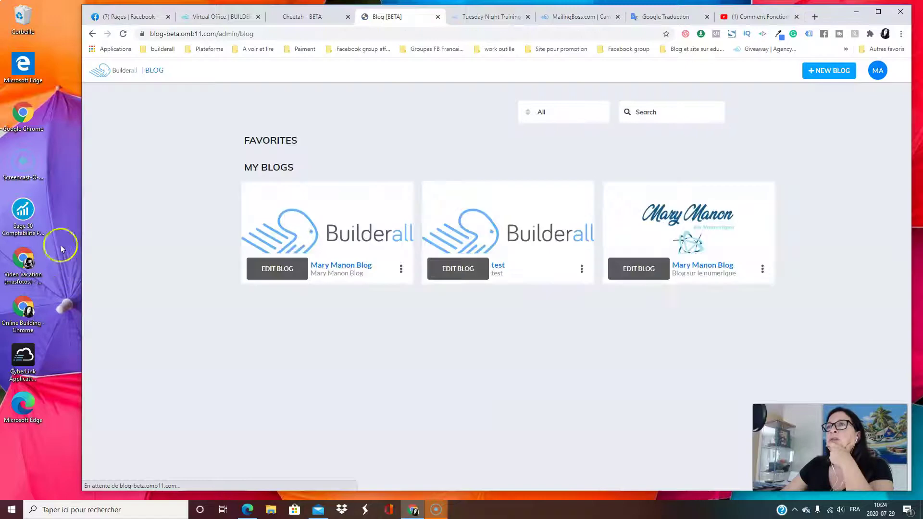
{"action": "left_click", "coordinate": [269, 266]}
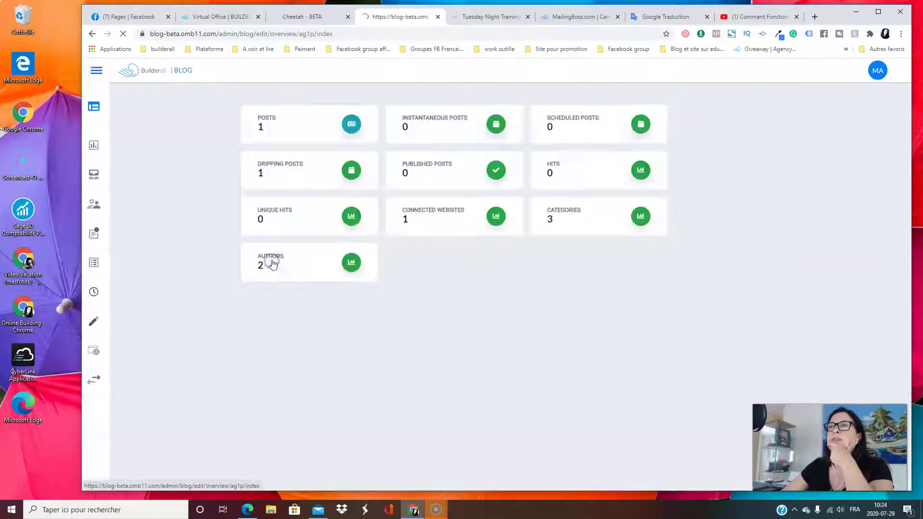
{"action": "mouse_move", "coordinate": [97, 170]}
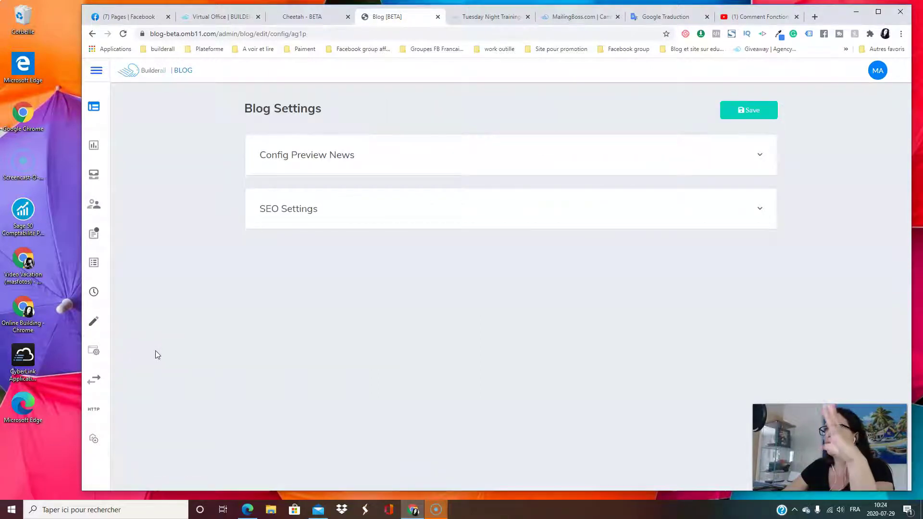
In Config Preview News, switch Show future dripping posts ON, leave Date Format at 2020-01-01, then expand SEO Settings
{"action": "left_click", "coordinate": [383, 167]}
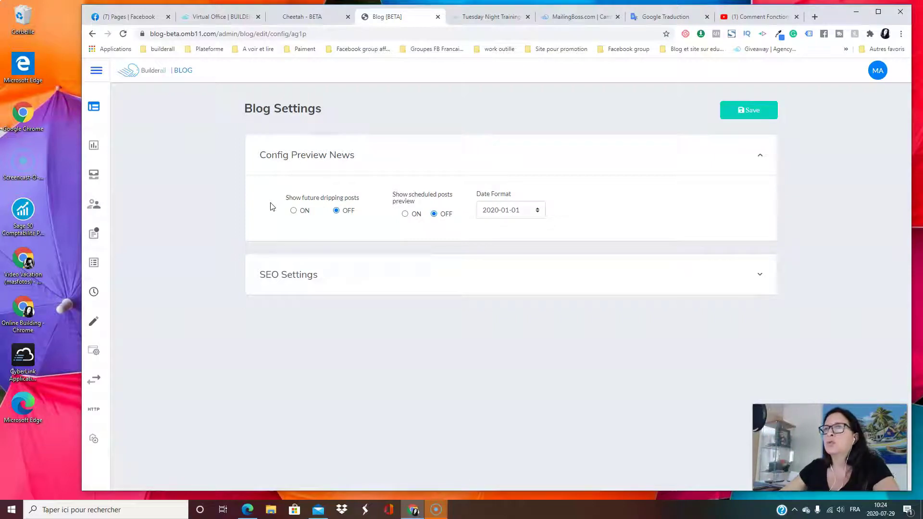
{"action": "left_click", "coordinate": [294, 211]}
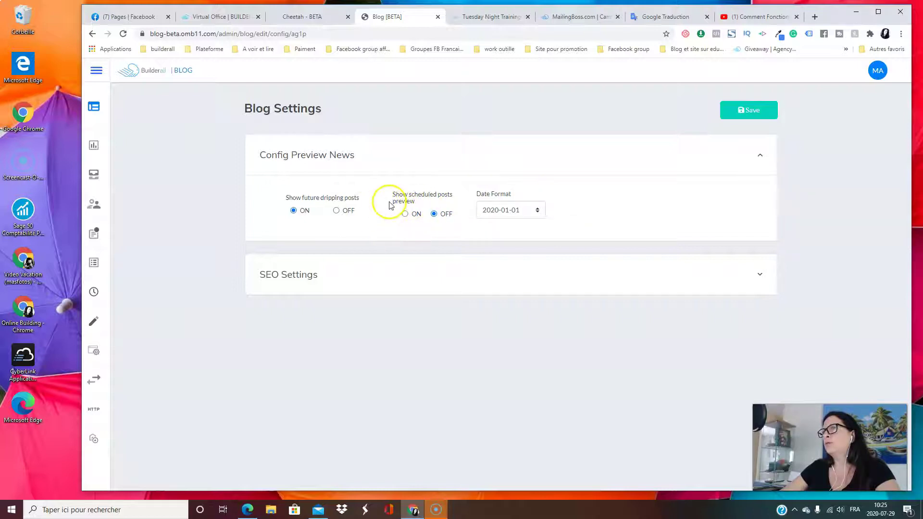
{"action": "left_click", "coordinate": [537, 209]}
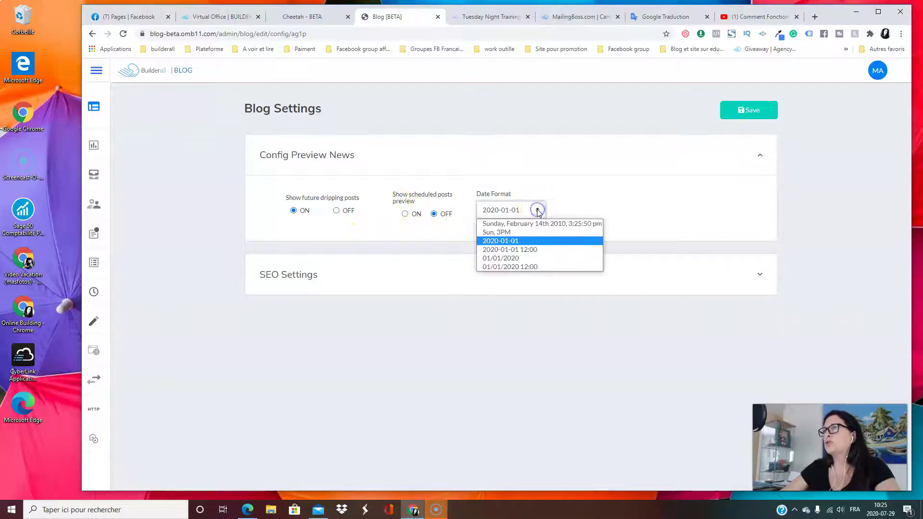
{"action": "left_click", "coordinate": [563, 204]}
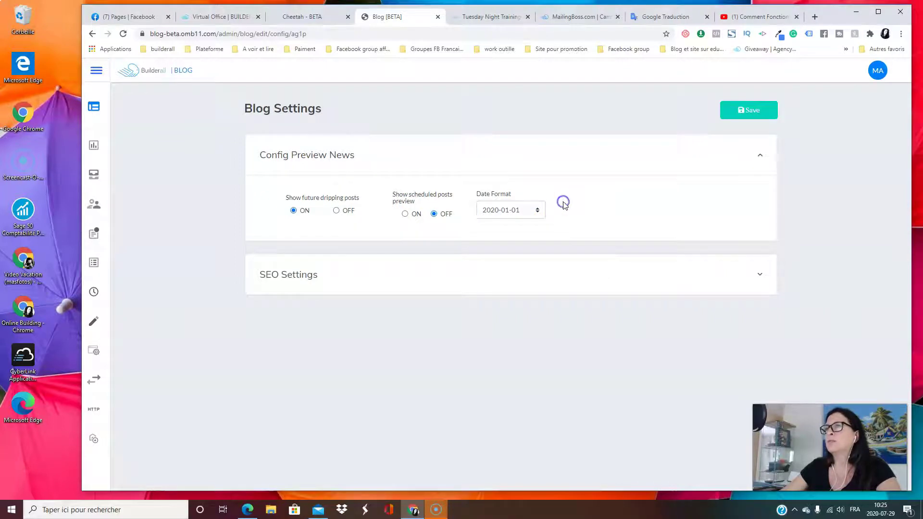
{"action": "left_click", "coordinate": [536, 211]}
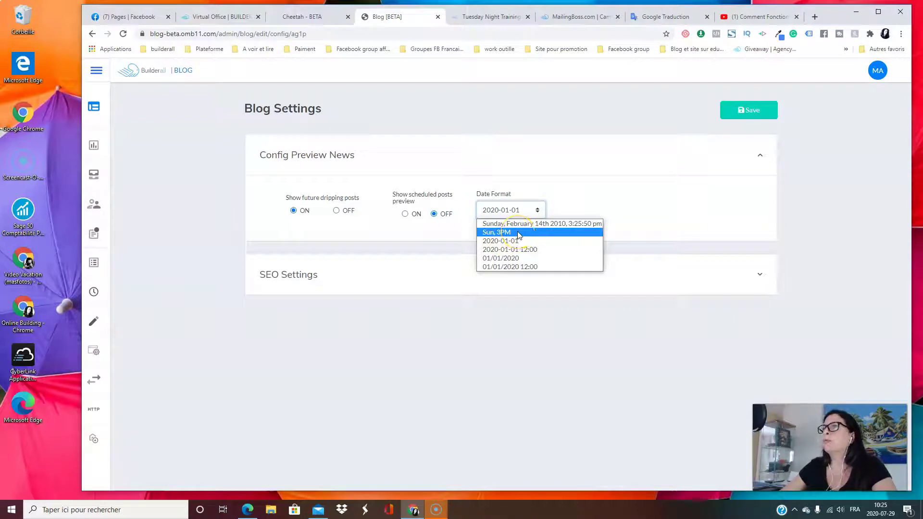
{"action": "left_click", "coordinate": [581, 178]}
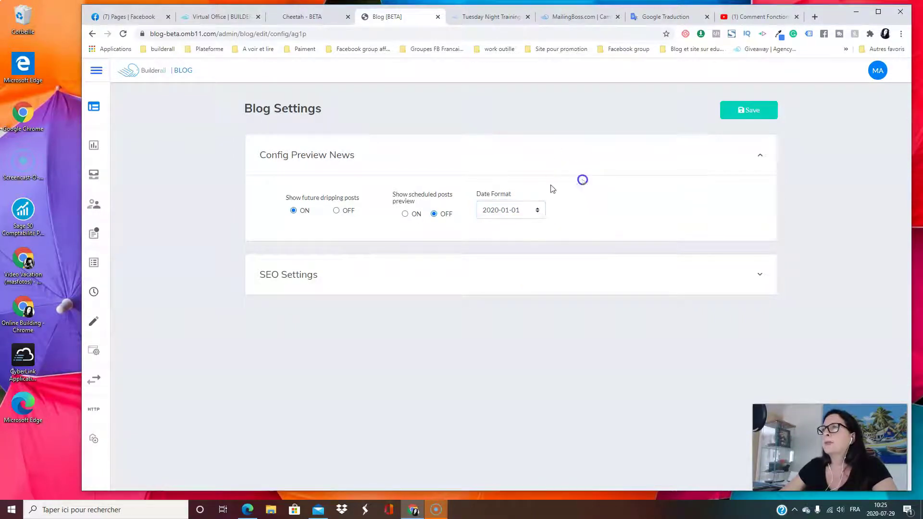
{"action": "left_click", "coordinate": [293, 278]}
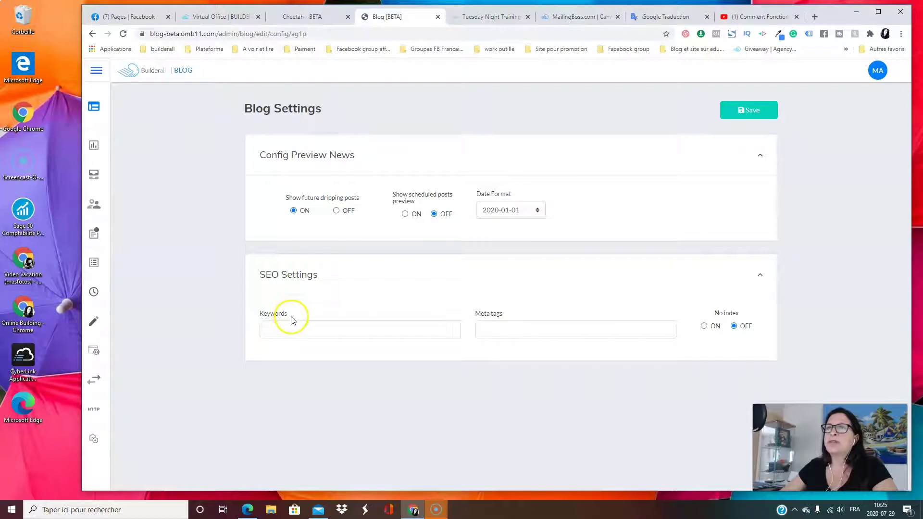
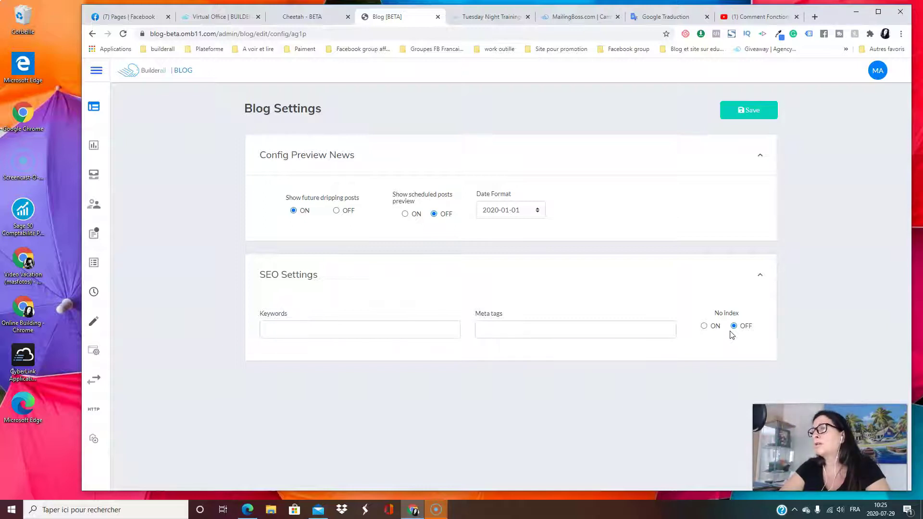
Leave No index off and save the blog settings until 'Blog Updated' appears
{"action": "left_click", "coordinate": [737, 331]}
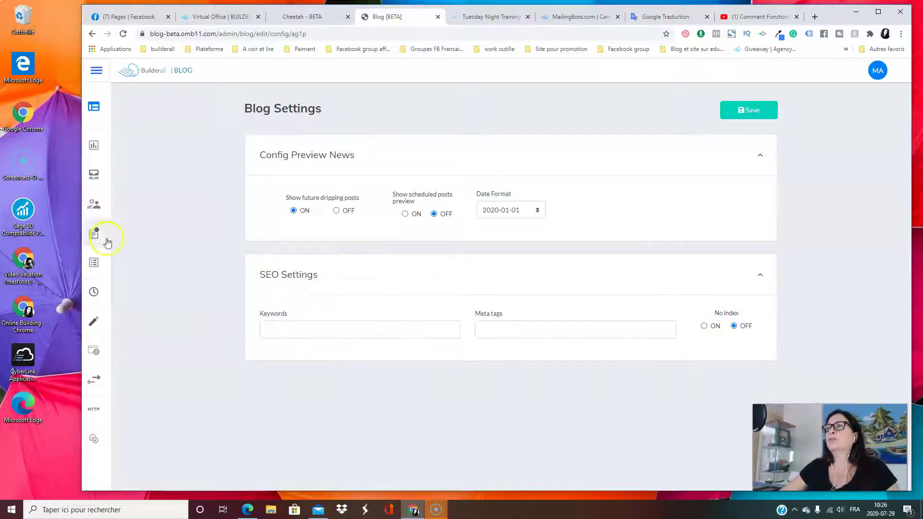
{"action": "left_click", "coordinate": [755, 112]}
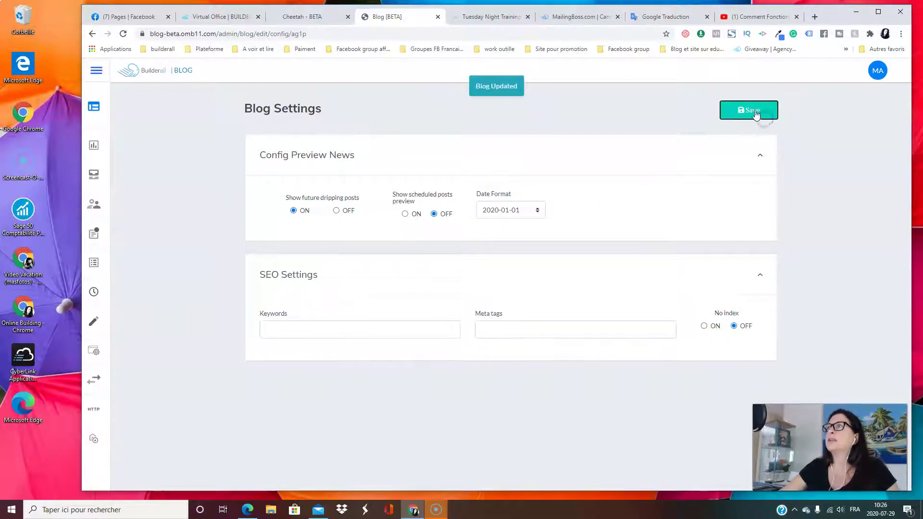
{"action": "mouse_move", "coordinate": [128, 175]}
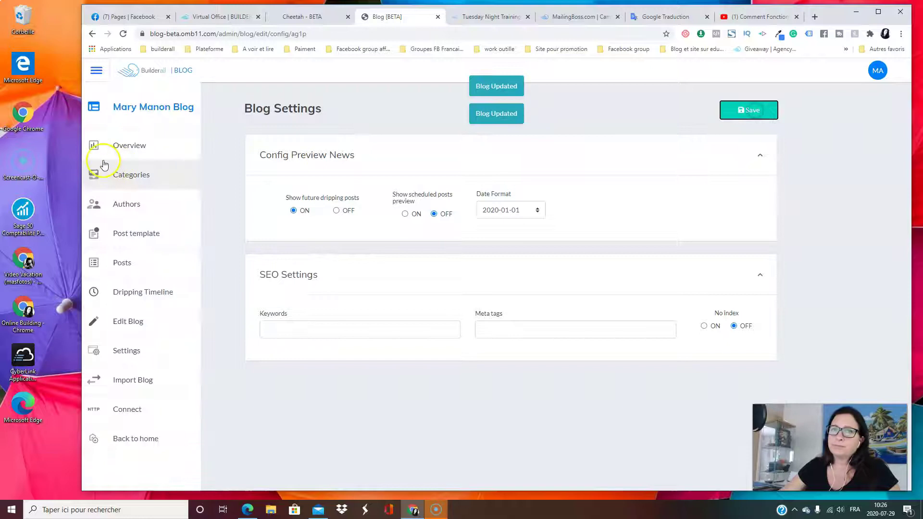
Open Import Blog from the sidebar, reload it, then go to the blog's Posts list
{"action": "left_click", "coordinate": [139, 382]}
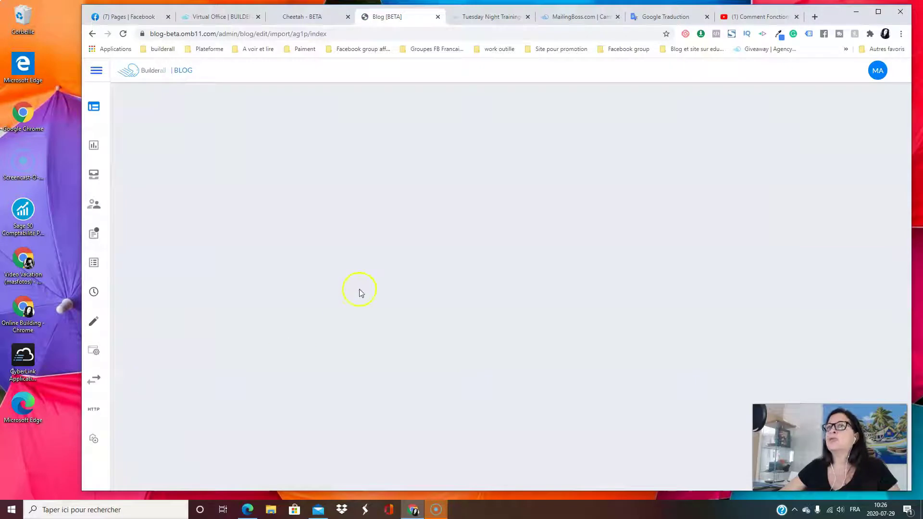
{"action": "mouse_move", "coordinate": [90, 378]}
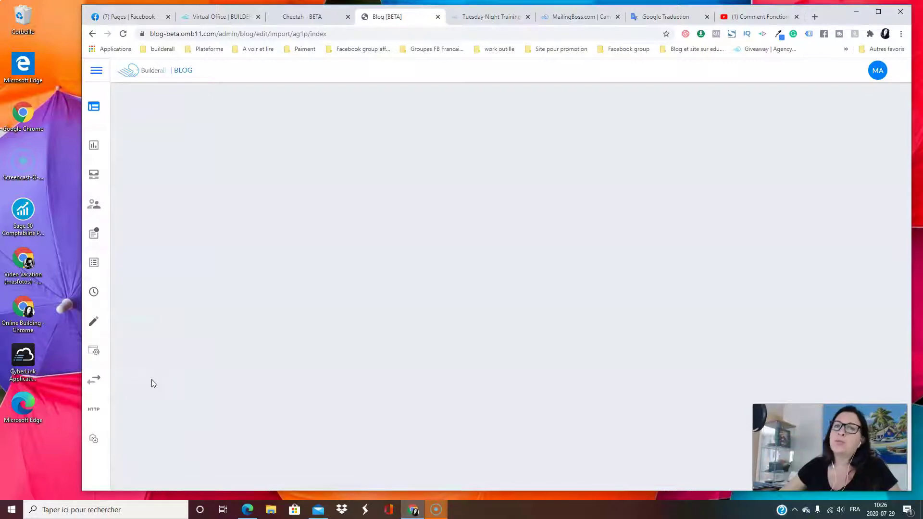
{"action": "left_click", "coordinate": [97, 383]}
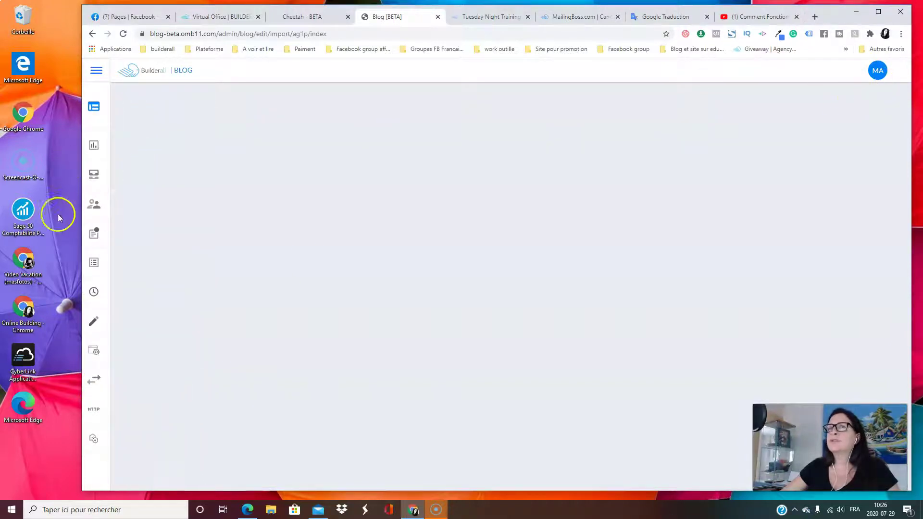
{"action": "mouse_move", "coordinate": [134, 403]}
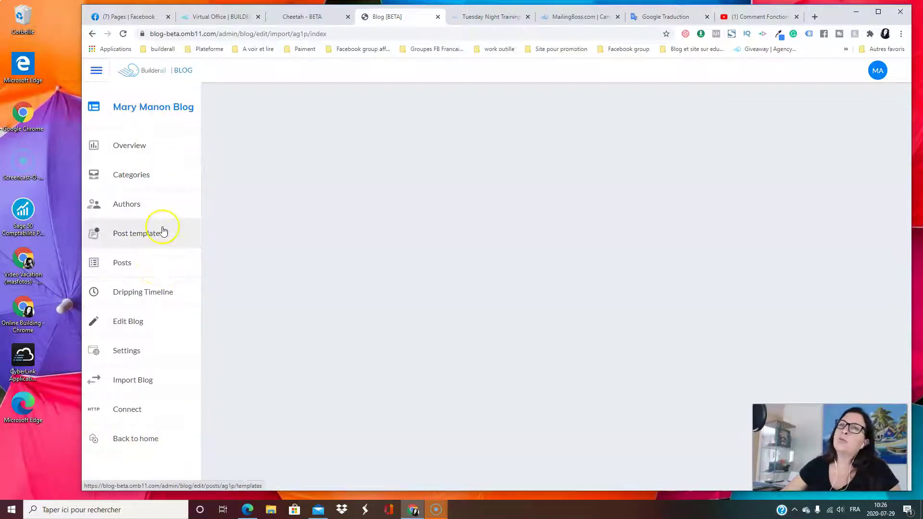
{"action": "left_click", "coordinate": [152, 259]}
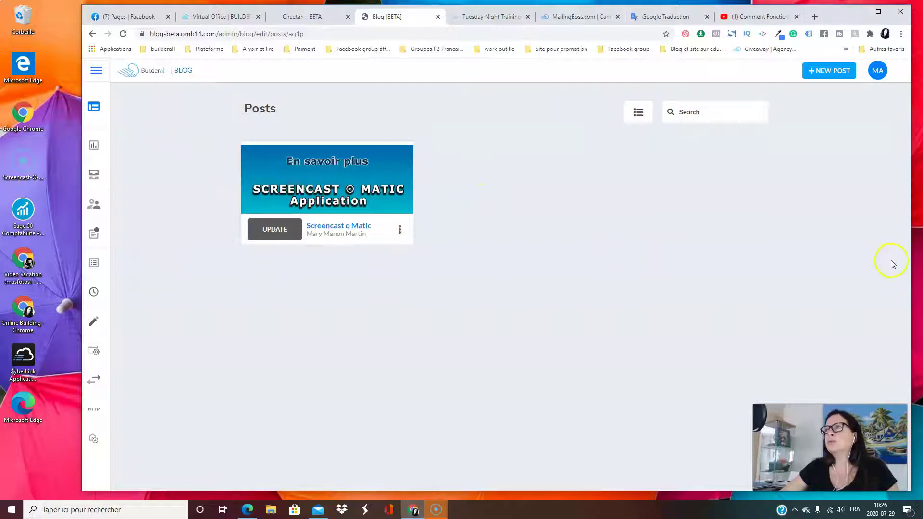
Show posts as a list and browse the Draft, Scheduled, Dripping, Featured and Published filters
{"action": "left_click", "coordinate": [639, 115]}
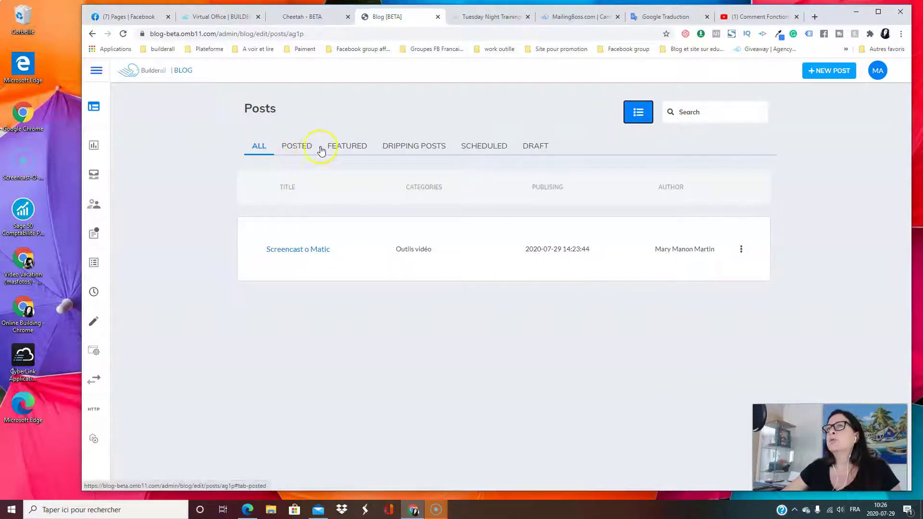
{"action": "left_click", "coordinate": [537, 146]}
{"action": "left_click", "coordinate": [483, 147]}
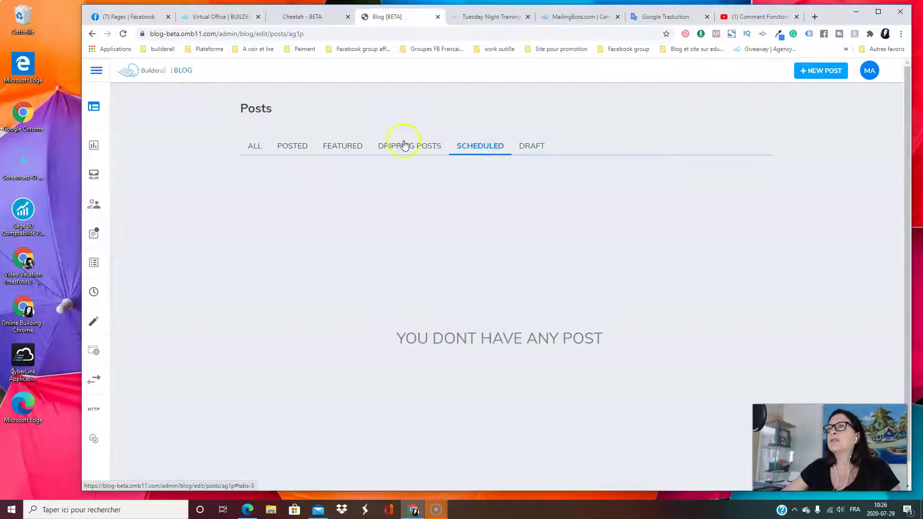
{"action": "left_click", "coordinate": [404, 146]}
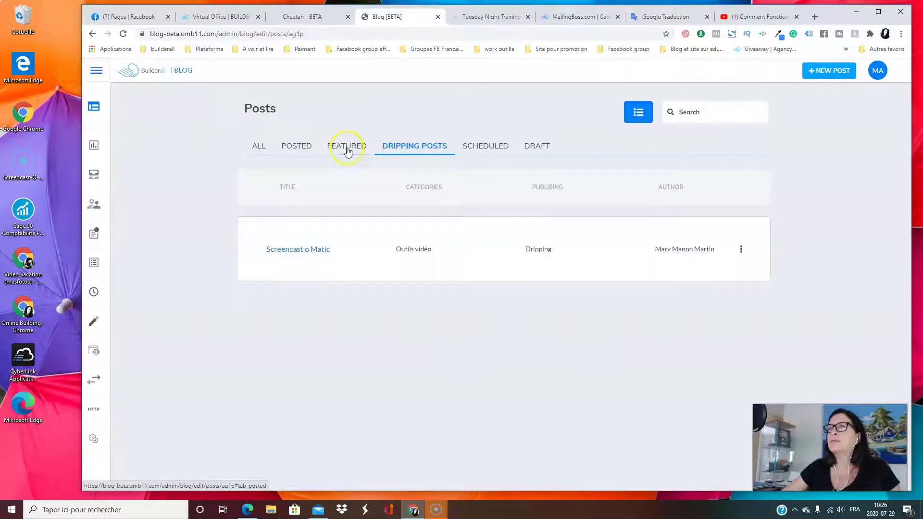
{"action": "left_click", "coordinate": [348, 152]}
{"action": "left_click", "coordinate": [290, 149]}
{"action": "left_click", "coordinate": [248, 149]}
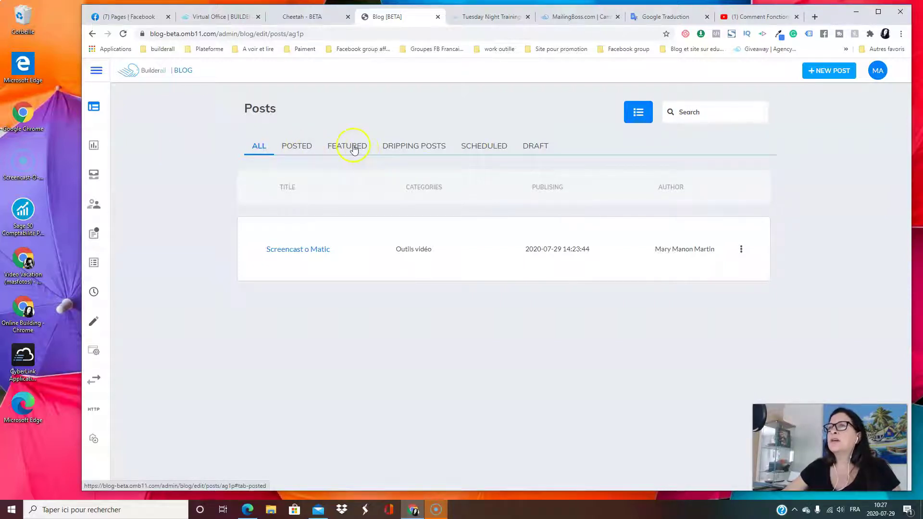
{"action": "left_click", "coordinate": [343, 150]}
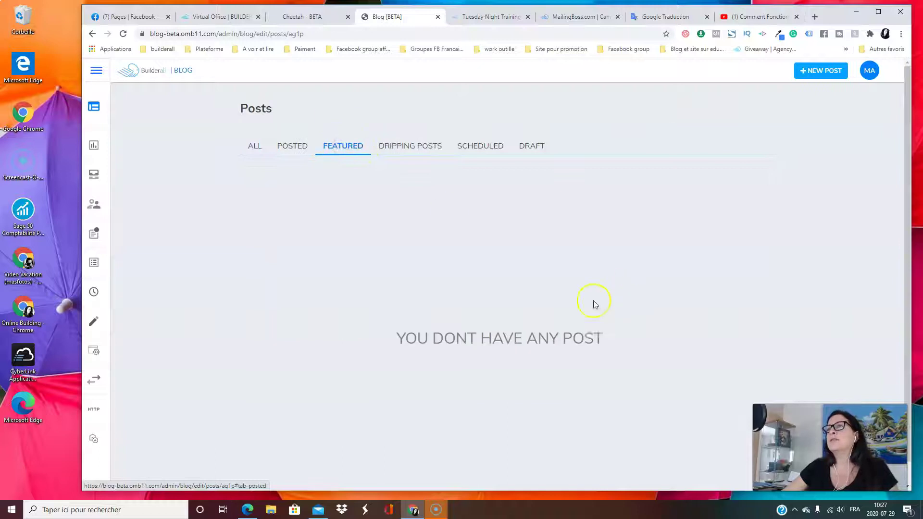
{"action": "left_click", "coordinate": [254, 147]}
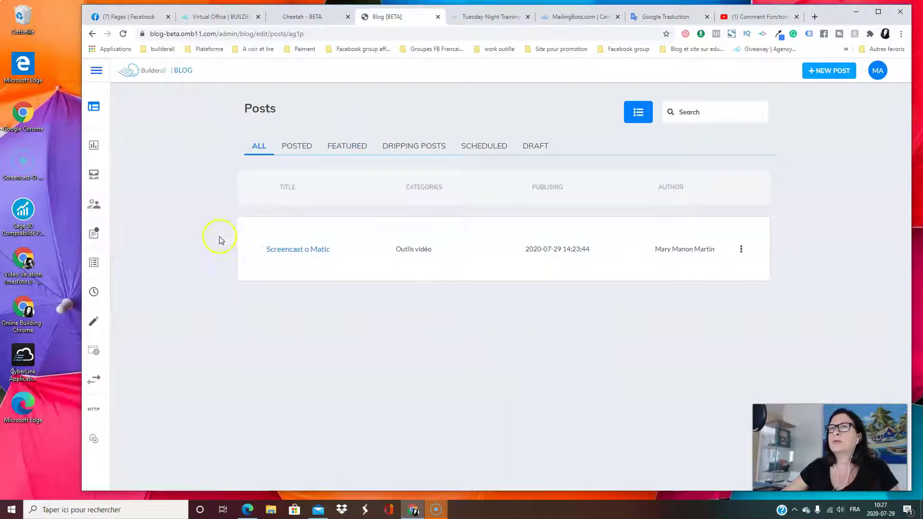
Reload the posts as cards and open the Screencast o Matic post's Settings
{"action": "mouse_move", "coordinate": [96, 231]}
{"action": "left_click", "coordinate": [120, 263]}
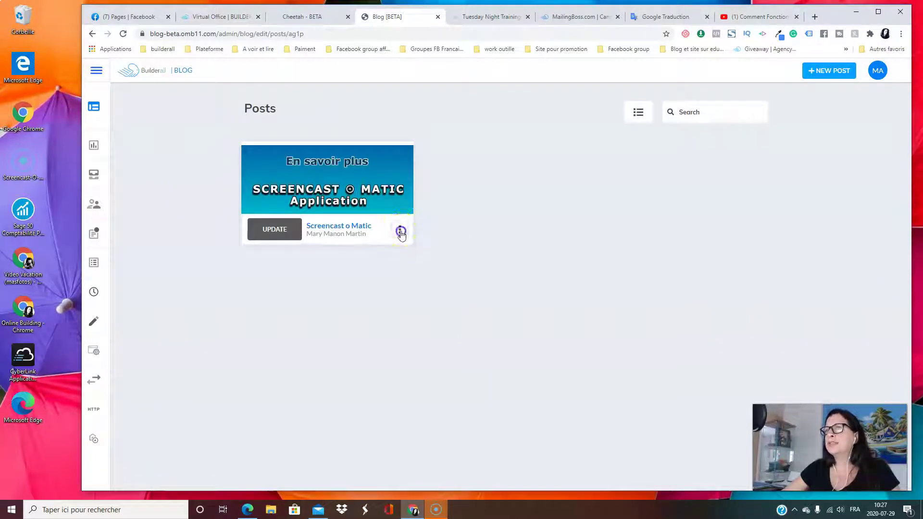
{"action": "left_click", "coordinate": [400, 232]}
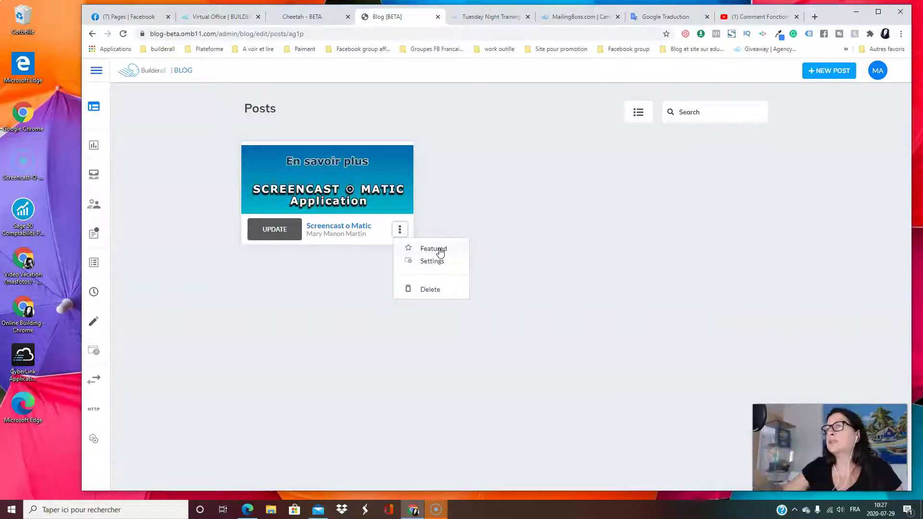
{"action": "left_click", "coordinate": [434, 261]}
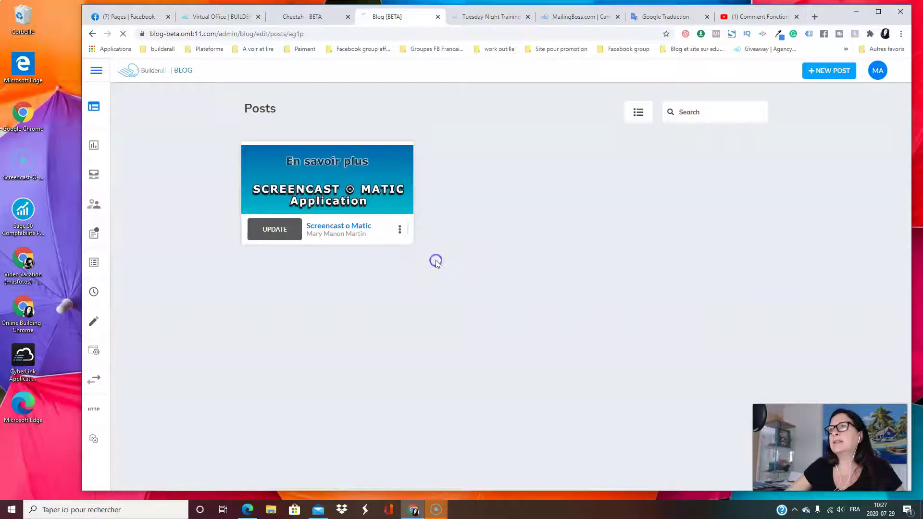
Save the Screencast o Matic post's SEO panel with Custom SEO Settings, then return to Posts
{"action": "left_click", "coordinate": [399, 160]}
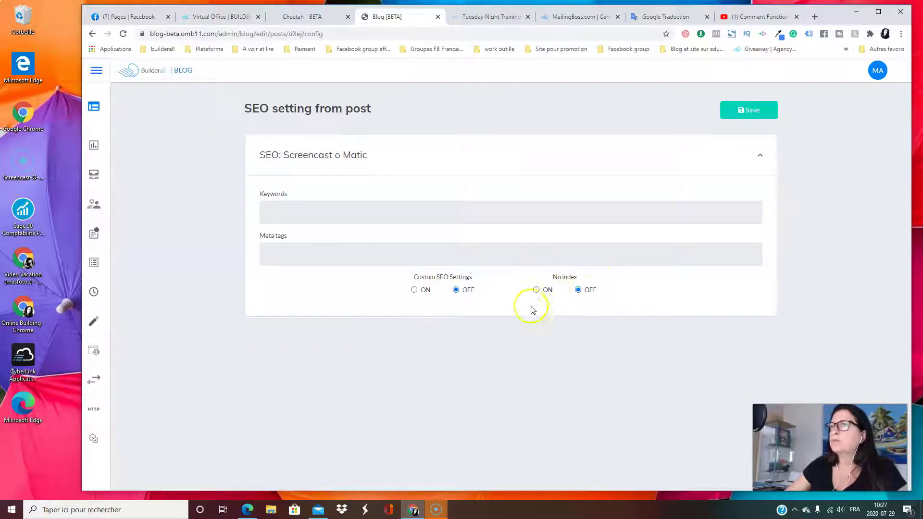
{"action": "left_click", "coordinate": [765, 110]}
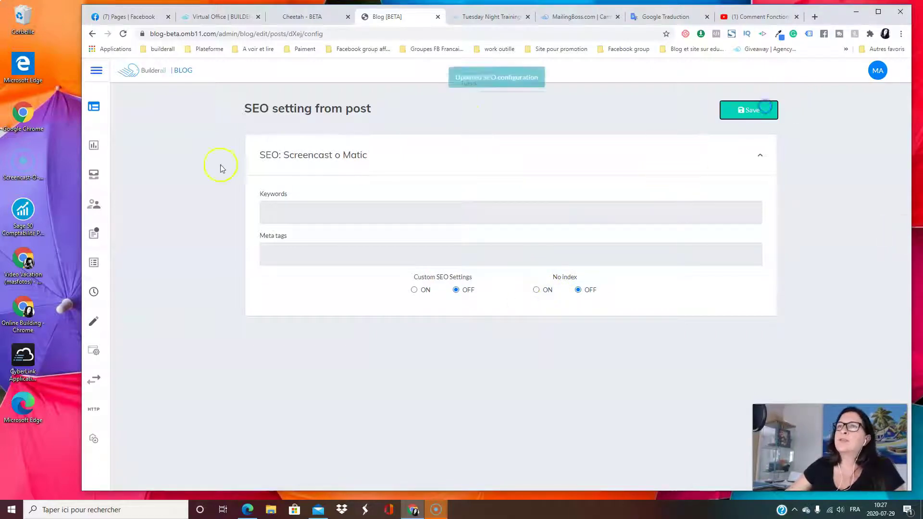
{"action": "left_click", "coordinate": [94, 107]}
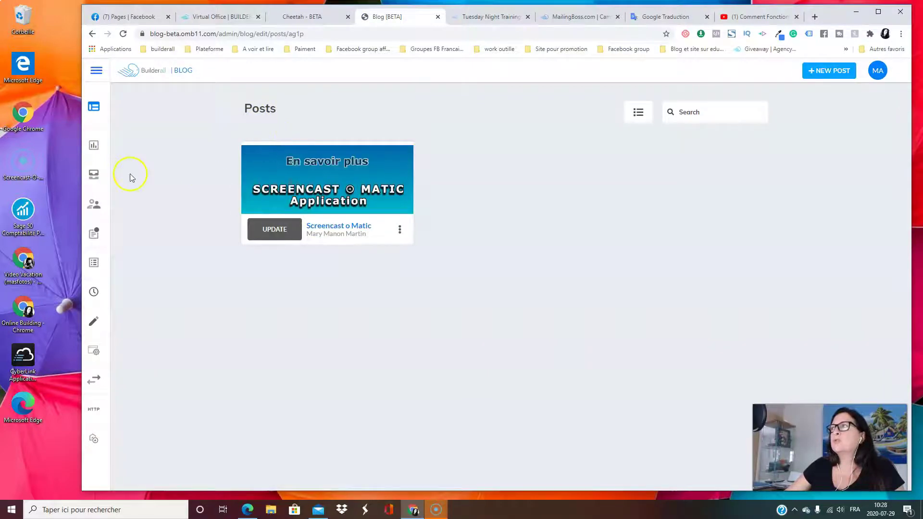
{"action": "mouse_move", "coordinate": [94, 214]}
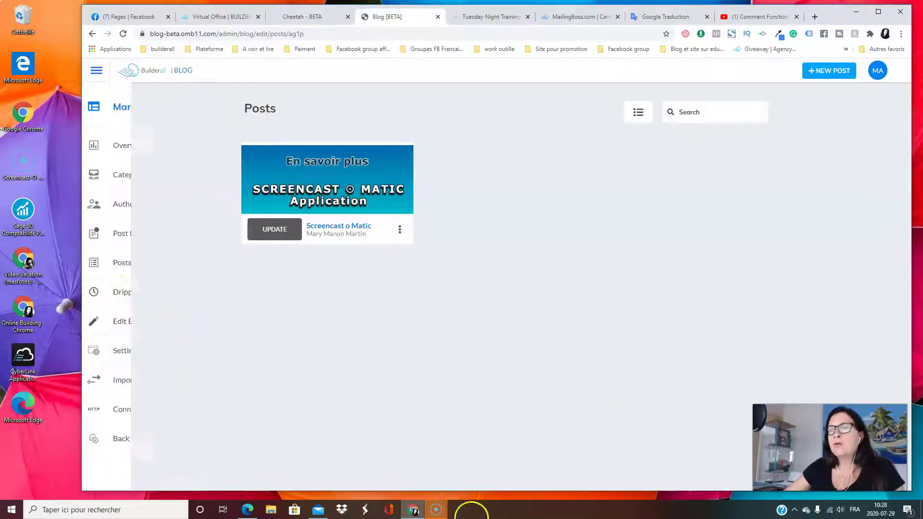
{"action": "mouse_move", "coordinate": [434, 512]}
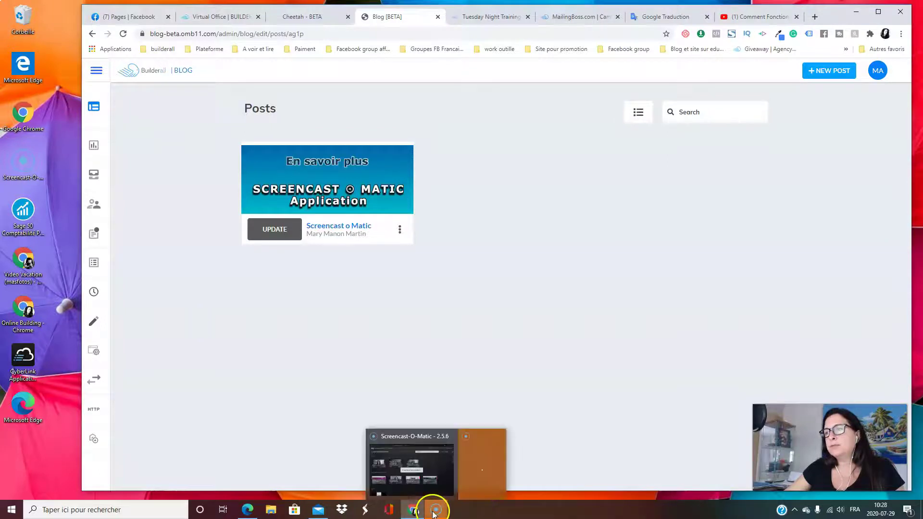
{"action": "left_click", "coordinate": [854, 12]}
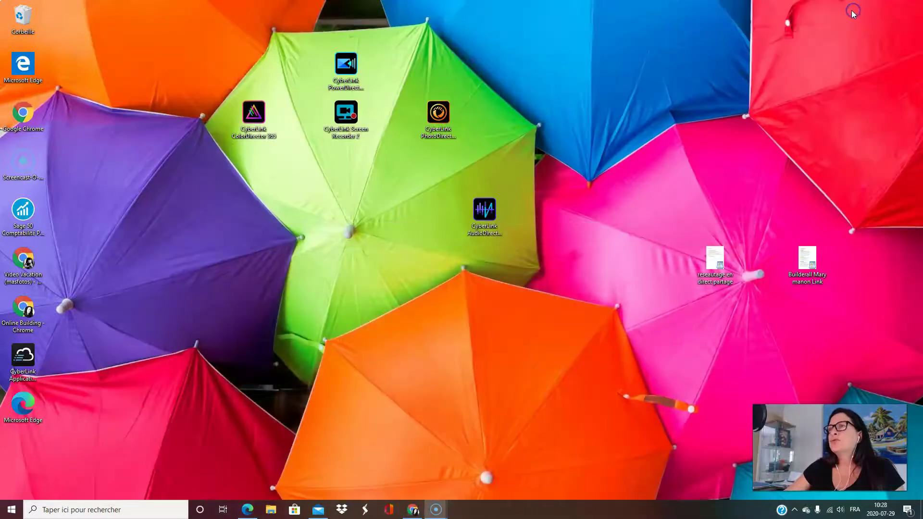
{"action": "mouse_move", "coordinate": [434, 511]}
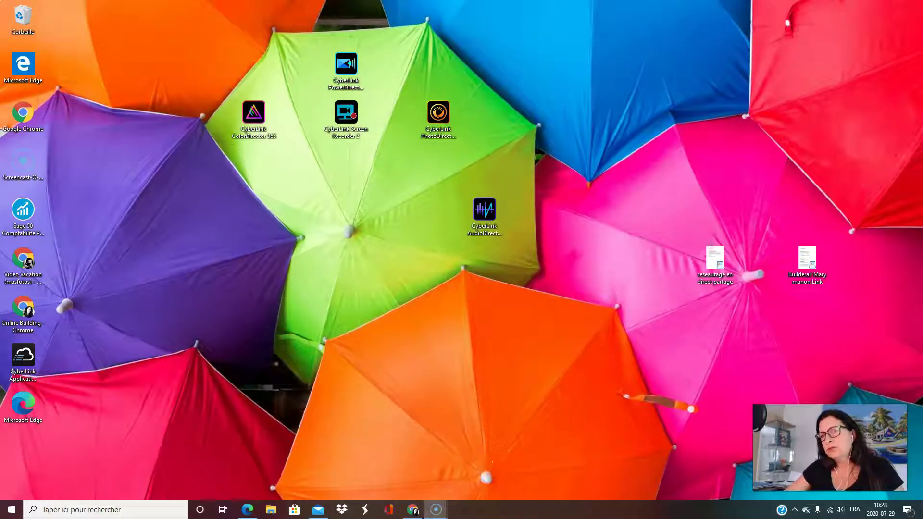
{"action": "key", "text": "alt+Tab"}
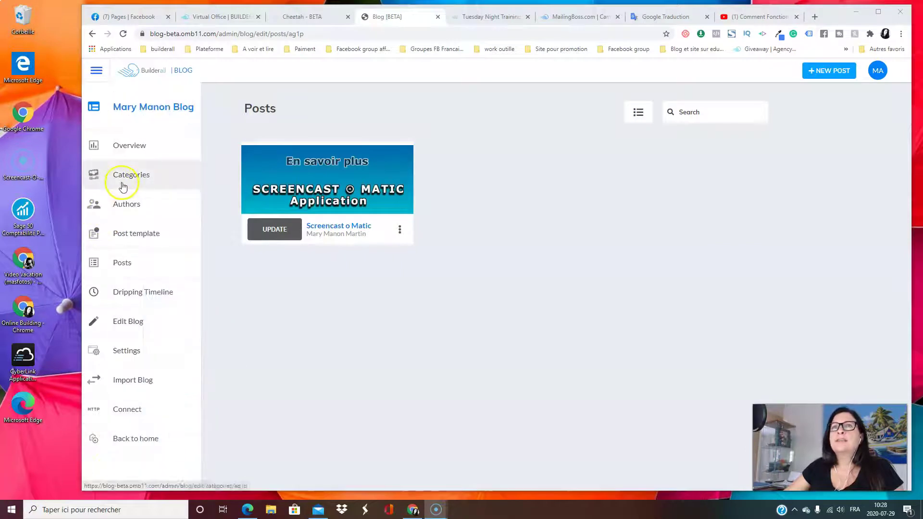
{"action": "left_click", "coordinate": [131, 264]}
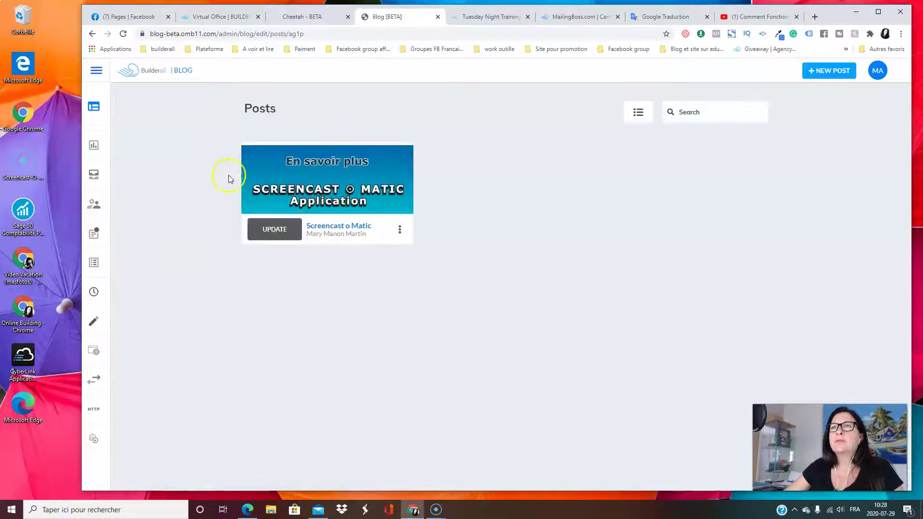
{"action": "mouse_move", "coordinate": [96, 86]}
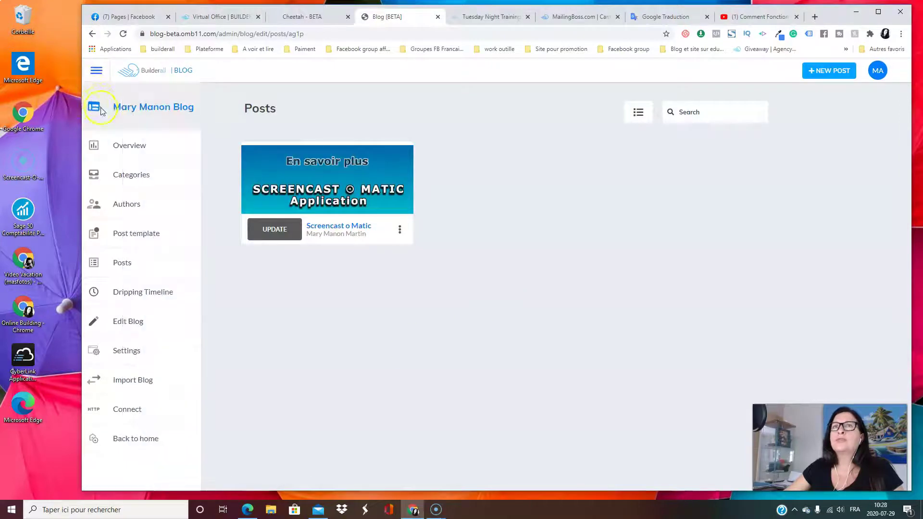
Open the blog Overview showing 1 post, 1 dripping, 3 categories and 2 authors
{"action": "left_click", "coordinate": [123, 150]}
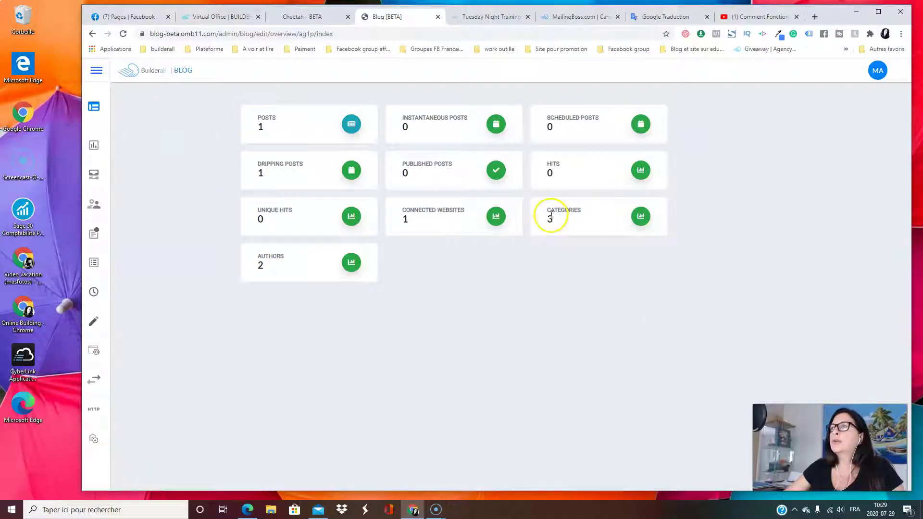
{"action": "left_click", "coordinate": [640, 216]}
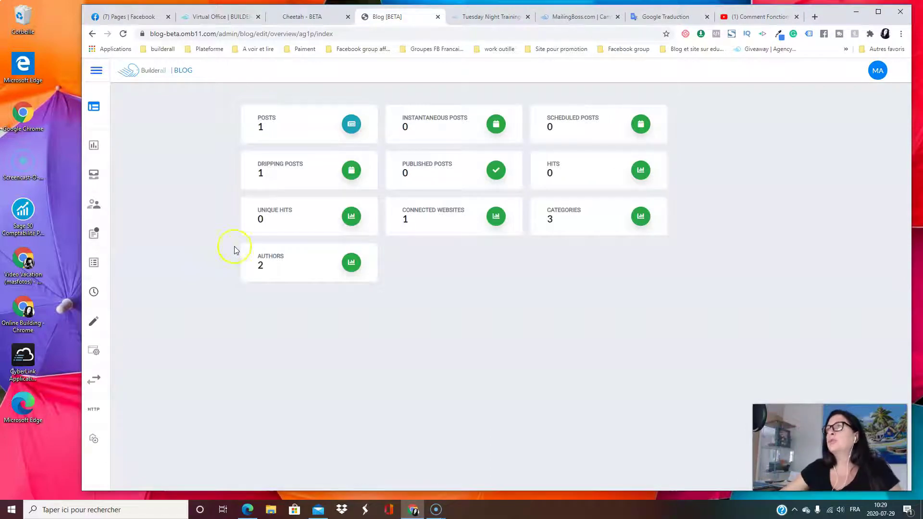
{"action": "mouse_move", "coordinate": [107, 95]}
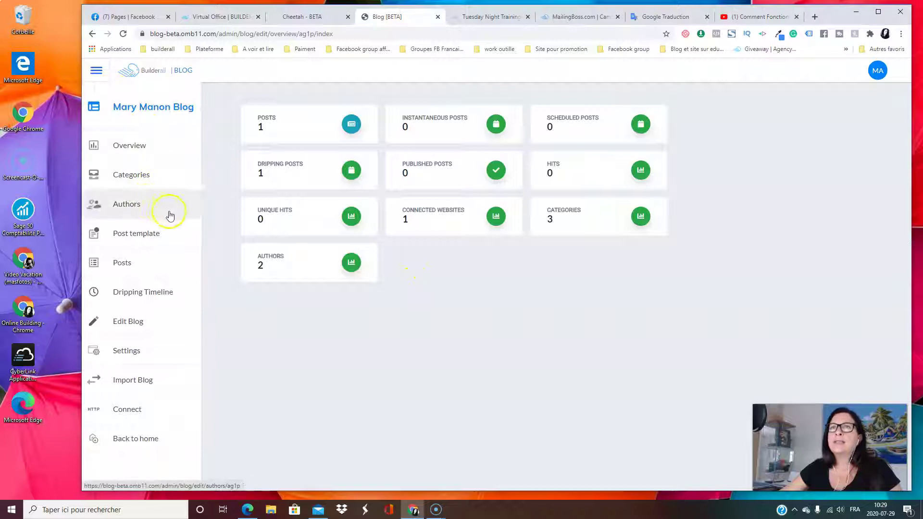
Switch to the Cheetah site editor and republish the blog site
{"action": "left_click", "coordinate": [316, 19]}
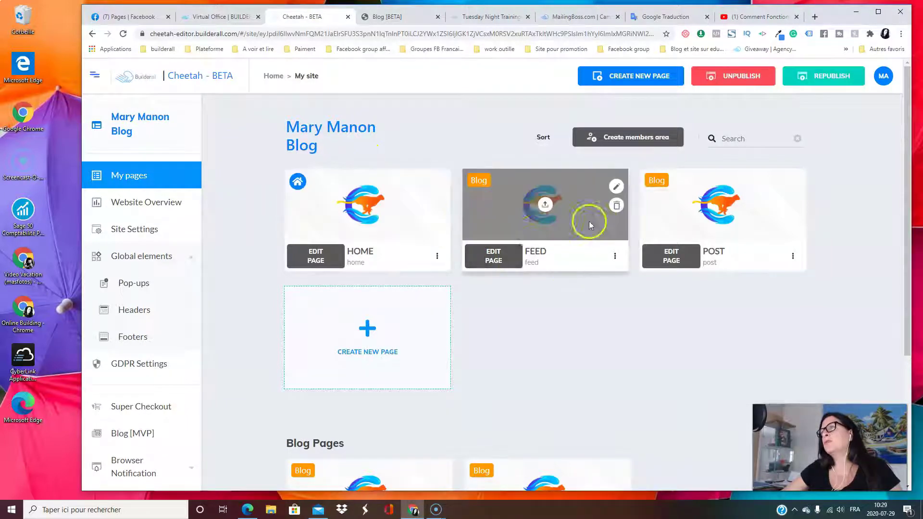
{"action": "scroll", "coordinate": [762, 232], "scroll_direction": "down", "scroll_amount": 1}
{"action": "scroll", "coordinate": [756, 278], "scroll_direction": "up", "scroll_amount": 1}
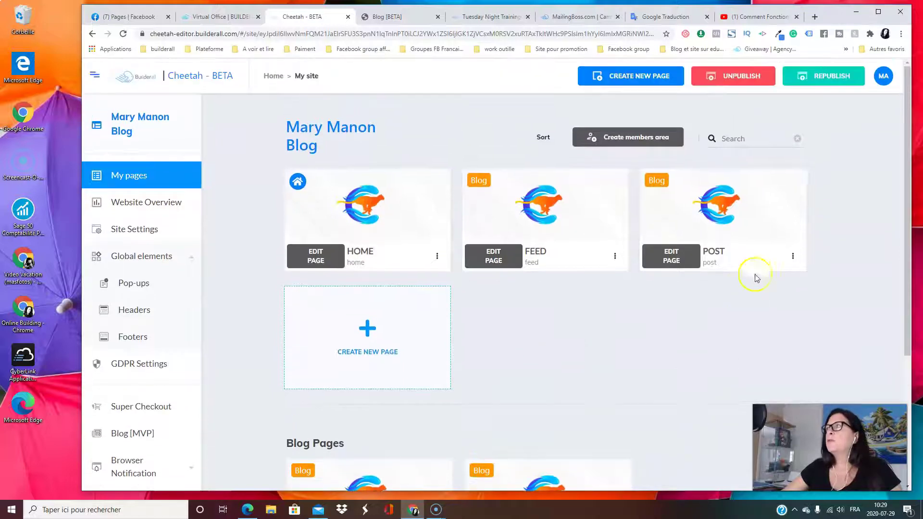
{"action": "left_click", "coordinate": [833, 83]}
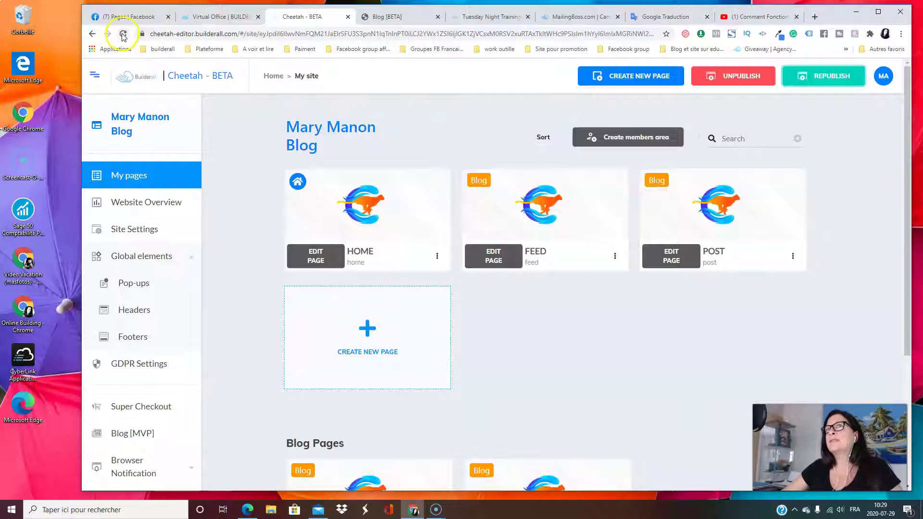
Reload the My pages dashboard and review the HOME, FEED and POST pages
{"action": "left_click", "coordinate": [124, 35]}
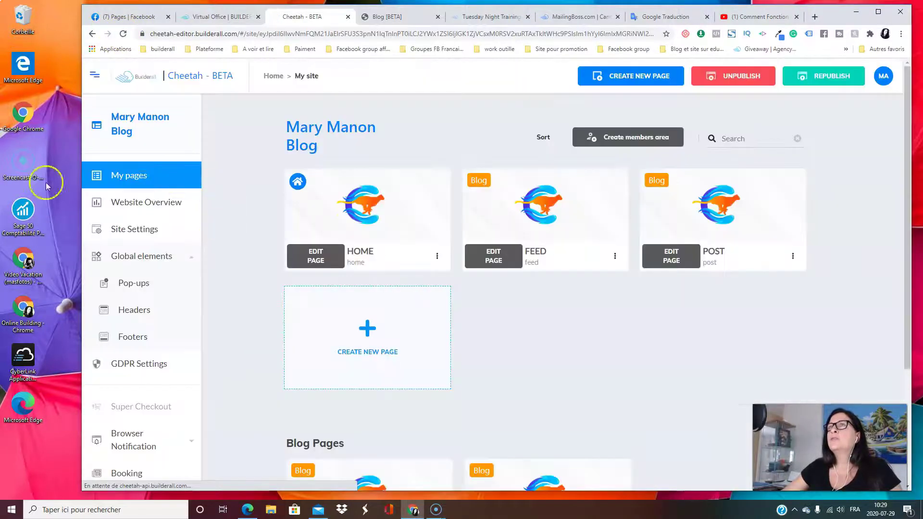
{"action": "mouse_move", "coordinate": [578, 214]}
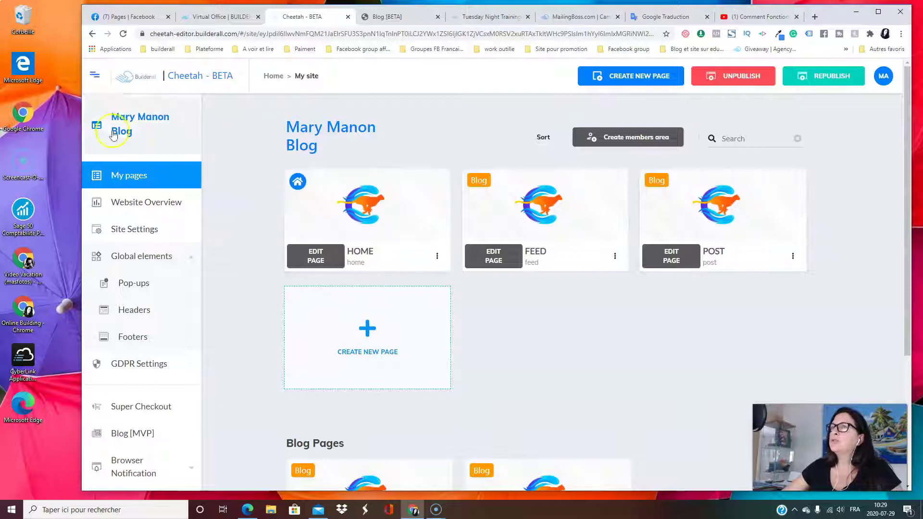
{"action": "mouse_move", "coordinate": [406, 233]}
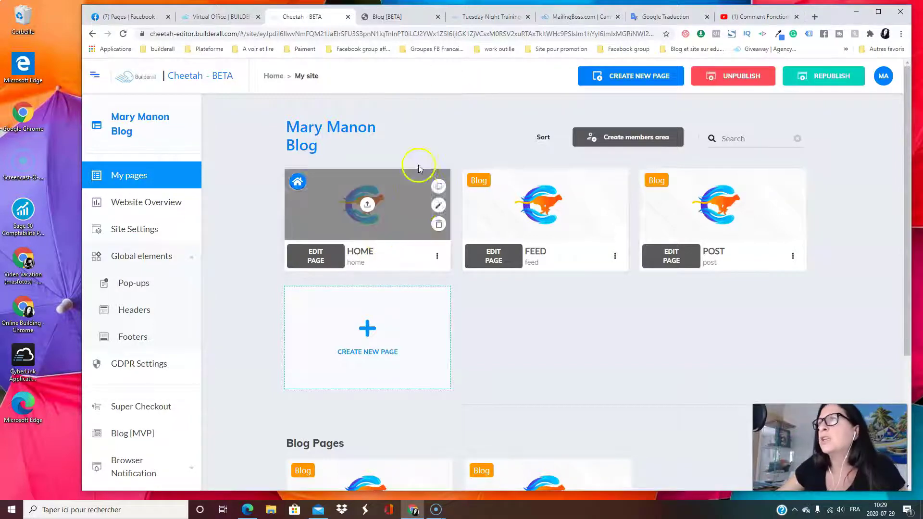
{"action": "scroll", "coordinate": [484, 348], "scroll_direction": "down", "scroll_amount": 3}
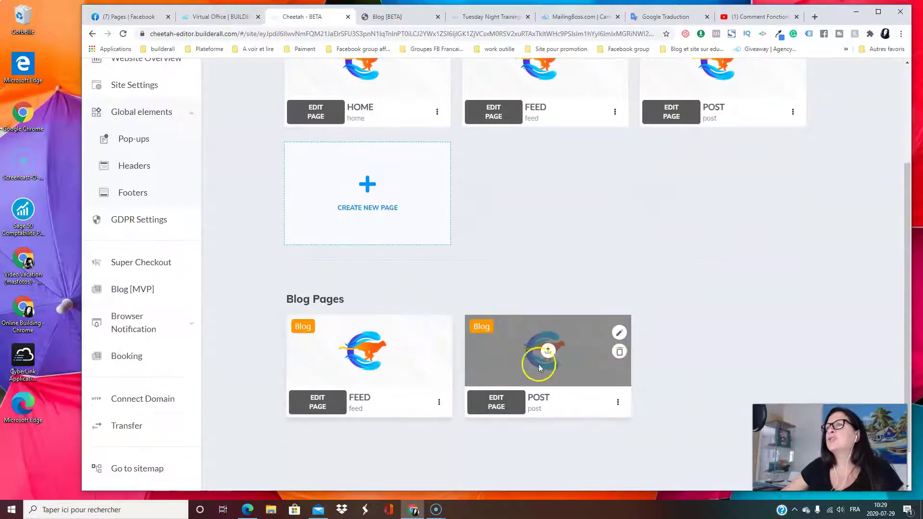
{"action": "scroll", "coordinate": [528, 370], "scroll_direction": "up", "scroll_amount": 3}
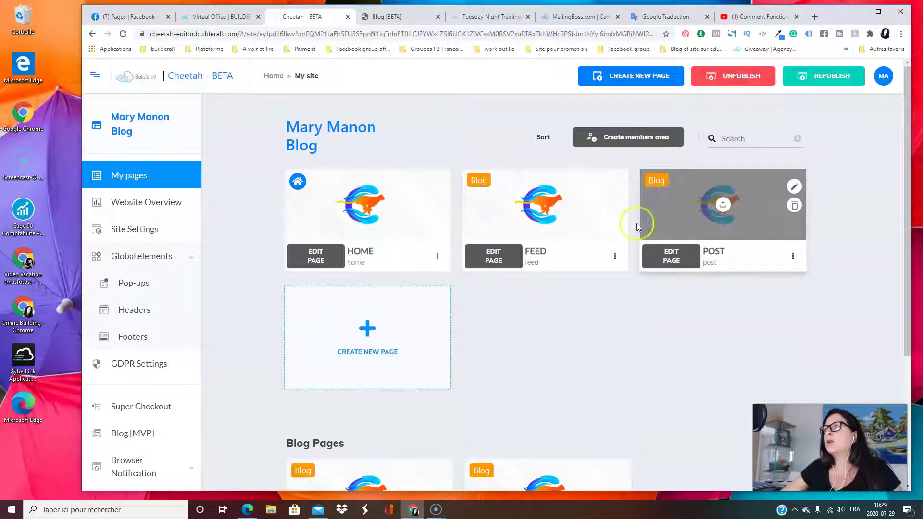
{"action": "scroll", "coordinate": [644, 299], "scroll_direction": "down", "scroll_amount": 2}
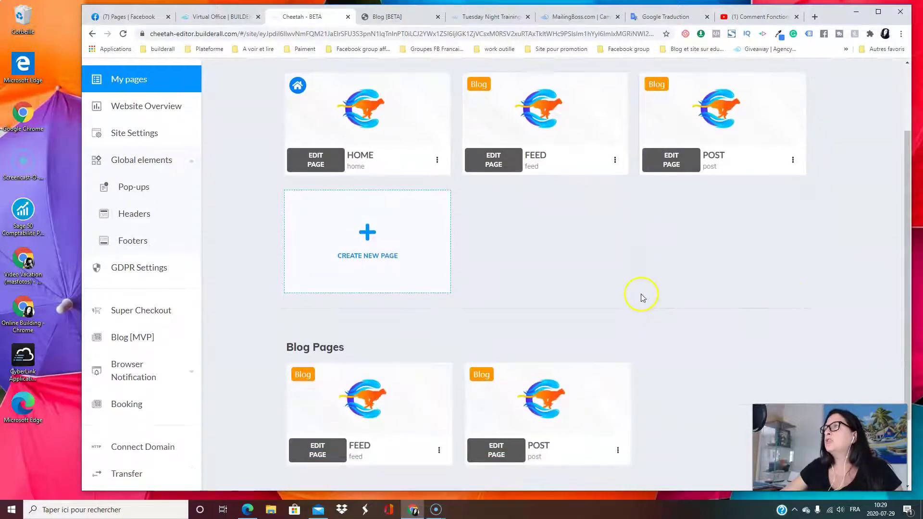
{"action": "scroll", "coordinate": [642, 297], "scroll_direction": "up", "scroll_amount": 1}
{"action": "scroll", "coordinate": [610, 301], "scroll_direction": "down", "scroll_amount": 2}
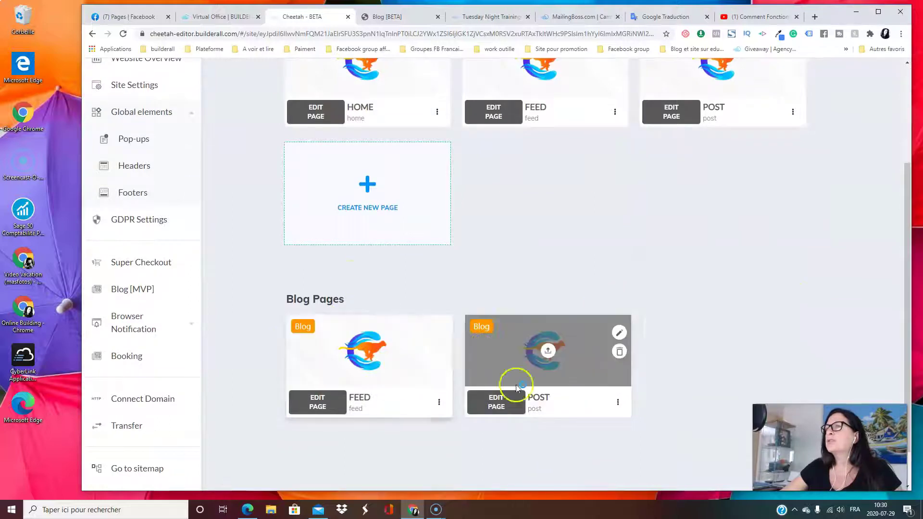
{"action": "scroll", "coordinate": [620, 367], "scroll_direction": "up", "scroll_amount": 3}
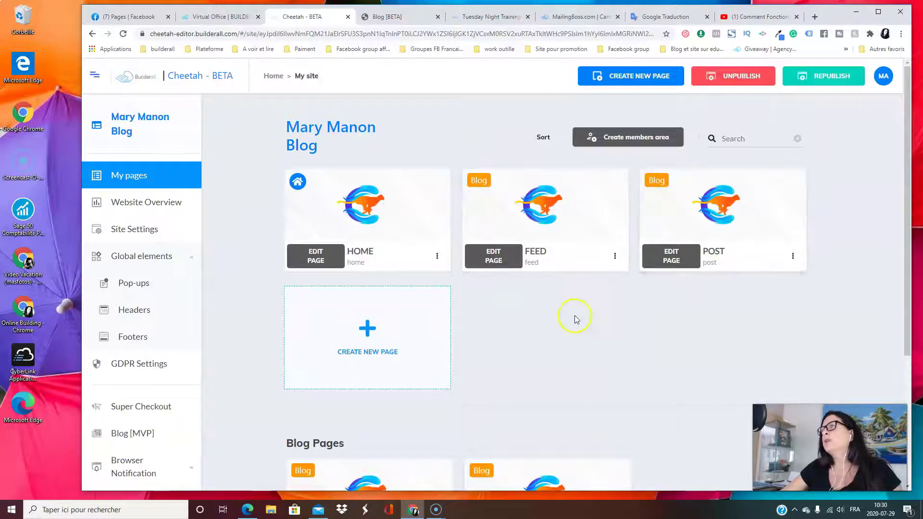
{"action": "scroll", "coordinate": [574, 316], "scroll_direction": "down", "scroll_amount": 4}
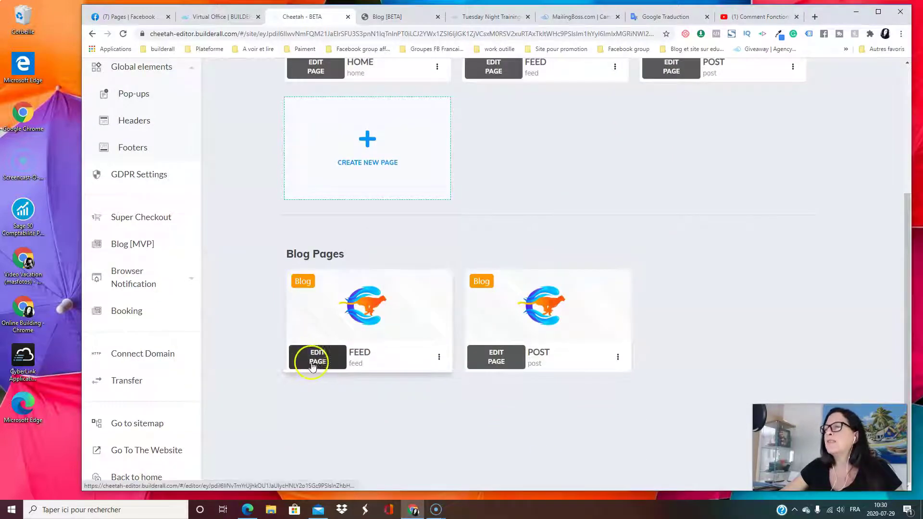
Open the FEED card under Blog Pages in the page editor
{"action": "scroll", "coordinate": [625, 344], "scroll_direction": "up", "scroll_amount": 4}
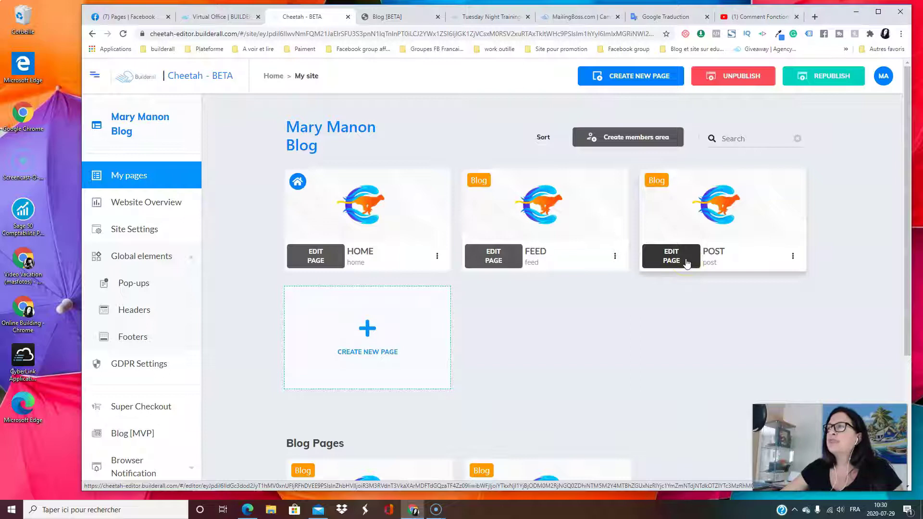
{"action": "left_click", "coordinate": [672, 258]}
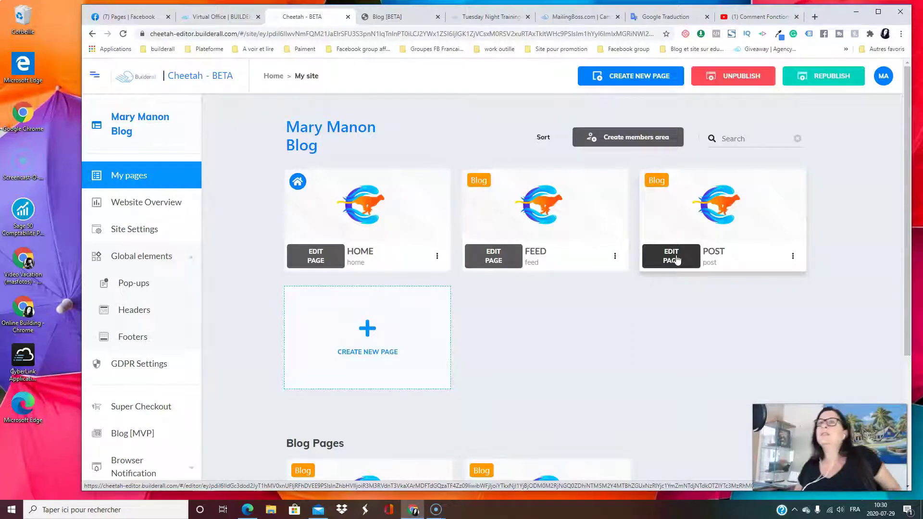
{"action": "scroll", "coordinate": [508, 153], "scroll_direction": "down", "scroll_amount": 1}
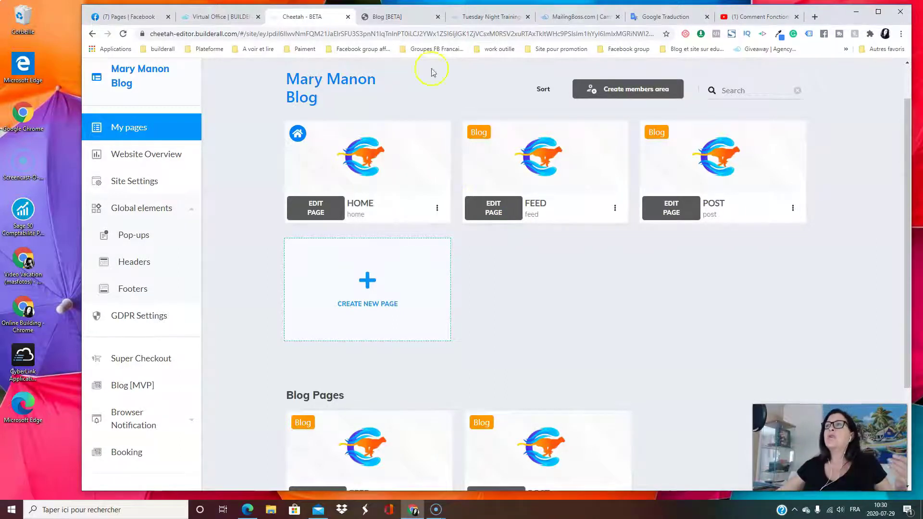
{"action": "left_click", "coordinate": [496, 215]}
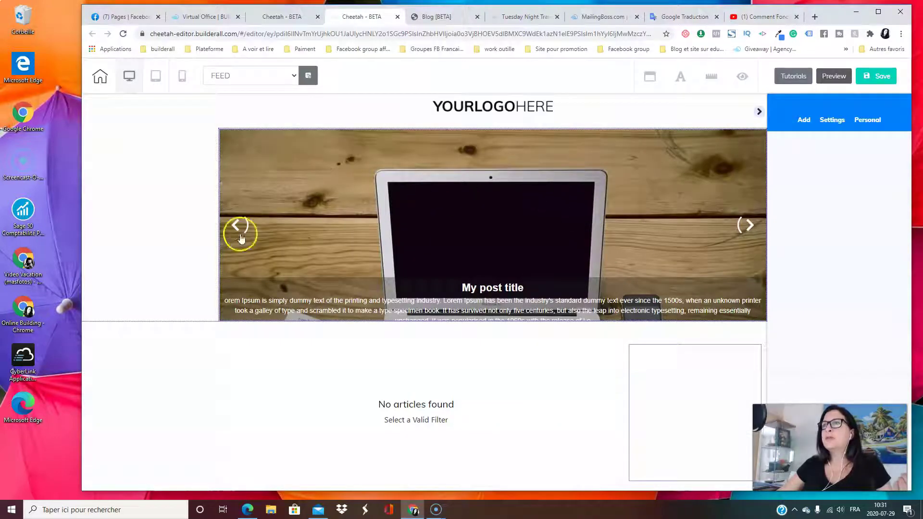
Select the blog news slider and nudge the YOURLOGOHERE logo in the header
{"action": "scroll", "coordinate": [442, 262], "scroll_direction": "down", "scroll_amount": 4}
{"action": "scroll", "coordinate": [440, 264], "scroll_direction": "up", "scroll_amount": 4}
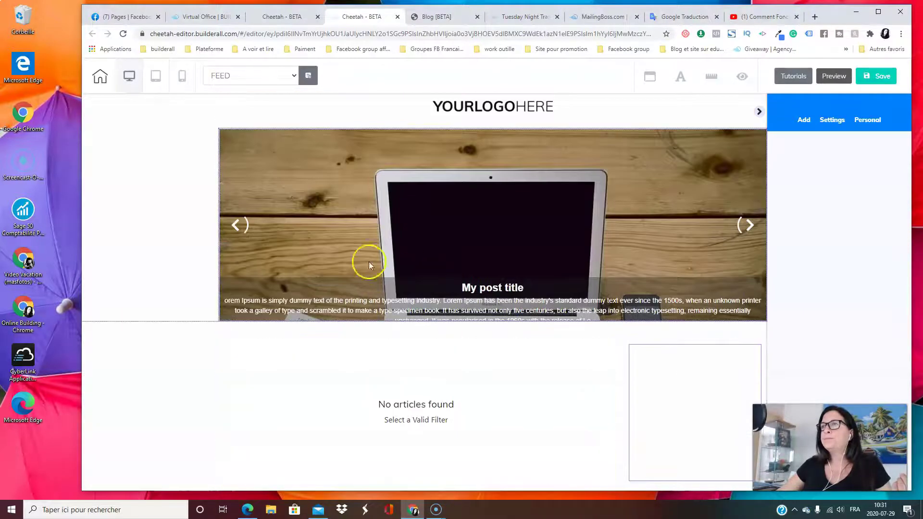
{"action": "left_click", "coordinate": [503, 240]}
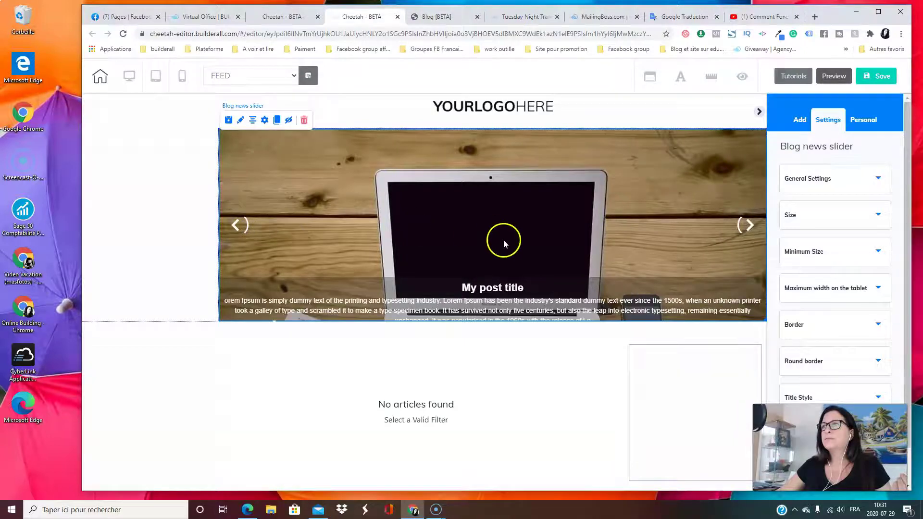
{"action": "scroll", "coordinate": [510, 255], "scroll_direction": "down", "scroll_amount": 3}
{"action": "scroll", "coordinate": [513, 259], "scroll_direction": "up", "scroll_amount": 3}
{"action": "scroll", "coordinate": [513, 263], "scroll_direction": "down", "scroll_amount": 3}
{"action": "scroll", "coordinate": [528, 289], "scroll_direction": "up", "scroll_amount": 3}
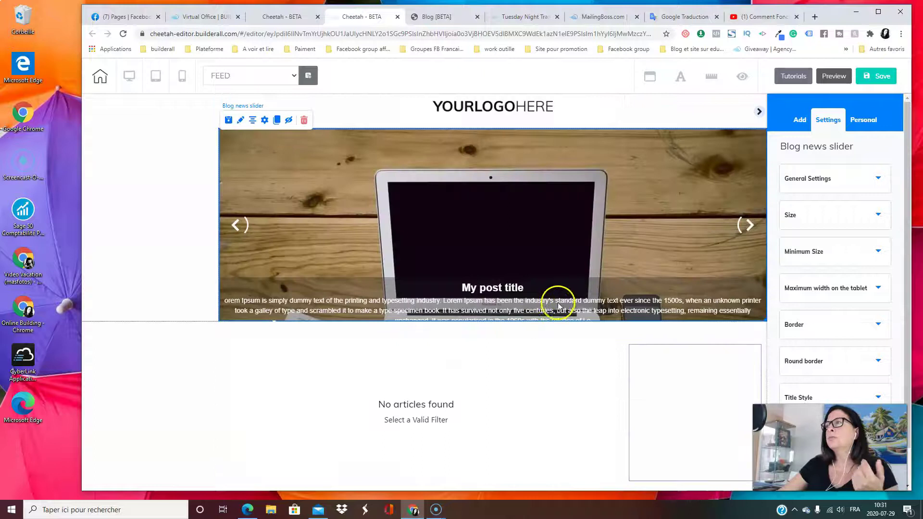
{"action": "scroll", "coordinate": [571, 269], "scroll_direction": "down", "scroll_amount": 3}
{"action": "scroll", "coordinate": [514, 366], "scroll_direction": "up", "scroll_amount": 3}
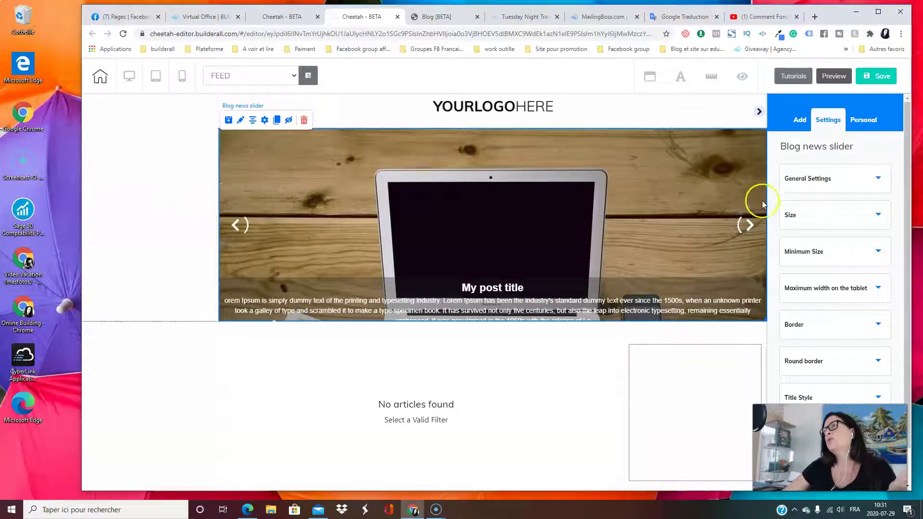
{"action": "mouse_move", "coordinate": [479, 106]}
{"action": "left_mouse_down"}
{"action": "mouse_move", "coordinate": [397, 102]}
{"action": "mouse_move", "coordinate": [481, 110]}
{"action": "left_mouse_up"}
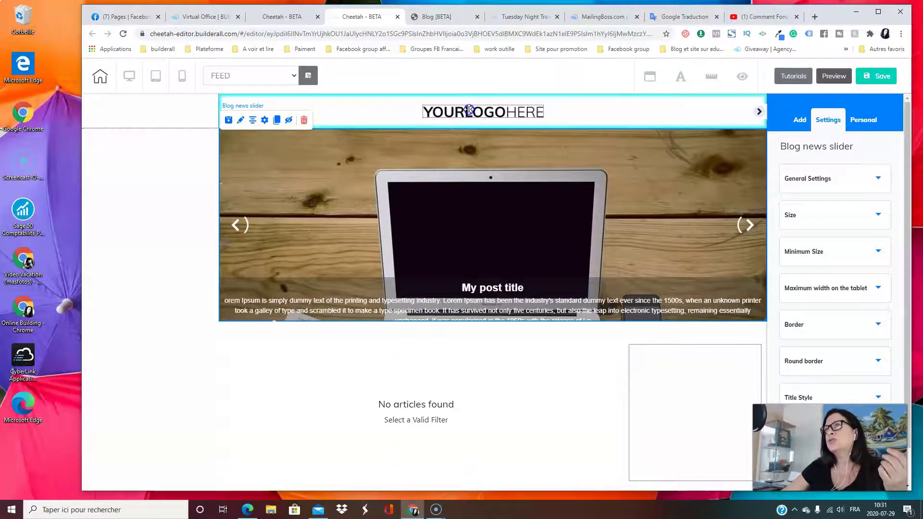
Reselect the slider and select the Posts block to show its Posts settings
{"action": "left_click", "coordinate": [233, 226]}
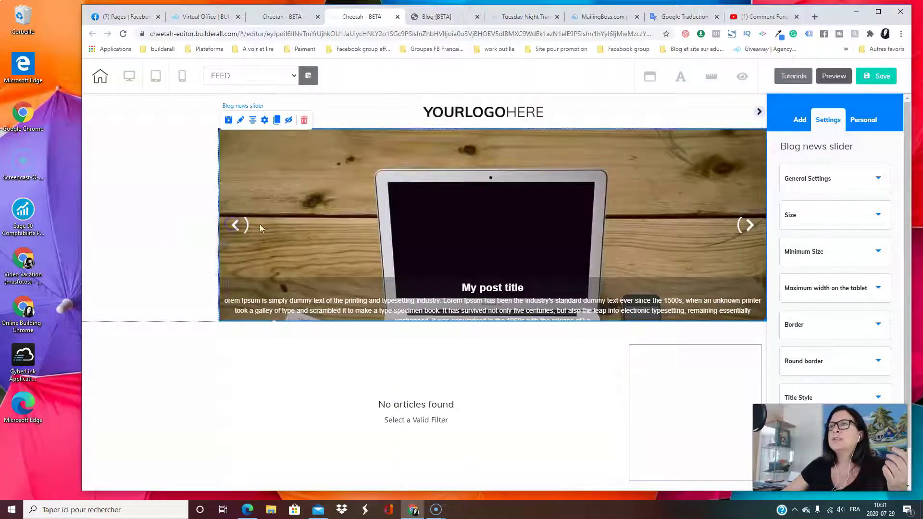
{"action": "scroll", "coordinate": [510, 241], "scroll_direction": "down", "scroll_amount": 1}
{"action": "scroll", "coordinate": [510, 242], "scroll_direction": "up", "scroll_amount": 1}
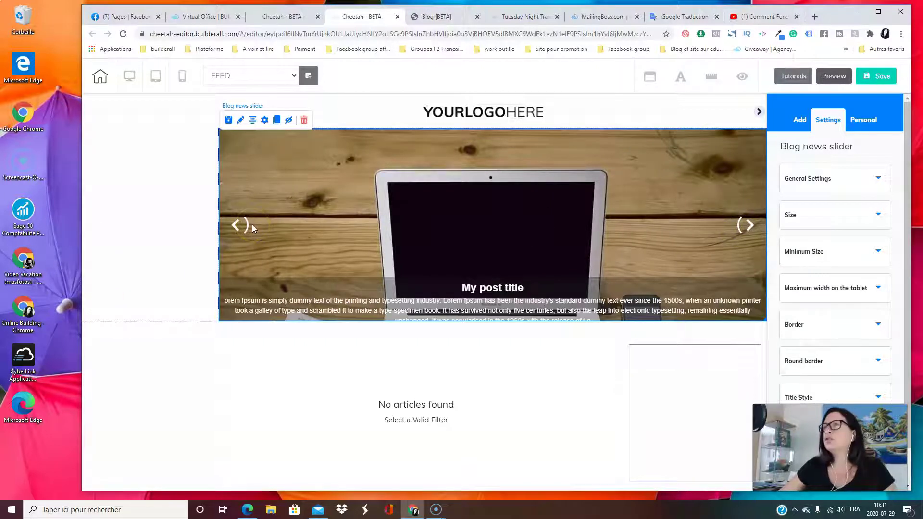
{"action": "scroll", "coordinate": [492, 244], "scroll_direction": "down", "scroll_amount": 3}
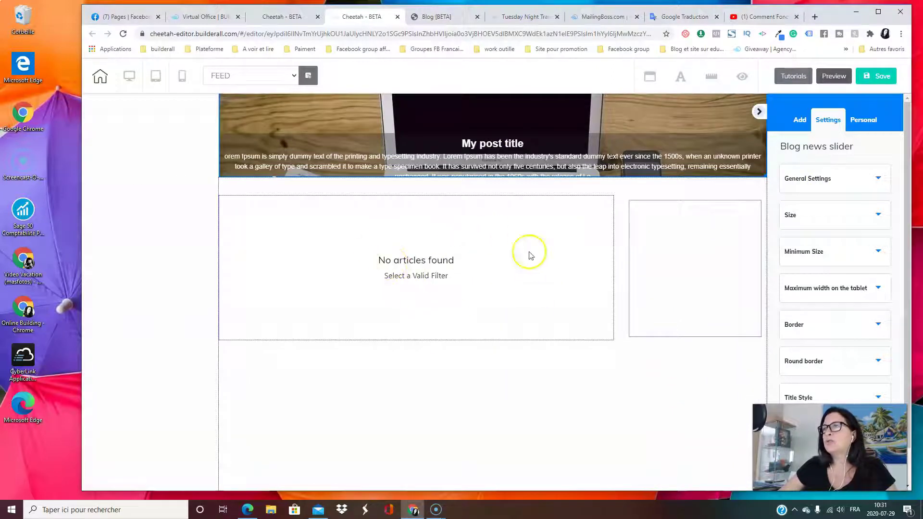
{"action": "scroll", "coordinate": [519, 246], "scroll_direction": "up", "scroll_amount": 3}
{"action": "scroll", "coordinate": [522, 250], "scroll_direction": "down", "scroll_amount": 2}
{"action": "scroll", "coordinate": [522, 251], "scroll_direction": "up", "scroll_amount": 2}
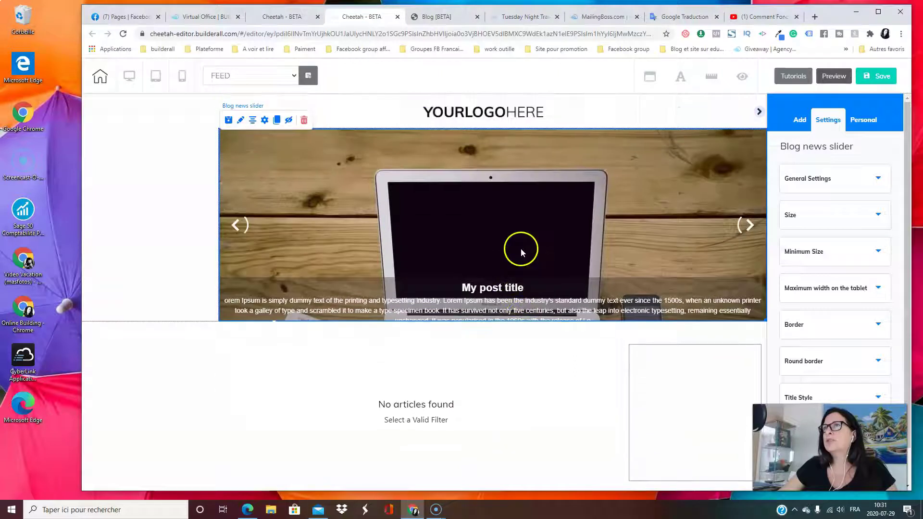
{"action": "scroll", "coordinate": [521, 252], "scroll_direction": "down", "scroll_amount": 4}
{"action": "scroll", "coordinate": [522, 252], "scroll_direction": "up", "scroll_amount": 4}
{"action": "scroll", "coordinate": [521, 249], "scroll_direction": "down", "scroll_amount": 5}
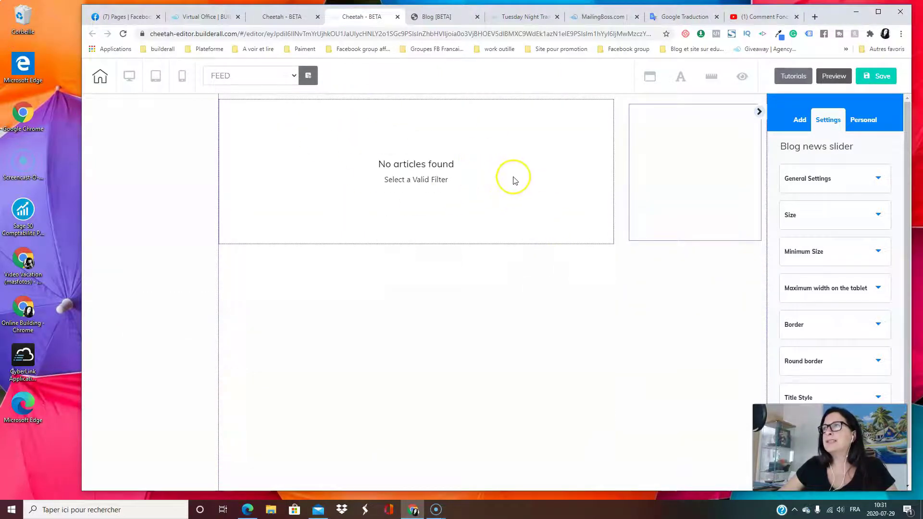
{"action": "left_click_drag", "start_coordinate": [514, 178], "coordinate": [519, 203]}
{"action": "scroll", "coordinate": [632, 206], "scroll_direction": "up", "scroll_amount": 5}
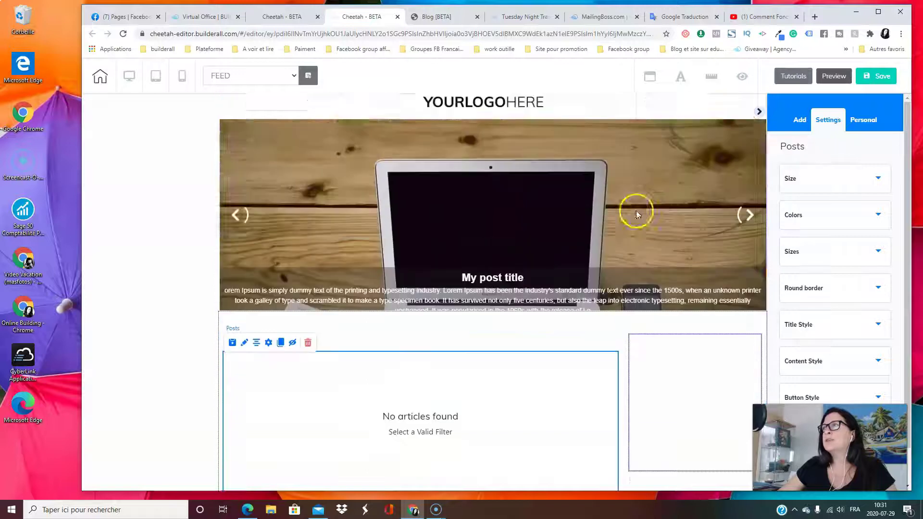
Delete the empty box beside the posts list and confirm
{"action": "left_click", "coordinate": [688, 361]}
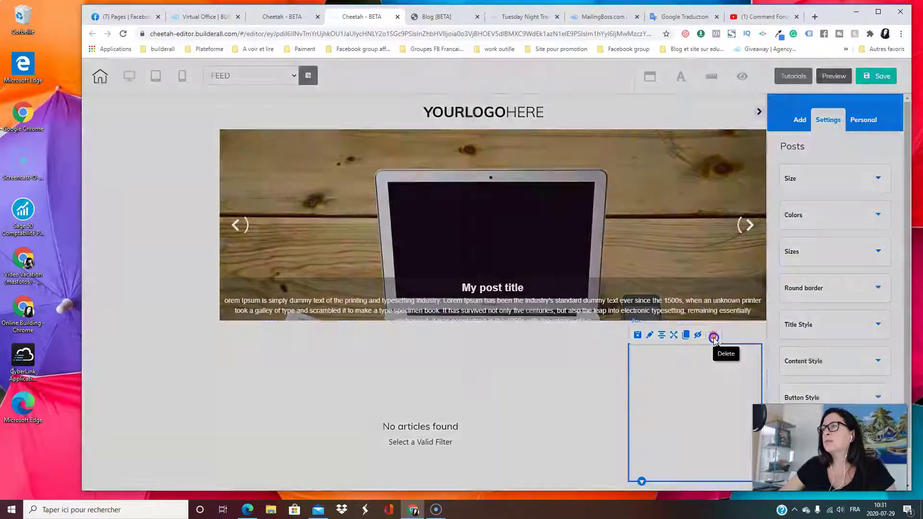
{"action": "left_click", "coordinate": [713, 335]}
{"action": "left_click", "coordinate": [523, 285]}
{"action": "scroll", "coordinate": [519, 287], "scroll_direction": "down", "scroll_amount": 5}
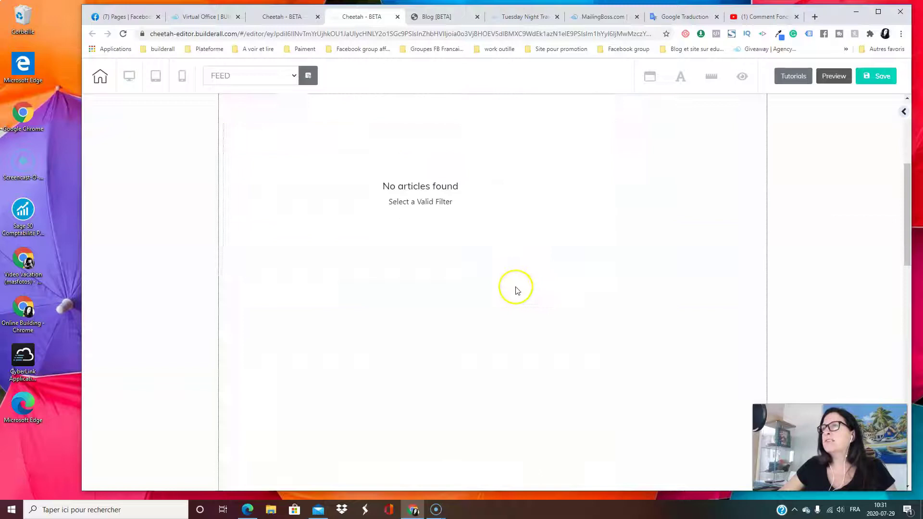
Widen the Posts block across the page by dragging its corner handle right
{"action": "left_click", "coordinate": [503, 235]}
{"action": "left_click_drag", "start_coordinate": [617, 266], "coordinate": [748, 266]}
{"action": "left_click", "coordinate": [377, 360]}
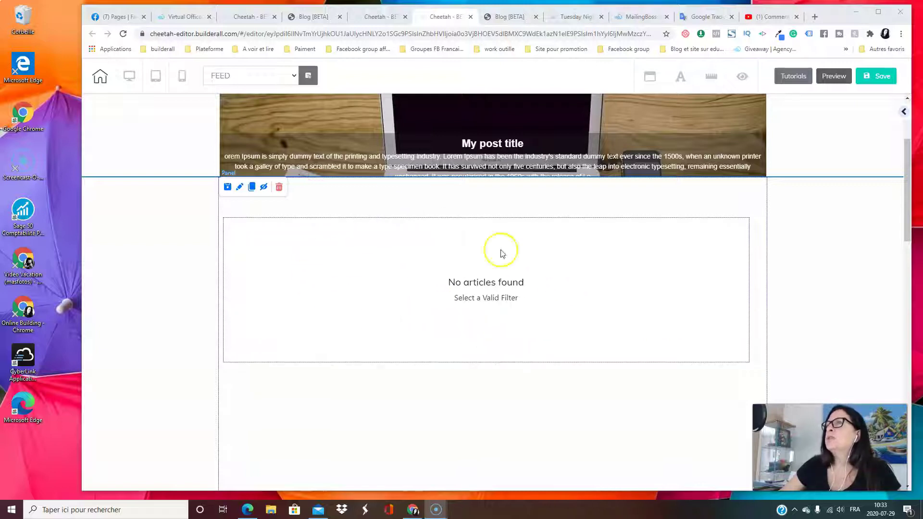
Set the Screencast o Matic post's time cycle to Instantaneous and save the post
{"action": "left_click", "coordinate": [315, 17]}
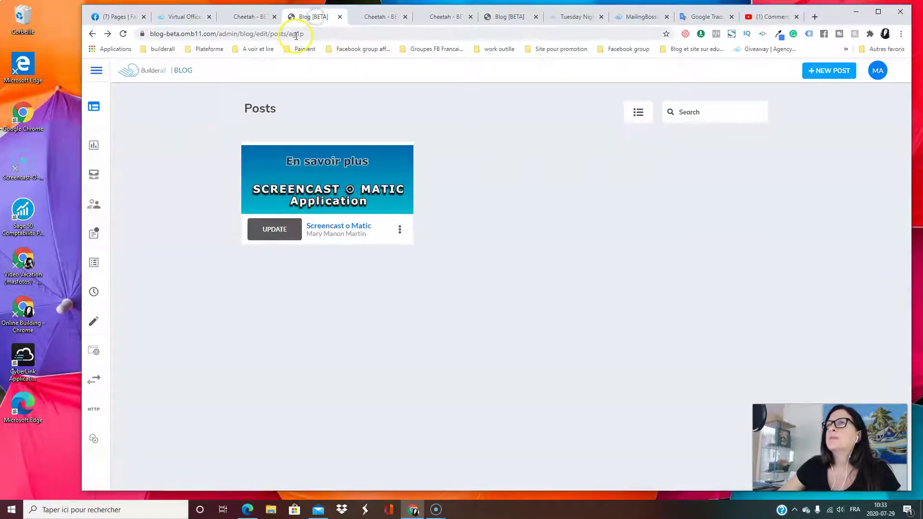
{"action": "mouse_move", "coordinate": [83, 223]}
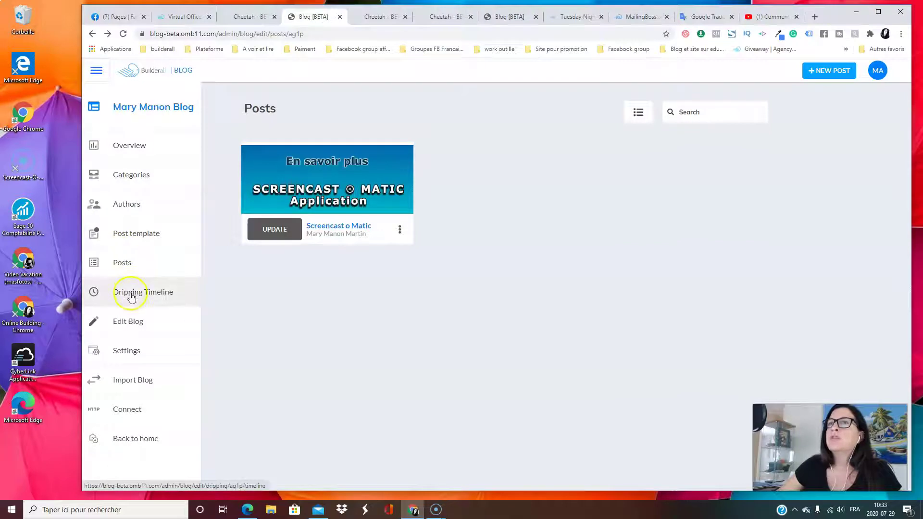
{"action": "left_click", "coordinate": [274, 230]}
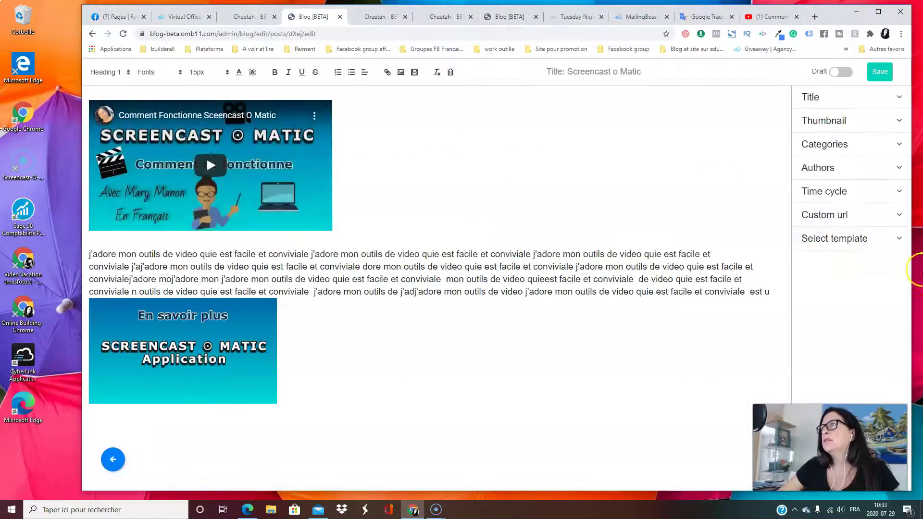
{"action": "left_click", "coordinate": [865, 212]}
{"action": "left_click", "coordinate": [861, 198]}
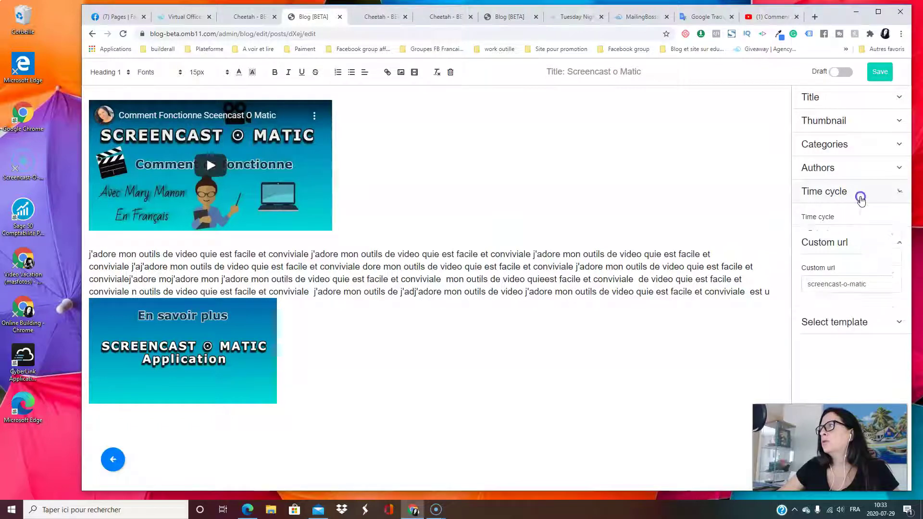
{"action": "left_click", "coordinate": [860, 231]}
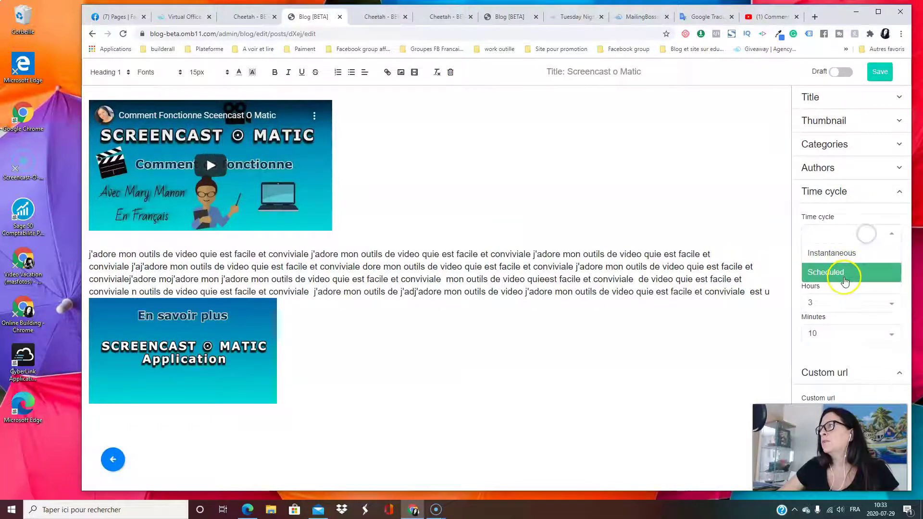
{"action": "left_click", "coordinate": [832, 253]}
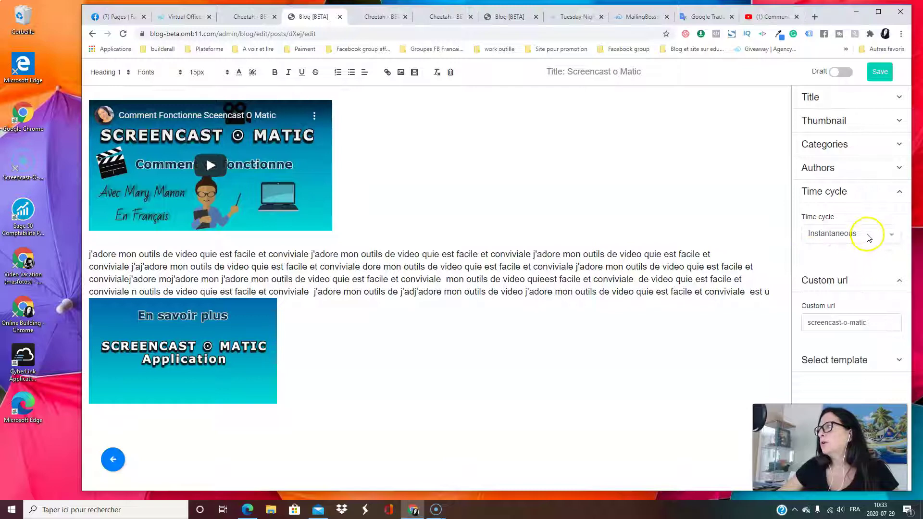
{"action": "left_click", "coordinate": [878, 72]}
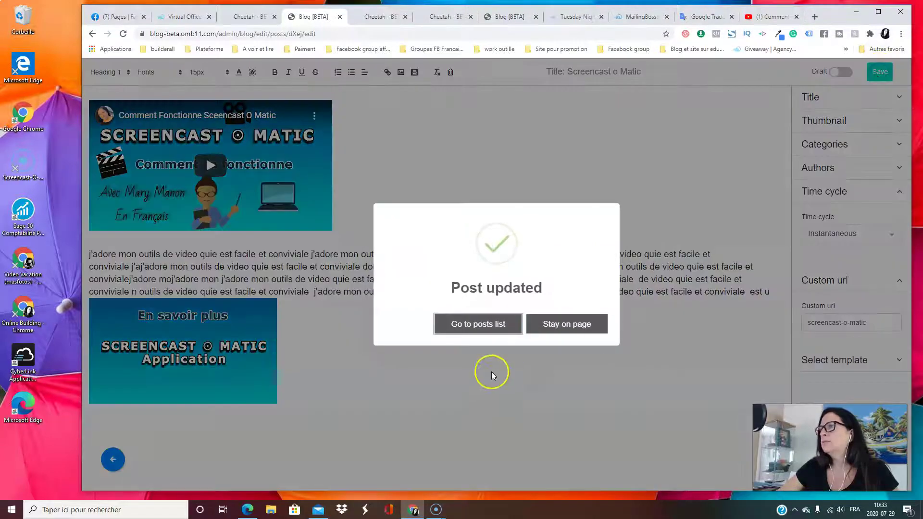
Return to the posts list and then to the Cheetah POST page editor
{"action": "left_click", "coordinate": [481, 324]}
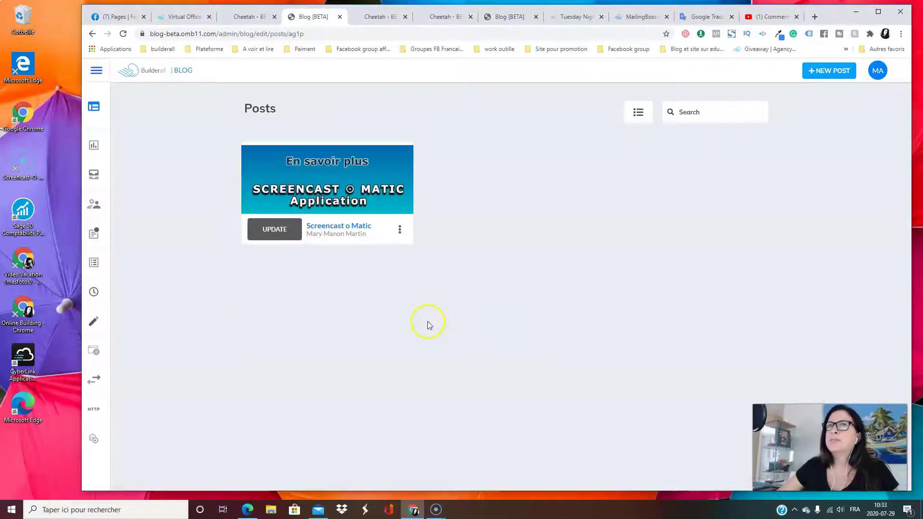
{"action": "left_click", "coordinate": [384, 19]}
{"action": "scroll", "coordinate": [410, 181], "scroll_direction": "up", "scroll_amount": 3}
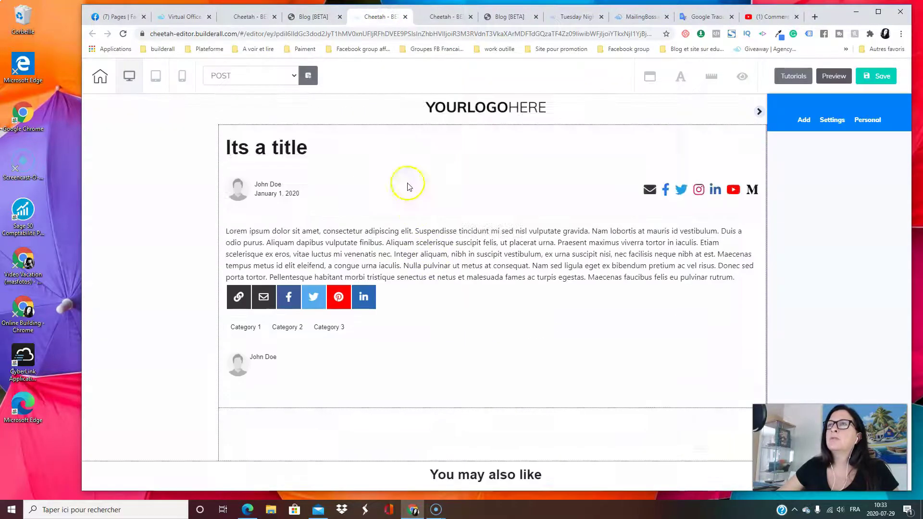
Close the leftover Cheetah post and FEED editor tabs without saving
{"action": "left_click", "coordinate": [405, 17]}
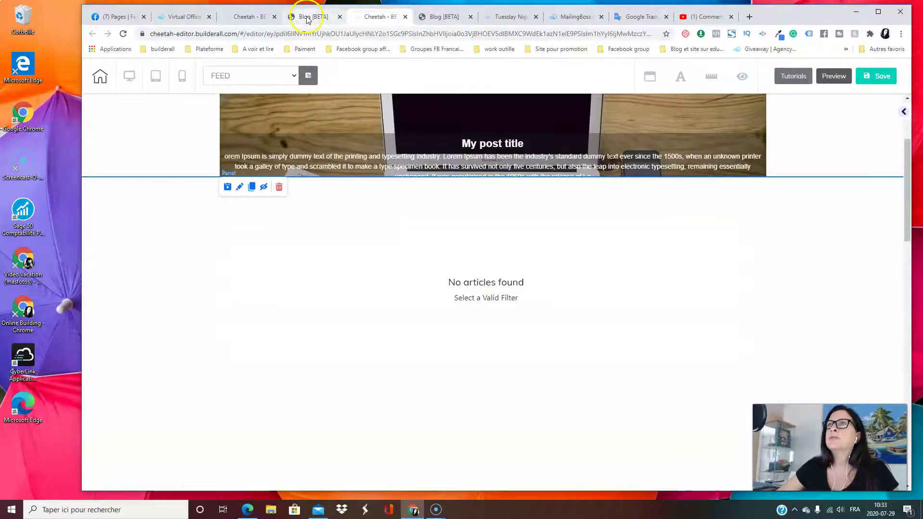
{"action": "left_click", "coordinate": [305, 17]}
{"action": "left_click", "coordinate": [406, 18]}
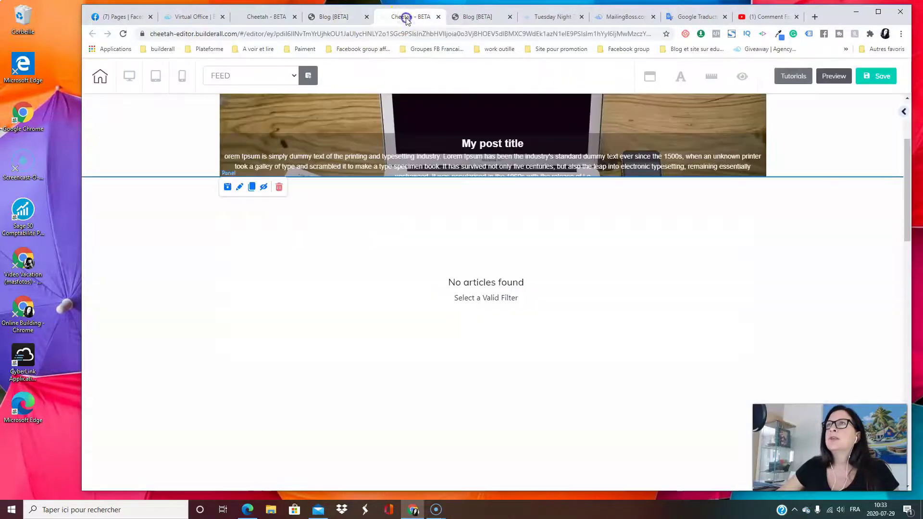
{"action": "left_click", "coordinate": [438, 17]}
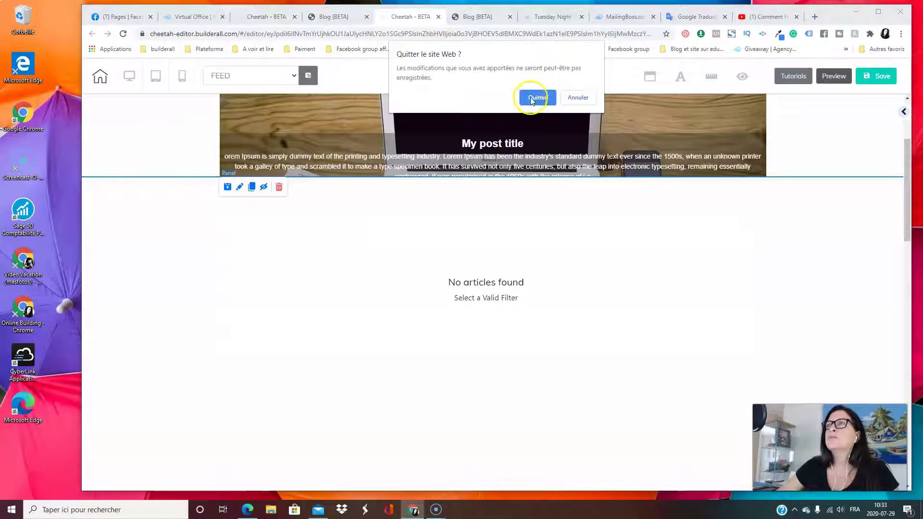
{"action": "left_click", "coordinate": [536, 97]}
Reload the site's page list and reopen the FEED page in the editor
{"action": "left_click", "coordinate": [371, 19]}
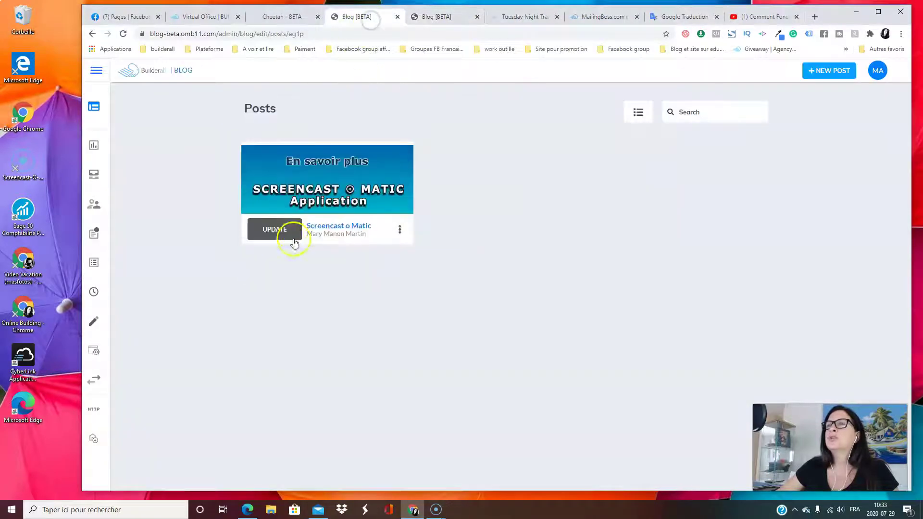
{"action": "mouse_move", "coordinate": [102, 97]}
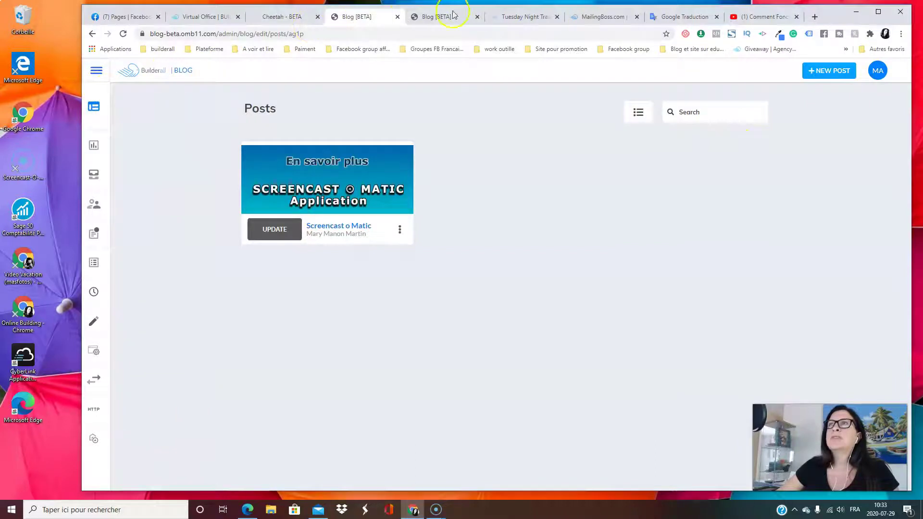
{"action": "left_click", "coordinate": [276, 19]}
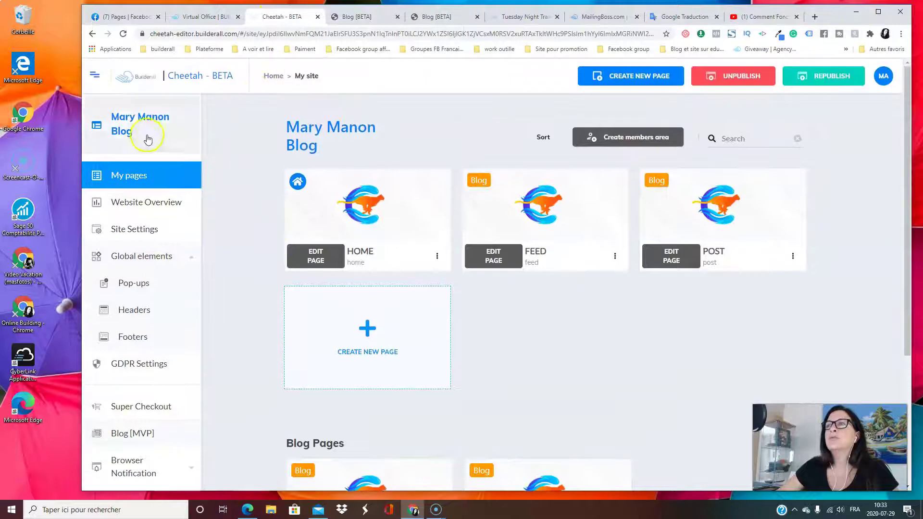
{"action": "left_click", "coordinate": [123, 35]}
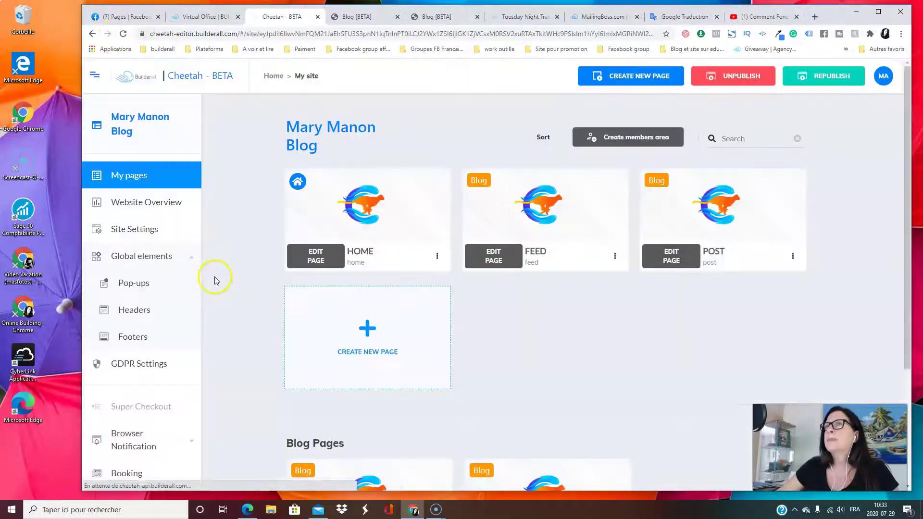
{"action": "left_click", "coordinate": [833, 77]}
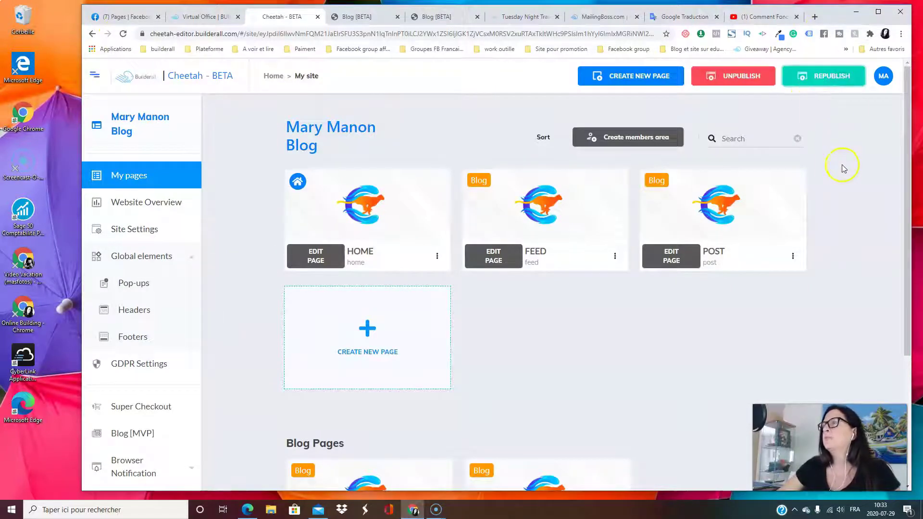
{"action": "left_click", "coordinate": [488, 257]}
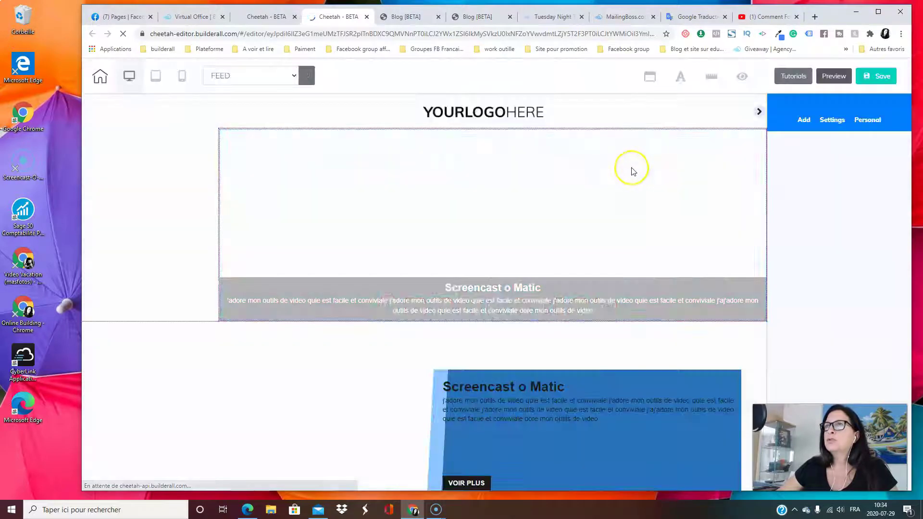
Scroll the FEED page to check the Screencast o Matic post card and pagination
{"action": "scroll", "coordinate": [476, 235], "scroll_direction": "down", "scroll_amount": 3}
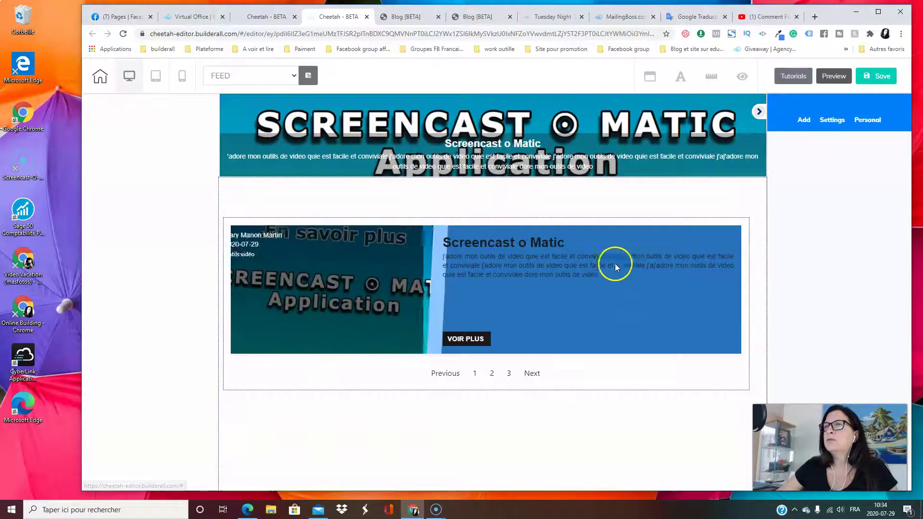
{"action": "scroll", "coordinate": [629, 279], "scroll_direction": "down", "scroll_amount": 3}
{"action": "scroll", "coordinate": [648, 295], "scroll_direction": "up", "scroll_amount": 5}
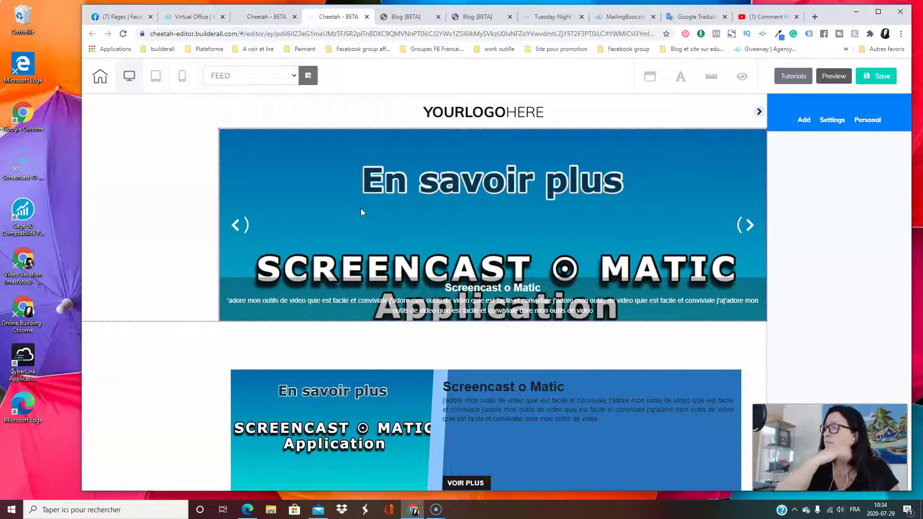
{"action": "scroll", "coordinate": [418, 212], "scroll_direction": "down", "scroll_amount": 3}
{"action": "scroll", "coordinate": [567, 257], "scroll_direction": "up", "scroll_amount": 3}
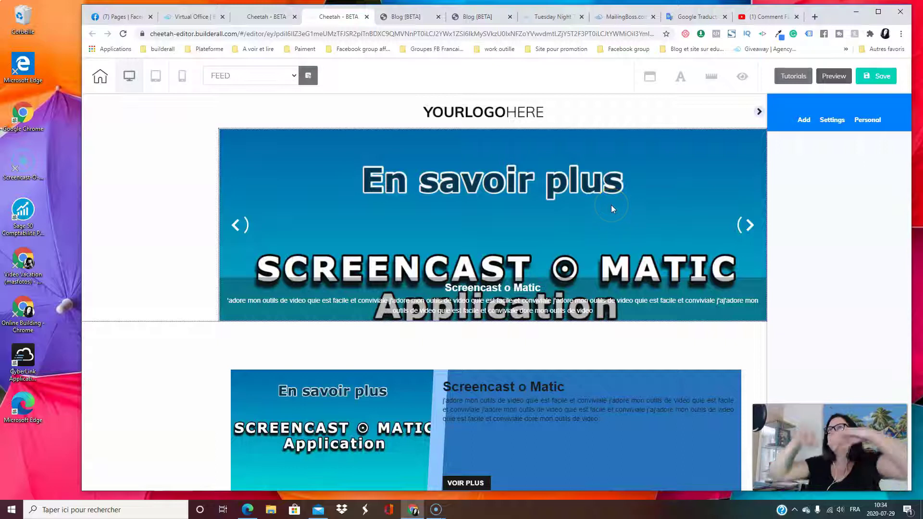
Select the header row and then the YOURLOGOHERE logo image
{"action": "left_click", "coordinate": [743, 131]}
{"action": "left_click", "coordinate": [477, 110]}
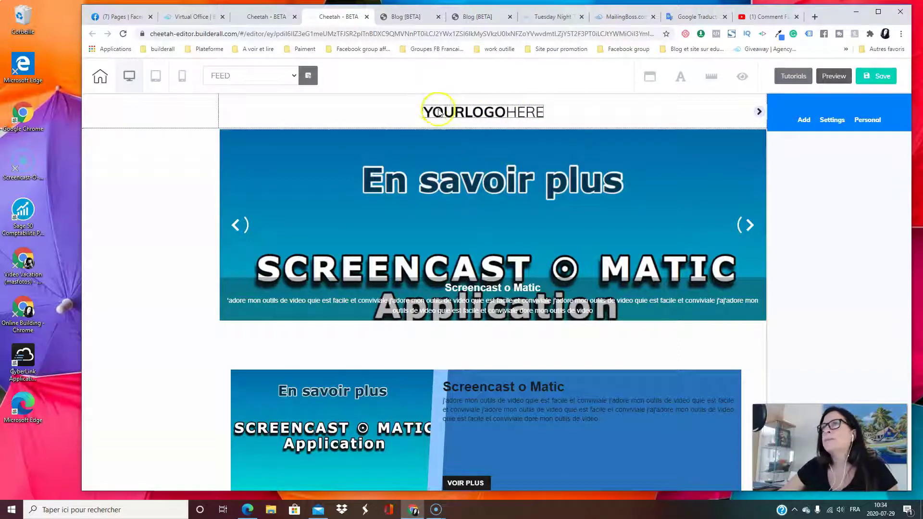
{"action": "scroll", "coordinate": [509, 170], "scroll_direction": "down", "scroll_amount": 3}
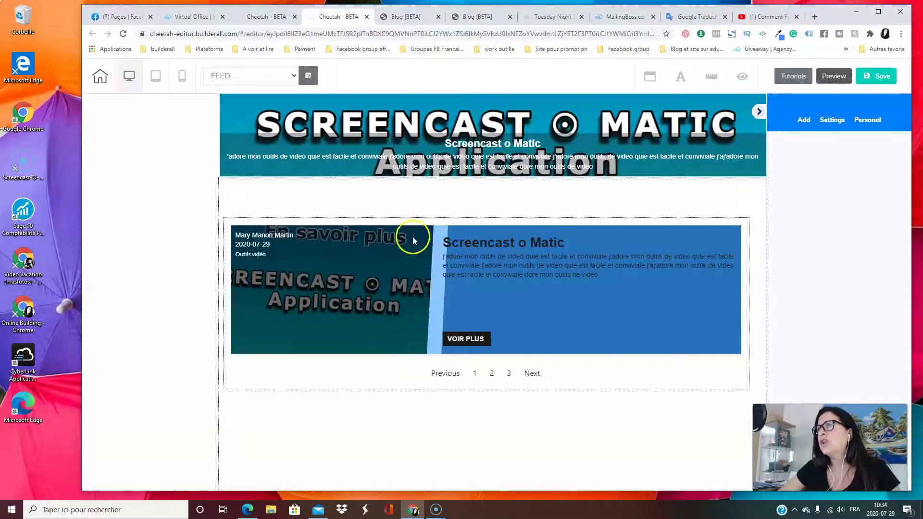
{"action": "scroll", "coordinate": [335, 176], "scroll_direction": "up", "scroll_amount": 3}
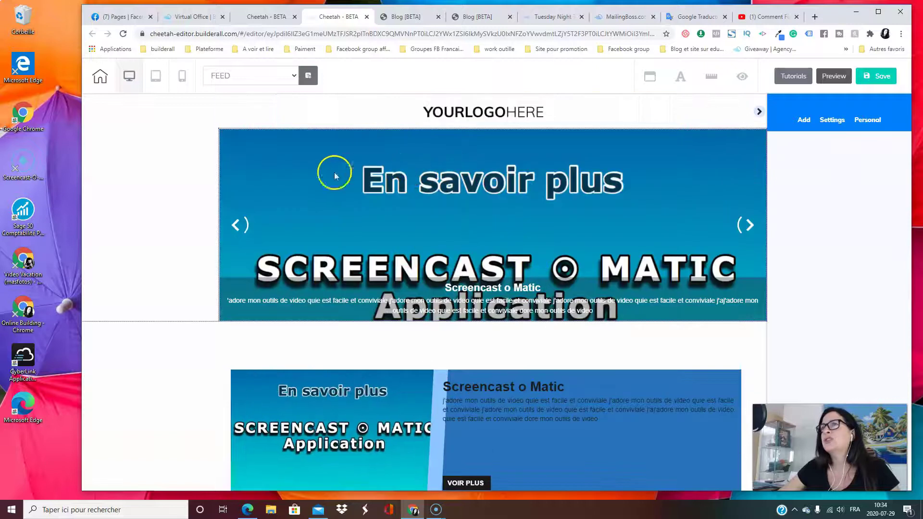
{"action": "left_click", "coordinate": [514, 114]}
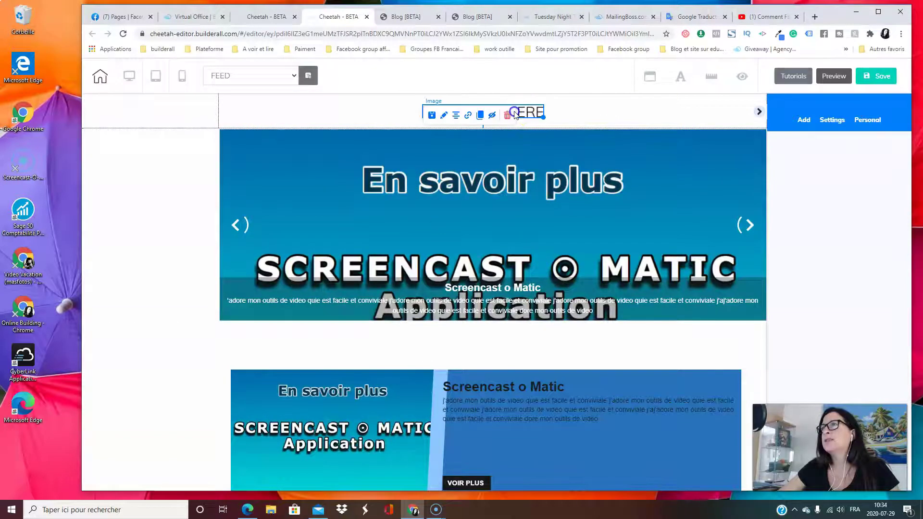
Centre the YOURLOGOHERE logo image within the FEED page header
{"action": "left_click", "coordinate": [445, 116]}
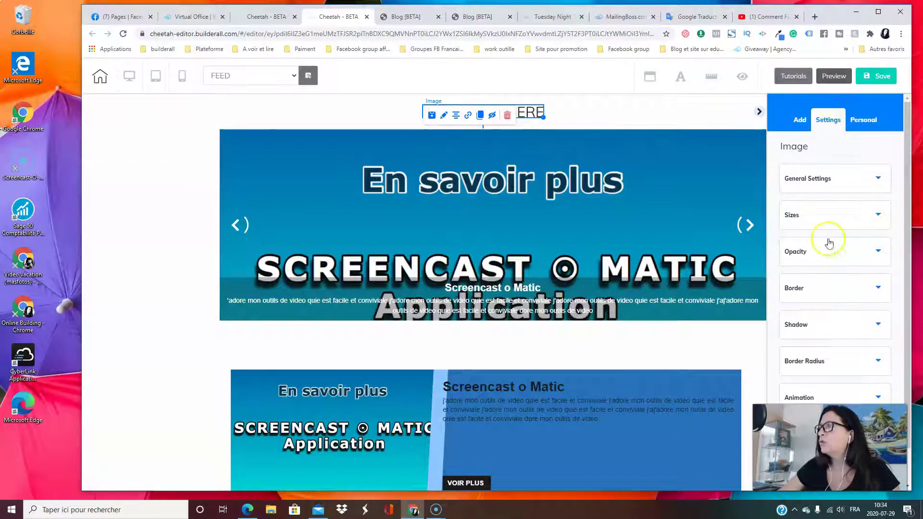
{"action": "scroll", "coordinate": [835, 216], "scroll_direction": "down", "scroll_amount": 1}
{"action": "left_click", "coordinate": [438, 117]}
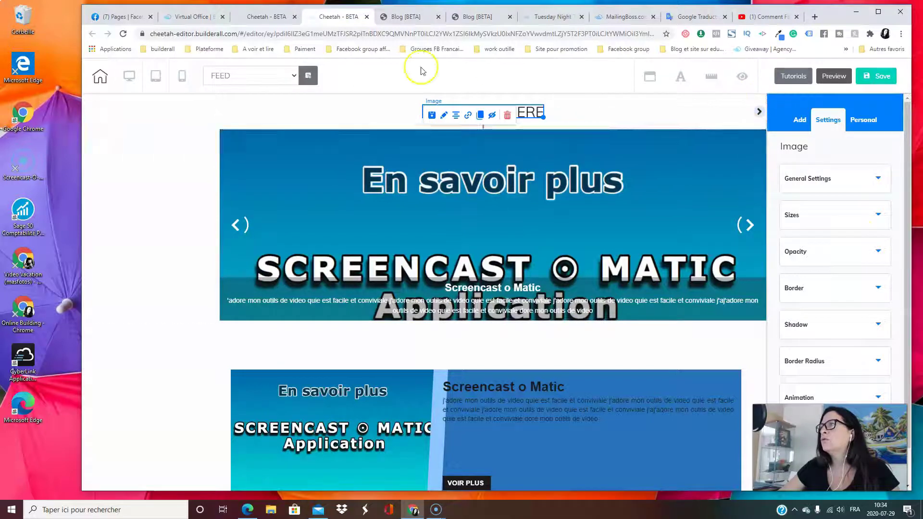
{"action": "left_click", "coordinate": [459, 118]}
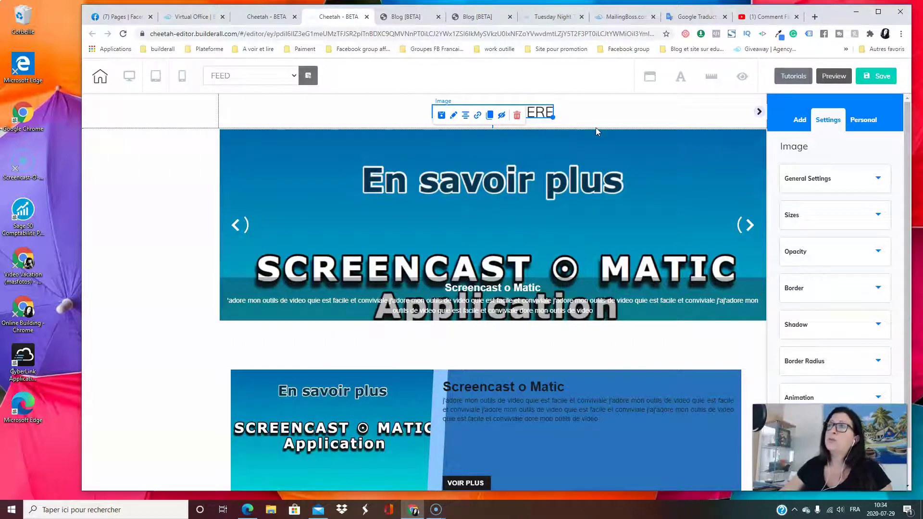
Select the blog news slider below the header
{"action": "scroll", "coordinate": [270, 144], "scroll_direction": "down", "scroll_amount": 1}
{"action": "left_click", "coordinate": [549, 199]}
{"action": "scroll", "coordinate": [529, 207], "scroll_direction": "up", "scroll_amount": 1}
{"action": "mouse_move", "coordinate": [506, 215]}
{"action": "left_mouse_down"}
{"action": "mouse_move", "coordinate": [456, 208]}
{"action": "mouse_move", "coordinate": [476, 225]}
{"action": "mouse_move", "coordinate": [507, 211]}
{"action": "left_mouse_up"}
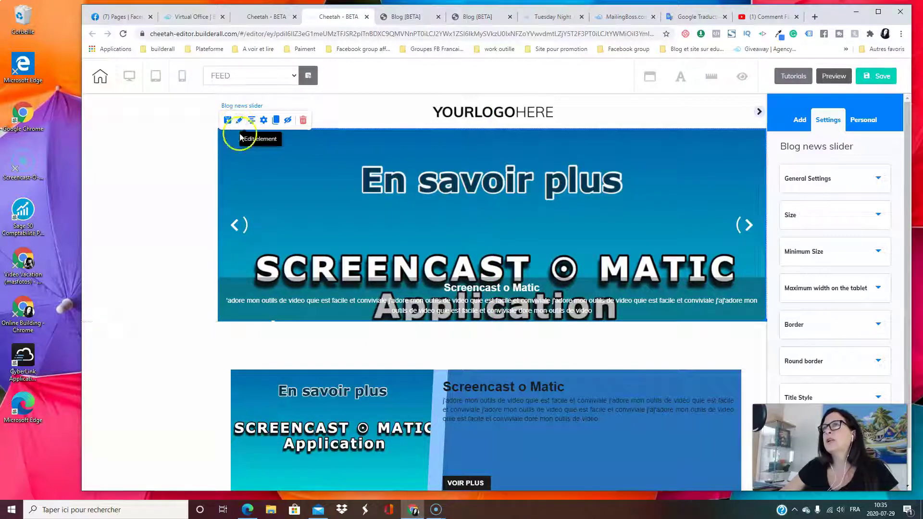
Set the blog news slider's Arrow Size to 34 and Opacity to 95
{"action": "left_click", "coordinate": [855, 188]}
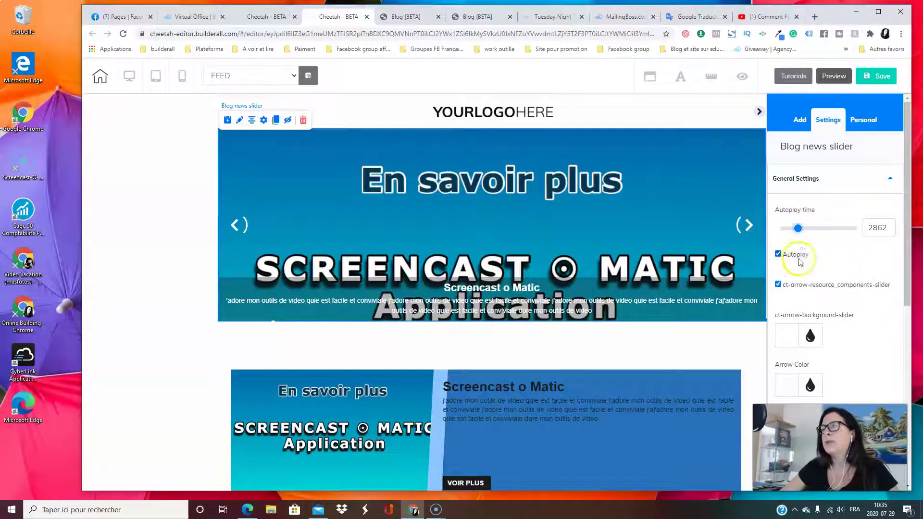
{"action": "scroll", "coordinate": [800, 262], "scroll_direction": "down", "scroll_amount": 1}
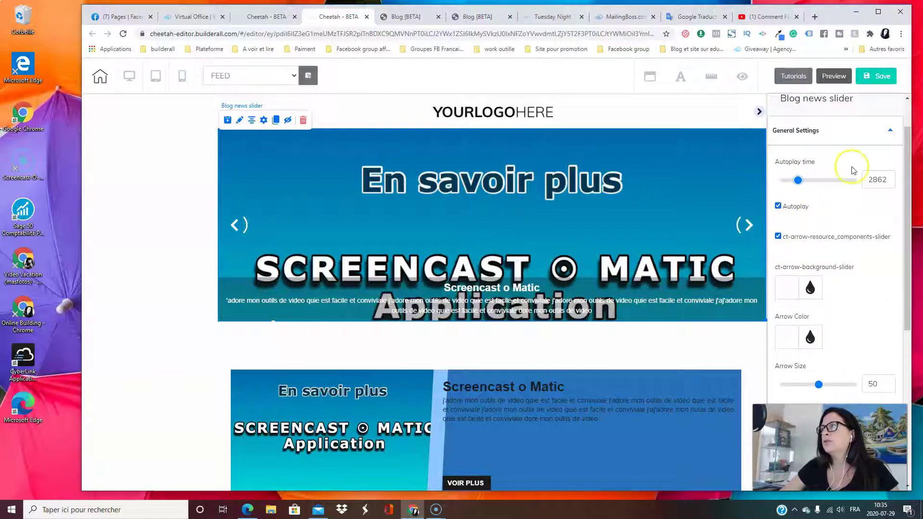
{"action": "scroll", "coordinate": [845, 226], "scroll_direction": "down", "scroll_amount": 5}
{"action": "scroll", "coordinate": [836, 221], "scroll_direction": "up", "scroll_amount": 4}
{"action": "scroll", "coordinate": [834, 217], "scroll_direction": "down", "scroll_amount": 1}
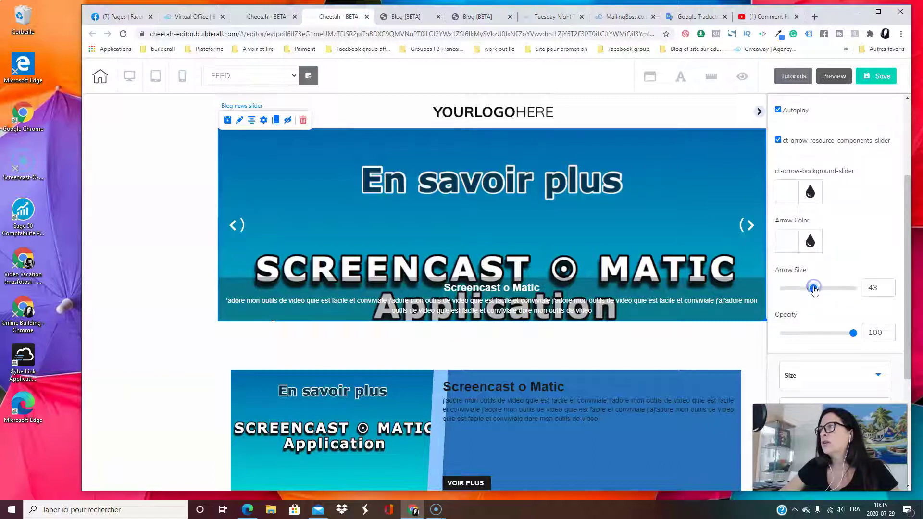
{"action": "left_click", "coordinate": [854, 333]}
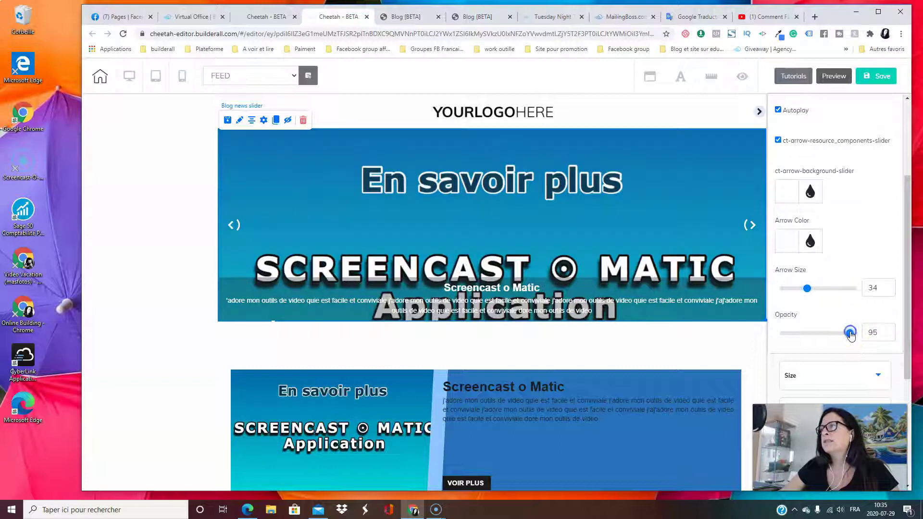
{"action": "scroll", "coordinate": [823, 228], "scroll_direction": "up", "scroll_amount": 2}
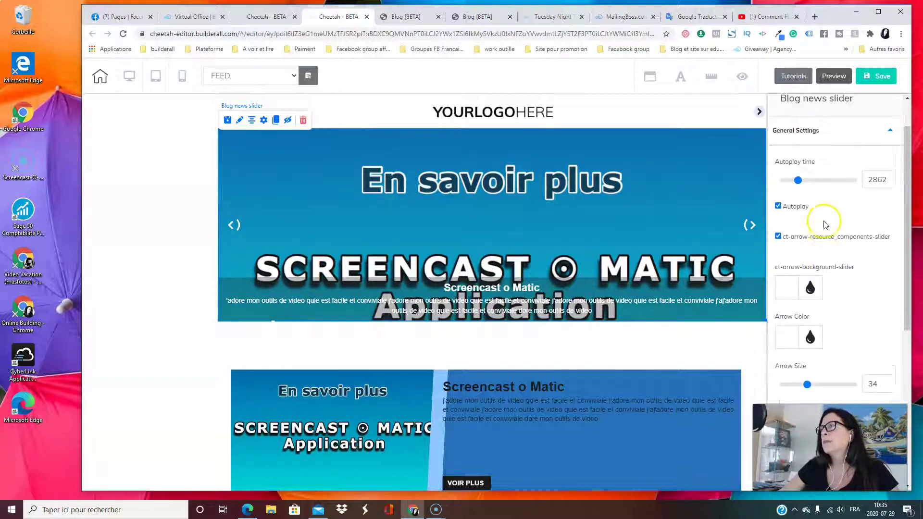
{"action": "left_click", "coordinate": [825, 137]}
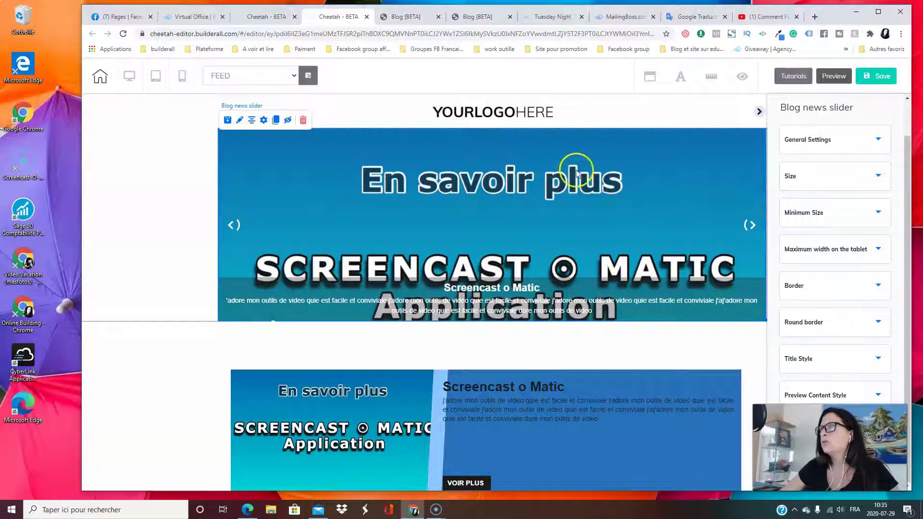
Set the slider's Border Size to 2 and Border Shape to double
{"action": "left_click", "coordinate": [828, 286]}
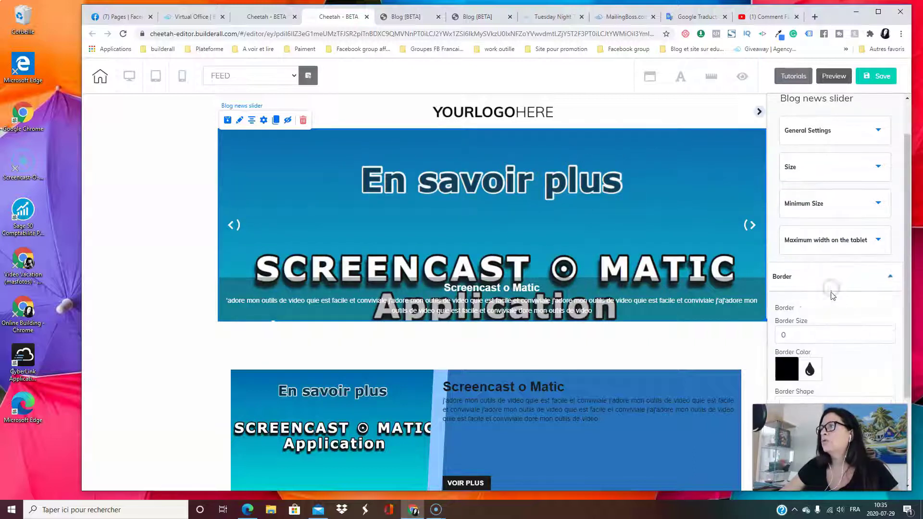
{"action": "scroll", "coordinate": [837, 289], "scroll_direction": "down", "scroll_amount": 3}
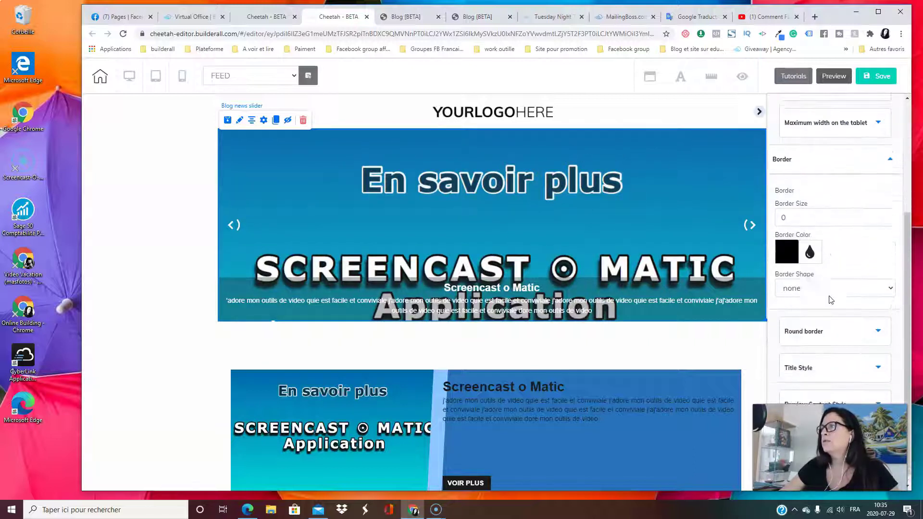
{"action": "left_click", "coordinate": [787, 244]}
{"action": "left_click", "coordinate": [820, 208]}
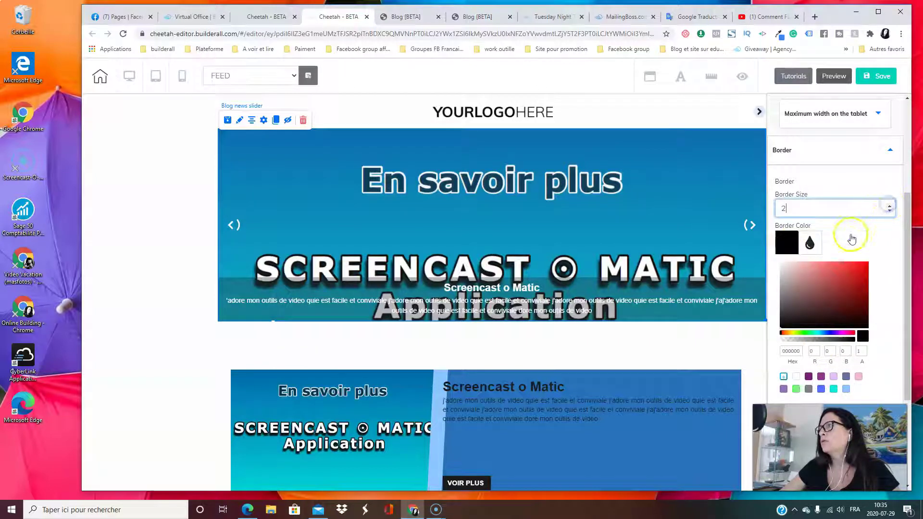
{"action": "scroll", "coordinate": [855, 274], "scroll_direction": "down", "scroll_amount": 3}
{"action": "left_click", "coordinate": [792, 153]}
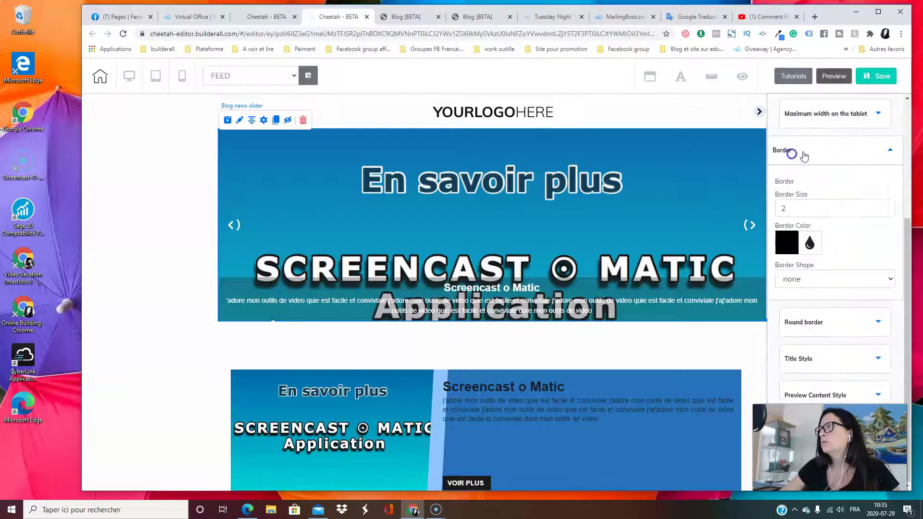
{"action": "left_click", "coordinate": [822, 281]}
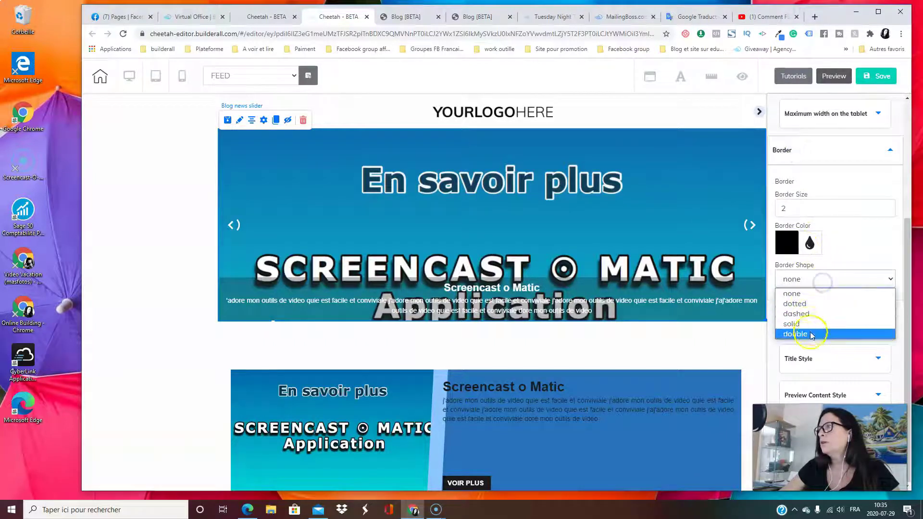
{"action": "left_click", "coordinate": [812, 335]}
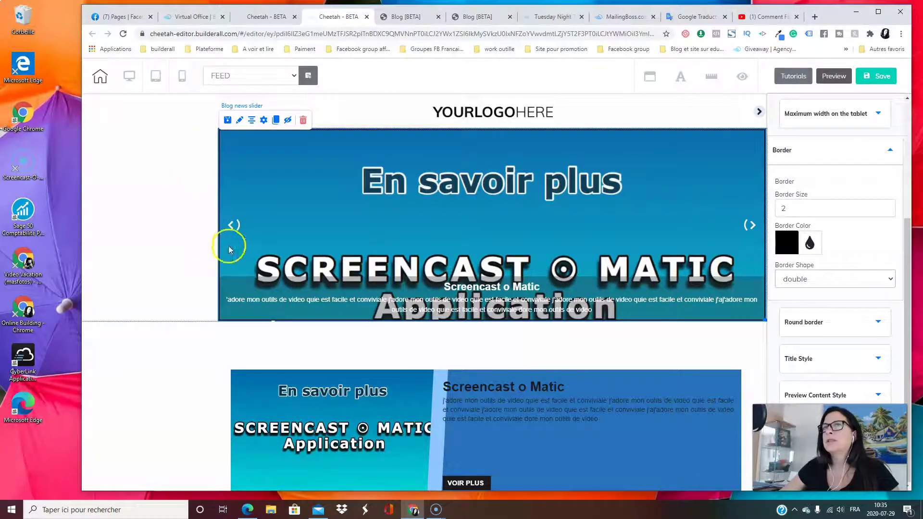
{"action": "left_click", "coordinate": [814, 151]}
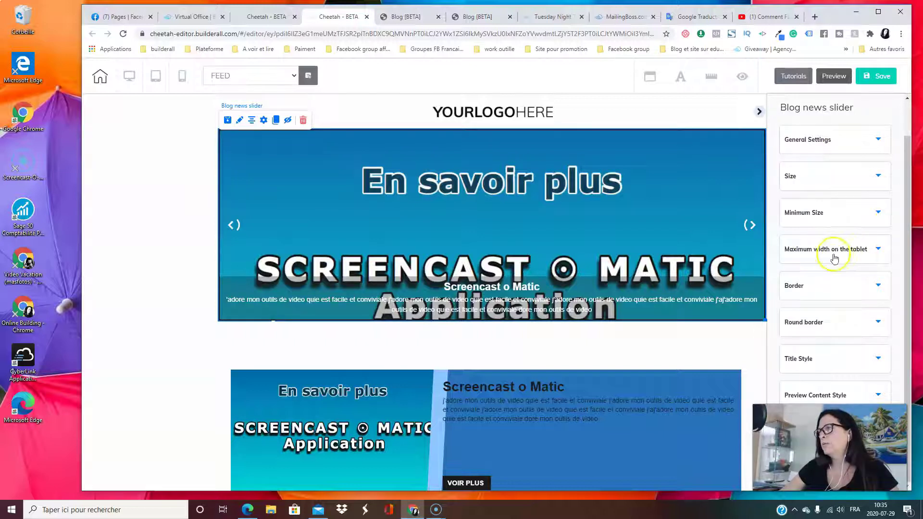
{"action": "left_click", "coordinate": [858, 394]}
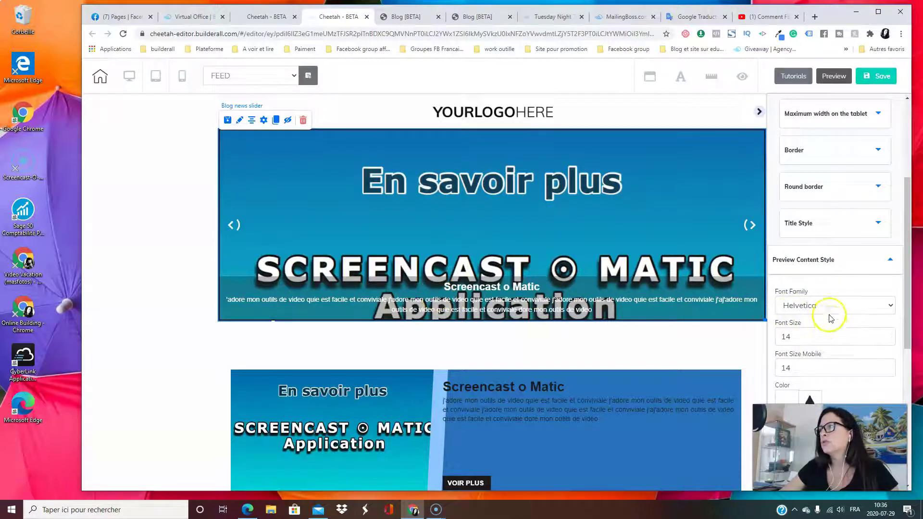
Set the slider's preview text font size to 15 on desktop, keeping mobile at 14
{"action": "left_click", "coordinate": [890, 334]}
{"action": "left_click", "coordinate": [890, 334]}
{"action": "left_click", "coordinate": [890, 334]}
{"action": "left_click", "coordinate": [890, 334]}
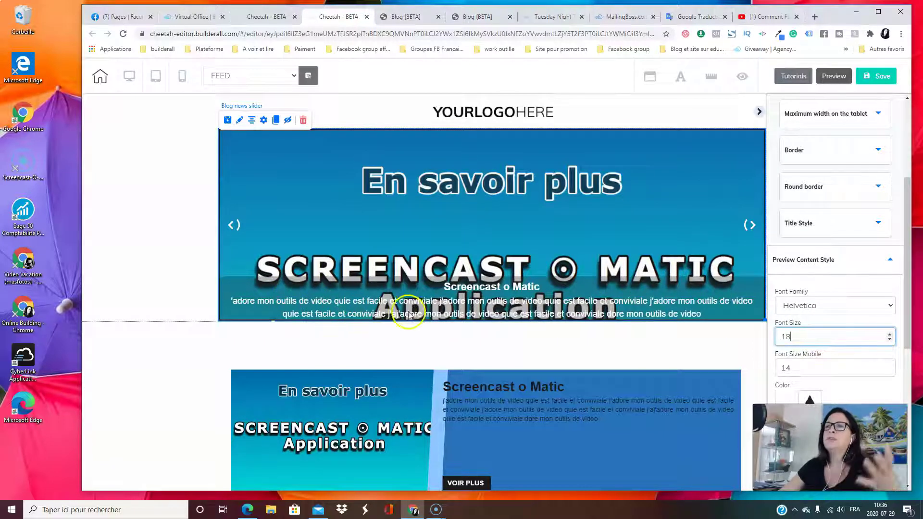
{"action": "left_click", "coordinate": [889, 341]}
{"action": "left_click", "coordinate": [889, 340]}
{"action": "left_click", "coordinate": [889, 341]}
{"action": "left_click", "coordinate": [889, 341]}
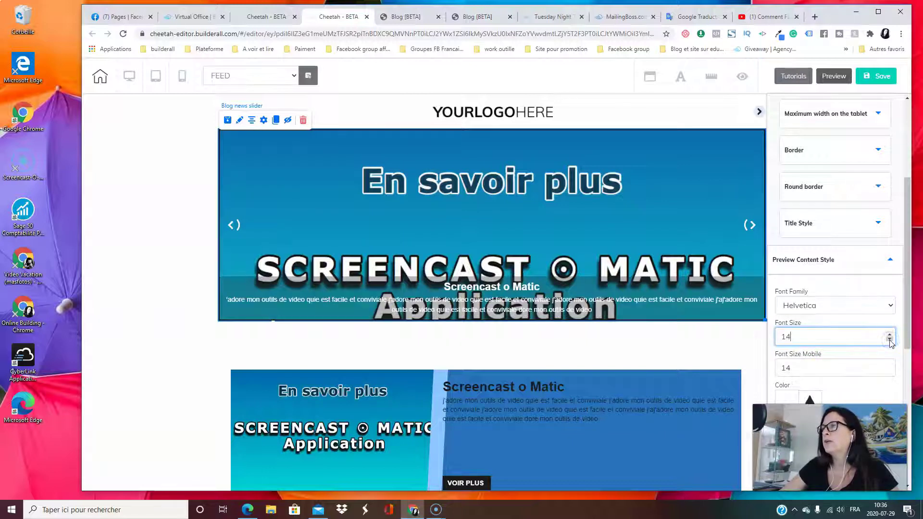
{"action": "left_click", "coordinate": [607, 303]}
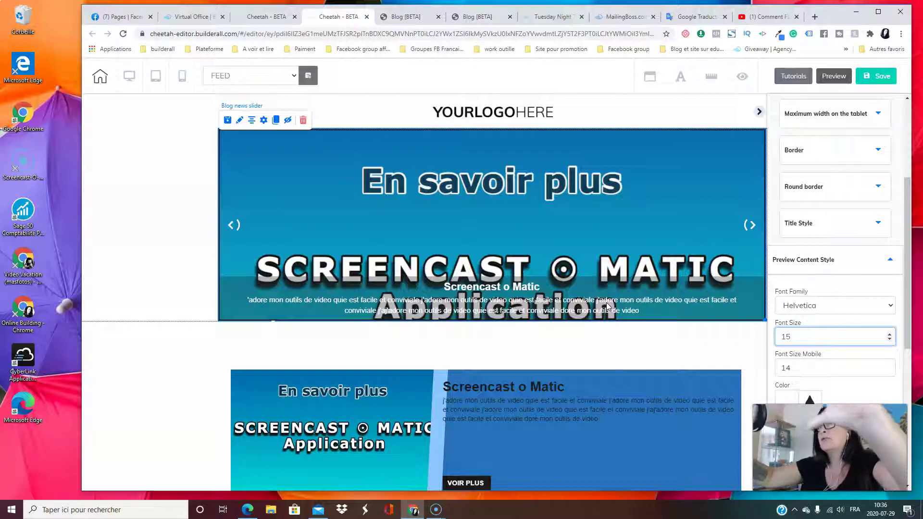
{"action": "left_click", "coordinate": [833, 325]}
{"action": "left_click", "coordinate": [855, 262]}
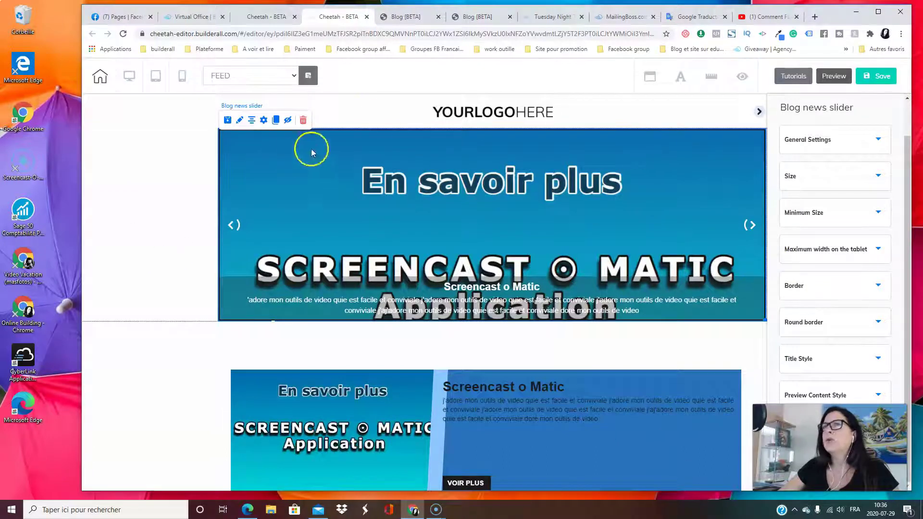
Drag the Posts block upward, closer to the blog news slider
{"action": "scroll", "coordinate": [234, 225], "scroll_direction": "down", "scroll_amount": 4}
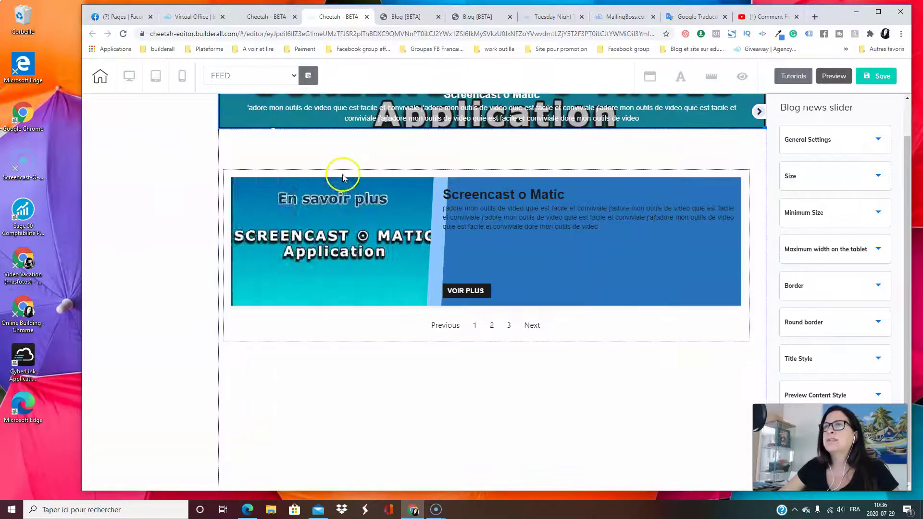
{"action": "left_click", "coordinate": [609, 330]}
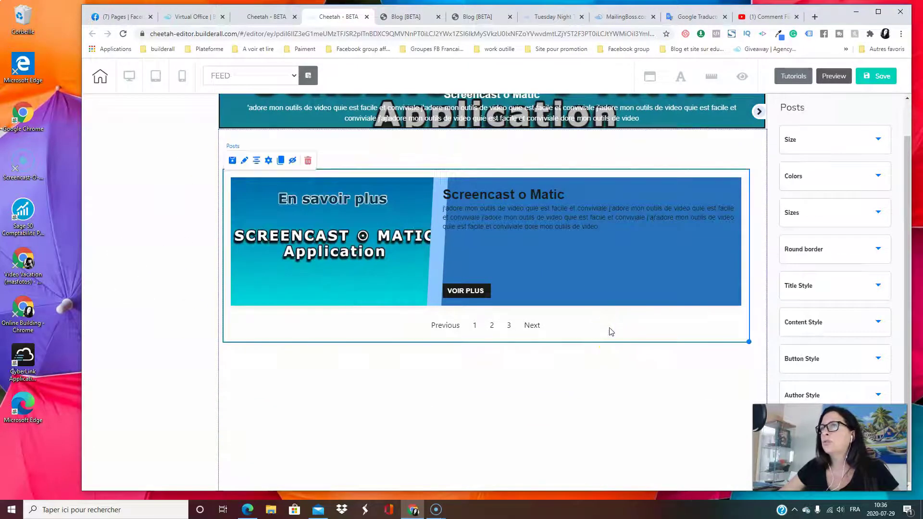
{"action": "left_click_drag", "start_coordinate": [609, 330], "coordinate": [621, 369]}
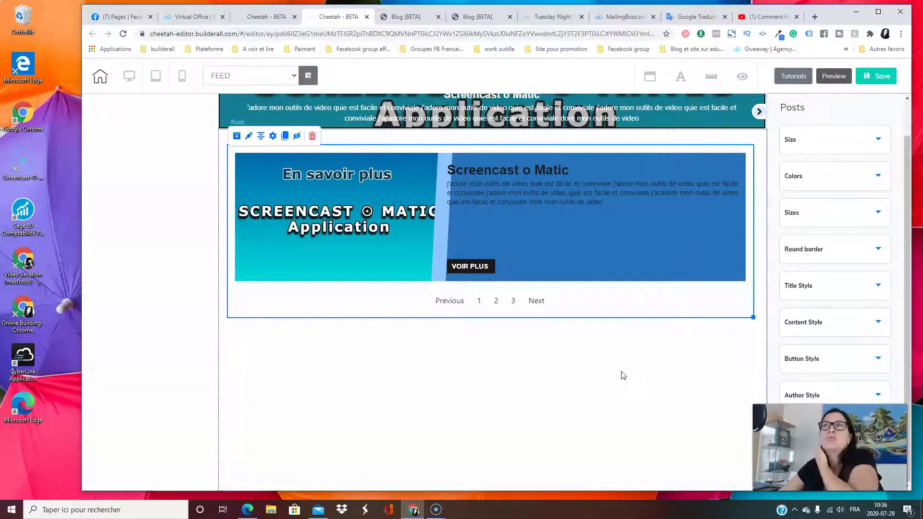
{"action": "scroll", "coordinate": [621, 371], "scroll_direction": "up", "scroll_amount": 3}
{"action": "left_click", "coordinate": [664, 470]}
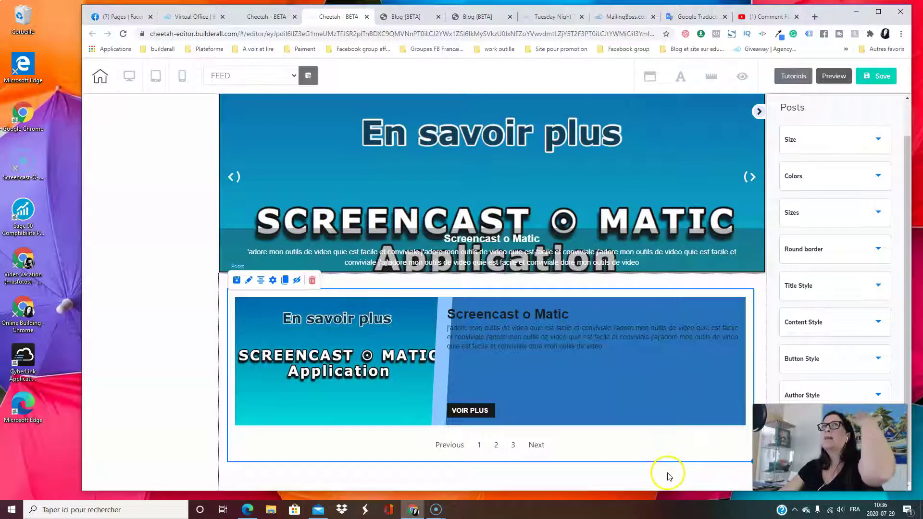
{"action": "scroll", "coordinate": [668, 461], "scroll_direction": "down", "scroll_amount": 2}
{"action": "left_click_drag", "start_coordinate": [562, 356], "coordinate": [591, 351]}
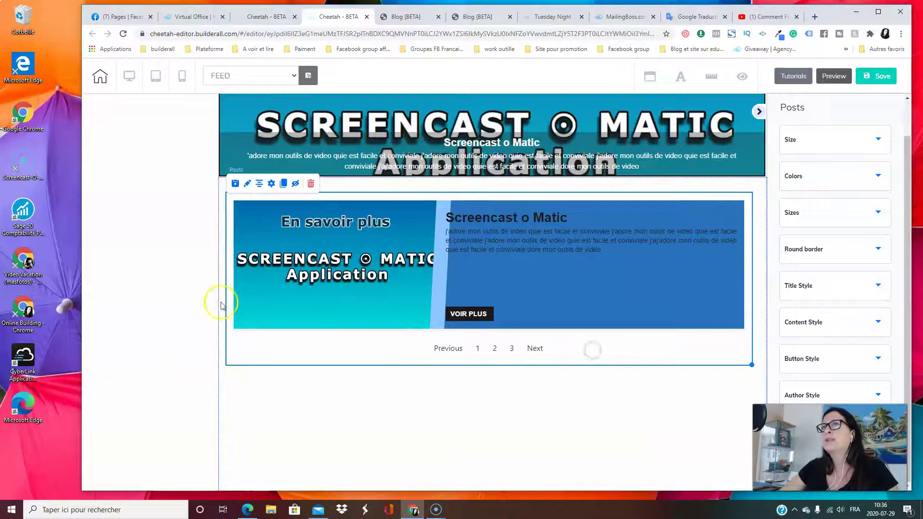
Lower the Posts block's Height Content to 900 and drag it narrower
{"action": "left_click", "coordinate": [249, 184]}
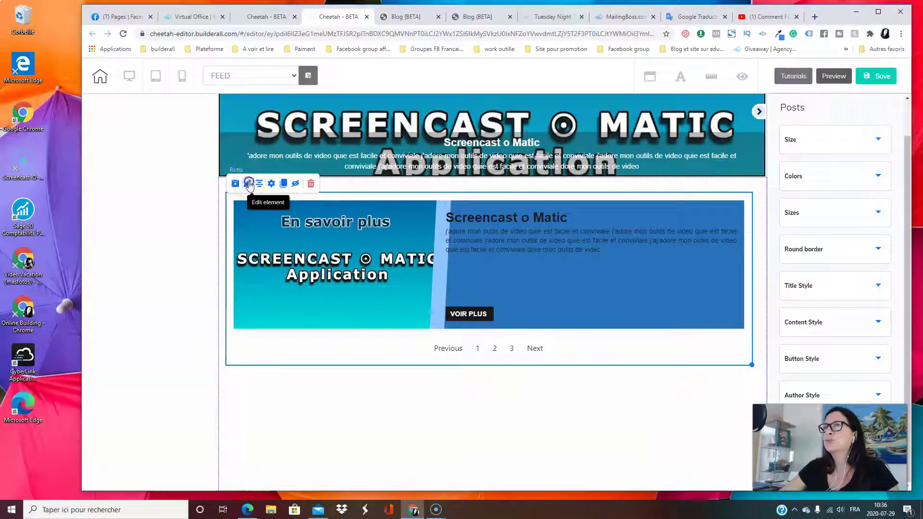
{"action": "left_click", "coordinate": [830, 142]}
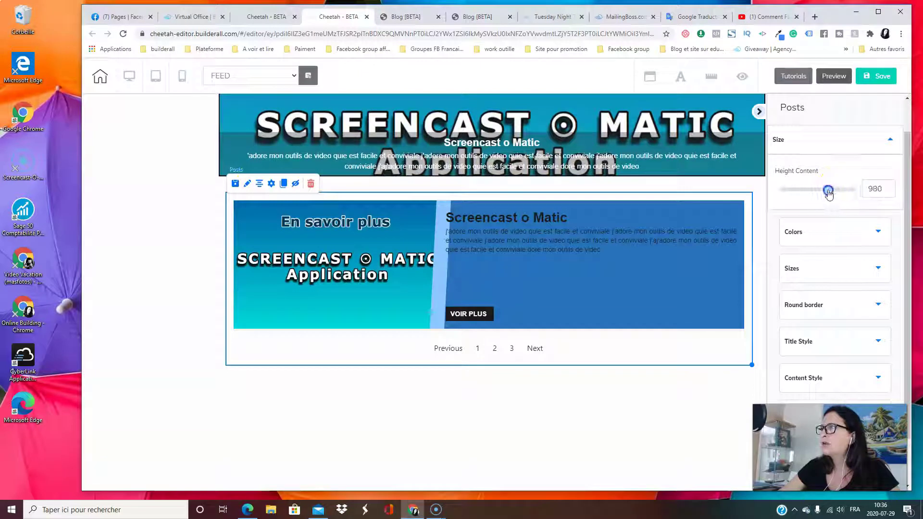
{"action": "left_click_drag", "start_coordinate": [818, 193], "coordinate": [825, 193]}
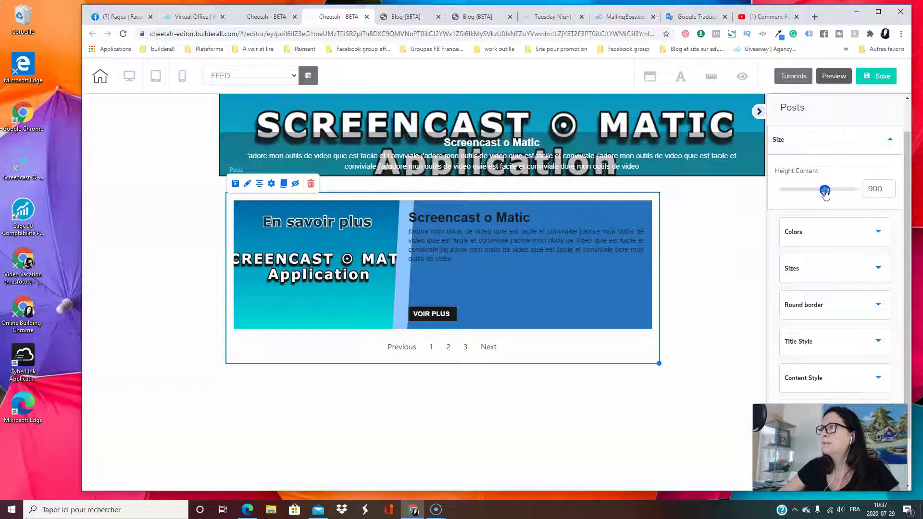
{"action": "left_click_drag", "start_coordinate": [659, 364], "coordinate": [602, 366]}
{"action": "left_click", "coordinate": [602, 304]}
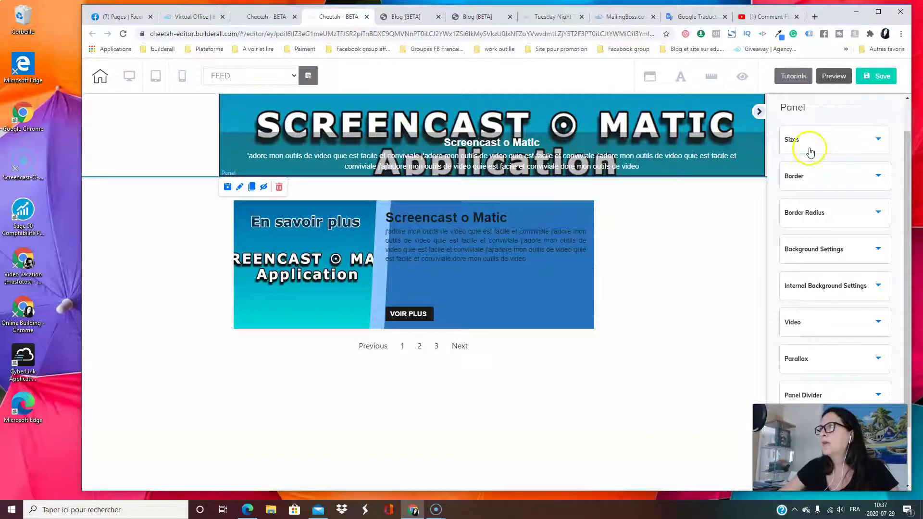
Enter 20 in the panel's top-left, top-right, bottom-right and bottom-left Border Radius fields
{"action": "left_click", "coordinate": [820, 186]}
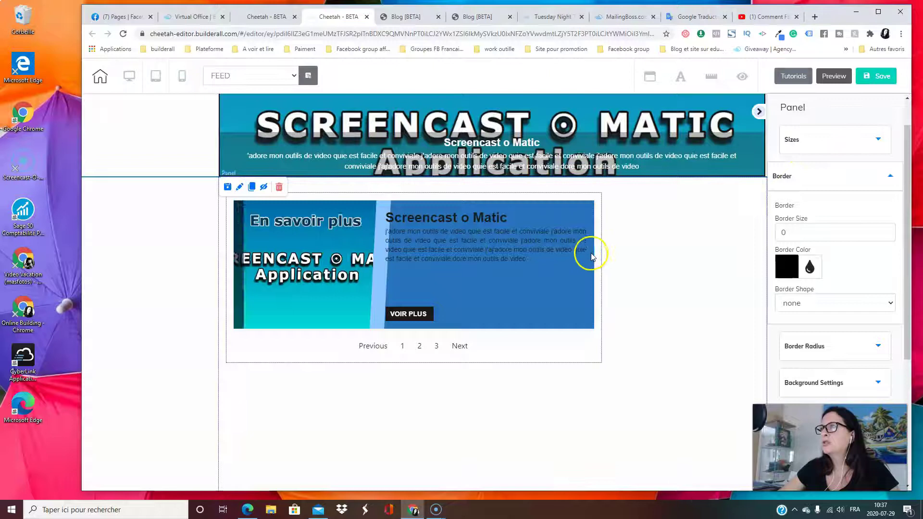
{"action": "left_click", "coordinate": [842, 179]}
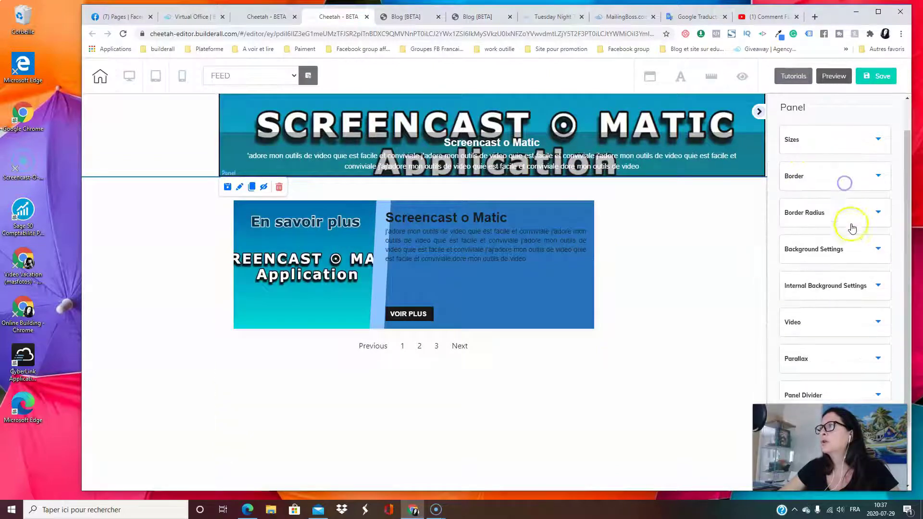
{"action": "scroll", "coordinate": [858, 215], "scroll_direction": "down", "scroll_amount": 1}
{"action": "left_click", "coordinate": [850, 171]}
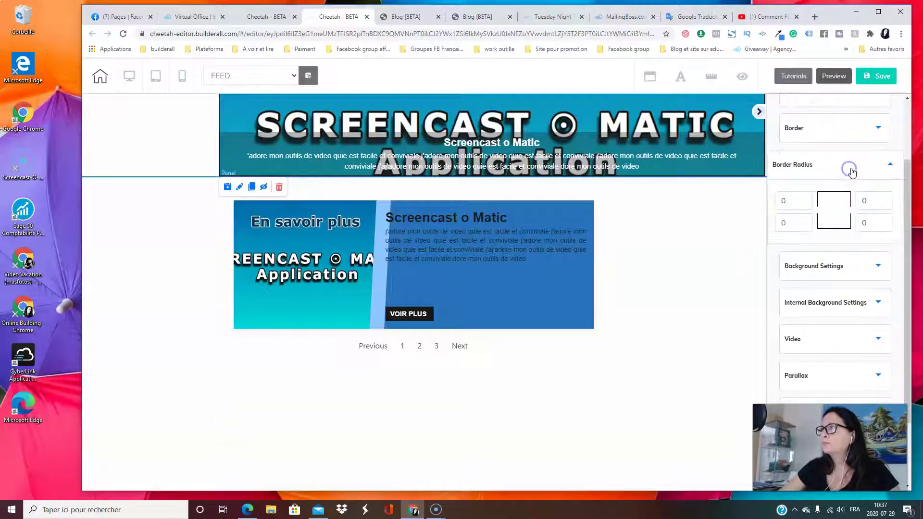
{"action": "left_click", "coordinate": [785, 207]}
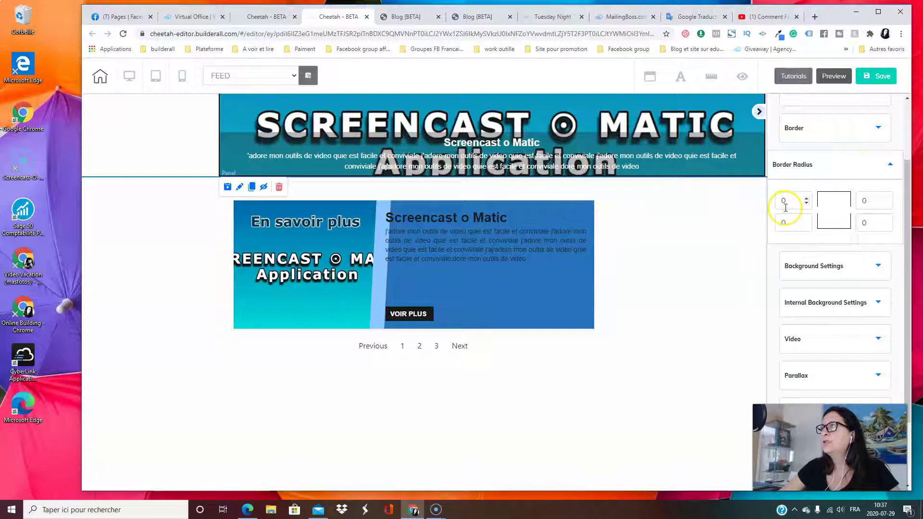
{"action": "left_click", "coordinate": [792, 200]}
{"action": "type", "text": "20"}
{"action": "double_click", "coordinate": [877, 198]}
{"action": "type", "text": "20"}
{"action": "double_click", "coordinate": [865, 223]}
{"action": "double_click", "coordinate": [784, 221]}
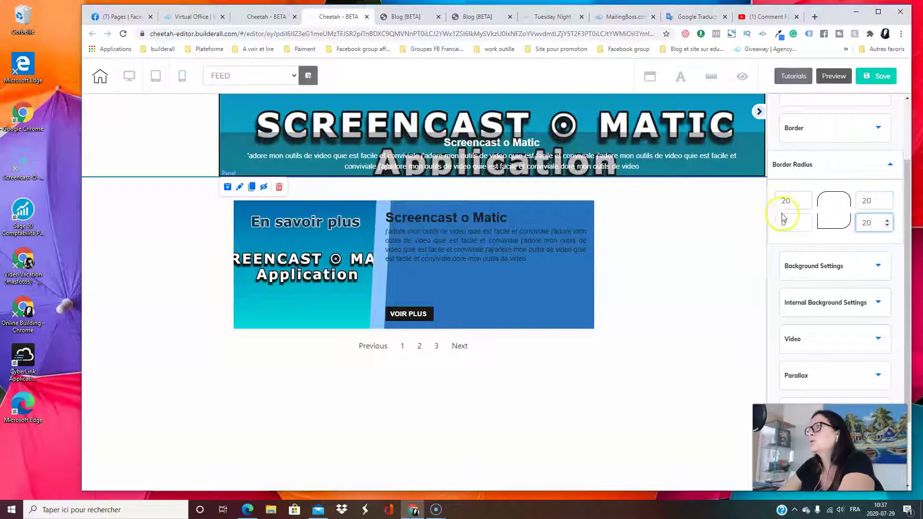
{"action": "left_click", "coordinate": [665, 268]}
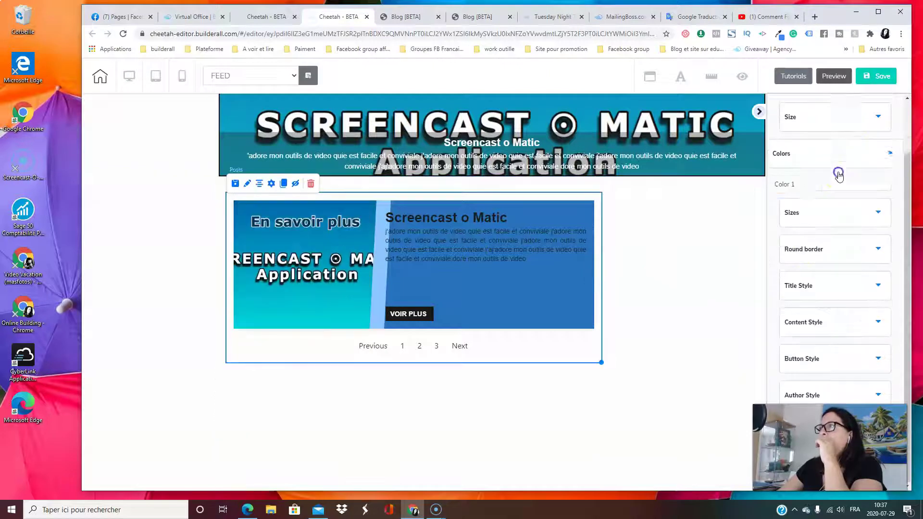
Look over the Posts block's title style, rounded-corner and sizing settings
{"action": "left_click", "coordinate": [841, 189]}
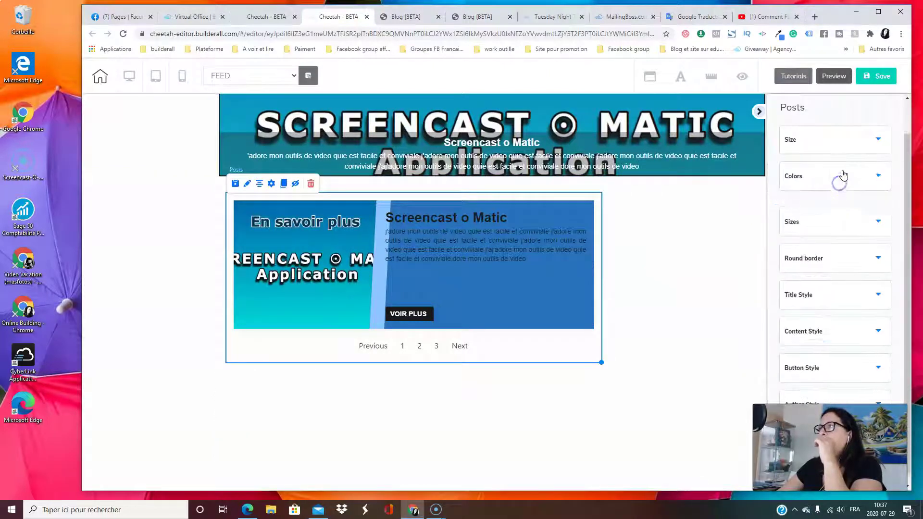
{"action": "scroll", "coordinate": [843, 192], "scroll_direction": "up", "scroll_amount": 1}
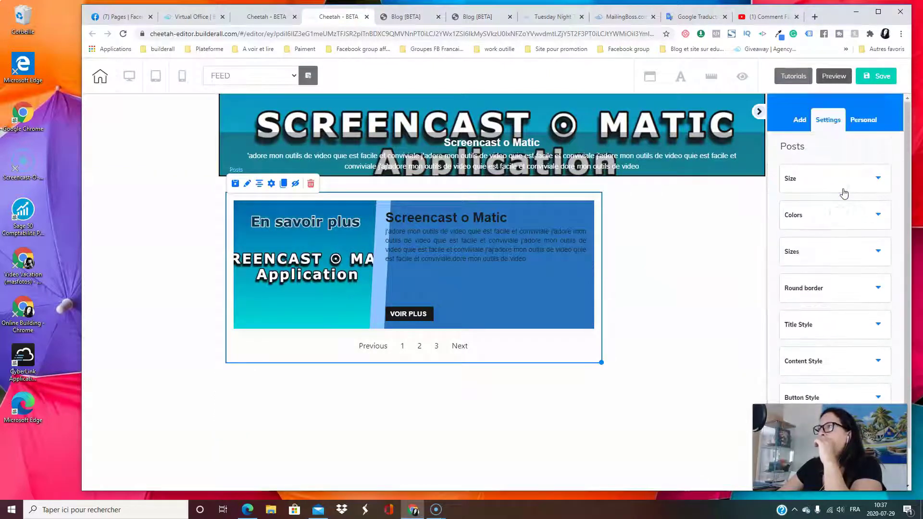
{"action": "left_click", "coordinate": [830, 325]}
{"action": "left_click", "coordinate": [838, 296]}
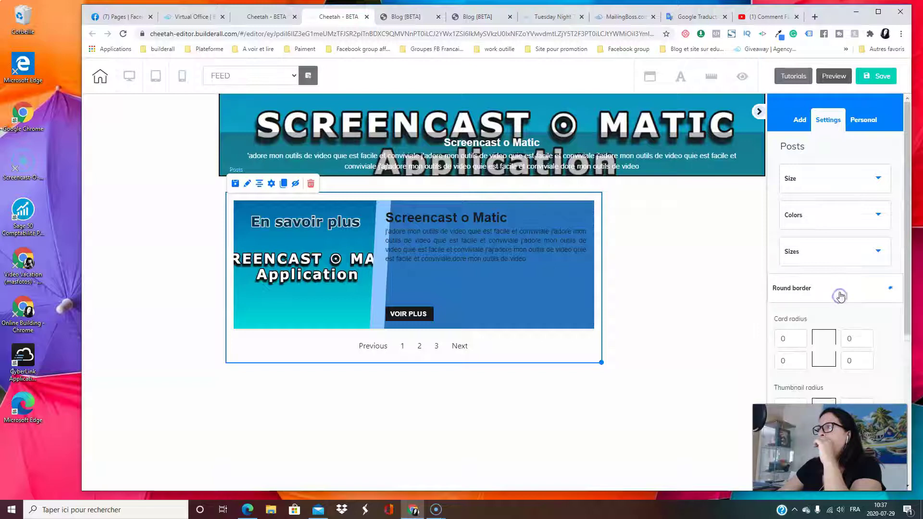
{"action": "scroll", "coordinate": [840, 291], "scroll_direction": "down", "scroll_amount": 1}
{"action": "scroll", "coordinate": [840, 290], "scroll_direction": "up", "scroll_amount": 1}
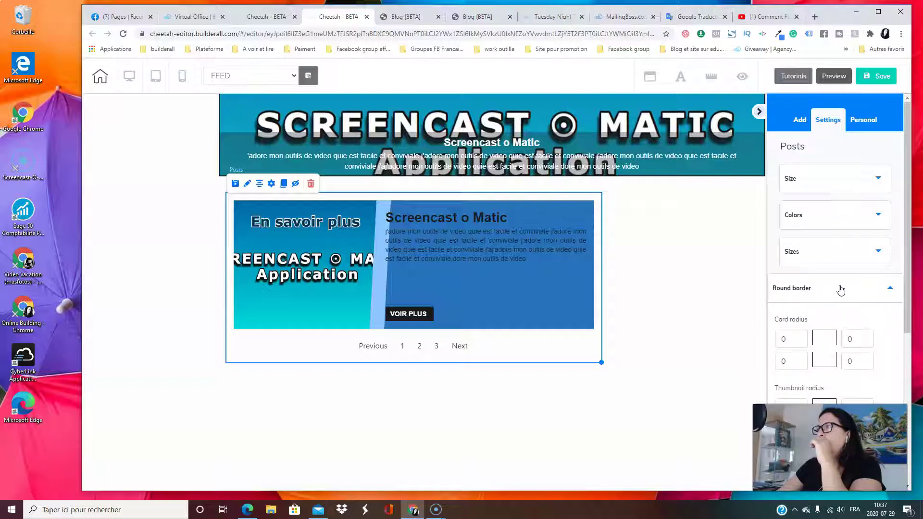
{"action": "left_click", "coordinate": [830, 262]}
{"action": "scroll", "coordinate": [480, 263], "scroll_direction": "up", "scroll_amount": 3}
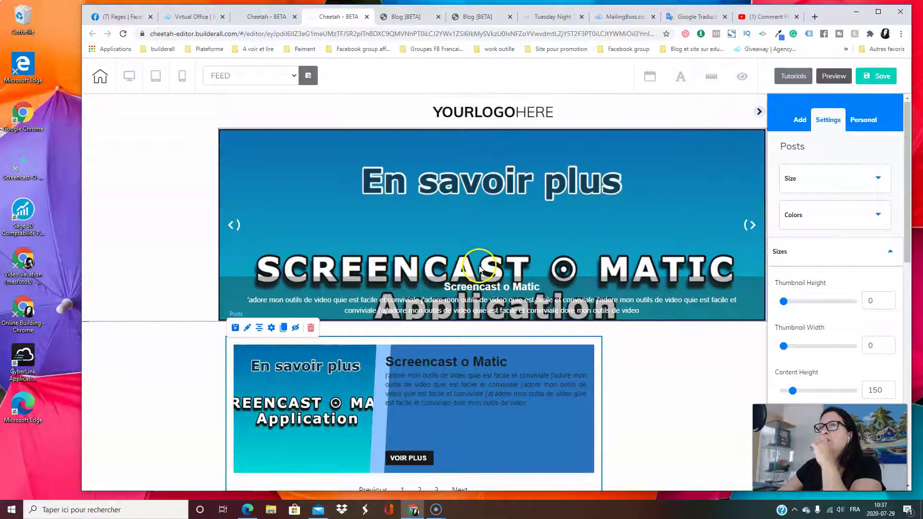
{"action": "scroll", "coordinate": [479, 268], "scroll_direction": "down", "scroll_amount": 2}
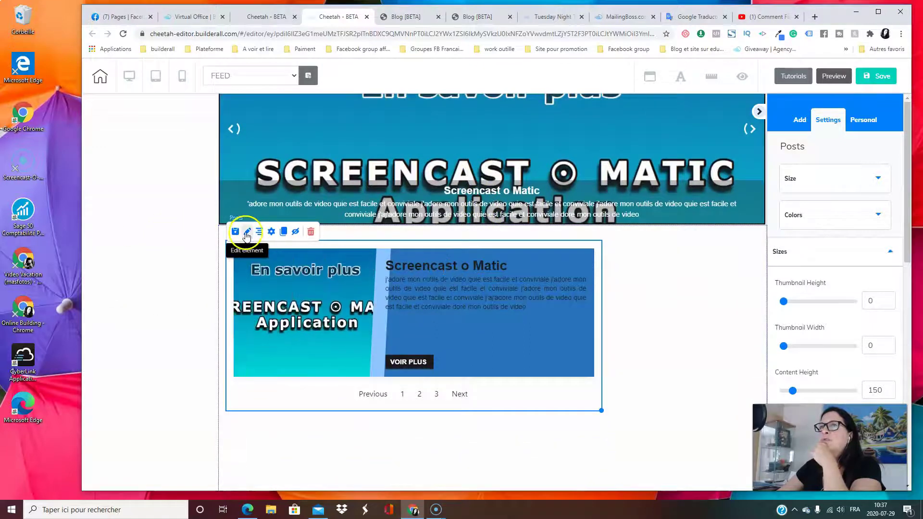
{"action": "scroll", "coordinate": [817, 231], "scroll_direction": "down", "scroll_amount": 2}
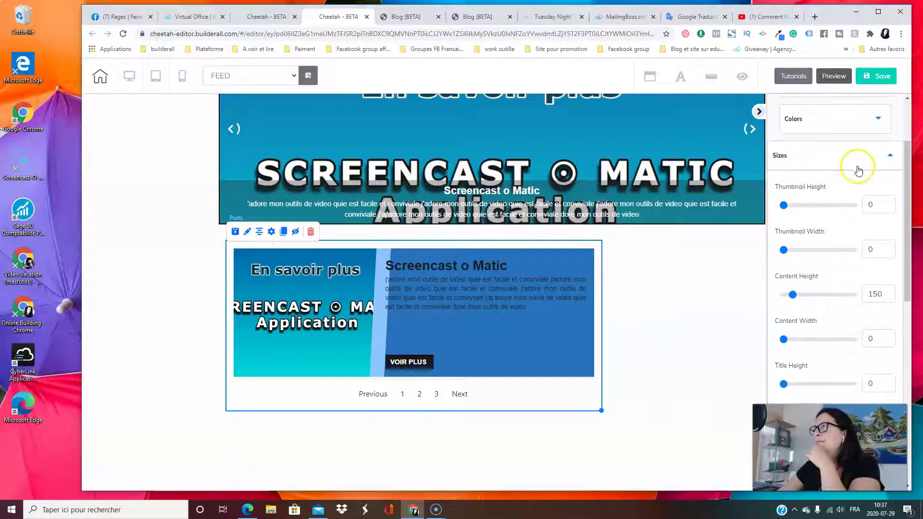
{"action": "left_click", "coordinate": [857, 165]}
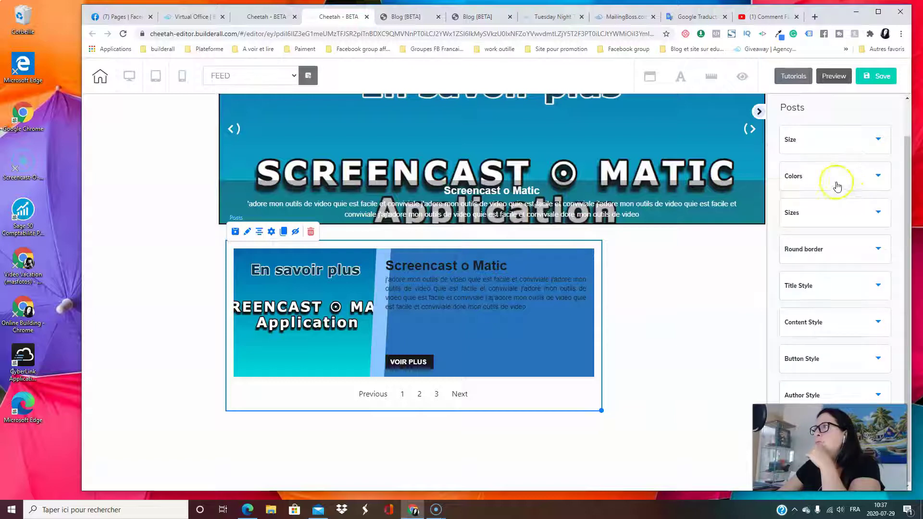
Set the posts' Color 1 to near-white and Color 2 to light blue
{"action": "left_click", "coordinate": [837, 186]}
{"action": "scroll", "coordinate": [836, 188], "scroll_direction": "up", "scroll_amount": 2}
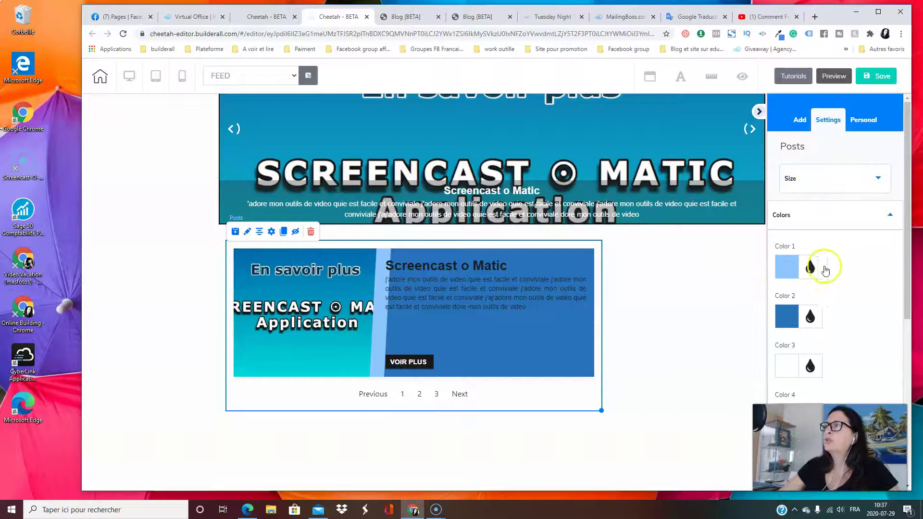
{"action": "left_click", "coordinate": [811, 267]}
{"action": "left_click", "coordinate": [787, 292]}
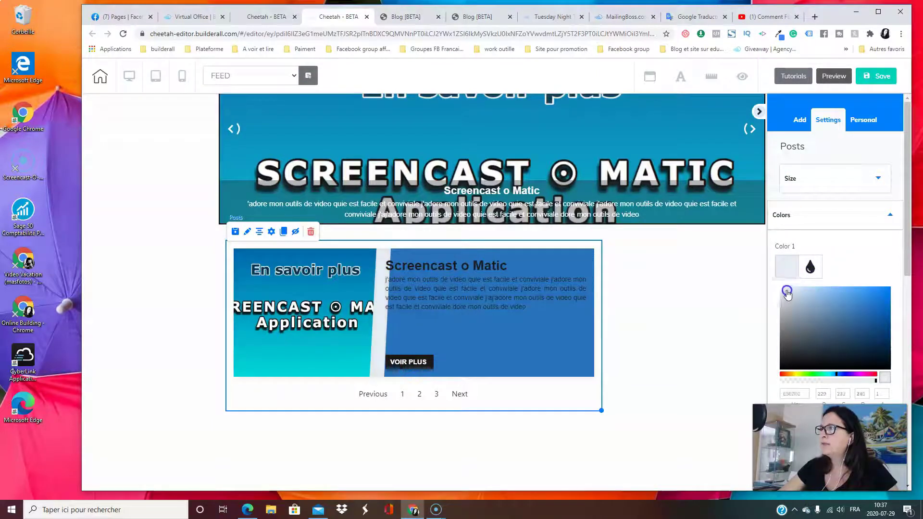
{"action": "left_click", "coordinate": [787, 267]}
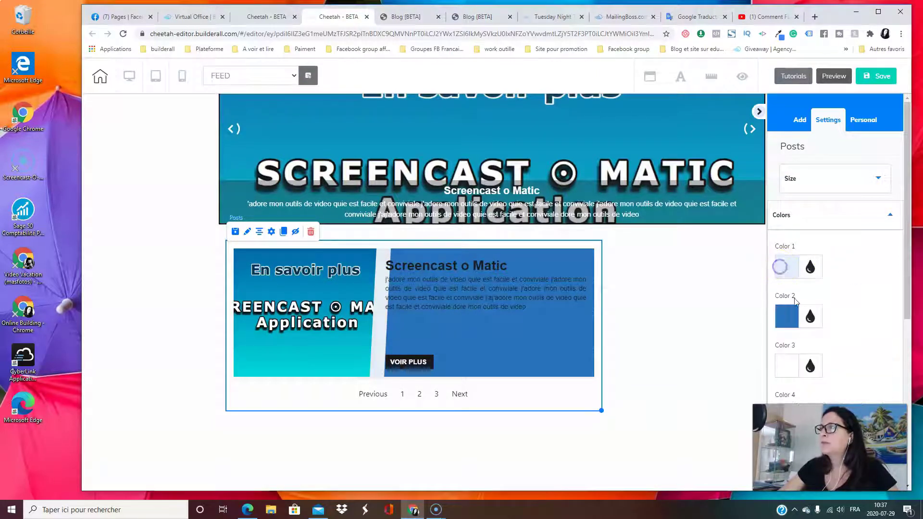
{"action": "left_click", "coordinate": [787, 317]}
{"action": "mouse_move", "coordinate": [865, 359]}
{"action": "left_mouse_down"}
{"action": "mouse_move", "coordinate": [848, 346]}
{"action": "mouse_move", "coordinate": [822, 351]}
{"action": "mouse_move", "coordinate": [851, 350]}
{"action": "left_mouse_up"}
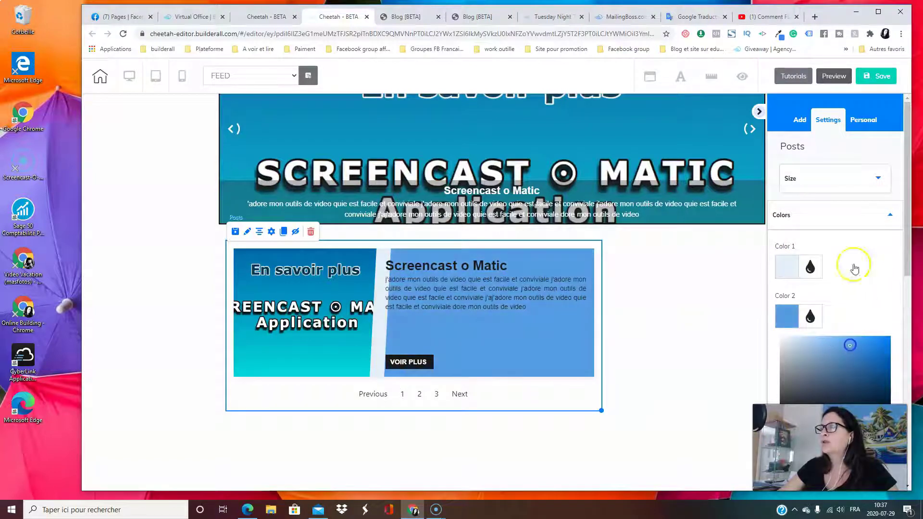
{"action": "scroll", "coordinate": [854, 269], "scroll_direction": "down", "scroll_amount": 1}
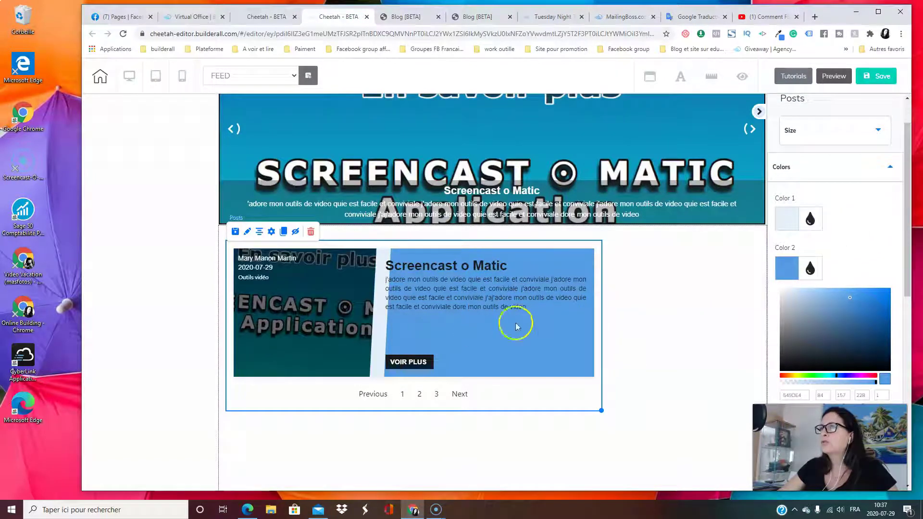
{"action": "scroll", "coordinate": [688, 303], "scroll_direction": "down", "scroll_amount": 2}
{"action": "left_click", "coordinate": [832, 169]}
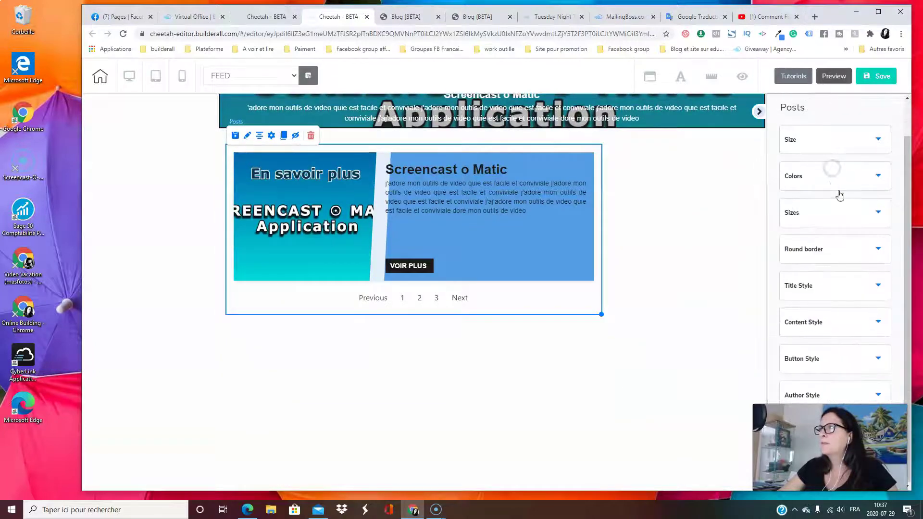
{"action": "scroll", "coordinate": [509, 335], "scroll_direction": "up", "scroll_amount": 2}
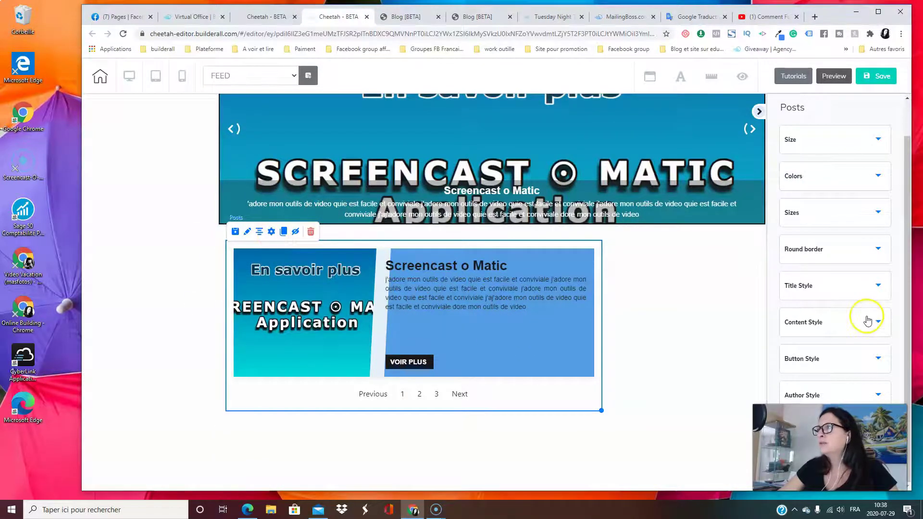
Set the post title font to Georgia at size 34
{"action": "left_click", "coordinate": [864, 291]}
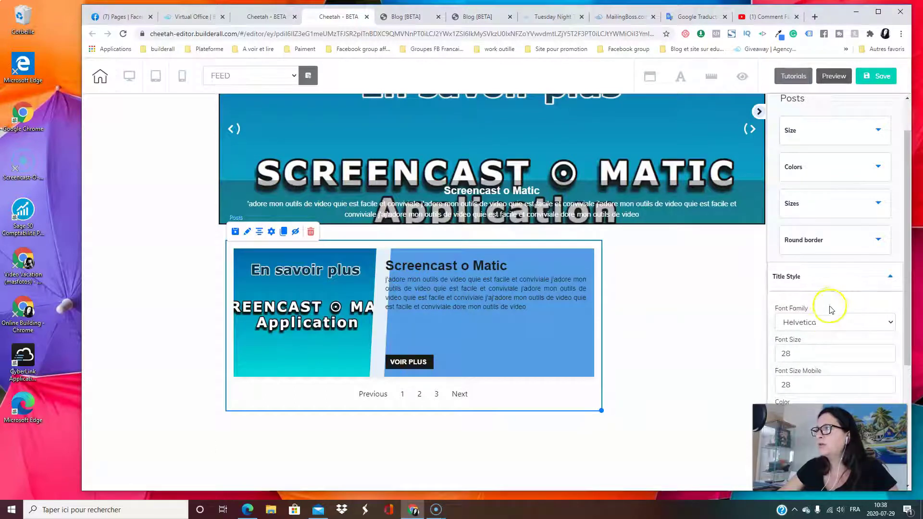
{"action": "left_click", "coordinate": [889, 354]}
{"action": "left_click", "coordinate": [890, 354]}
{"action": "left_click", "coordinate": [889, 354]}
{"action": "left_click", "coordinate": [889, 354]}
{"action": "left_click", "coordinate": [890, 353]}
{"action": "left_click", "coordinate": [889, 354]}
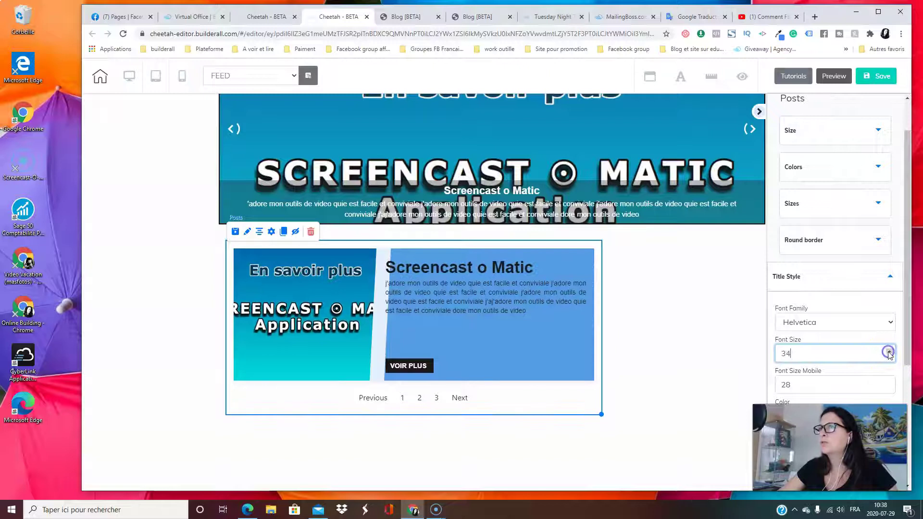
{"action": "left_click", "coordinate": [846, 324]}
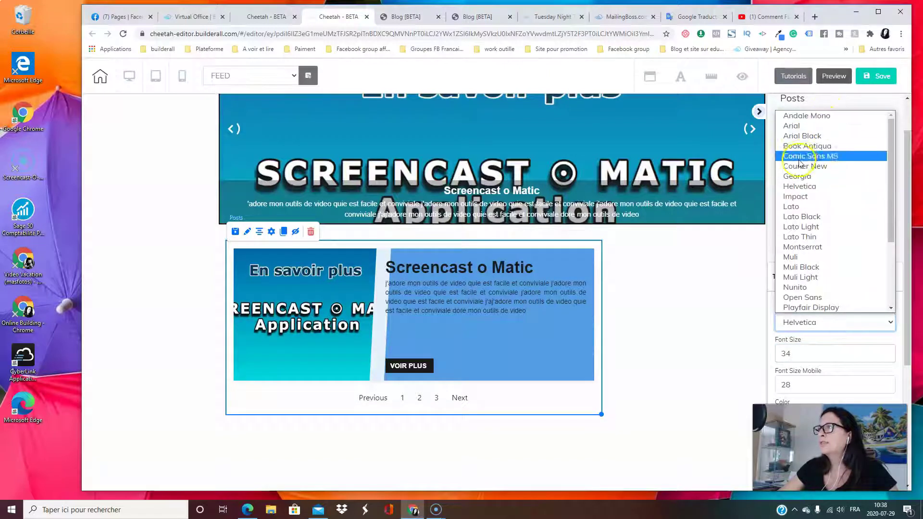
{"action": "left_click", "coordinate": [804, 177]}
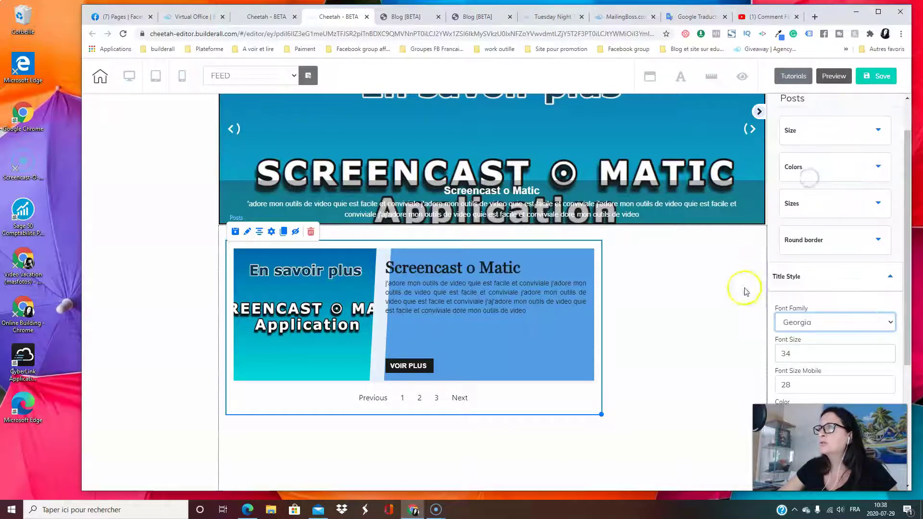
{"action": "left_click", "coordinate": [689, 308]}
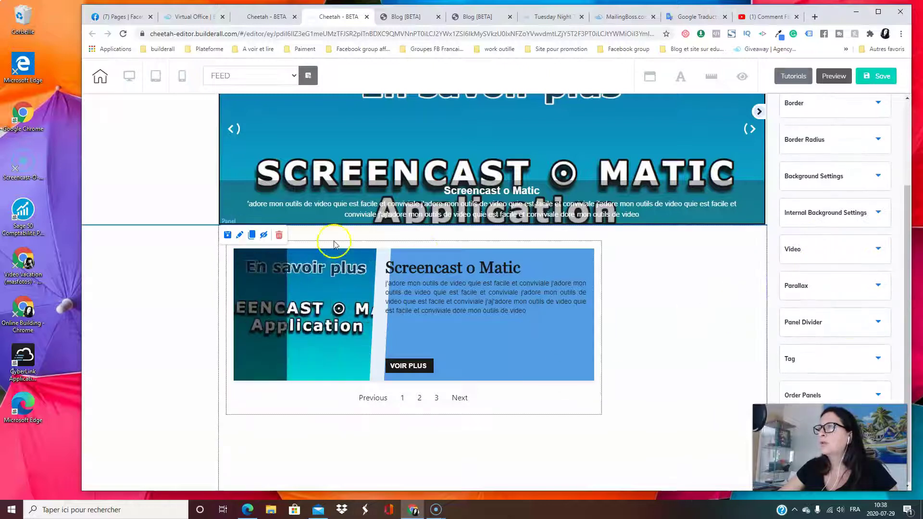
{"action": "left_click", "coordinate": [843, 328]}
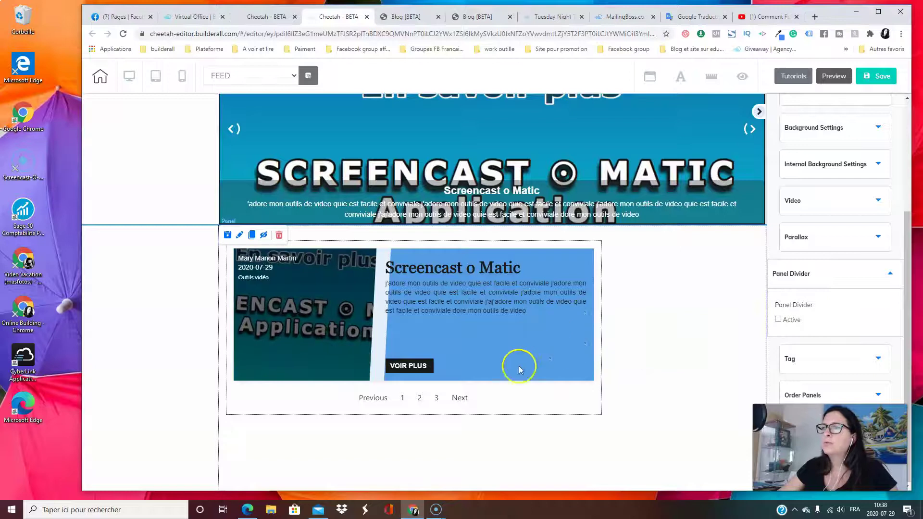
{"action": "left_click", "coordinate": [844, 242]}
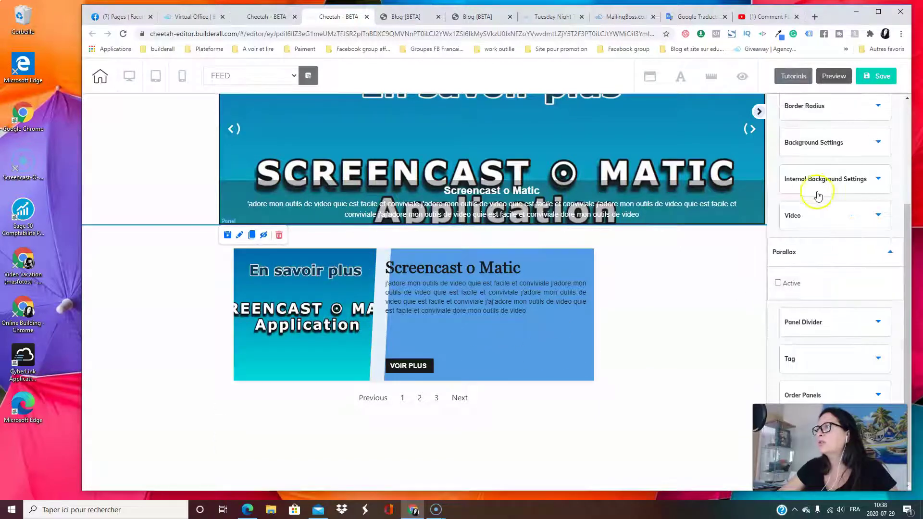
{"action": "left_click", "coordinate": [844, 218]}
{"action": "left_click", "coordinate": [847, 206]}
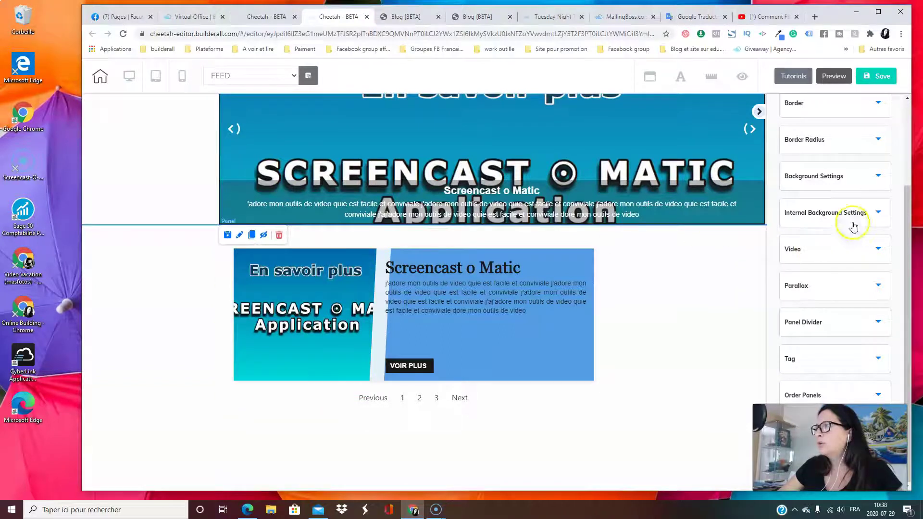
{"action": "left_click", "coordinate": [833, 367]}
{"action": "left_click", "coordinate": [828, 315]}
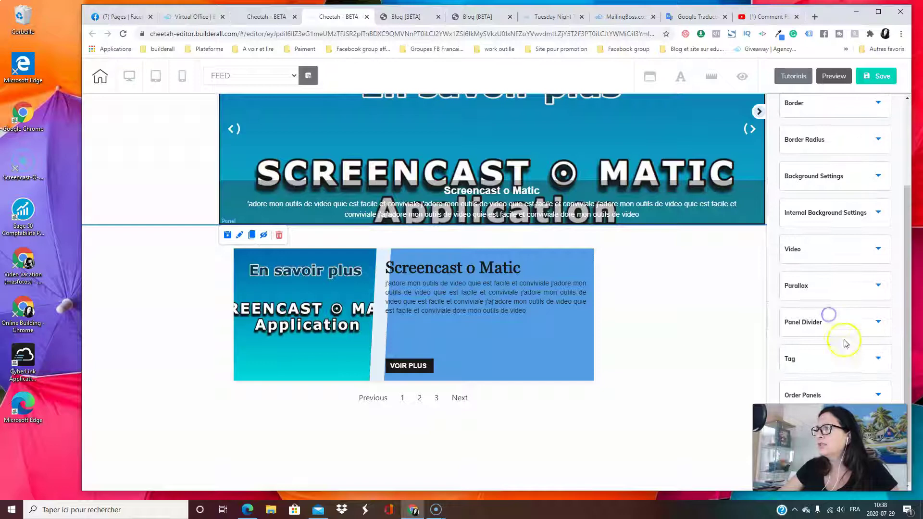
{"action": "scroll", "coordinate": [826, 388], "scroll_direction": "up", "scroll_amount": 3}
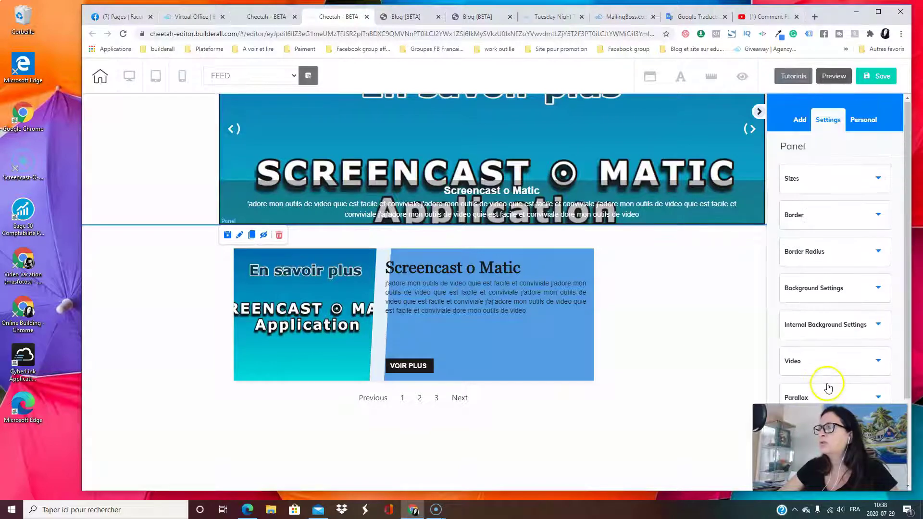
{"action": "scroll", "coordinate": [827, 366], "scroll_direction": "down", "scroll_amount": 3}
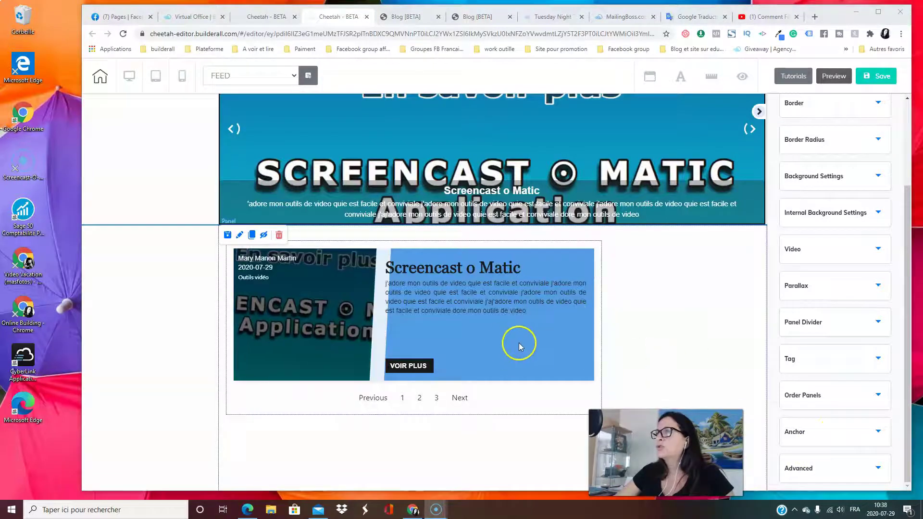
{"action": "scroll", "coordinate": [672, 317], "scroll_direction": "up", "scroll_amount": 2}
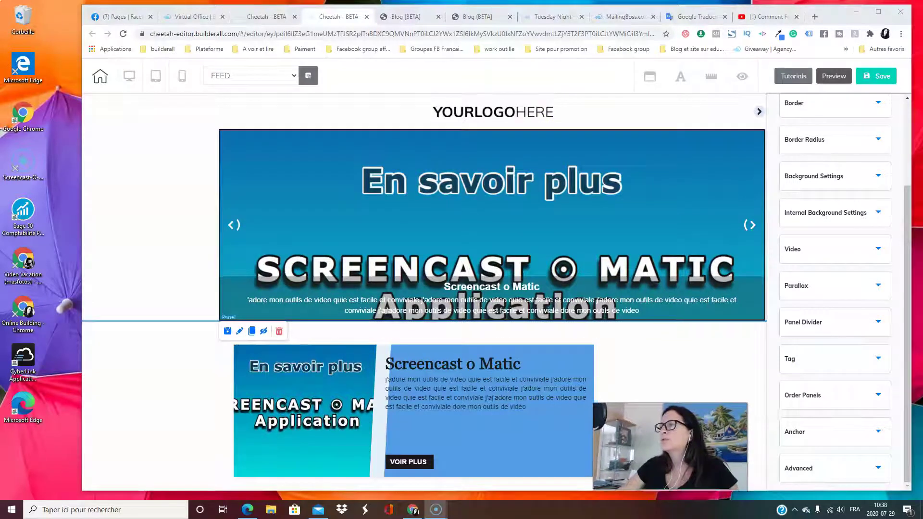
{"action": "left_click", "coordinate": [724, 201]}
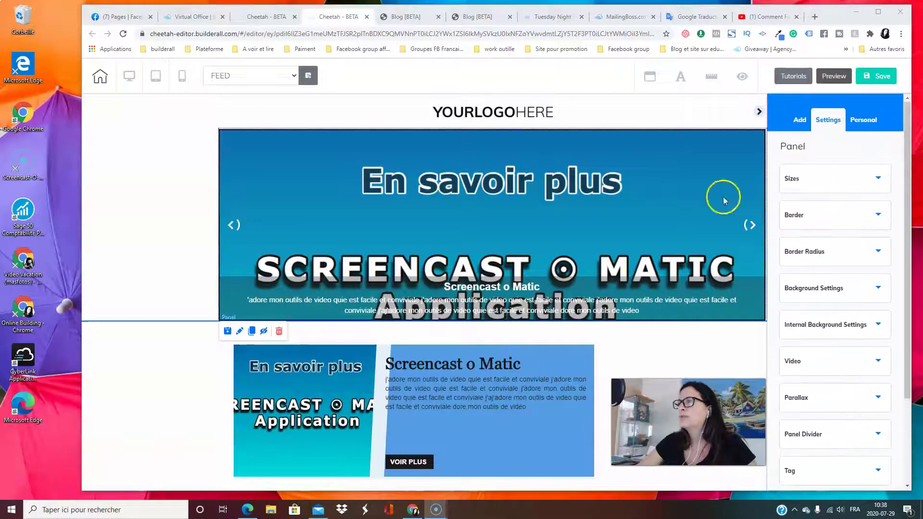
Select the Posts block and look over its rounded-corner and sizing settings
{"action": "left_click", "coordinate": [455, 392]}
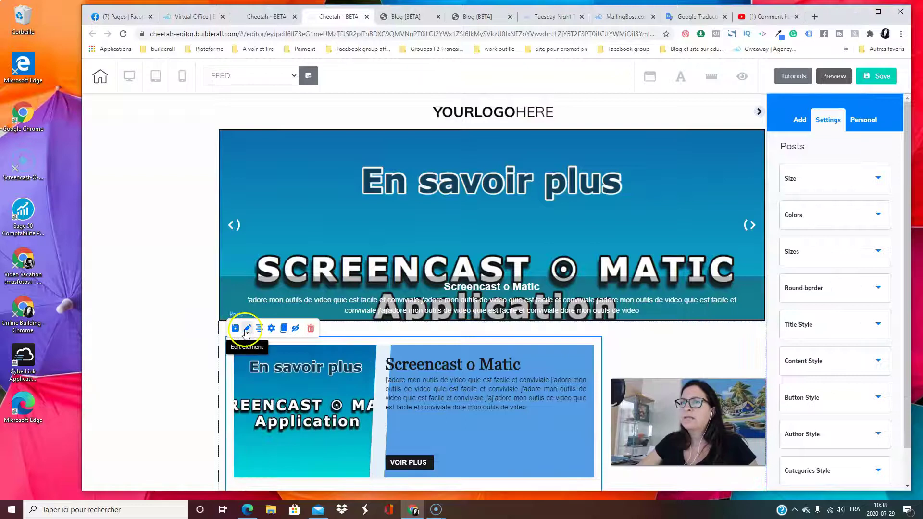
{"action": "scroll", "coordinate": [474, 354], "scroll_direction": "down", "scroll_amount": 4}
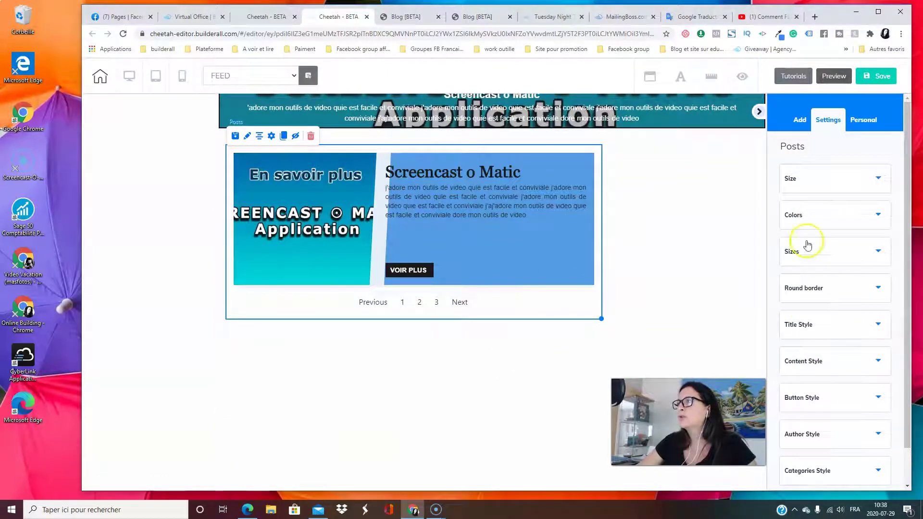
{"action": "left_click", "coordinate": [808, 289]}
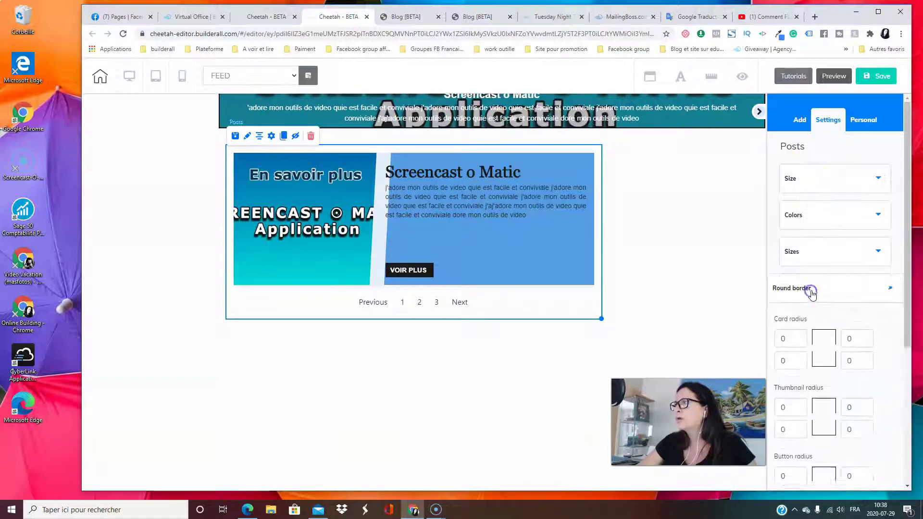
{"action": "left_click", "coordinate": [838, 252]}
{"action": "scroll", "coordinate": [510, 253], "scroll_direction": "down", "scroll_amount": 2}
{"action": "scroll", "coordinate": [625, 312], "scroll_direction": "up", "scroll_amount": 4}
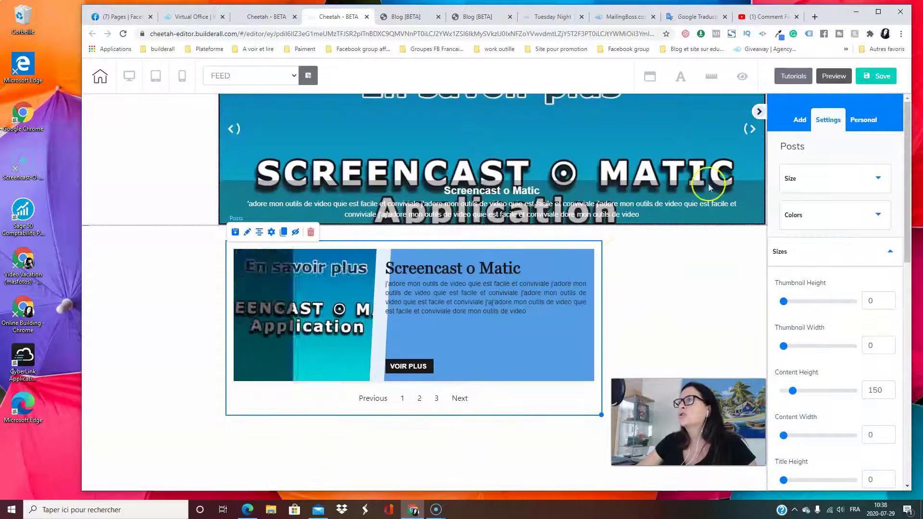
{"action": "left_click", "coordinate": [686, 327]}
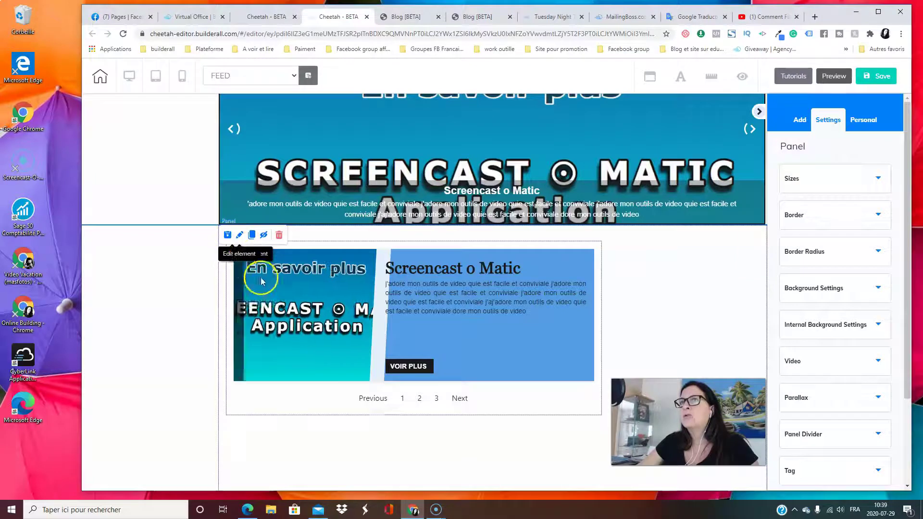
Reselect the posts list and review its Sizes, including Content Height 150 and Thumbnail Height
{"action": "left_click", "coordinate": [338, 323]}
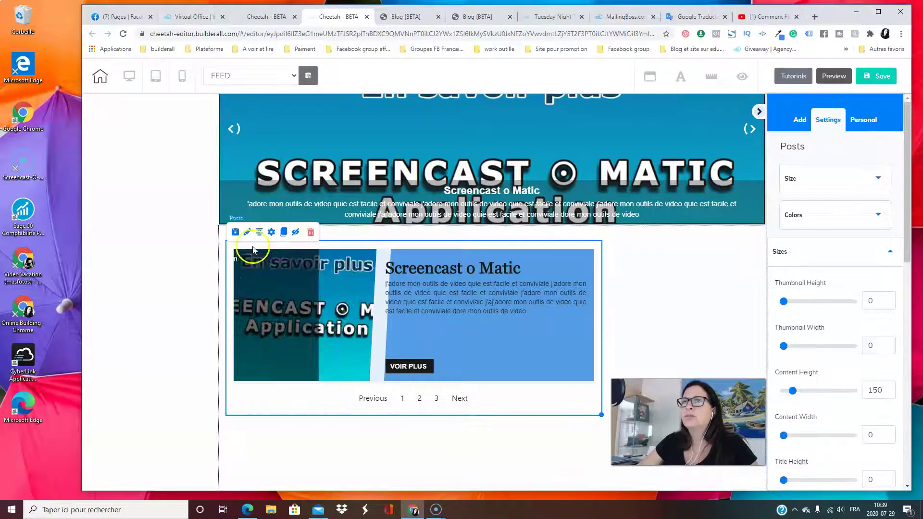
{"action": "left_click", "coordinate": [888, 254]}
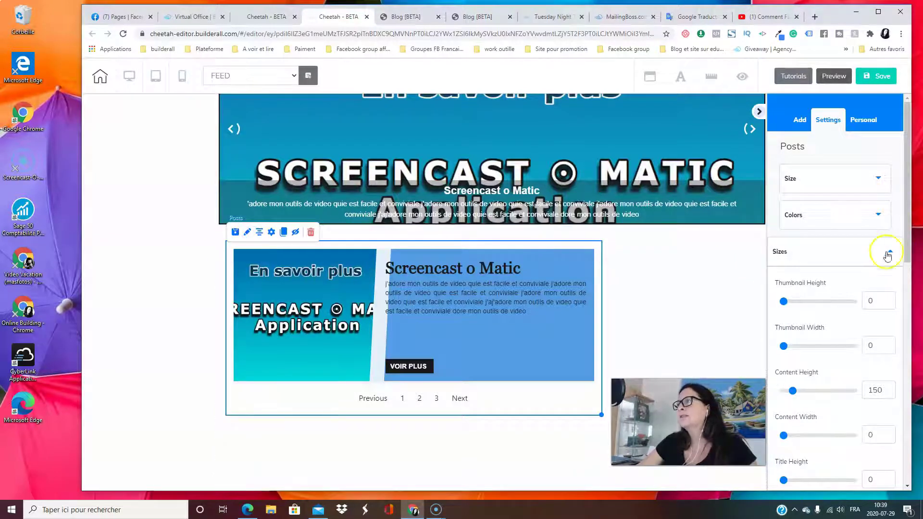
{"action": "scroll", "coordinate": [846, 294], "scroll_direction": "down", "scroll_amount": 3}
{"action": "scroll", "coordinate": [845, 294], "scroll_direction": "up", "scroll_amount": 1}
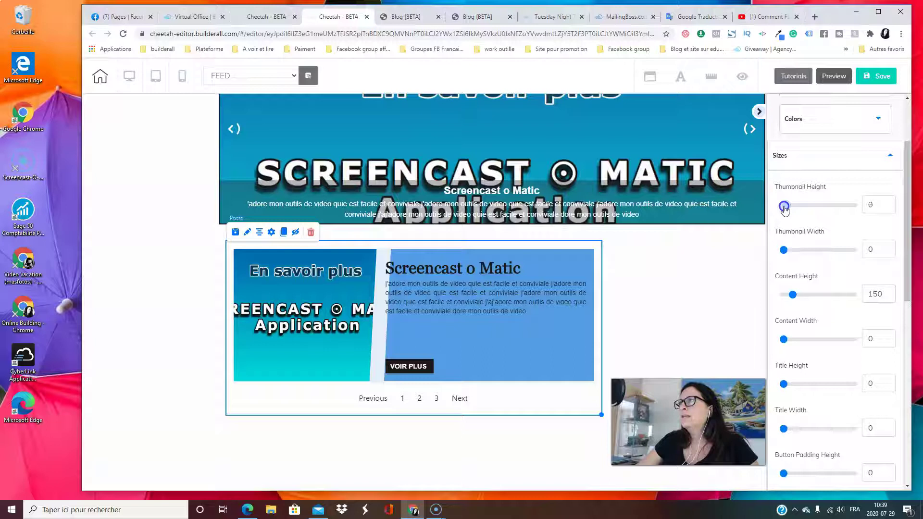
{"action": "left_click", "coordinate": [356, 331]}
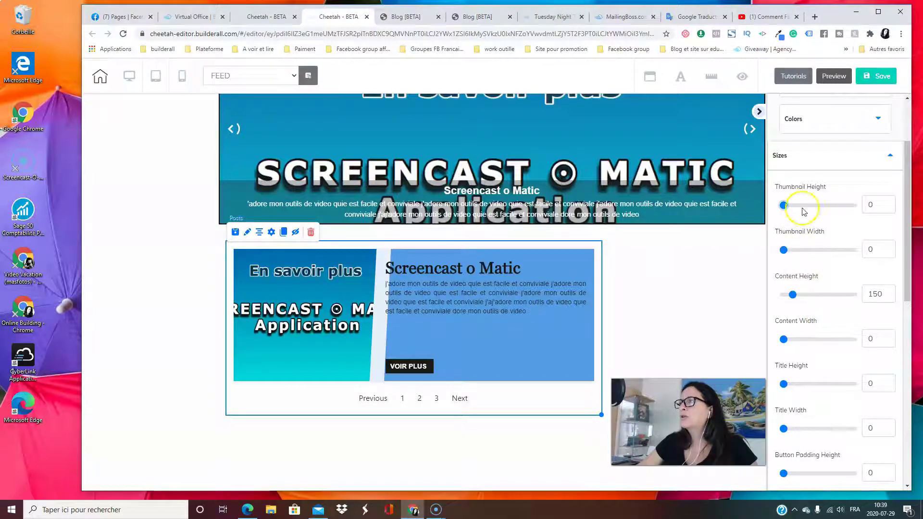
{"action": "left_click", "coordinate": [830, 164]}
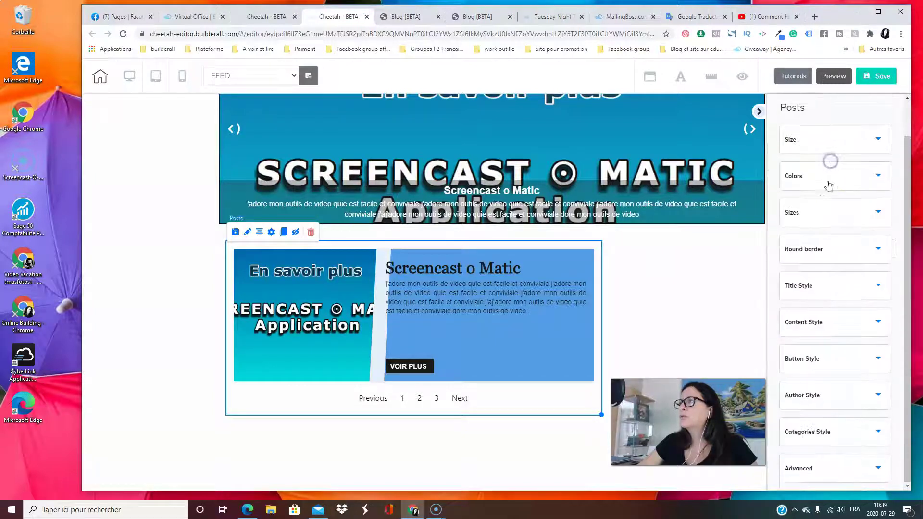
Round all four corners of the post card with a radius of 20
{"action": "left_click", "coordinate": [840, 259]}
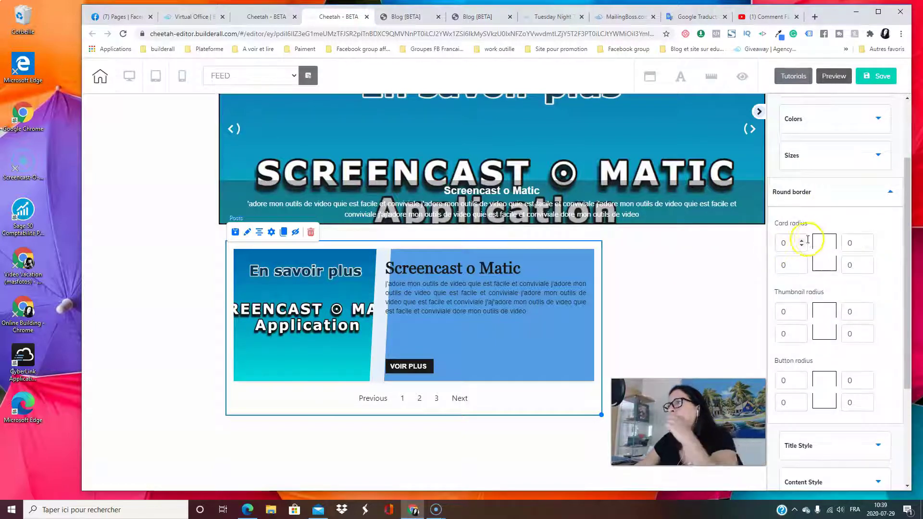
{"action": "double_click", "coordinate": [788, 244]}
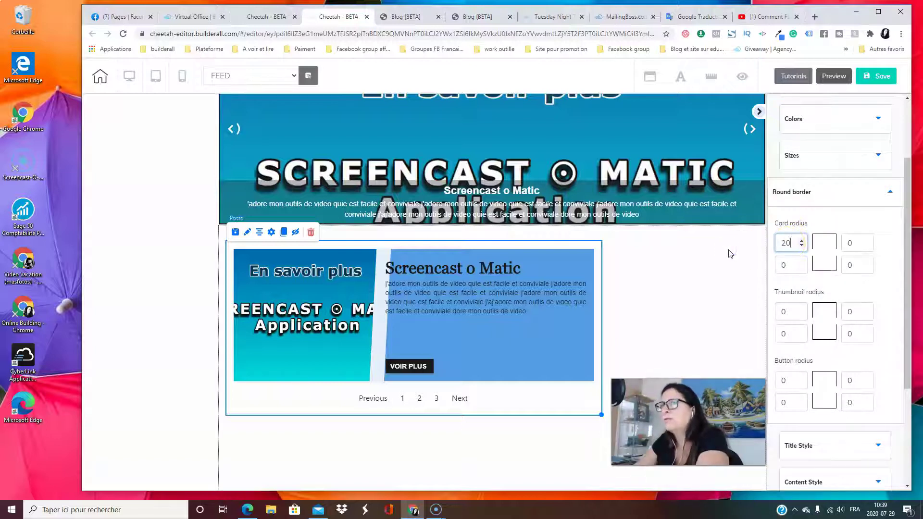
{"action": "left_click", "coordinate": [782, 242]}
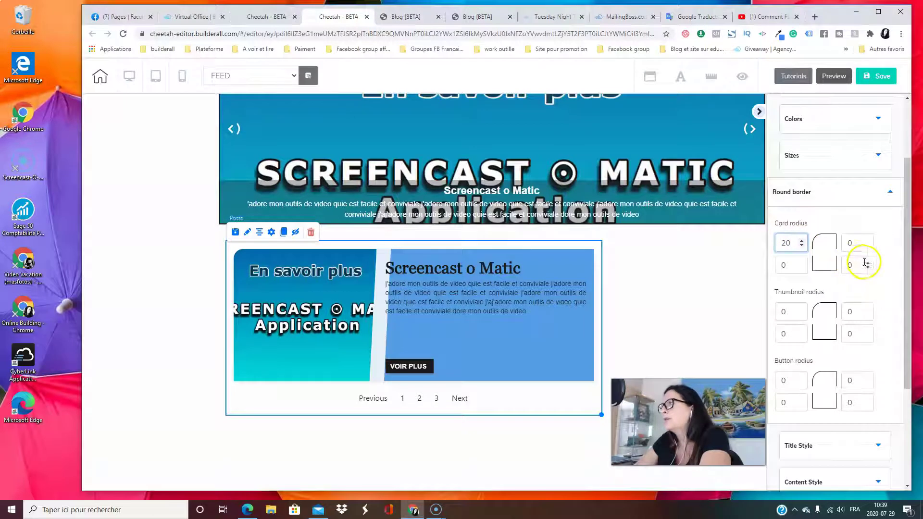
{"action": "double_click", "coordinate": [858, 243]}
{"action": "type", "text": "2"}
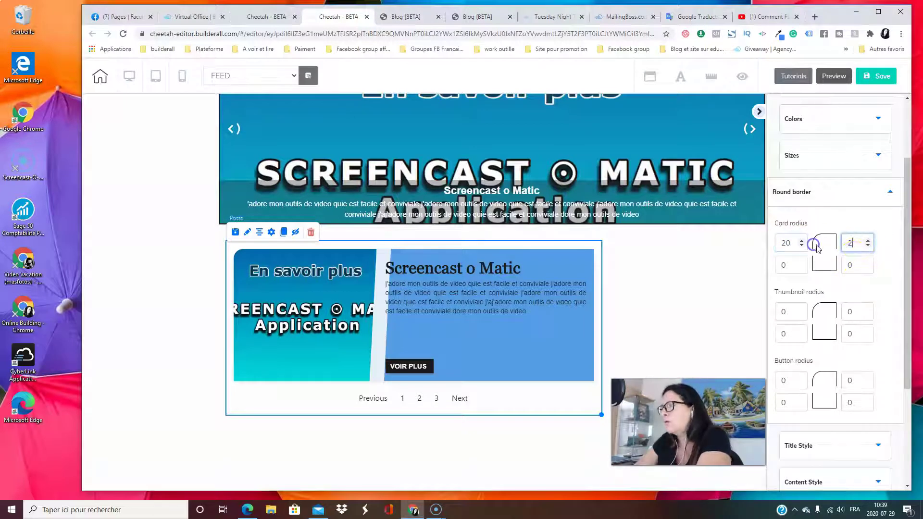
{"action": "type", "text": "0"}
{"action": "double_click", "coordinate": [855, 262]}
{"action": "type", "text": "20"}
{"action": "double_click", "coordinate": [789, 266]}
{"action": "type", "text": "20"}
{"action": "left_click", "coordinate": [554, 340]}
{"action": "left_click", "coordinate": [412, 366]}
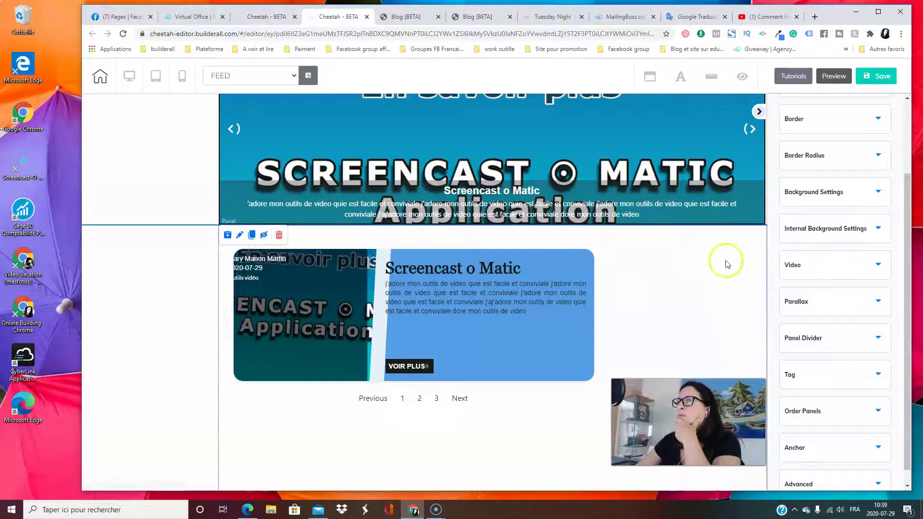
{"action": "scroll", "coordinate": [830, 274], "scroll_direction": "down", "scroll_amount": 1}
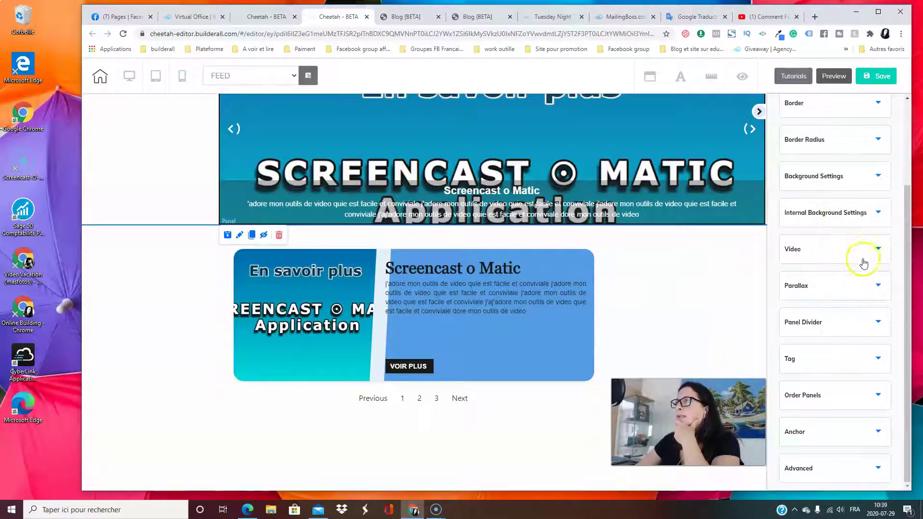
{"action": "scroll", "coordinate": [844, 301], "scroll_direction": "up", "scroll_amount": 1}
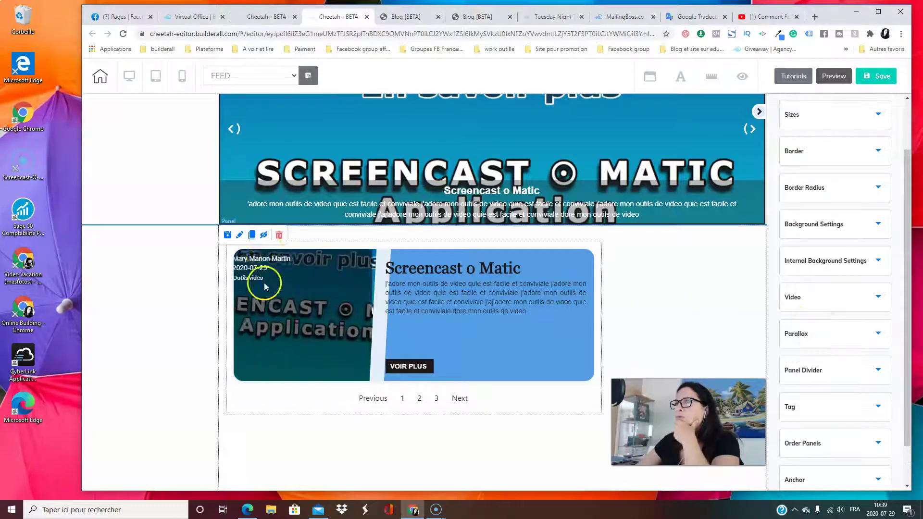
Set all four corner radii of the VOIR PLUS button to 20
{"action": "left_click", "coordinate": [310, 333]}
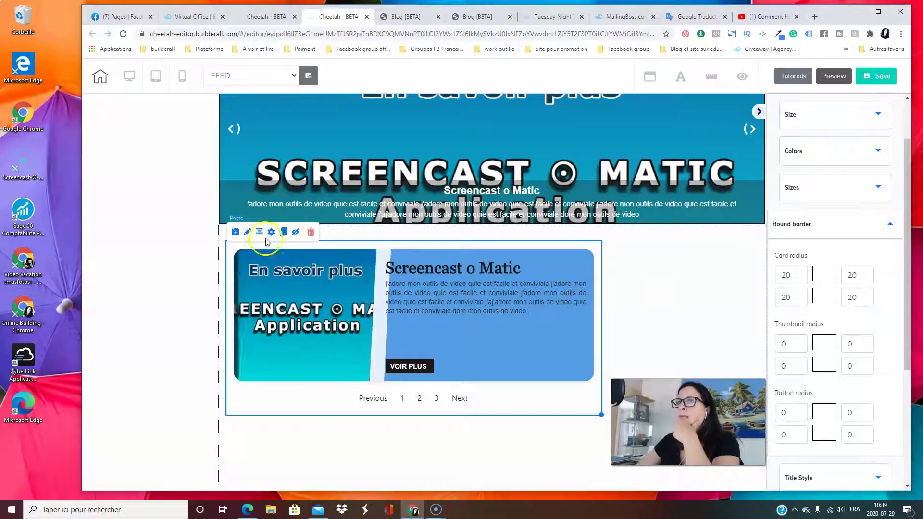
{"action": "left_click", "coordinate": [842, 278]}
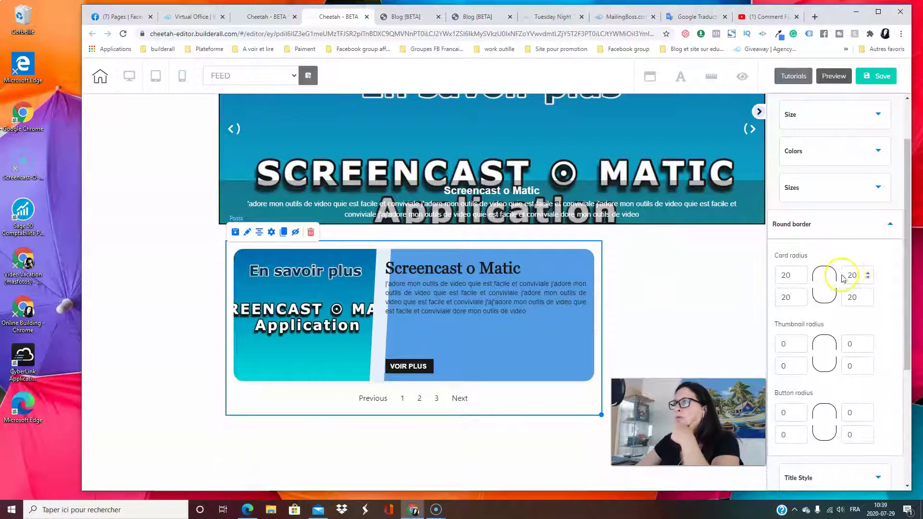
{"action": "scroll", "coordinate": [830, 239], "scroll_direction": "down", "scroll_amount": 3}
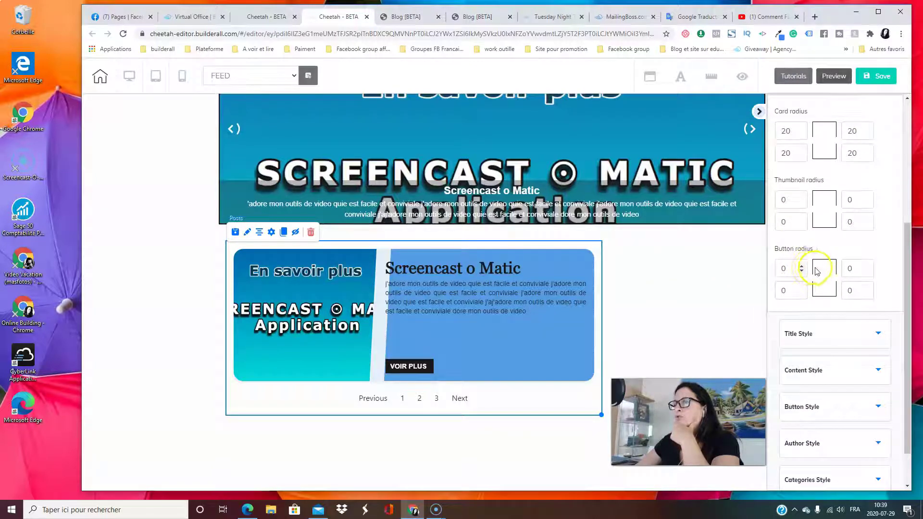
{"action": "type", "text": "20"}
{"action": "key", "text": "Tab"}
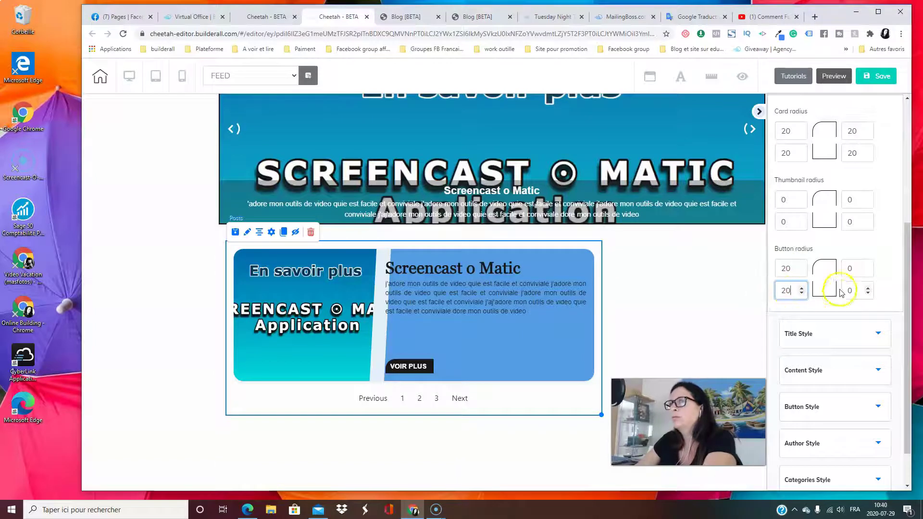
{"action": "left_click", "coordinate": [849, 268]}
{"action": "type", "text": "20"}
{"action": "left_click", "coordinate": [855, 289]}
{"action": "type", "text": "20"}
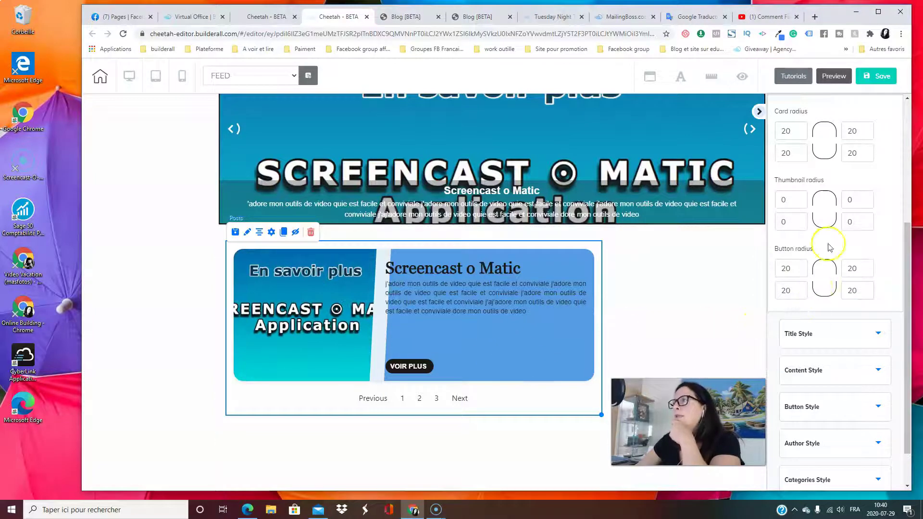
{"action": "scroll", "coordinate": [822, 173], "scroll_direction": "up", "scroll_amount": 2}
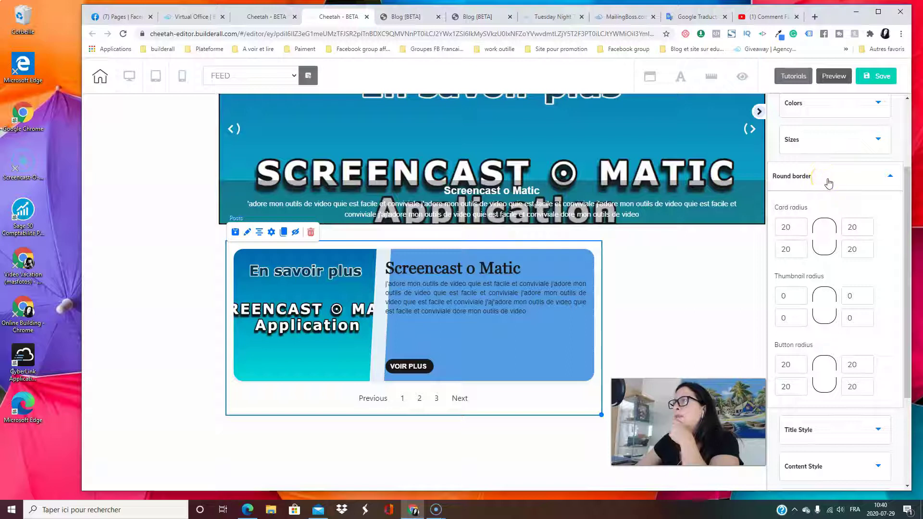
Increase the font size of the post excerpt text in Content Style
{"action": "left_click", "coordinate": [828, 183]}
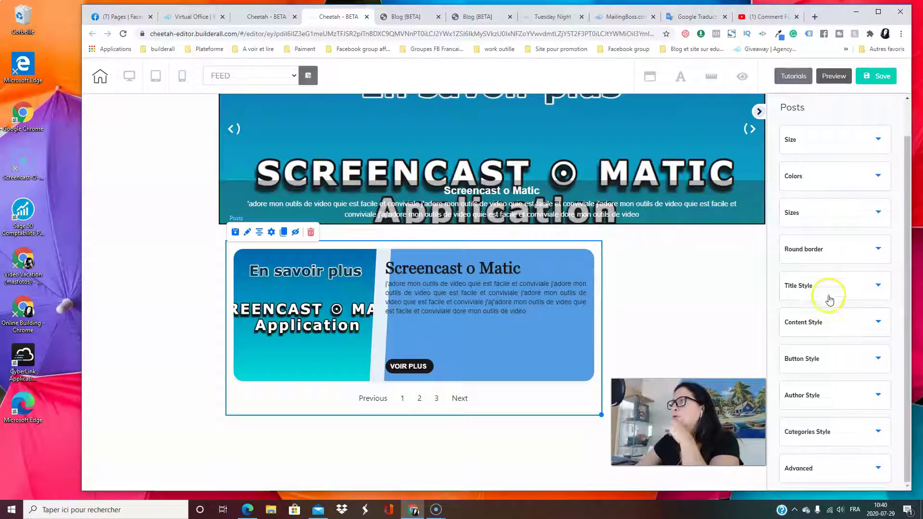
{"action": "left_click", "coordinate": [833, 294]}
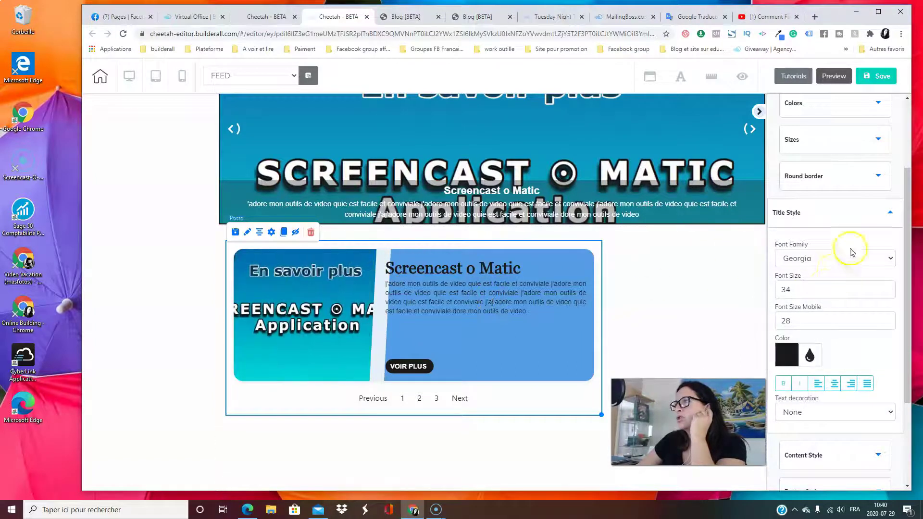
{"action": "left_click", "coordinate": [826, 215]}
{"action": "left_click", "coordinate": [834, 331]}
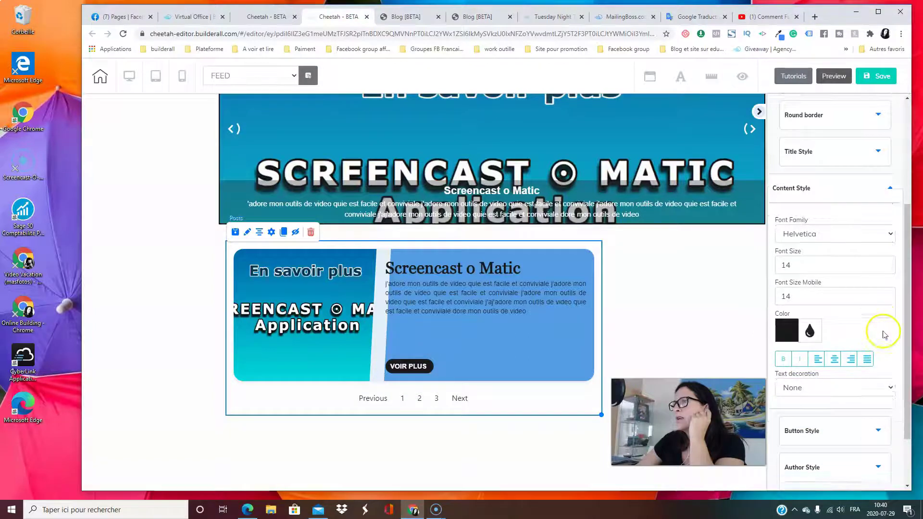
{"action": "scroll", "coordinate": [883, 334], "scroll_direction": "down", "scroll_amount": 2}
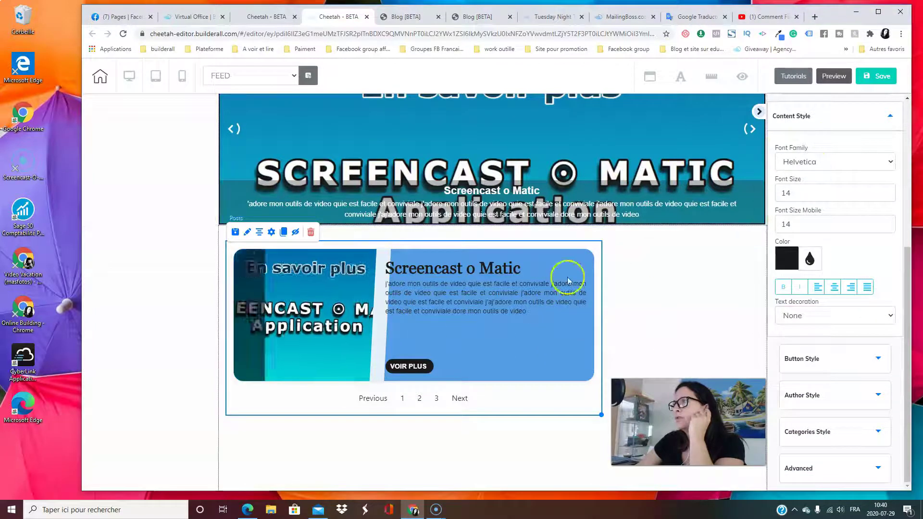
{"action": "left_click", "coordinate": [889, 191]}
{"action": "left_click", "coordinate": [889, 191]}
{"action": "left_click", "coordinate": [827, 126]}
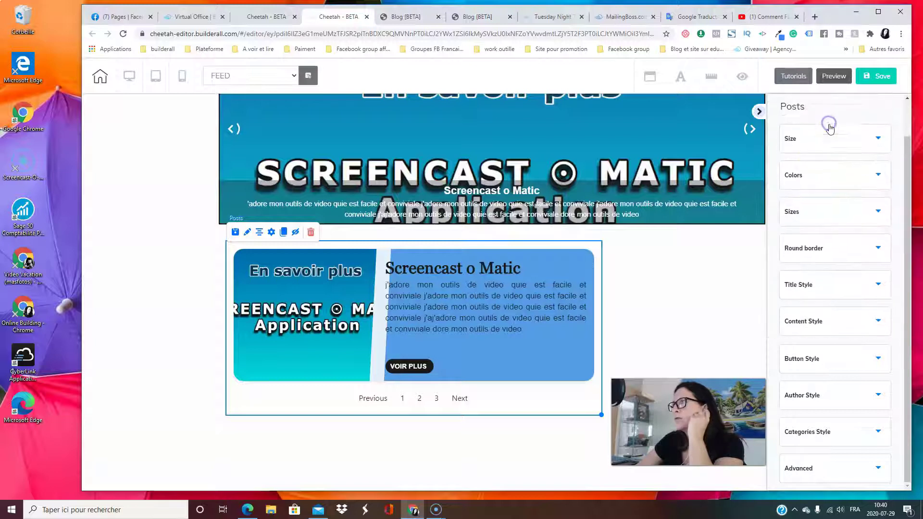
Raise the VOIR PLUS button text size to 17 in Button Style
{"action": "left_click", "coordinate": [841, 365]}
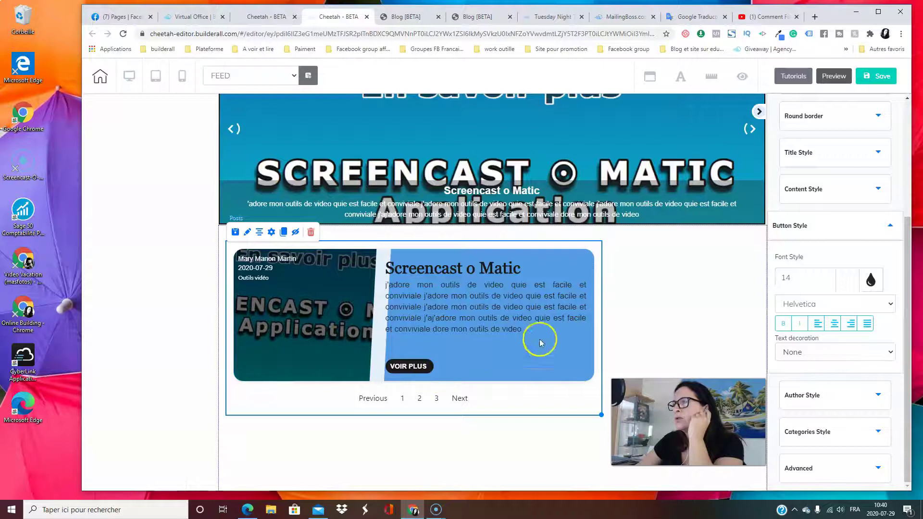
{"action": "left_click", "coordinate": [830, 278]}
{"action": "left_click", "coordinate": [830, 278]}
{"action": "left_click", "coordinate": [831, 277]}
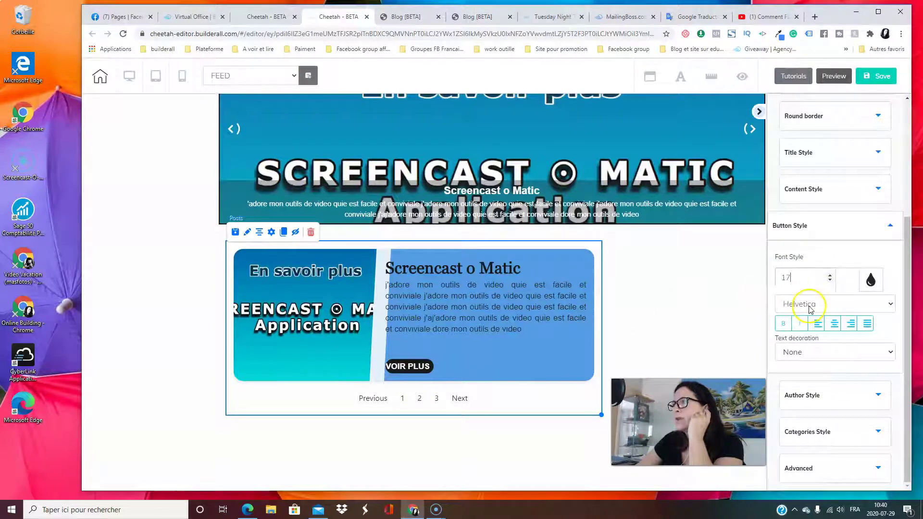
{"action": "left_click", "coordinate": [816, 235]}
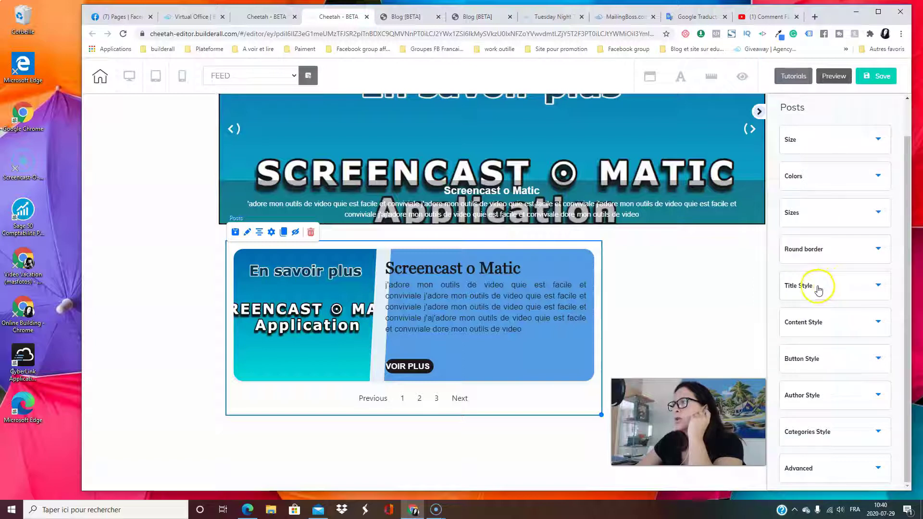
{"action": "left_click", "coordinate": [827, 367]}
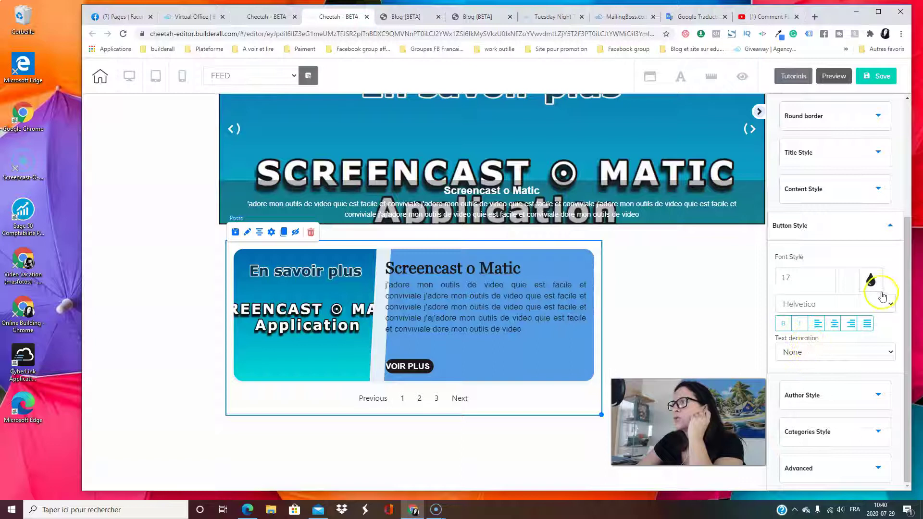
{"action": "left_click", "coordinate": [793, 235]}
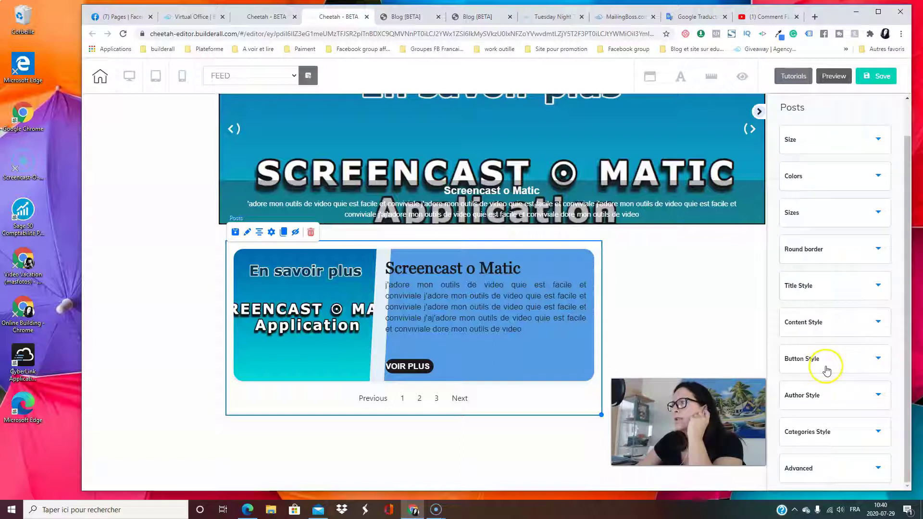
{"action": "left_click", "coordinate": [825, 403]}
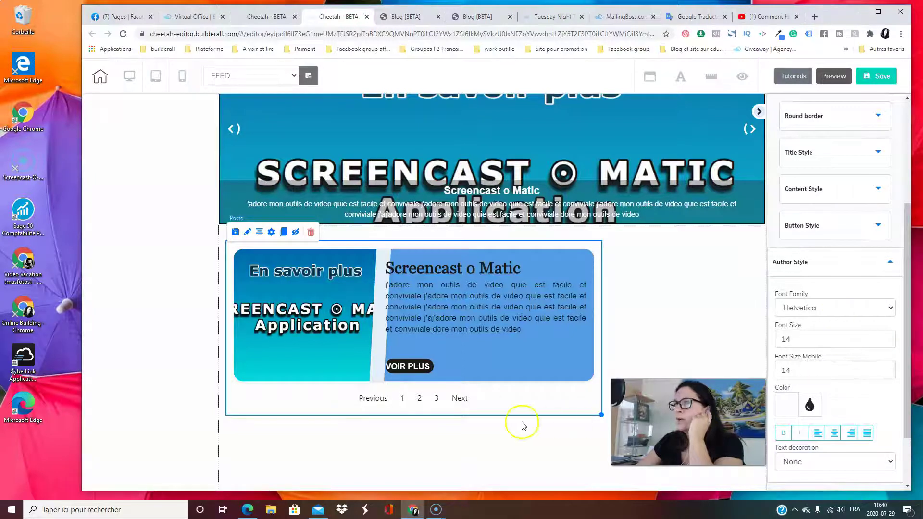
Change the author text from size 14 to 26 in the Arial Black font
{"action": "mouse_move", "coordinate": [305, 337]}
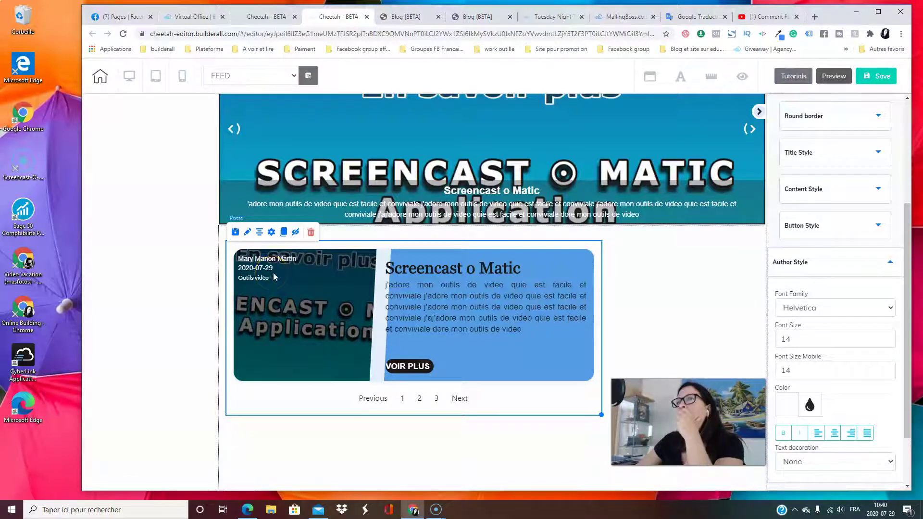
{"action": "left_click", "coordinate": [841, 310]}
{"action": "scroll", "coordinate": [821, 288], "scroll_direction": "down", "scroll_amount": 1}
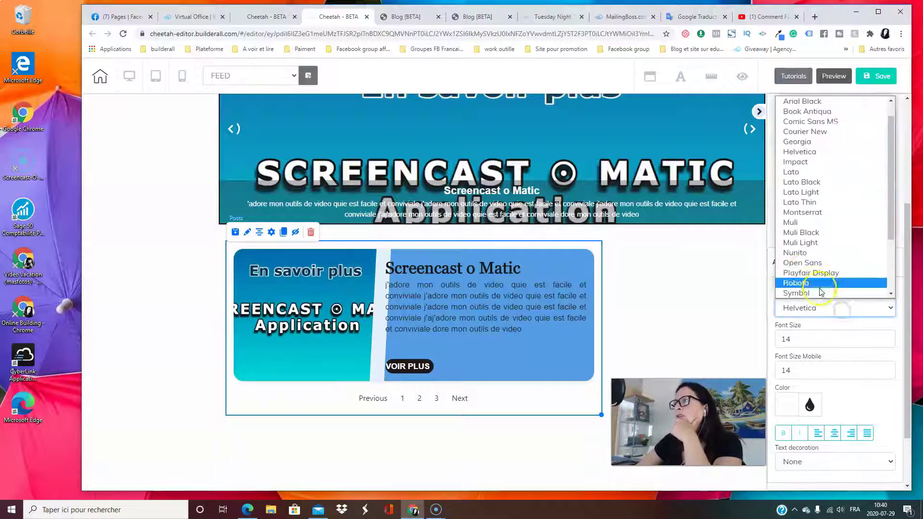
{"action": "left_click", "coordinate": [801, 232]}
{"action": "mouse_move", "coordinate": [333, 304]}
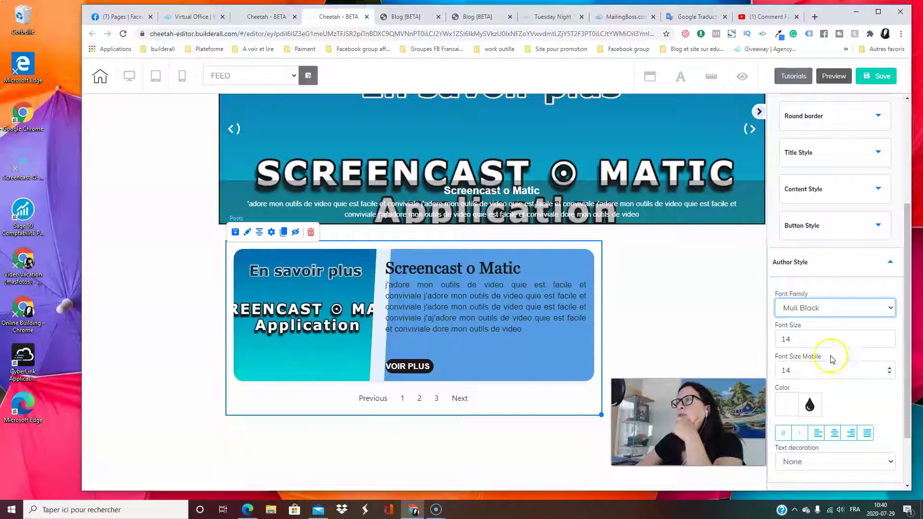
{"action": "left_click", "coordinate": [834, 310]}
{"action": "scroll", "coordinate": [813, 288], "scroll_direction": "down", "scroll_amount": 1}
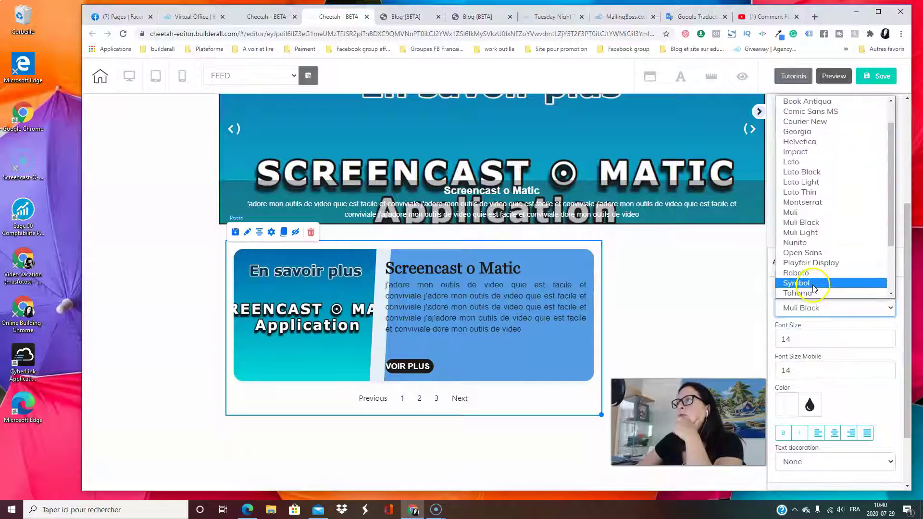
{"action": "left_click", "coordinate": [814, 288]}
{"action": "left_click", "coordinate": [838, 313]}
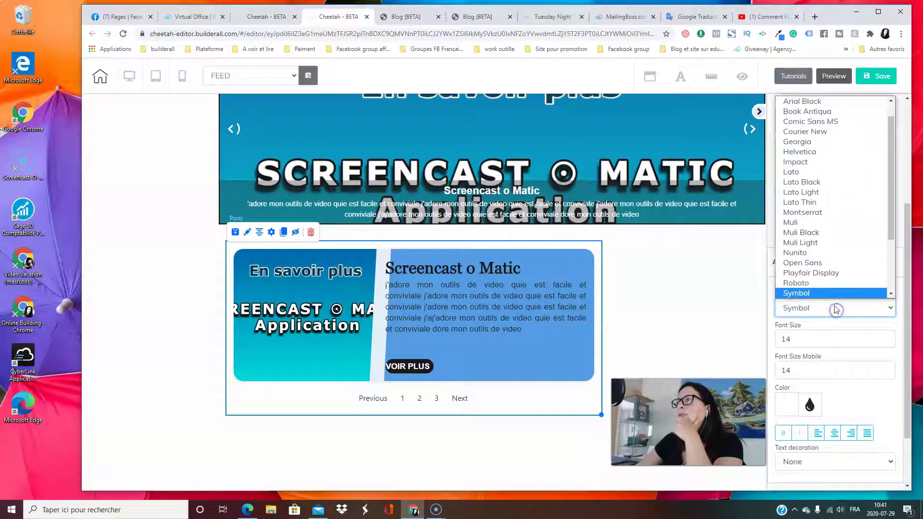
{"action": "left_click", "coordinate": [811, 100]}
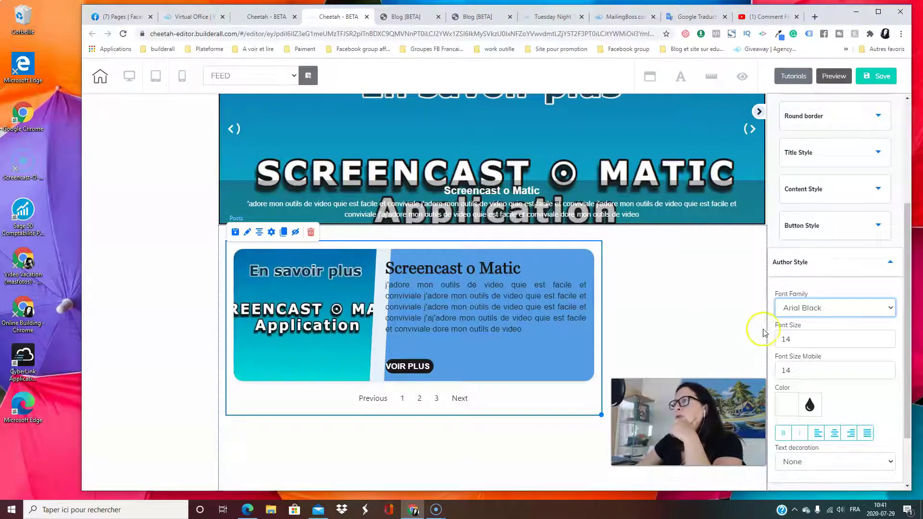
{"action": "left_click", "coordinate": [890, 337]}
{"action": "left_click", "coordinate": [889, 337]}
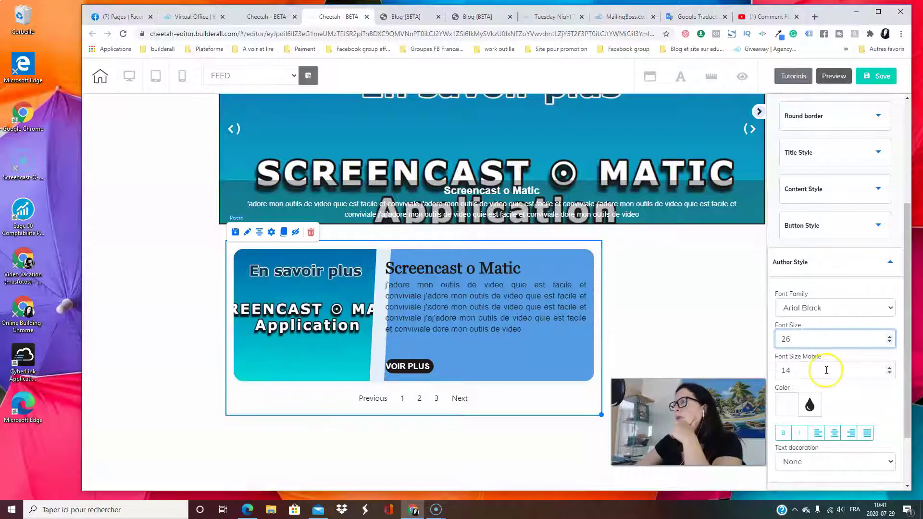
{"action": "left_click", "coordinate": [834, 267]}
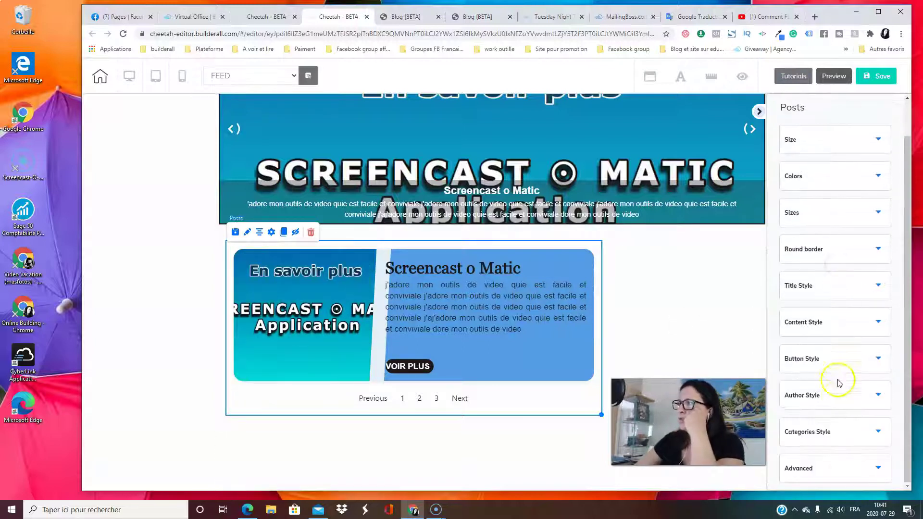
Set the Categories Style font size to 21, then glance at the Advanced options
{"action": "left_click", "coordinate": [839, 431]}
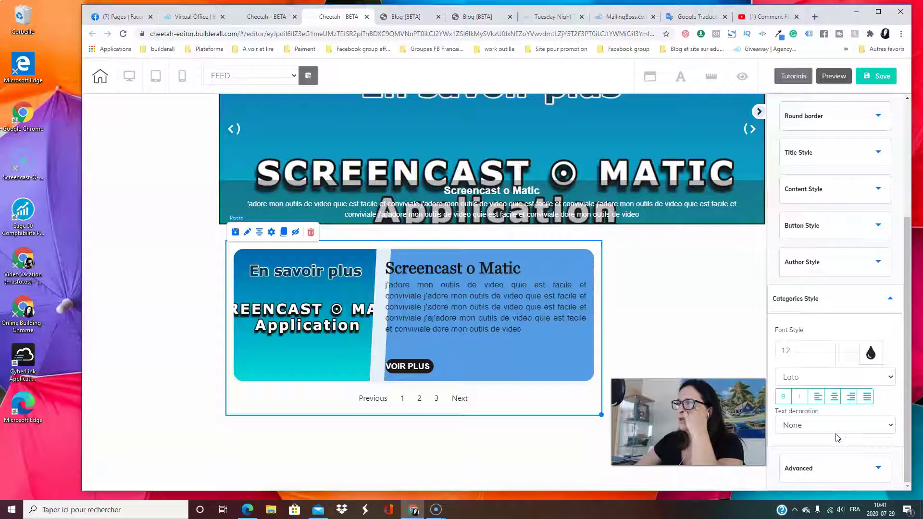
{"action": "mouse_move", "coordinate": [250, 300]}
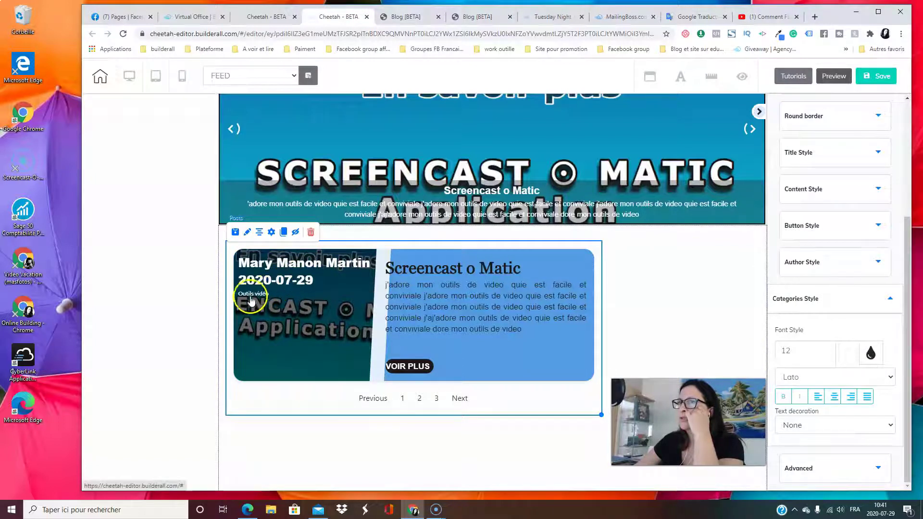
{"action": "left_click", "coordinate": [829, 348]}
{"action": "mouse_move", "coordinate": [346, 314]}
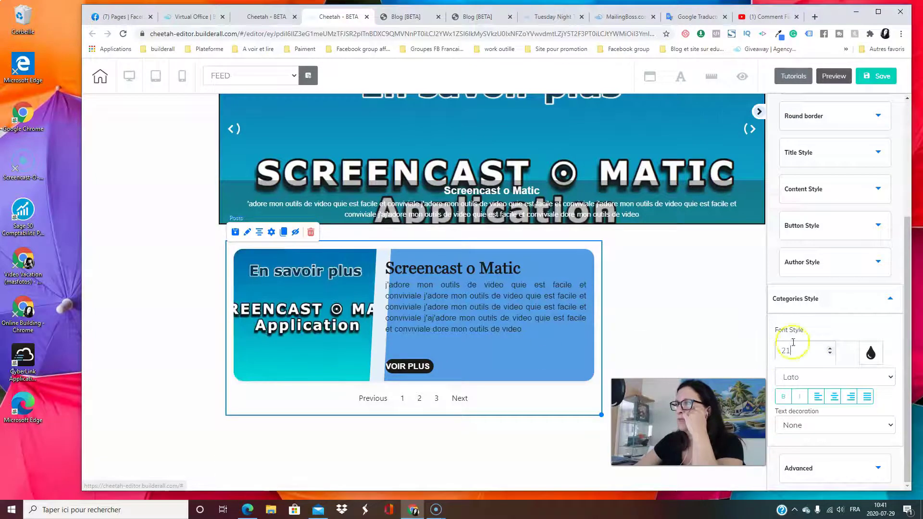
{"action": "left_click", "coordinate": [835, 305]}
{"action": "left_click", "coordinate": [839, 479]}
{"action": "scroll", "coordinate": [849, 459], "scroll_direction": "down", "scroll_amount": 2}
{"action": "mouse_move", "coordinate": [424, 337]}
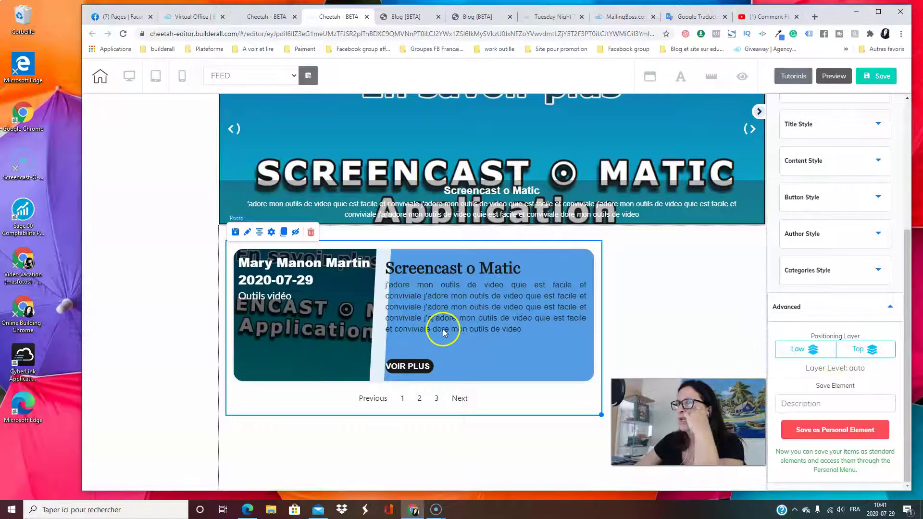
{"action": "left_click", "coordinate": [832, 310]}
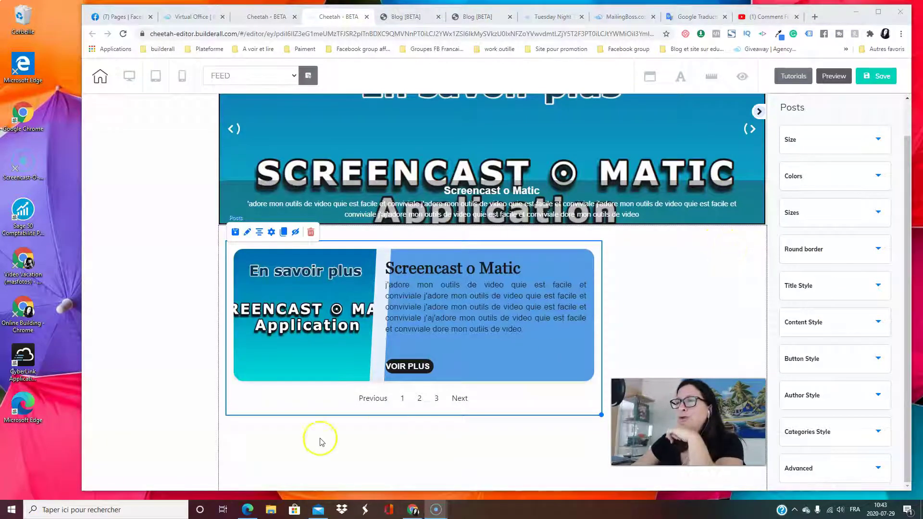
{"action": "mouse_move", "coordinate": [418, 367]}
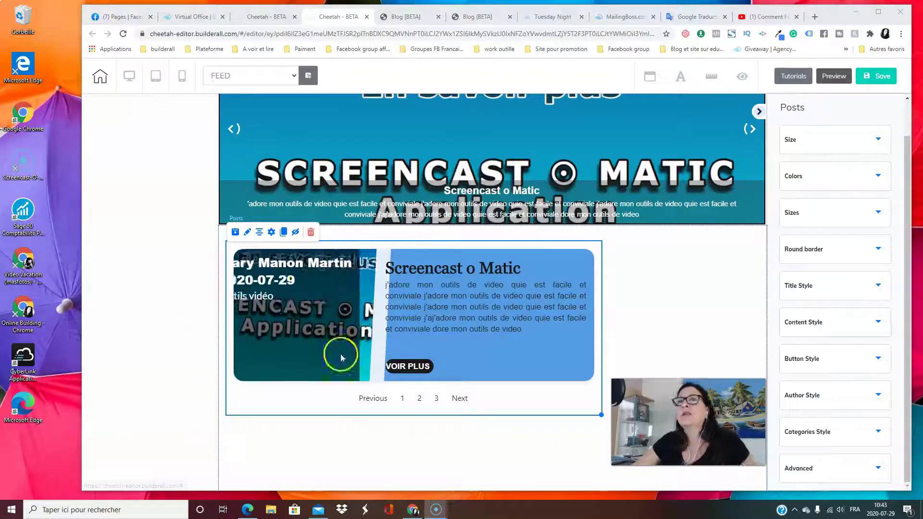
Try the clean and then the hover theme on the posts list, saving each
{"action": "left_click", "coordinate": [271, 235]}
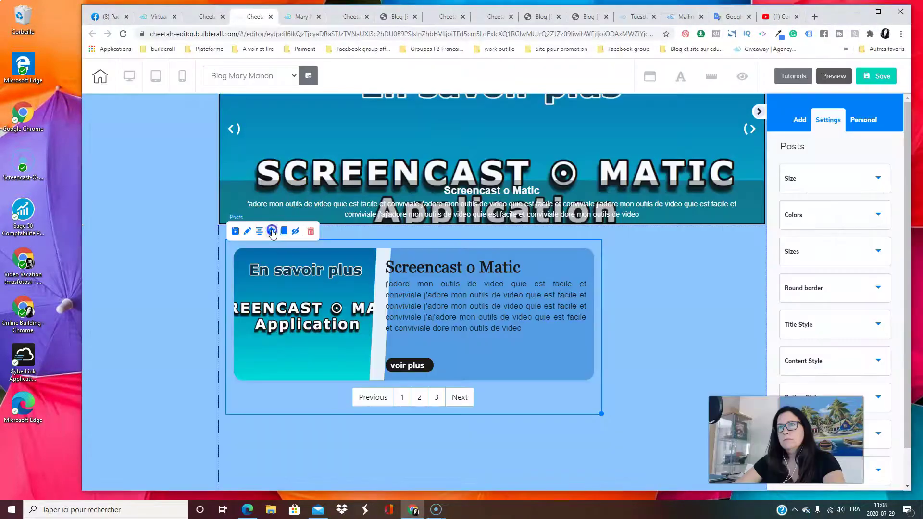
{"action": "left_click", "coordinate": [272, 230]}
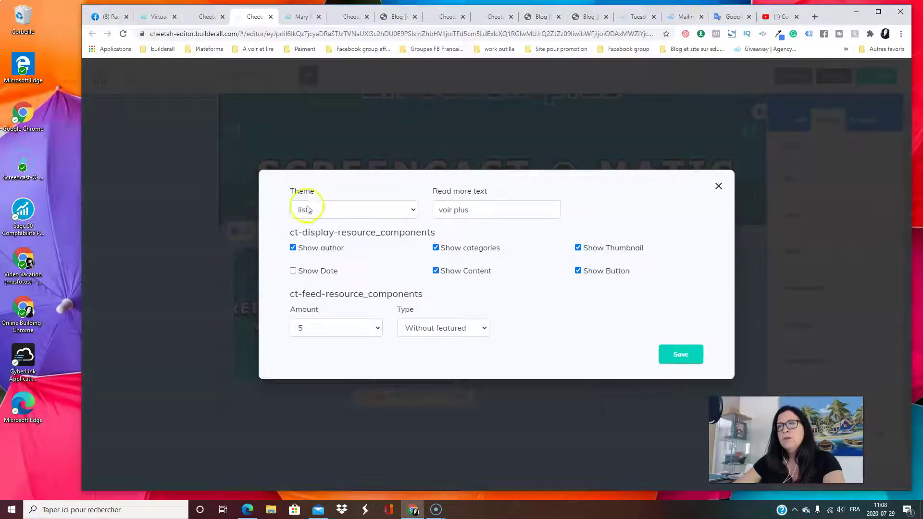
{"action": "left_click", "coordinate": [378, 212]}
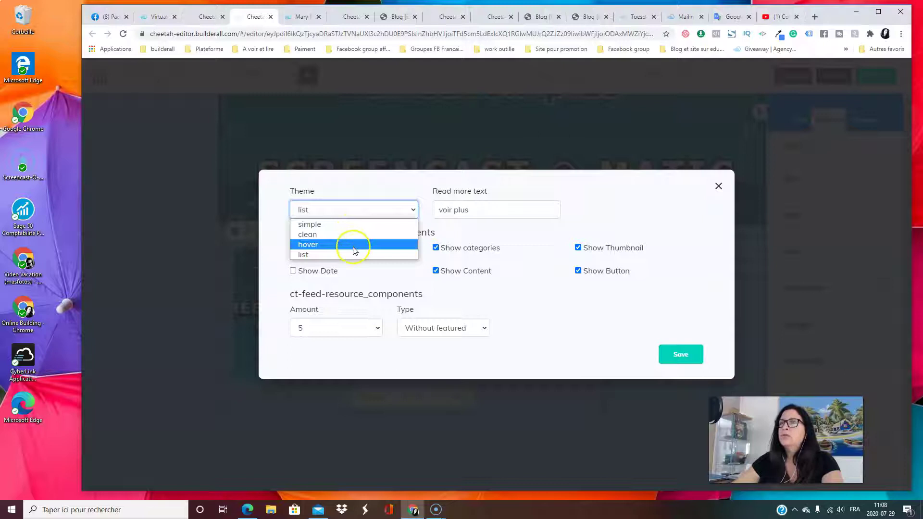
{"action": "left_click", "coordinate": [351, 228]}
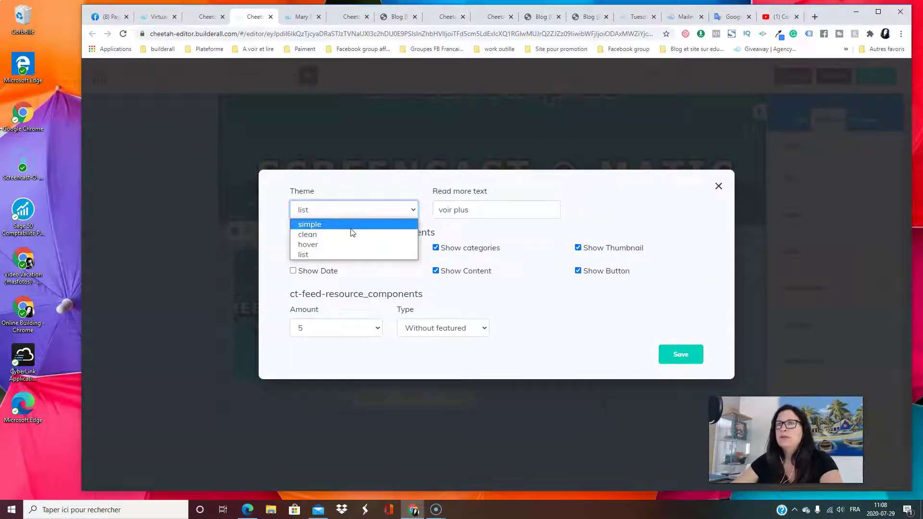
{"action": "left_click", "coordinate": [347, 236]}
{"action": "left_click", "coordinate": [683, 354]}
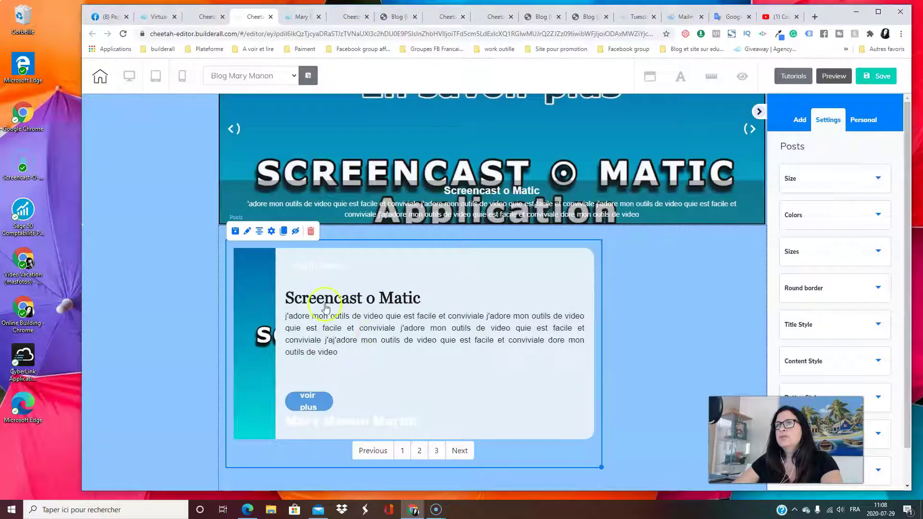
{"action": "left_click", "coordinate": [272, 231]}
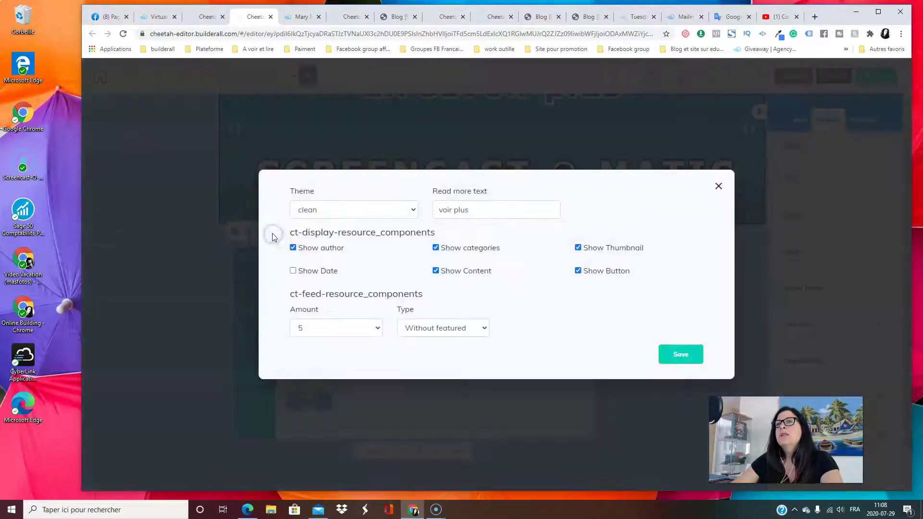
{"action": "left_click", "coordinate": [357, 207]}
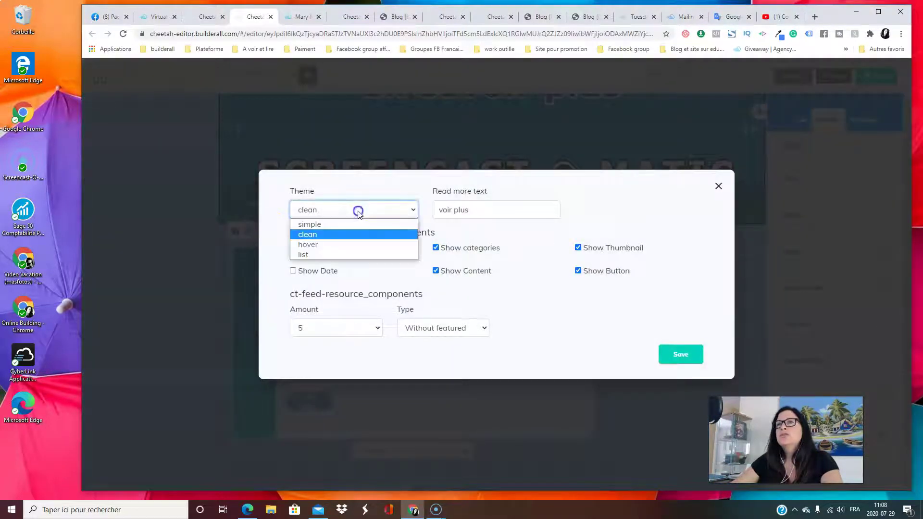
{"action": "left_click", "coordinate": [338, 243]}
{"action": "left_click", "coordinate": [692, 345]}
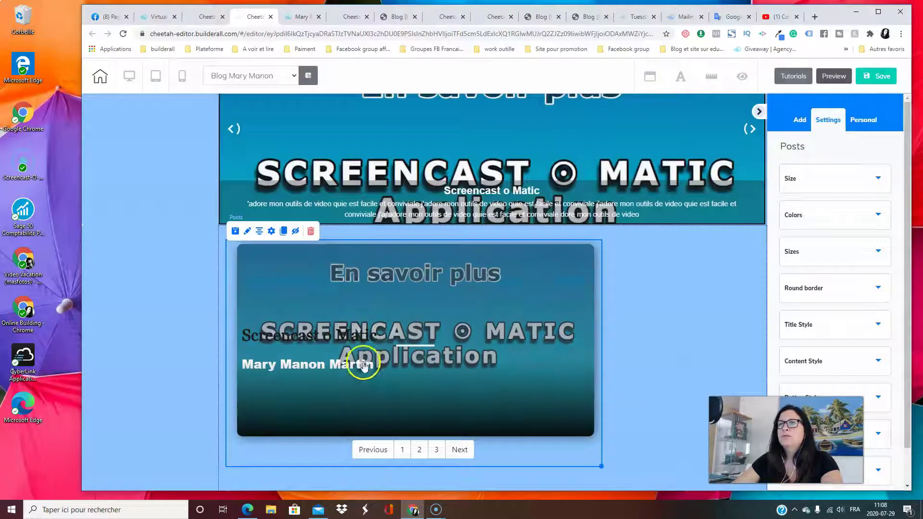
Switch the posts list to the simple theme and save it
{"action": "left_click", "coordinate": [271, 231]}
{"action": "left_click", "coordinate": [350, 220]}
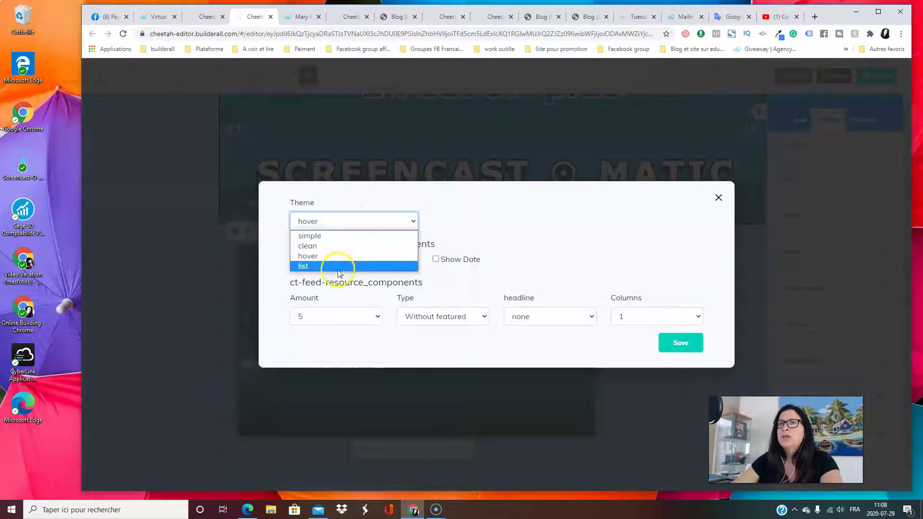
{"action": "left_click", "coordinate": [342, 236]}
{"action": "left_click", "coordinate": [680, 352]}
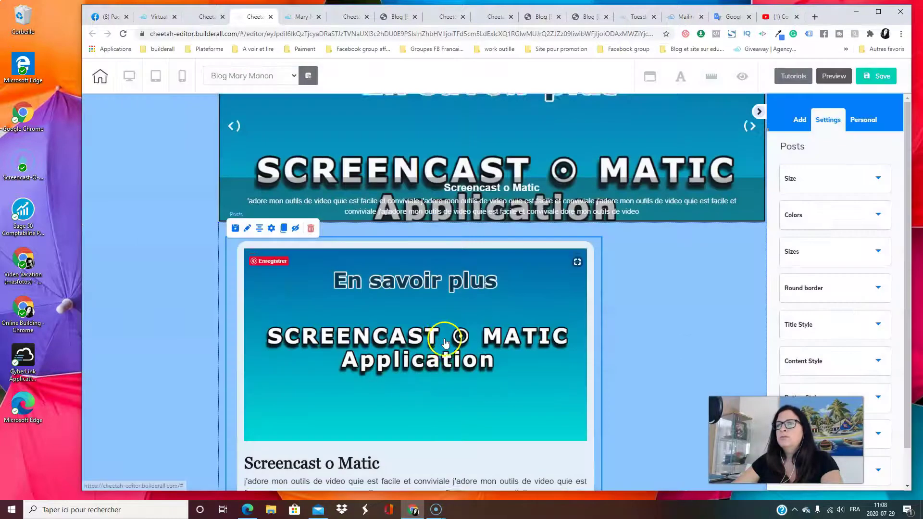
{"action": "scroll", "coordinate": [445, 342], "scroll_direction": "down", "scroll_amount": 5}
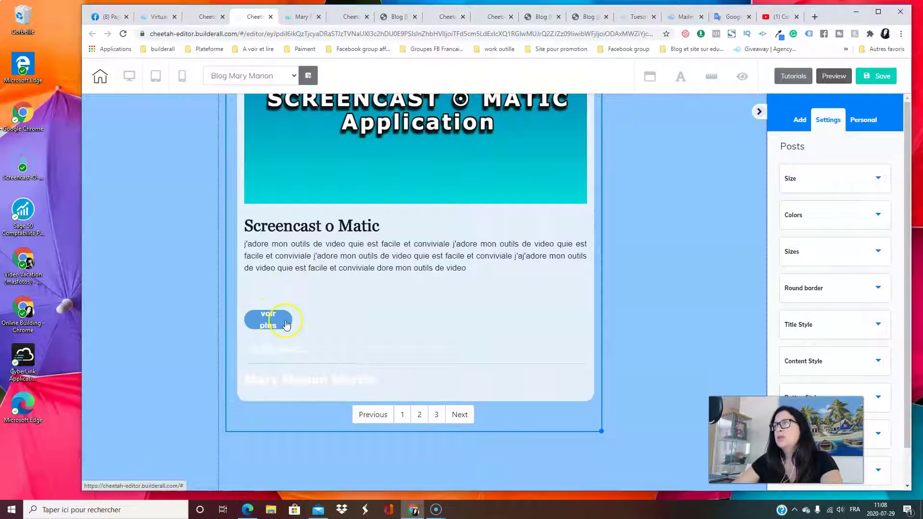
{"action": "scroll", "coordinate": [418, 340], "scroll_direction": "up", "scroll_amount": 4}
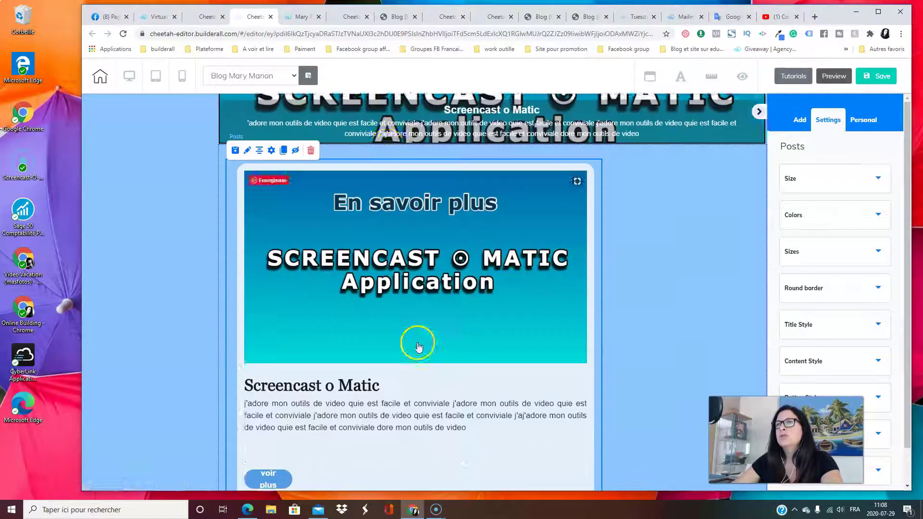
{"action": "scroll", "coordinate": [388, 262], "scroll_direction": "down", "scroll_amount": 7}
{"action": "scroll", "coordinate": [462, 348], "scroll_direction": "up", "scroll_amount": 10}
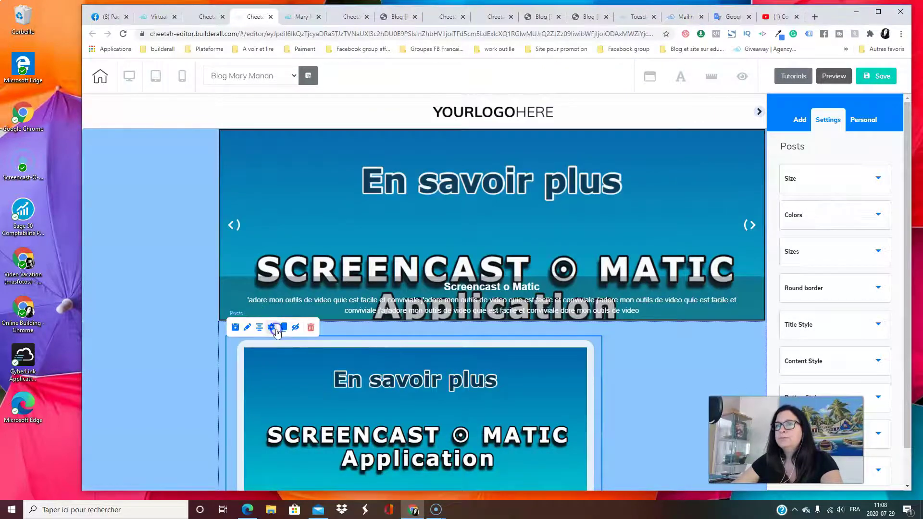
Settle on the list theme for the posts and save it
{"action": "left_click", "coordinate": [272, 328]}
{"action": "left_click", "coordinate": [382, 215]}
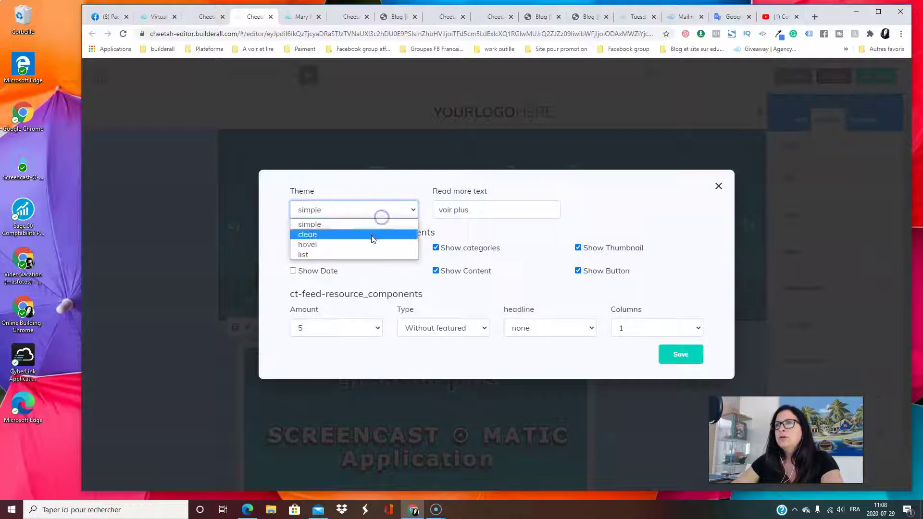
{"action": "left_click", "coordinate": [373, 255]}
{"action": "left_click", "coordinate": [700, 358]}
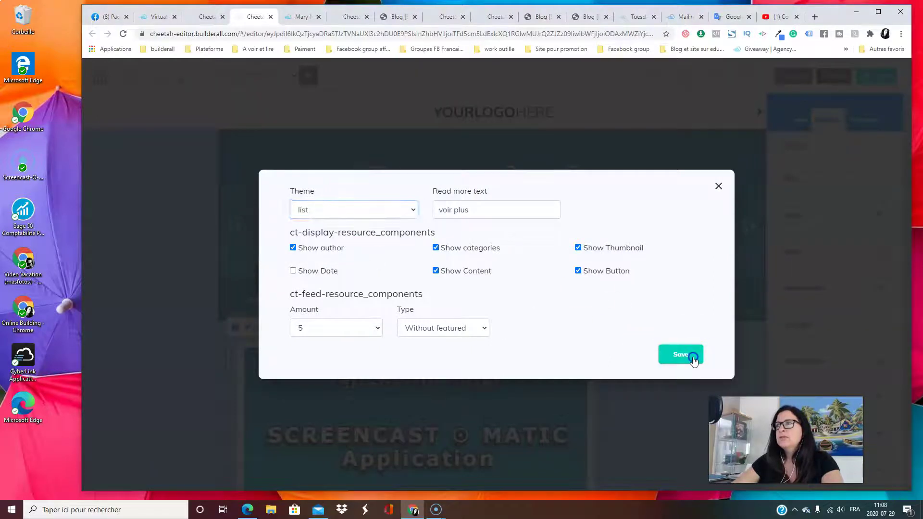
{"action": "scroll", "coordinate": [505, 436], "scroll_direction": "down", "scroll_amount": 3}
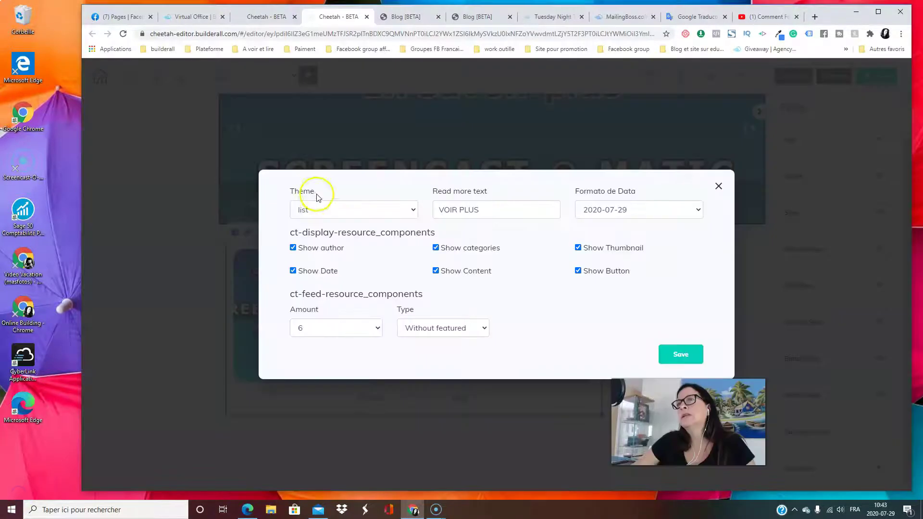
{"action": "left_click", "coordinate": [320, 204]}
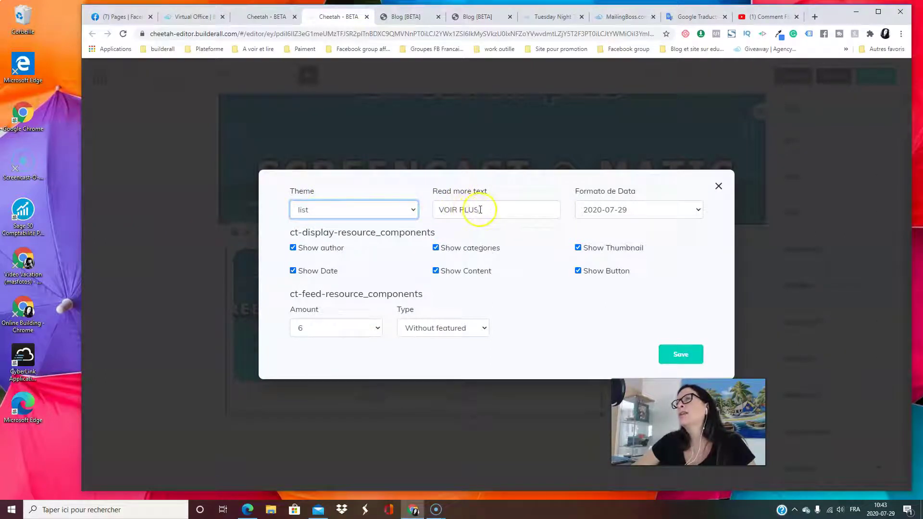
{"action": "left_click_drag", "start_coordinate": [487, 209], "coordinate": [412, 213]}
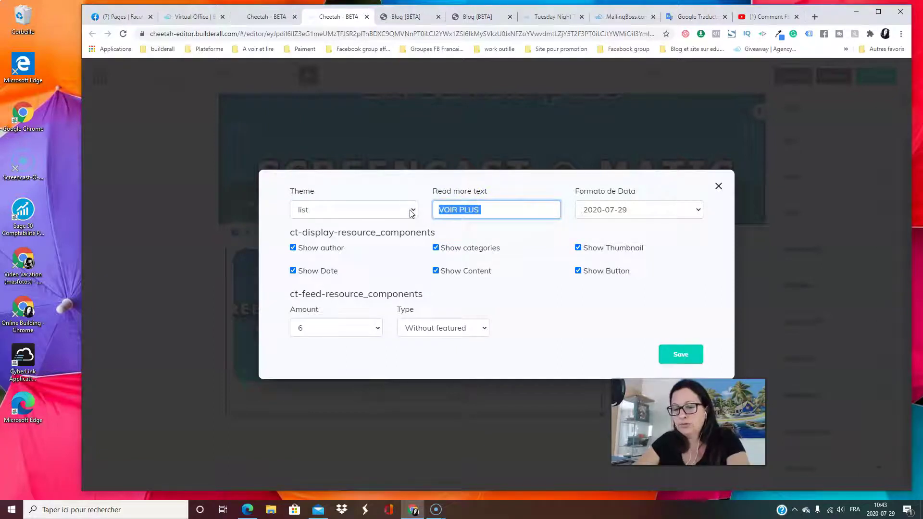
{"action": "type", "text": "voir plus"}
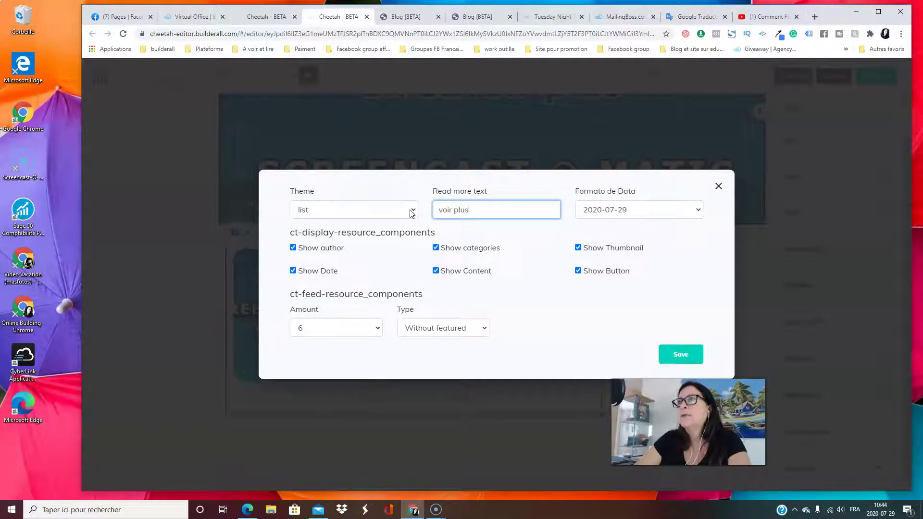
{"action": "left_click", "coordinate": [653, 211]}
{"action": "left_click", "coordinate": [651, 210]}
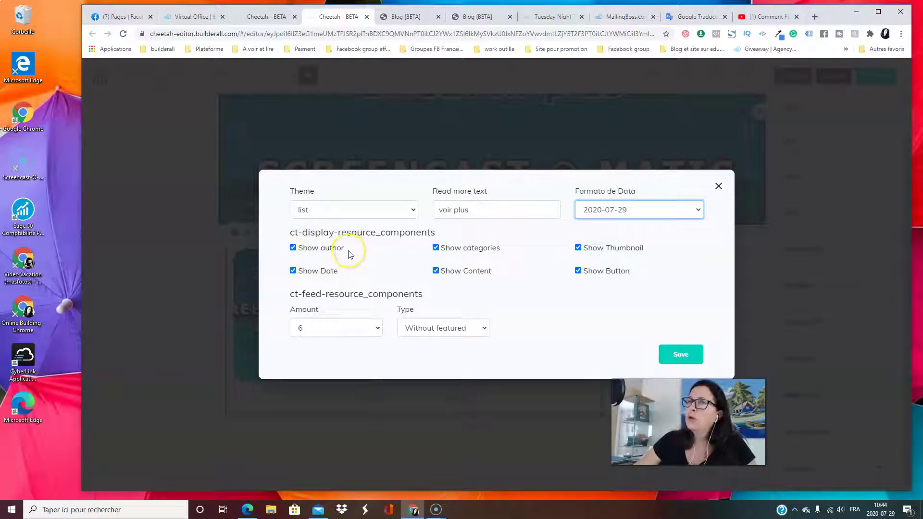
{"action": "left_click", "coordinate": [293, 248]}
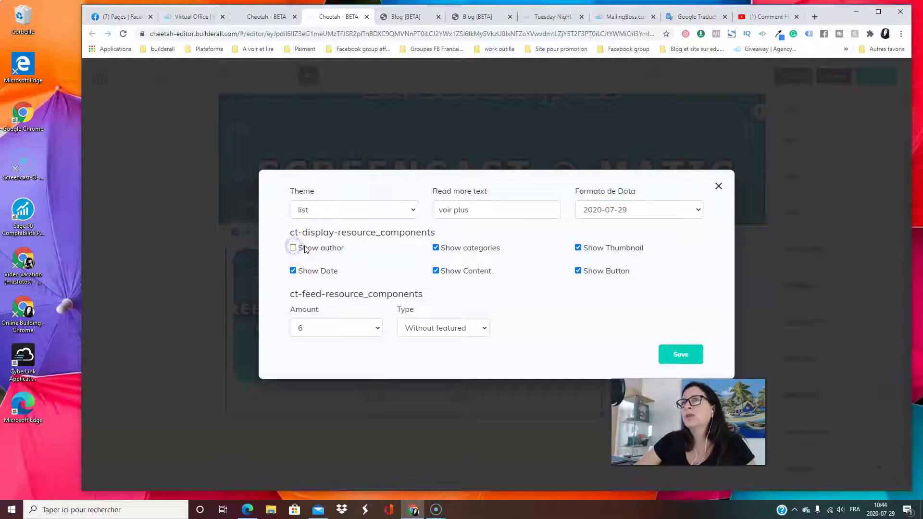
{"action": "left_click", "coordinate": [293, 248]}
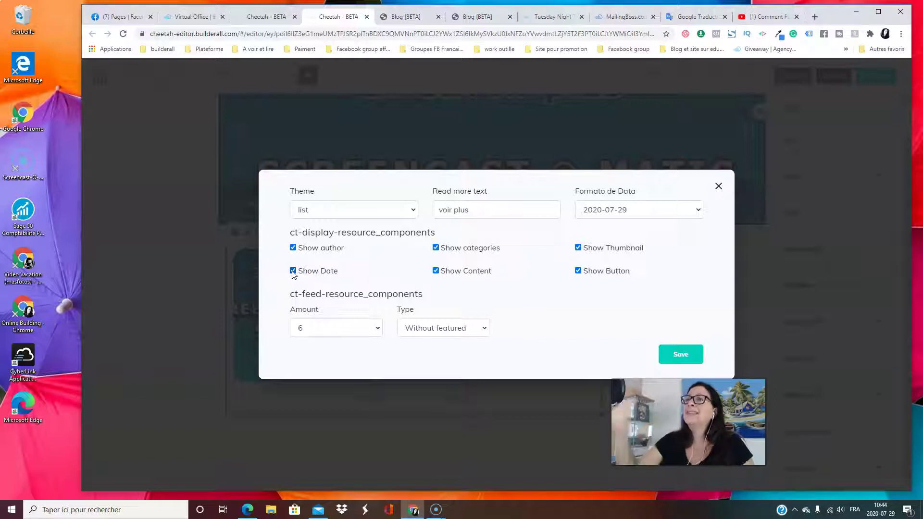
{"action": "left_click", "coordinate": [293, 271]}
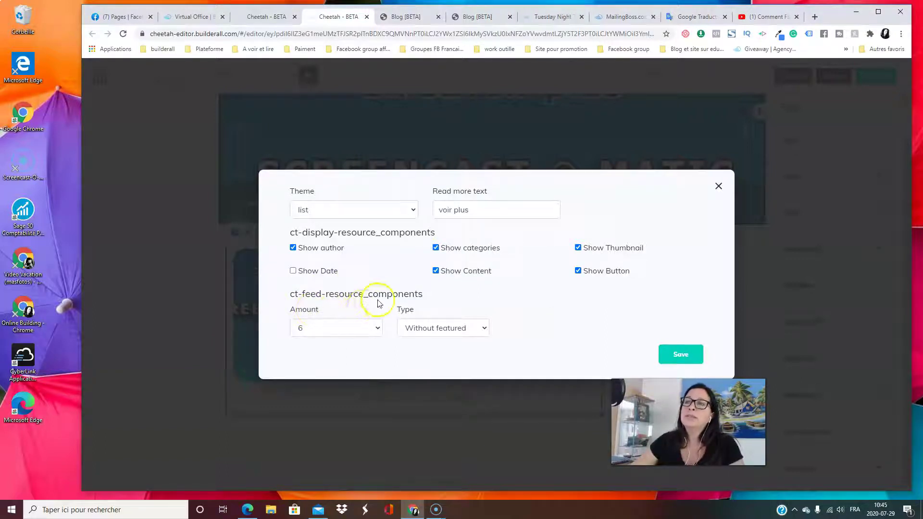
Keep the post amount at 6 and the type at Without featured, then save
{"action": "left_click", "coordinate": [379, 330]}
{"action": "left_click", "coordinate": [379, 331]}
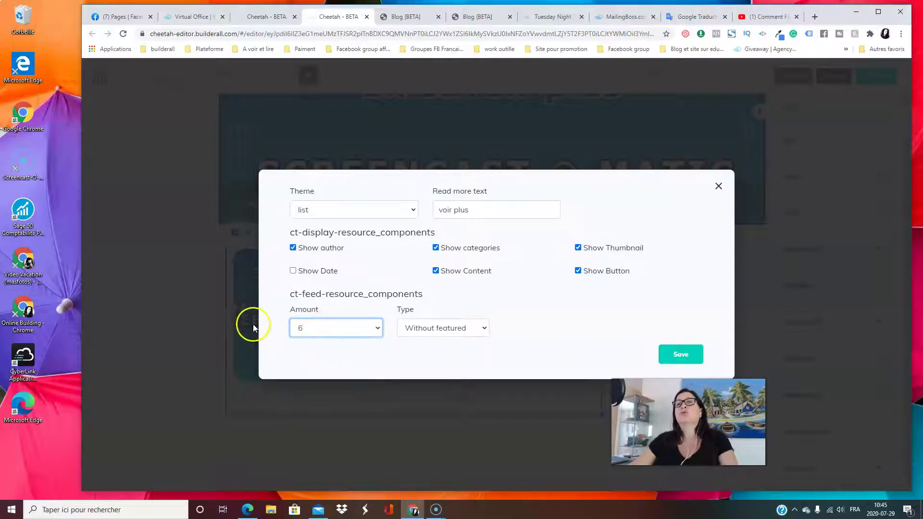
{"action": "left_click", "coordinate": [376, 327]}
{"action": "scroll", "coordinate": [369, 288], "scroll_direction": "down", "scroll_amount": 5}
{"action": "left_click", "coordinate": [366, 335]}
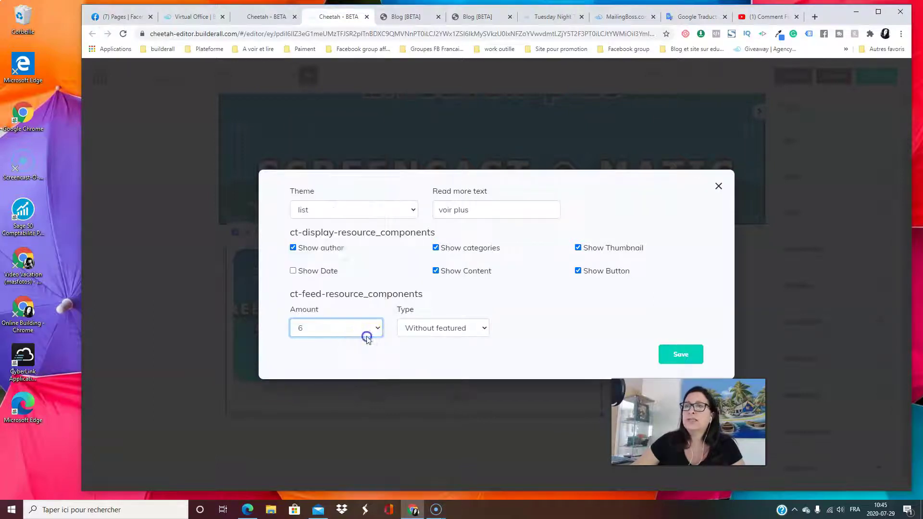
{"action": "left_click", "coordinate": [482, 329]}
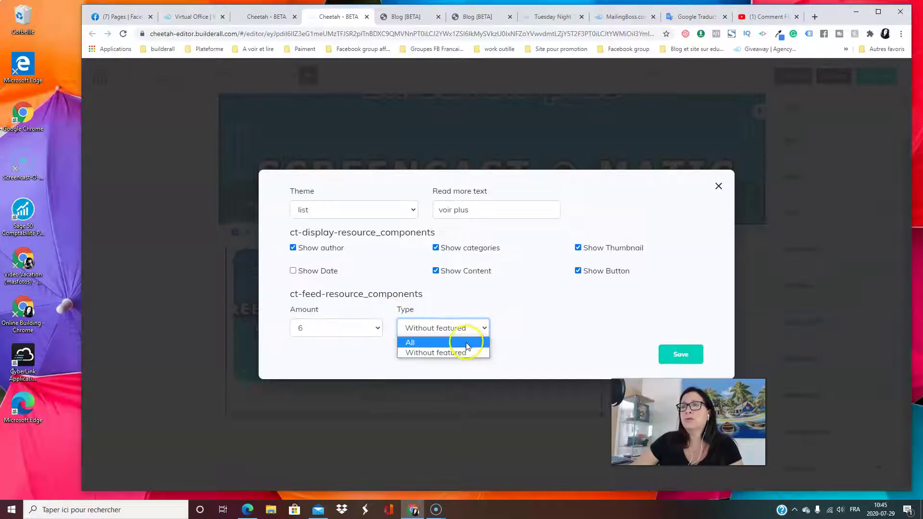
{"action": "left_click", "coordinate": [483, 329]}
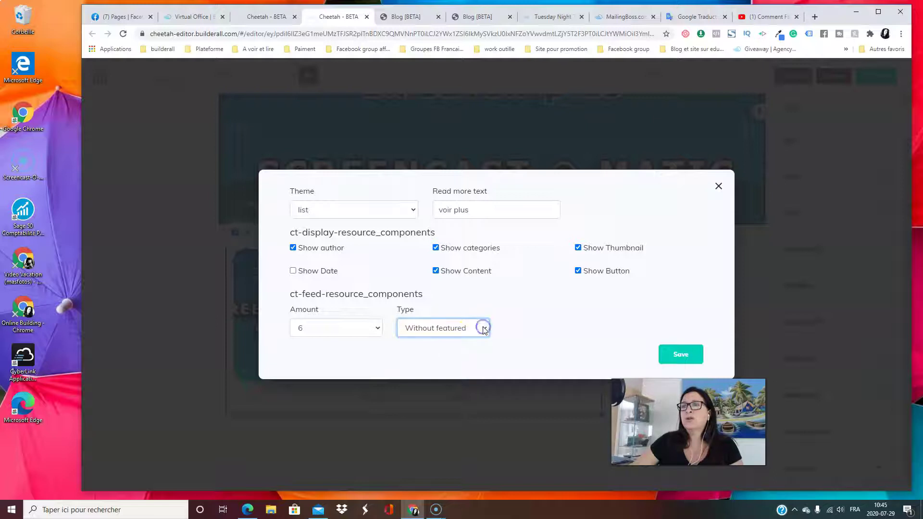
{"action": "left_click", "coordinate": [491, 329]}
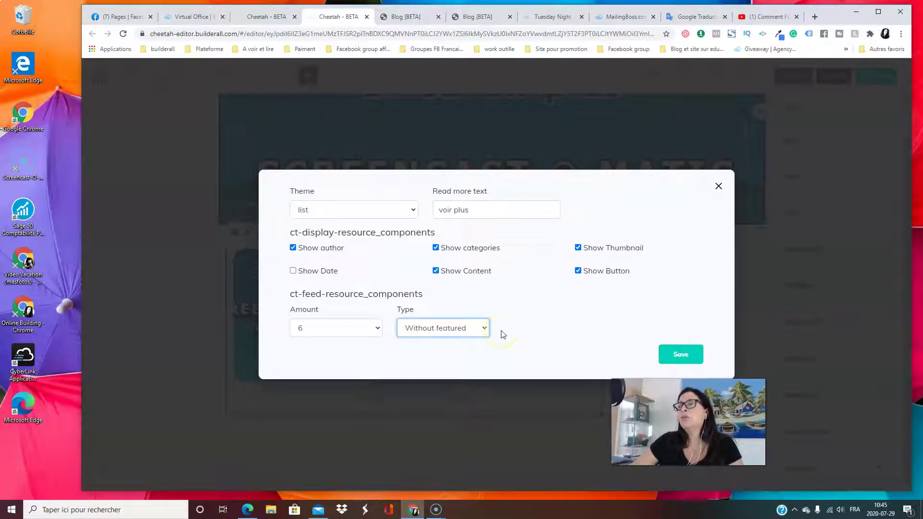
{"action": "left_click", "coordinate": [499, 331]}
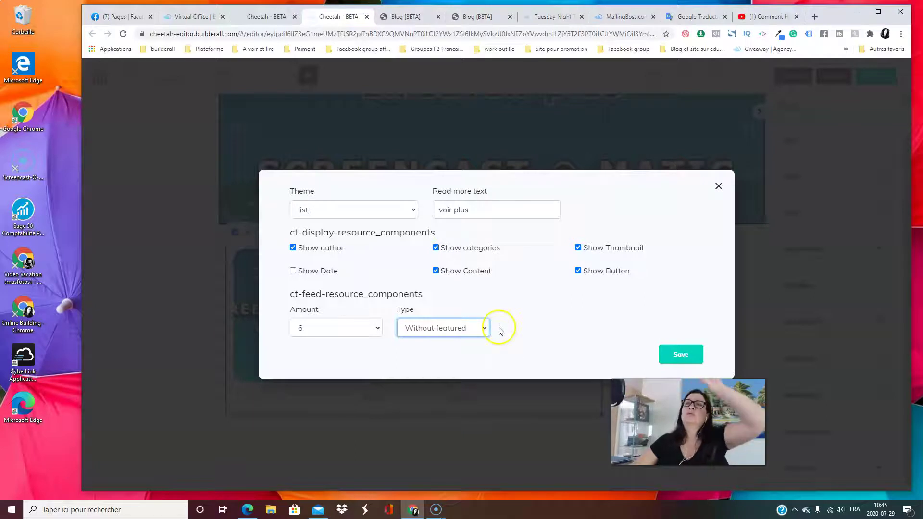
{"action": "left_click", "coordinate": [482, 330]}
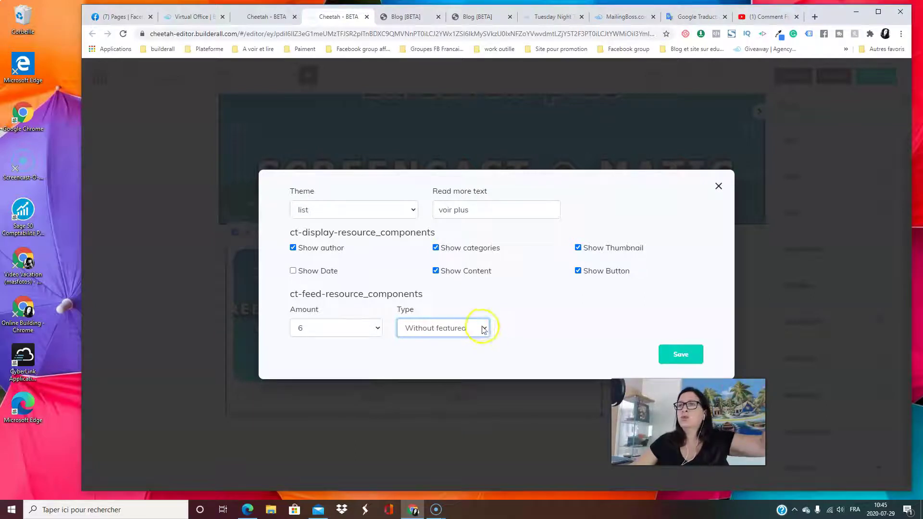
{"action": "left_click", "coordinate": [472, 341]}
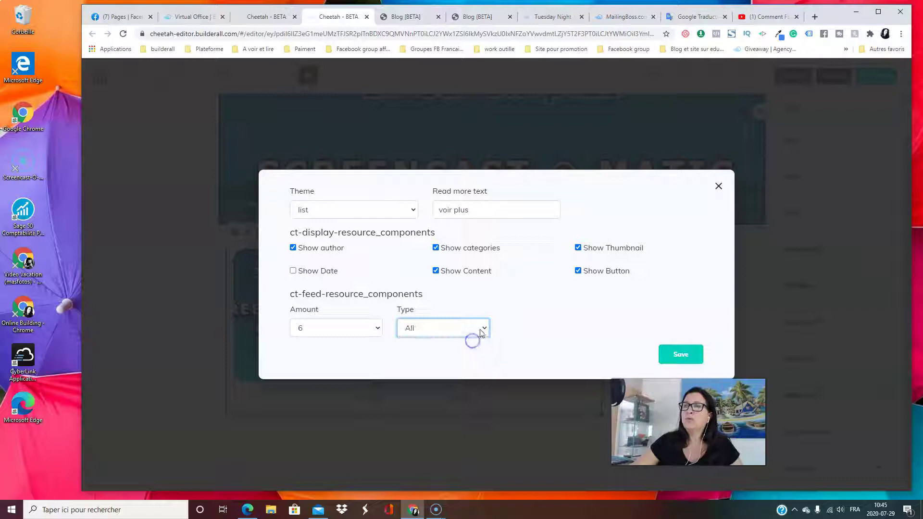
{"action": "left_click", "coordinate": [483, 329]}
{"action": "left_click", "coordinate": [442, 350]}
{"action": "left_click", "coordinate": [681, 354]}
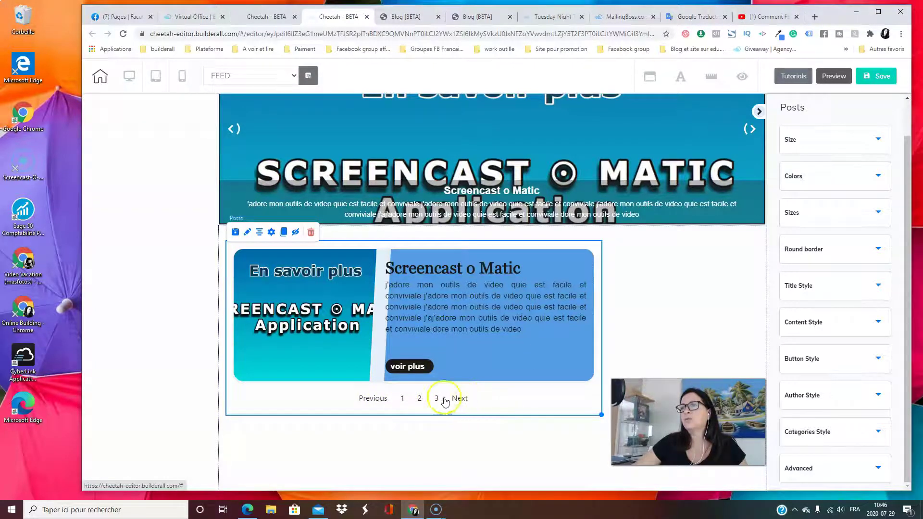
Change the posts type to include all posts, featured ones too, and save
{"action": "left_click", "coordinate": [271, 232]}
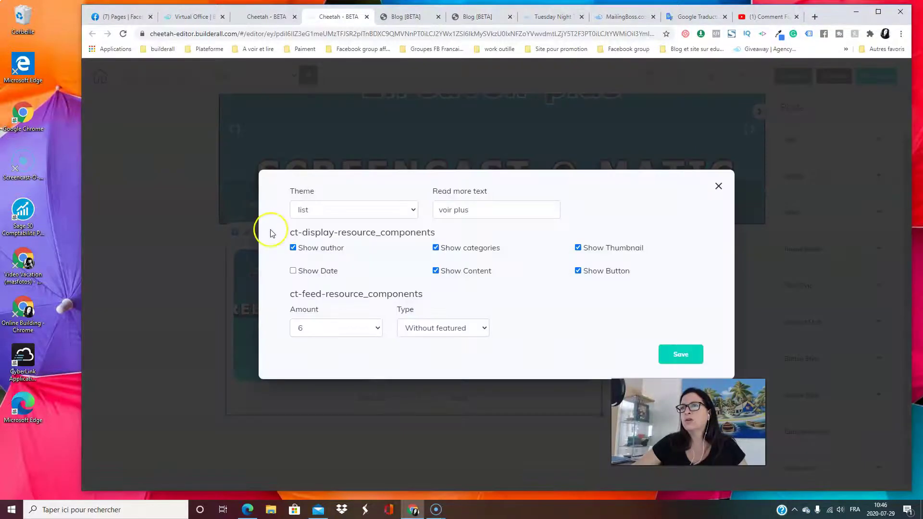
{"action": "left_click", "coordinate": [484, 328]}
{"action": "left_click", "coordinate": [459, 340]}
{"action": "left_click", "coordinate": [690, 365]}
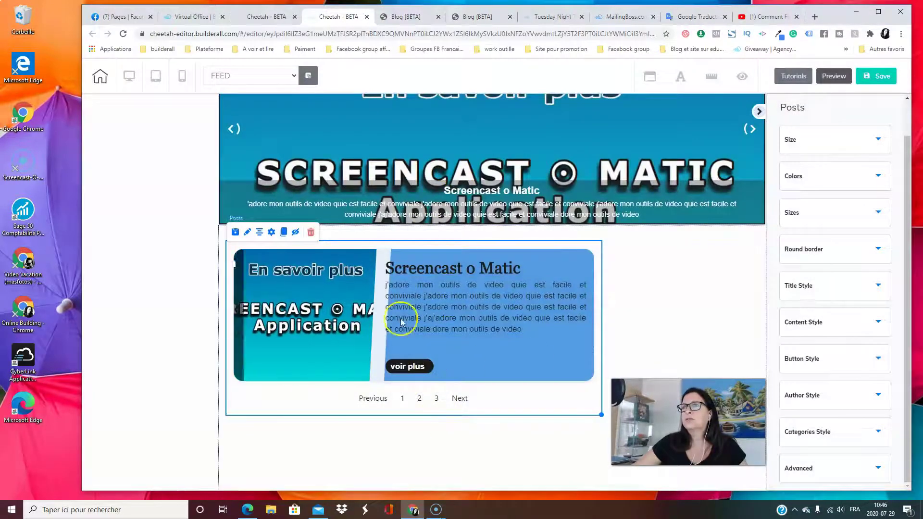
{"action": "scroll", "coordinate": [402, 322], "scroll_direction": "down", "scroll_amount": 3}
{"action": "scroll", "coordinate": [494, 350], "scroll_direction": "up", "scroll_amount": 3}
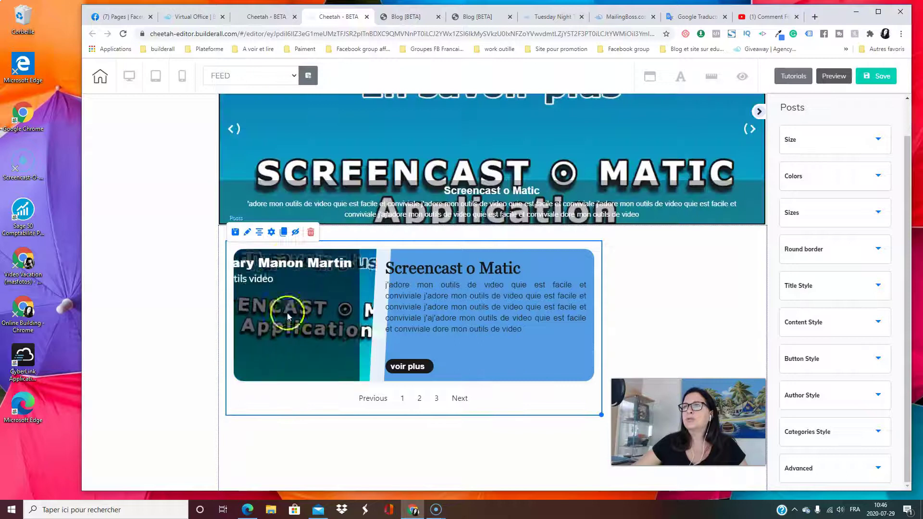
Set the posts type back to Without featured with an amount of 5, and save
{"action": "left_click", "coordinate": [272, 234]}
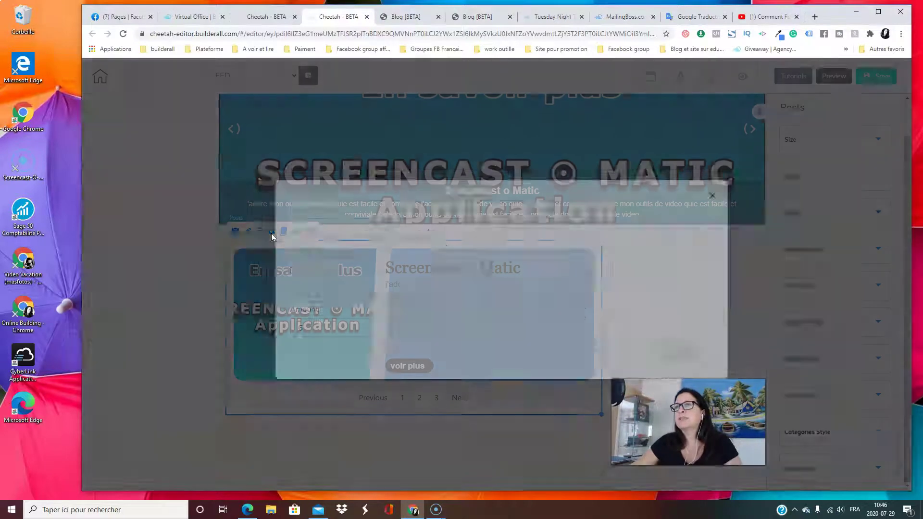
{"action": "left_click", "coordinate": [460, 339]}
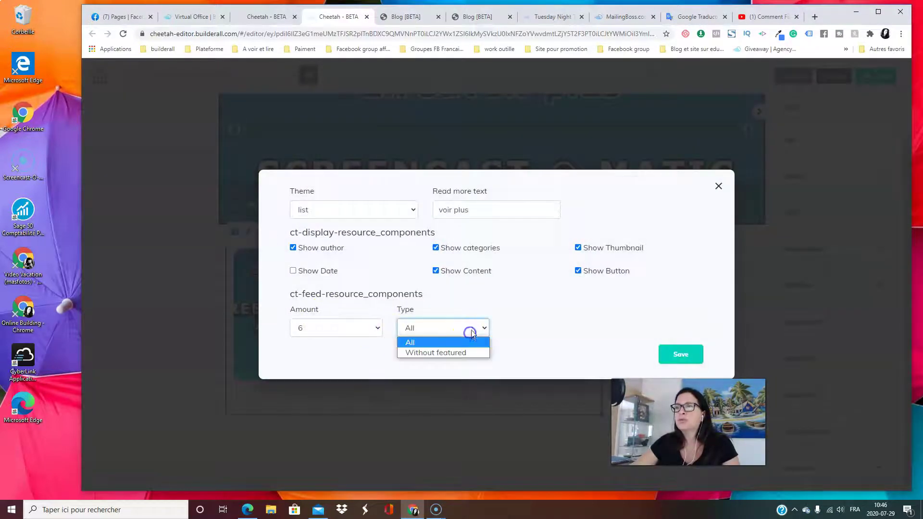
{"action": "left_click", "coordinate": [470, 353]}
{"action": "left_click", "coordinate": [326, 335]}
{"action": "scroll", "coordinate": [313, 237], "scroll_direction": "down", "scroll_amount": 1}
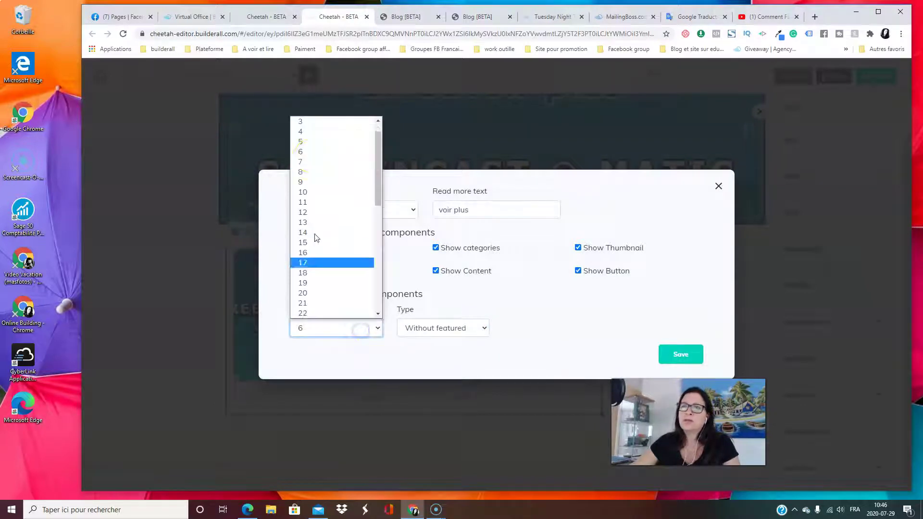
{"action": "left_click", "coordinate": [325, 141]}
{"action": "left_click", "coordinate": [680, 355]}
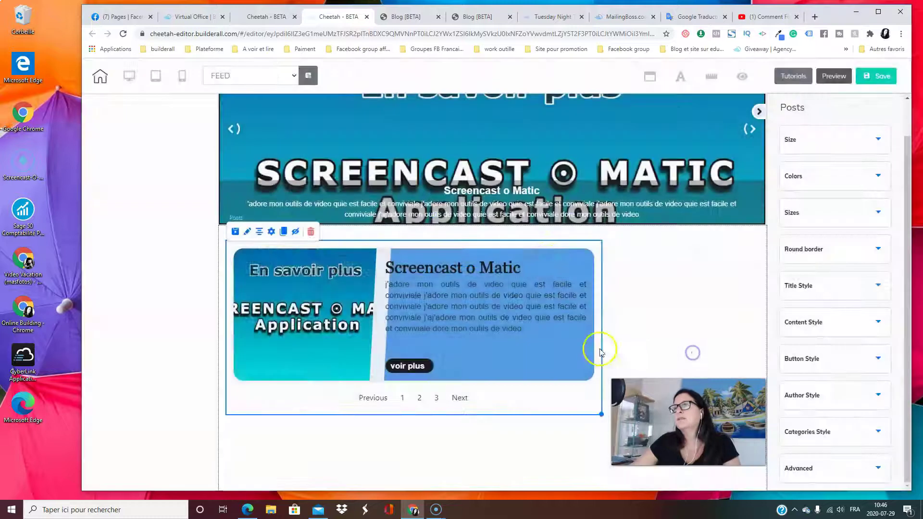
{"action": "scroll", "coordinate": [462, 365], "scroll_direction": "down", "scroll_amount": 7}
{"action": "scroll", "coordinate": [457, 414], "scroll_direction": "up", "scroll_amount": 9}
{"action": "scroll", "coordinate": [445, 385], "scroll_direction": "down", "scroll_amount": 4}
{"action": "scroll", "coordinate": [411, 300], "scroll_direction": "down", "scroll_amount": 4}
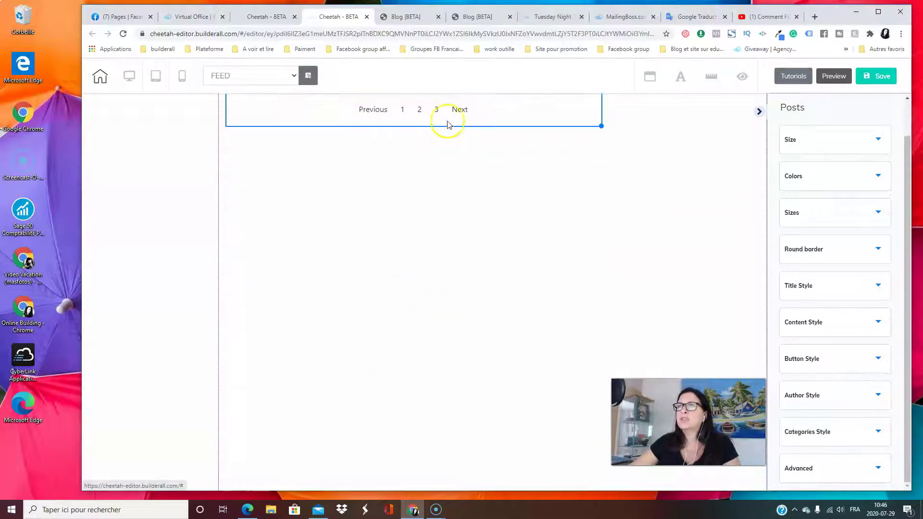
{"action": "scroll", "coordinate": [435, 431], "scroll_direction": "down", "scroll_amount": 2}
{"action": "scroll", "coordinate": [433, 432], "scroll_direction": "up", "scroll_amount": 5}
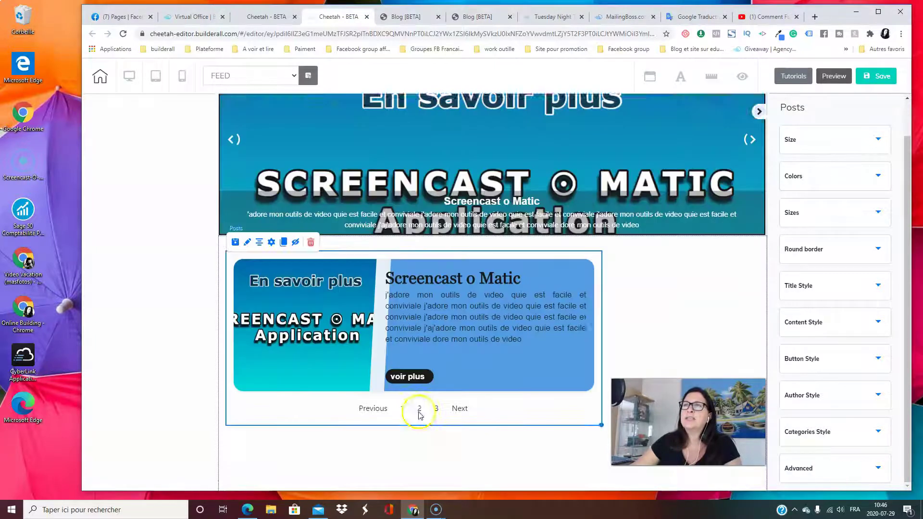
{"action": "scroll", "coordinate": [449, 410], "scroll_direction": "down", "scroll_amount": 3}
{"action": "scroll", "coordinate": [449, 409], "scroll_direction": "down", "scroll_amount": 2}
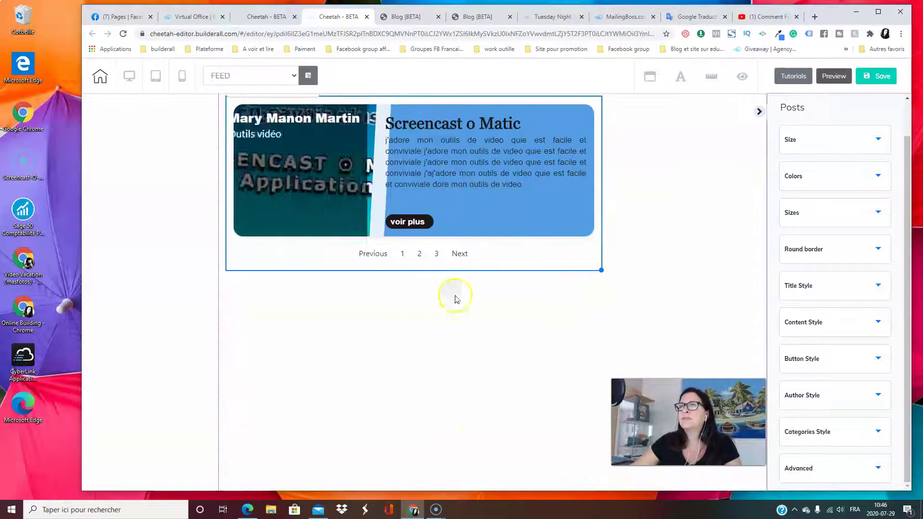
{"action": "scroll", "coordinate": [433, 326], "scroll_direction": "up", "scroll_amount": 5}
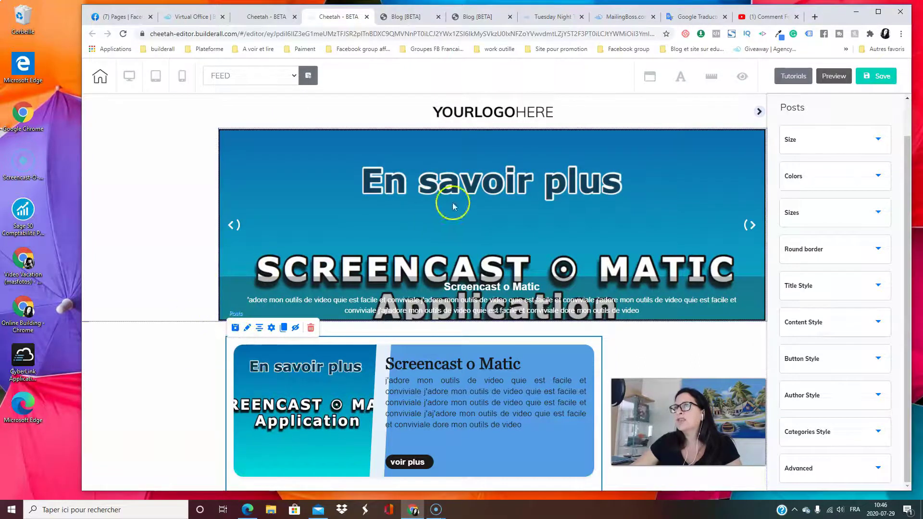
Give the top banner panel a light-blue (8CC6FF) solid background
{"action": "left_click", "coordinate": [621, 344]}
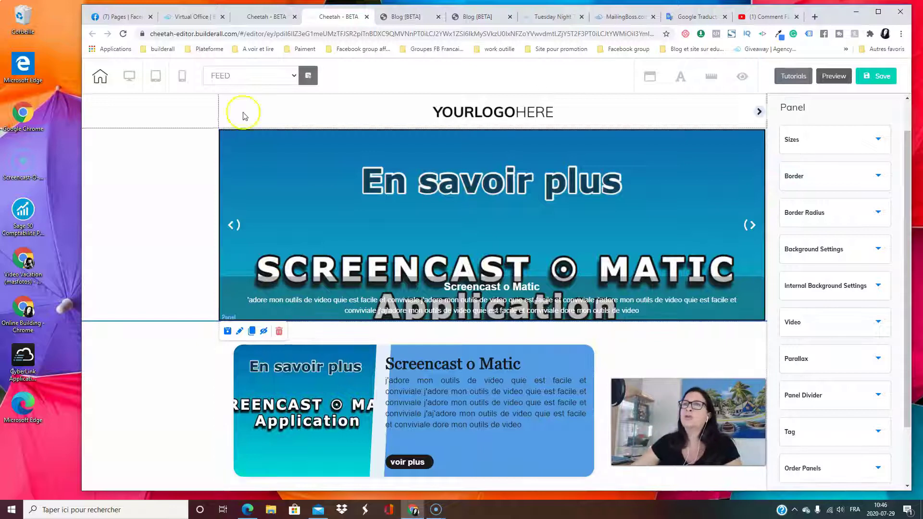
{"action": "left_click", "coordinate": [147, 212]}
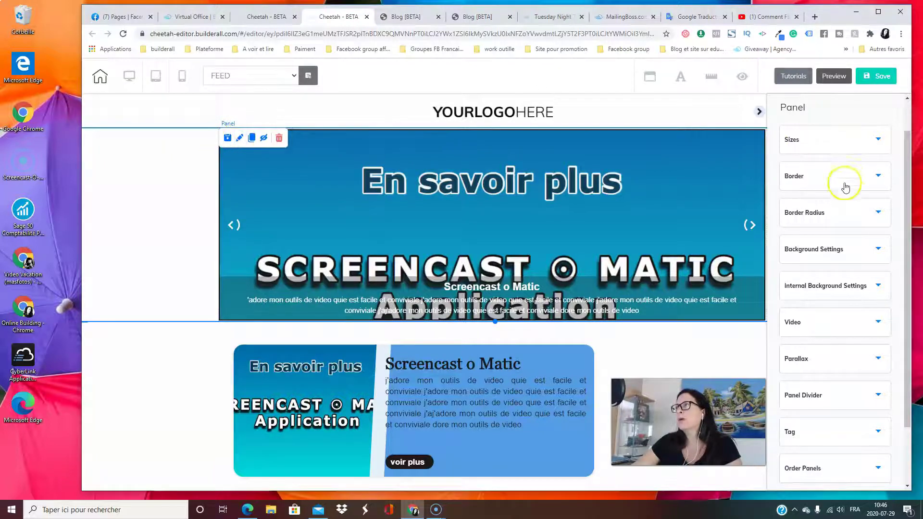
{"action": "left_click", "coordinate": [847, 143]}
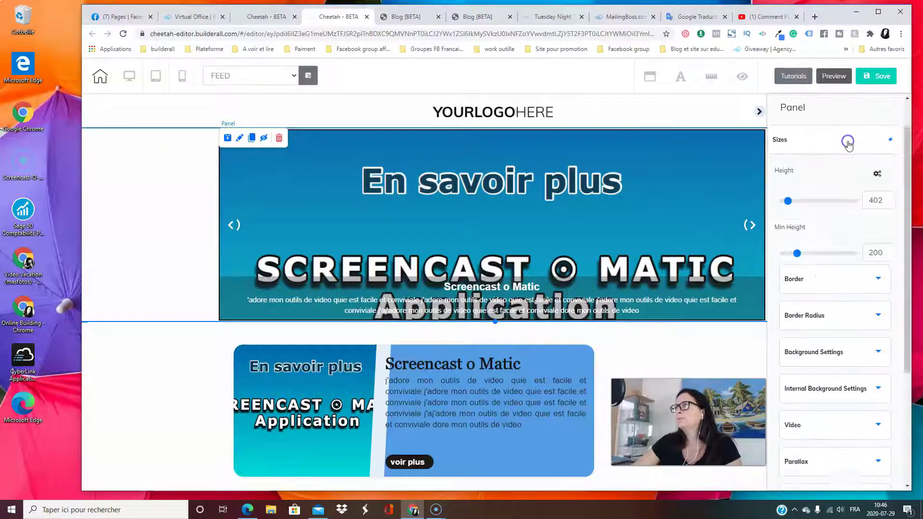
{"action": "left_click", "coordinate": [847, 142]}
{"action": "left_click", "coordinate": [832, 180]}
{"action": "left_click", "coordinate": [826, 189]}
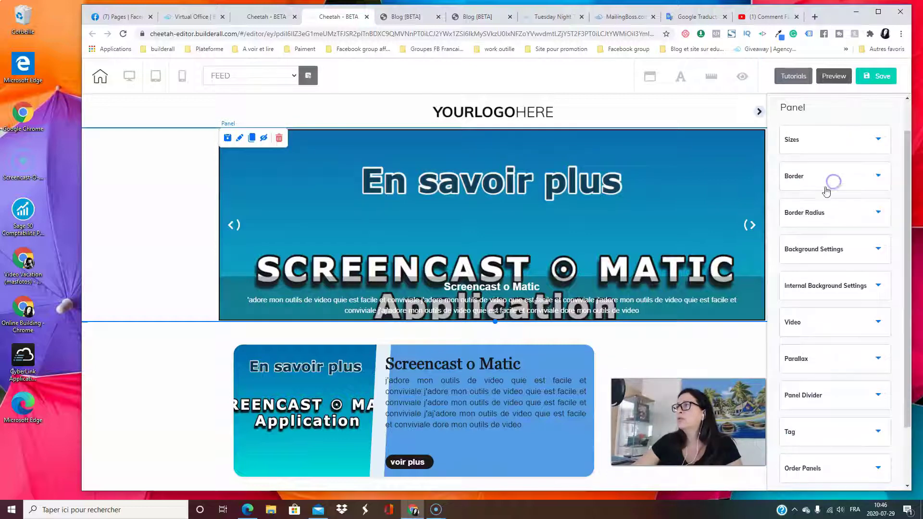
{"action": "left_click", "coordinate": [840, 221]}
{"action": "left_click", "coordinate": [840, 223]}
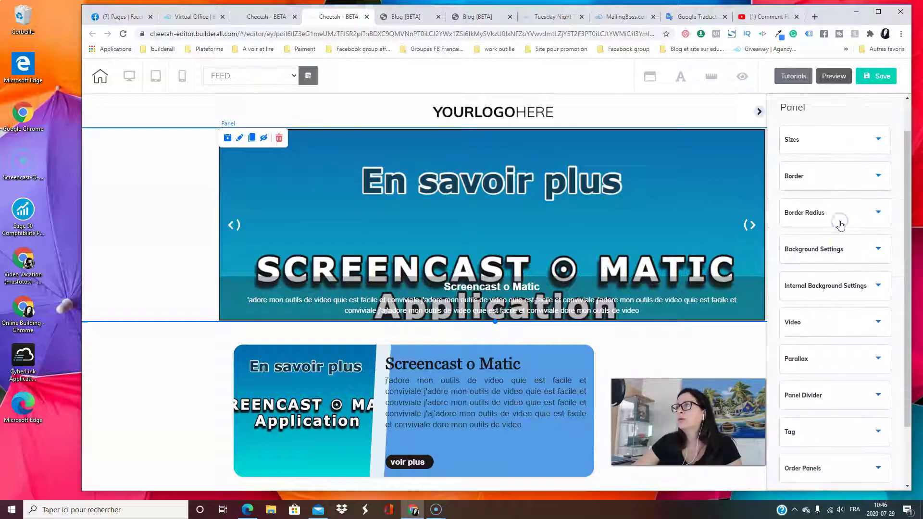
{"action": "left_click", "coordinate": [846, 255]}
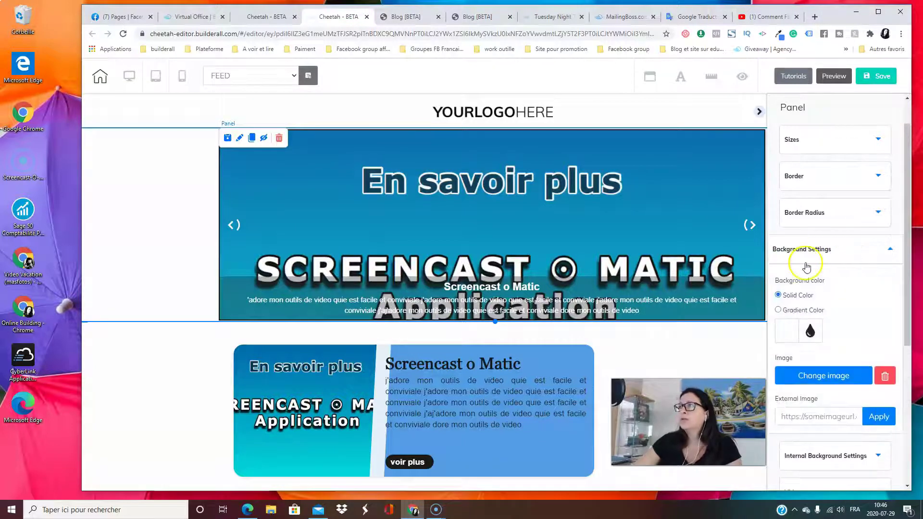
{"action": "left_click", "coordinate": [791, 332]}
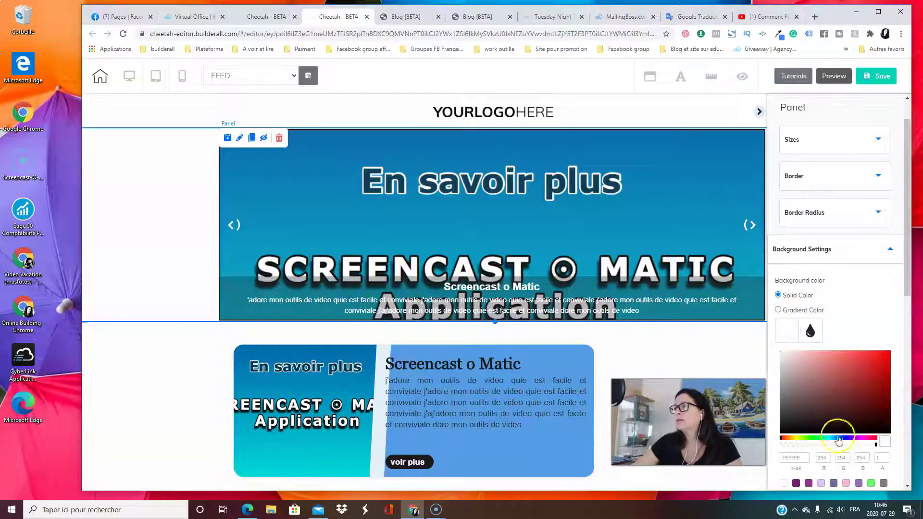
{"action": "scroll", "coordinate": [837, 423], "scroll_direction": "down", "scroll_amount": 3}
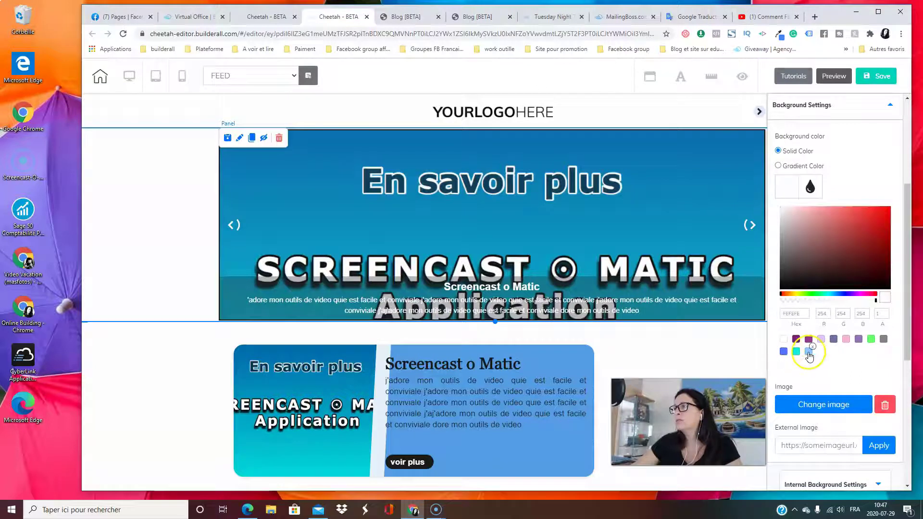
{"action": "left_click", "coordinate": [809, 352]}
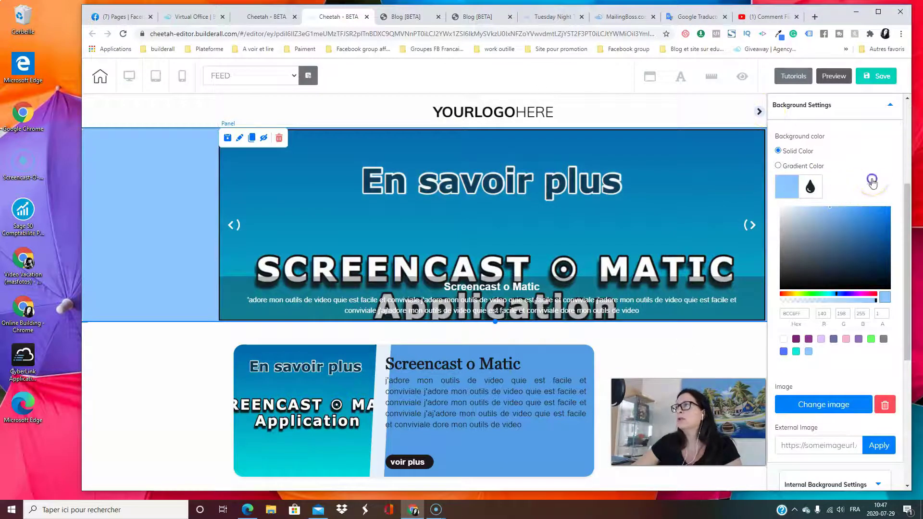
Apply the same light-blue background to the posts section below the banner
{"action": "left_click", "coordinate": [162, 368]}
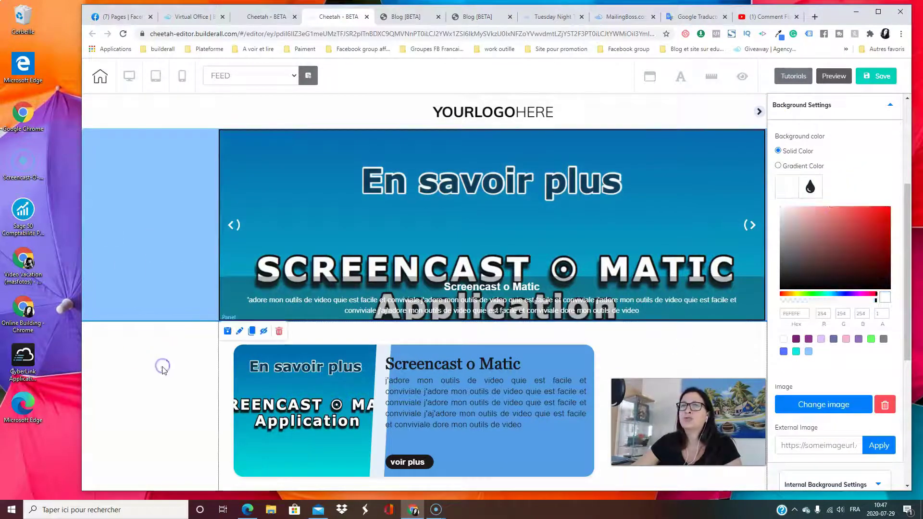
{"action": "scroll", "coordinate": [593, 192], "scroll_direction": "down", "scroll_amount": 1}
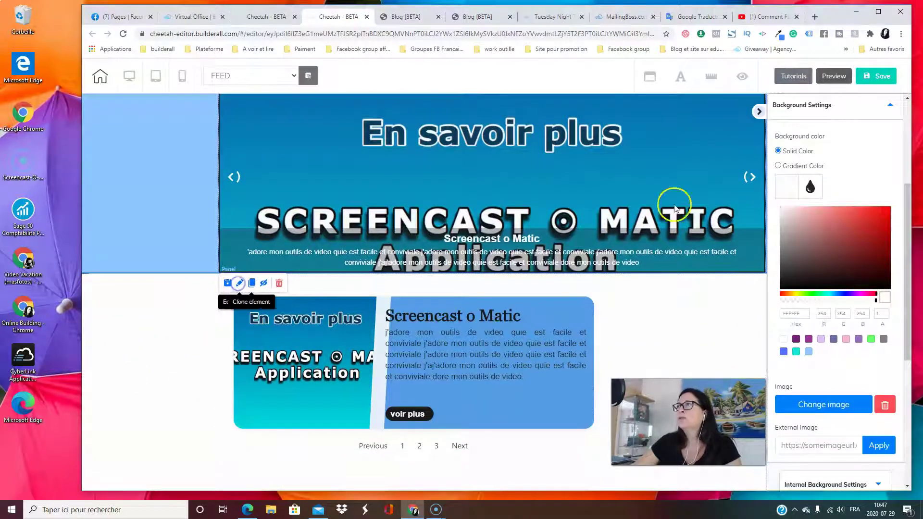
{"action": "left_click", "coordinate": [808, 352]}
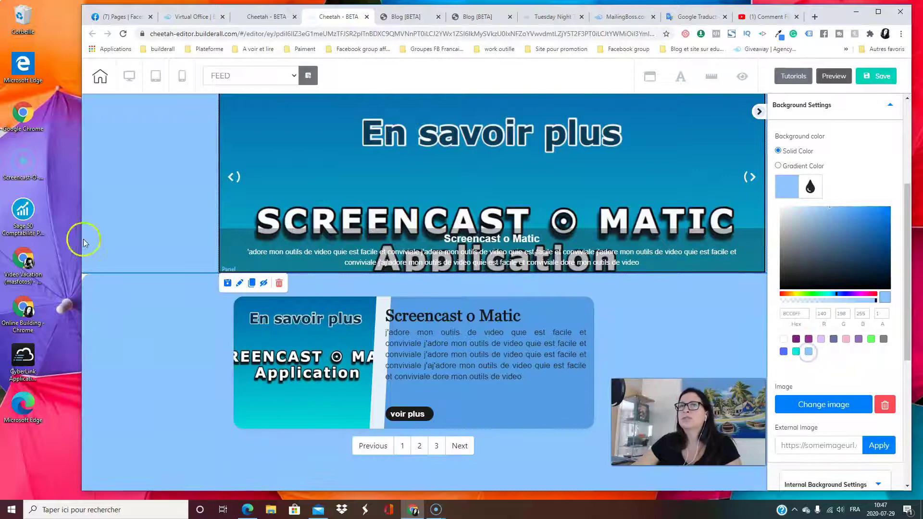
{"action": "scroll", "coordinate": [591, 276], "scroll_direction": "down", "scroll_amount": 4}
{"action": "scroll", "coordinate": [552, 398], "scroll_direction": "up", "scroll_amount": 5}
{"action": "scroll", "coordinate": [432, 332], "scroll_direction": "down", "scroll_amount": 10}
{"action": "scroll", "coordinate": [416, 344], "scroll_direction": "up", "scroll_amount": 5}
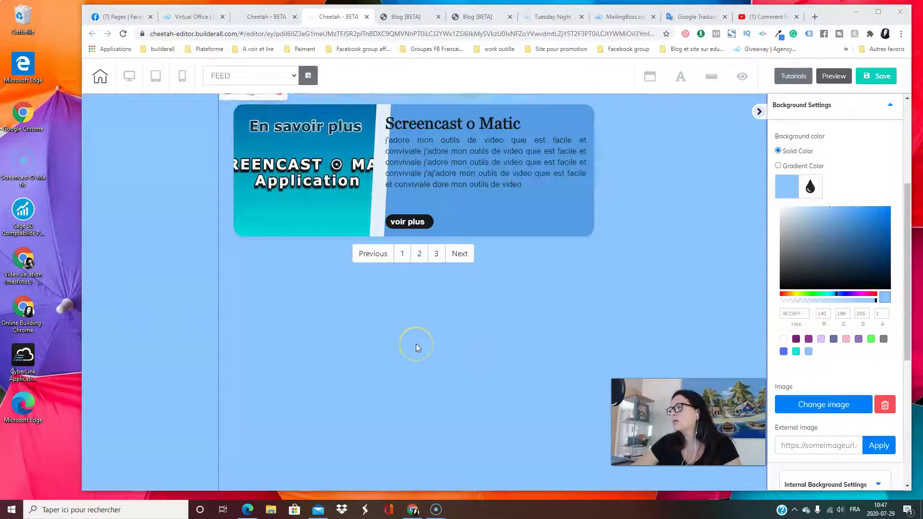
{"action": "scroll", "coordinate": [414, 344], "scroll_direction": "up", "scroll_amount": 5}
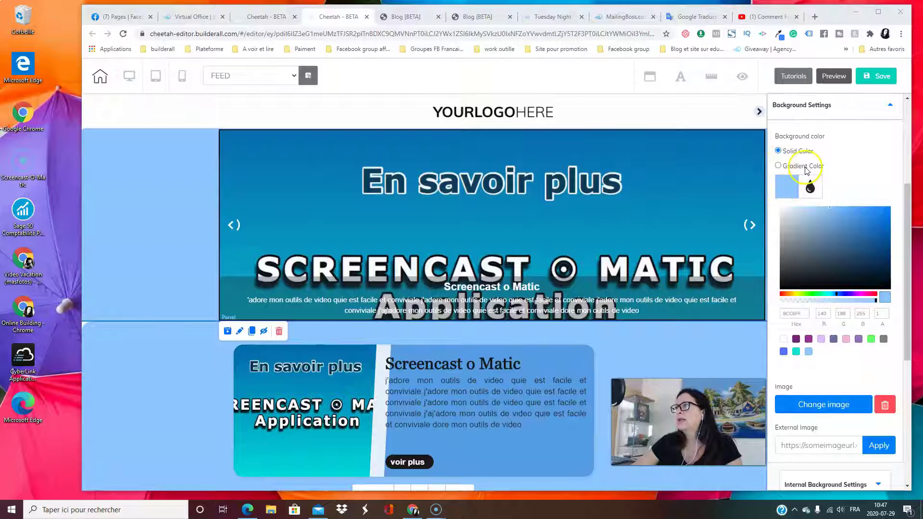
{"action": "left_click", "coordinate": [822, 107]}
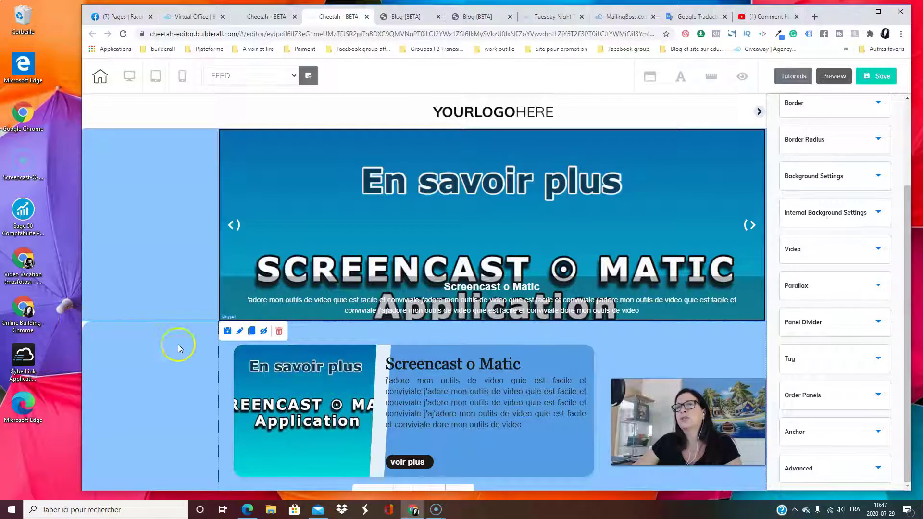
Change the banner panel's border radius from 20 to 0 on all four corners
{"action": "left_click", "coordinate": [251, 331]}
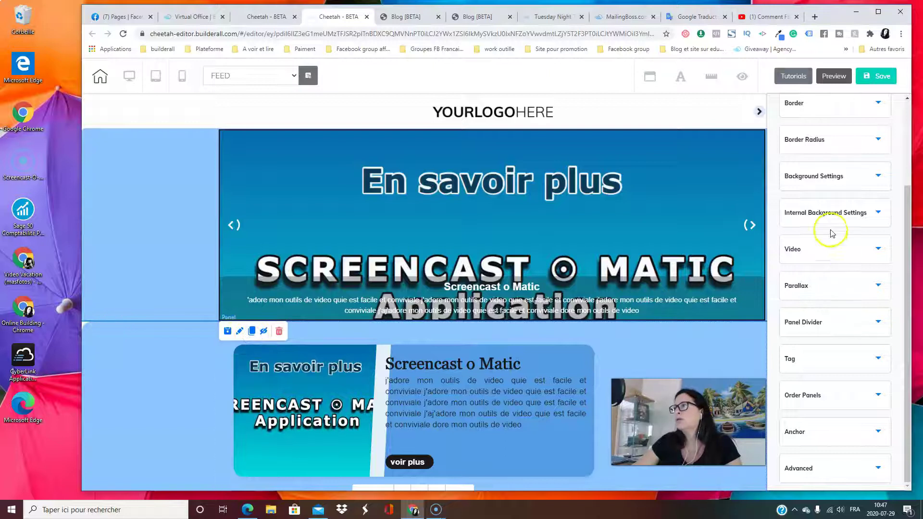
{"action": "left_click", "coordinate": [820, 142]}
{"action": "scroll", "coordinate": [818, 181], "scroll_direction": "up", "scroll_amount": 2}
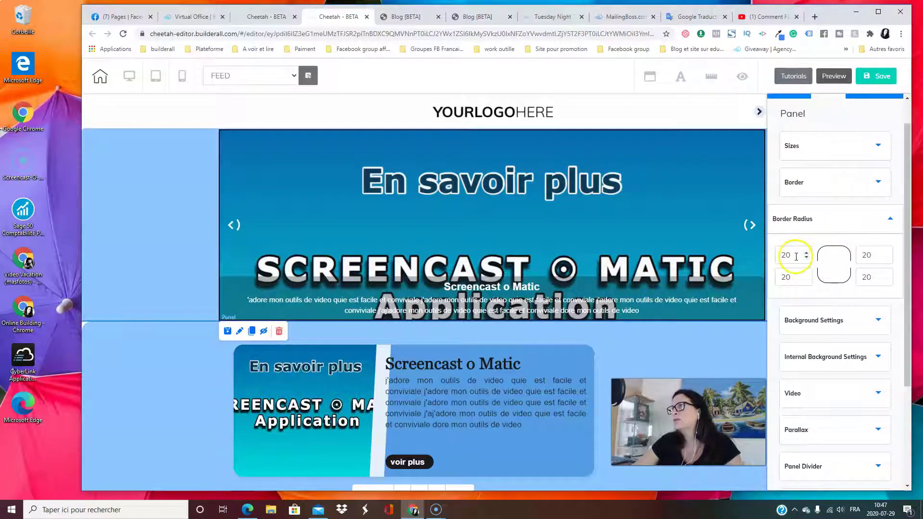
{"action": "double_click", "coordinate": [796, 256]}
{"action": "type", "text": "0"}
{"action": "double_click", "coordinate": [789, 278]}
{"action": "type", "text": "0"}
{"action": "double_click", "coordinate": [861, 256]}
{"action": "type", "text": "0"}
{"action": "double_click", "coordinate": [880, 279]}
{"action": "type", "text": "0"}
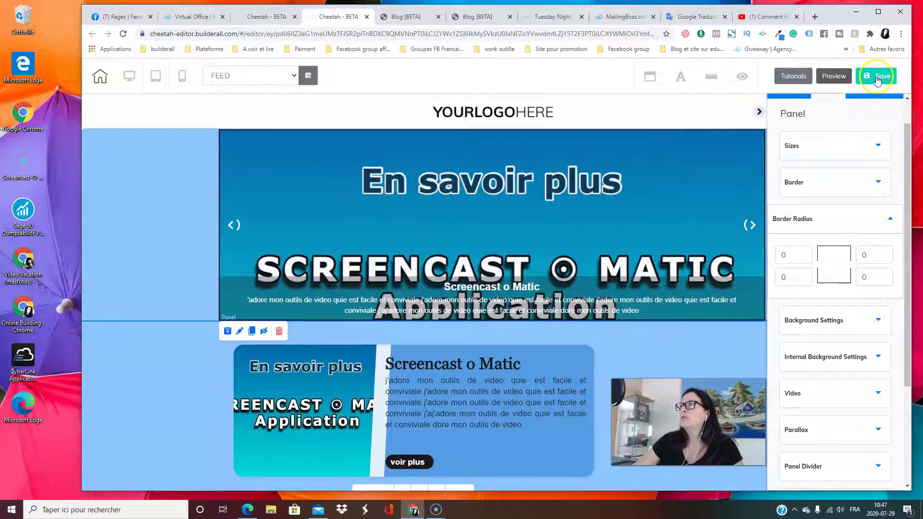
Save and publish the FEED page, then dismiss the It's Done confirmation
{"action": "left_click", "coordinate": [877, 78]}
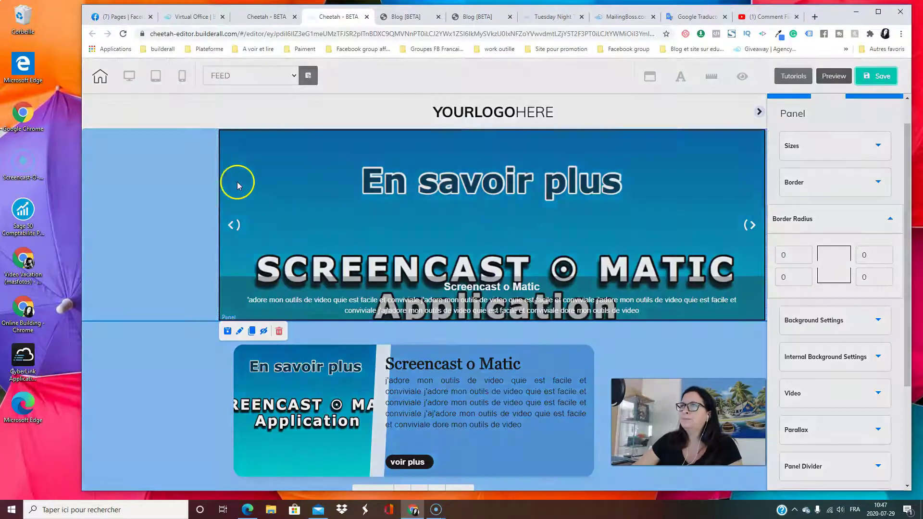
{"action": "left_click", "coordinate": [560, 322]}
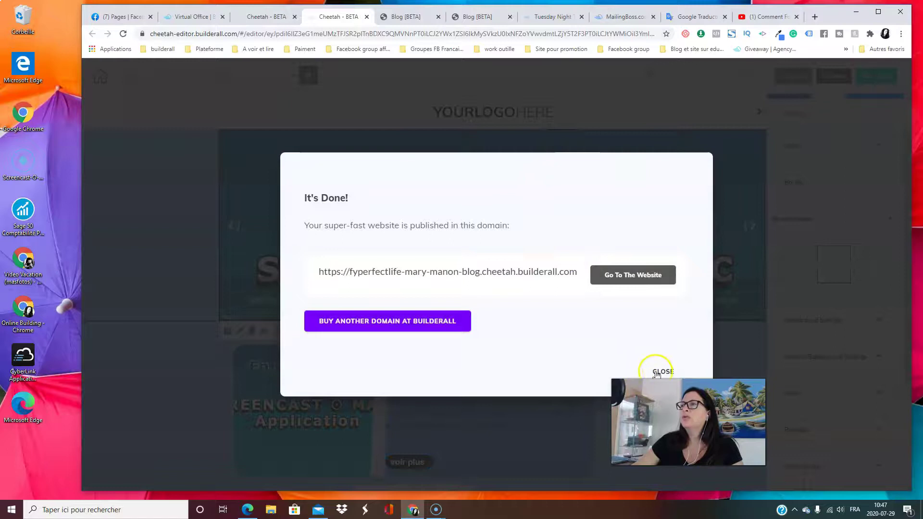
{"action": "left_click", "coordinate": [659, 372]}
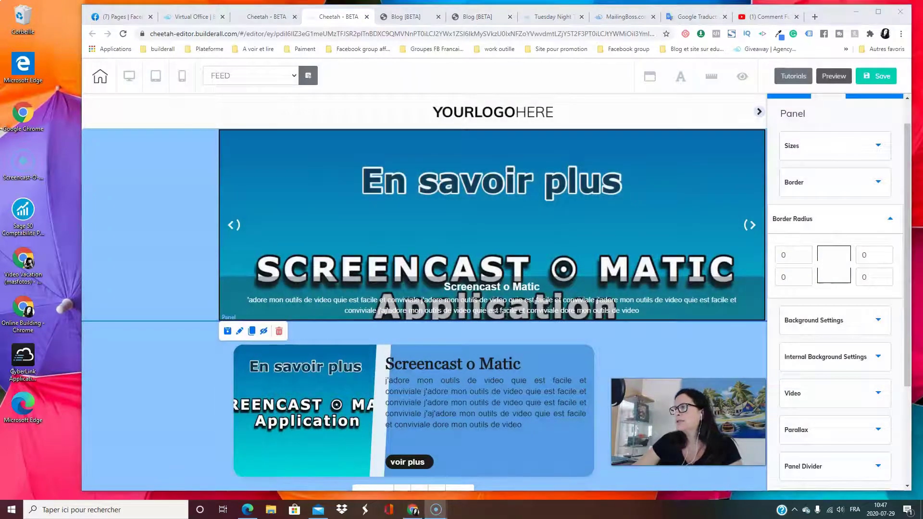
Select the banner panel and collapse its Border Radius settings
{"action": "left_click", "coordinate": [453, 184]}
{"action": "scroll", "coordinate": [597, 355], "scroll_direction": "down", "scroll_amount": 6}
{"action": "scroll", "coordinate": [352, 165], "scroll_direction": "up", "scroll_amount": 1}
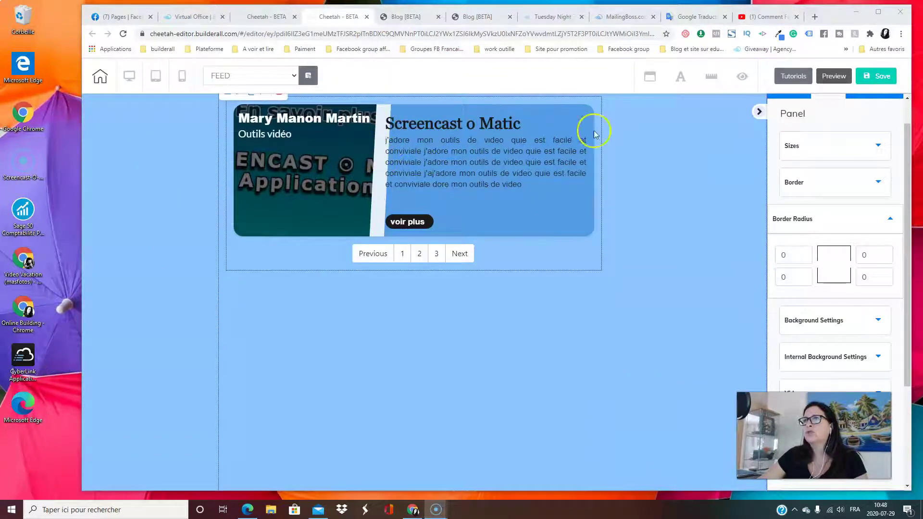
{"action": "scroll", "coordinate": [598, 298], "scroll_direction": "up", "scroll_amount": 3}
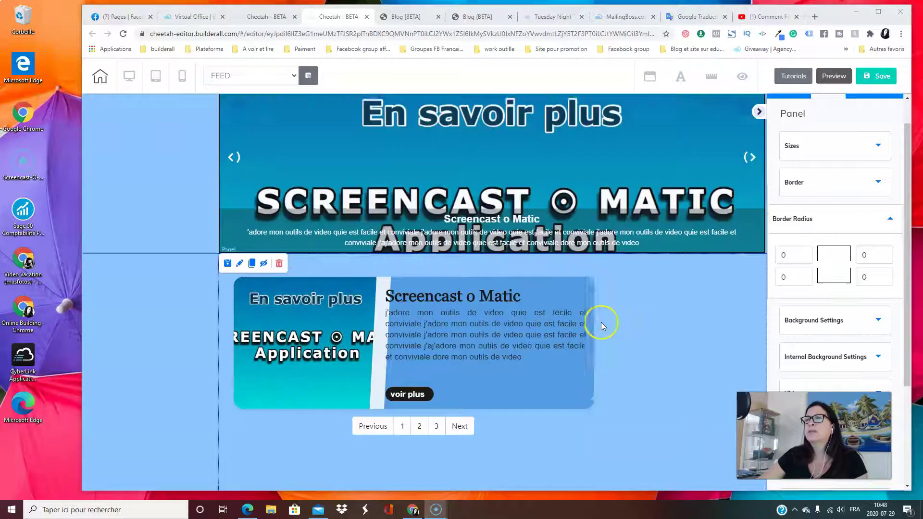
{"action": "scroll", "coordinate": [561, 340], "scroll_direction": "down", "scroll_amount": 2}
{"action": "scroll", "coordinate": [560, 340], "scroll_direction": "up", "scroll_amount": 3}
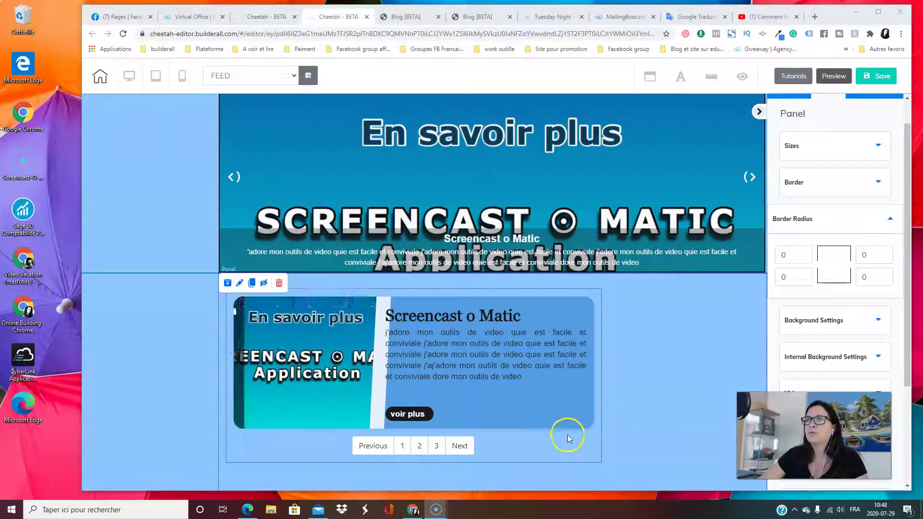
{"action": "scroll", "coordinate": [568, 439], "scroll_direction": "up", "scroll_amount": 1}
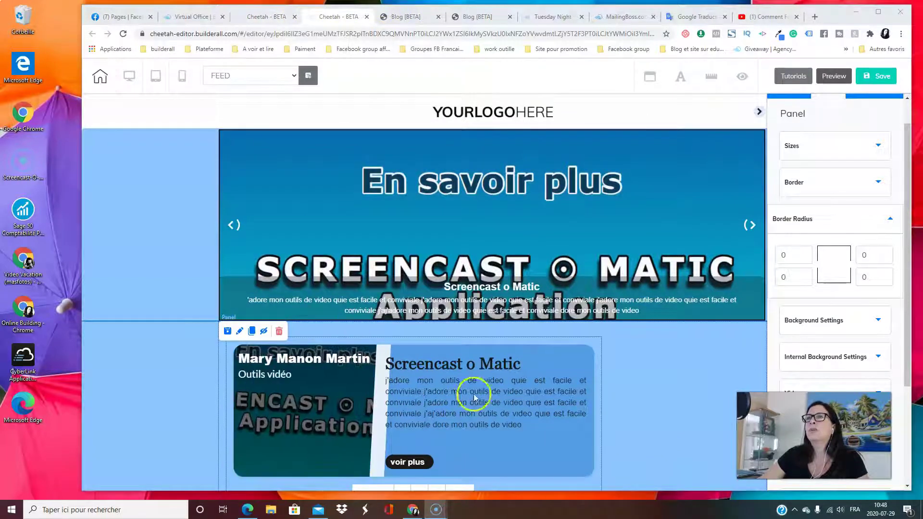
{"action": "scroll", "coordinate": [591, 350], "scroll_direction": "down", "scroll_amount": 4}
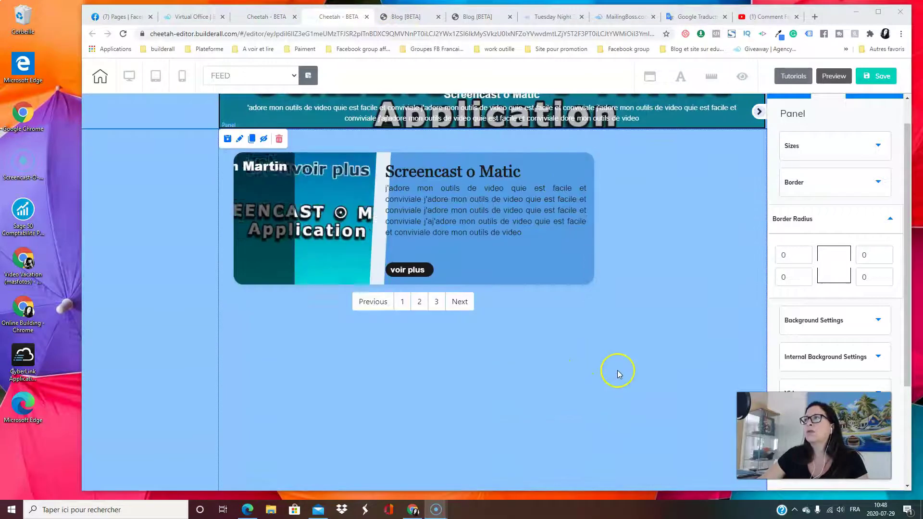
{"action": "left_click", "coordinate": [836, 228]}
Return to the Cheetah My pages dashboard and open the POST page for editing
{"action": "scroll", "coordinate": [526, 335], "scroll_direction": "up", "scroll_amount": 4}
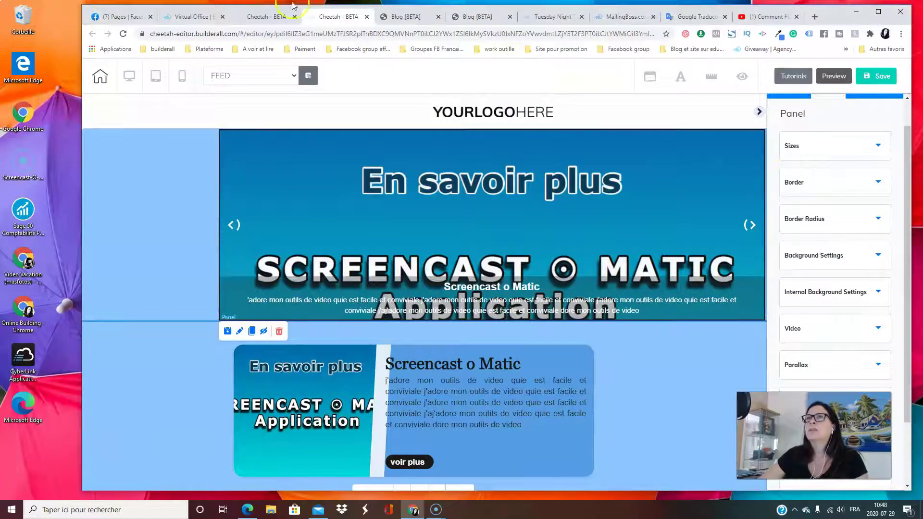
{"action": "scroll", "coordinate": [629, 315], "scroll_direction": "down", "scroll_amount": 3}
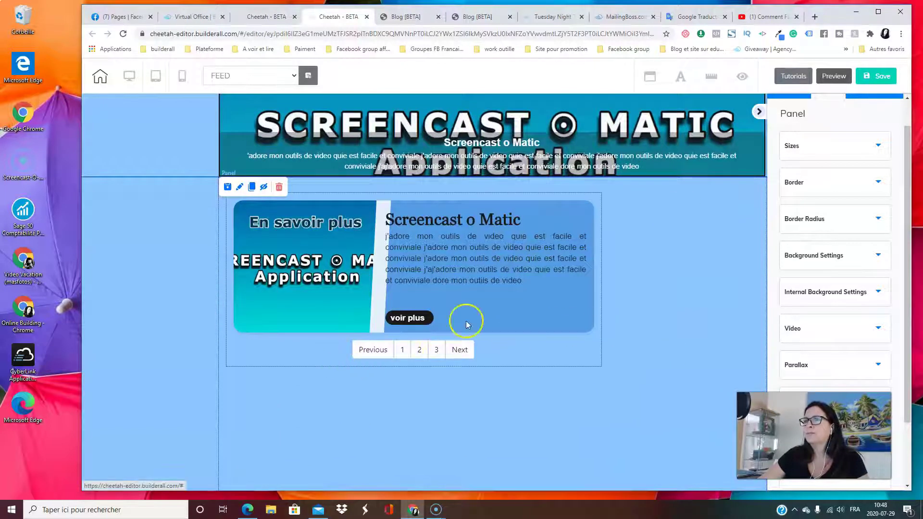
{"action": "scroll", "coordinate": [466, 319], "scroll_direction": "up", "scroll_amount": 3}
{"action": "left_click", "coordinate": [265, 17]}
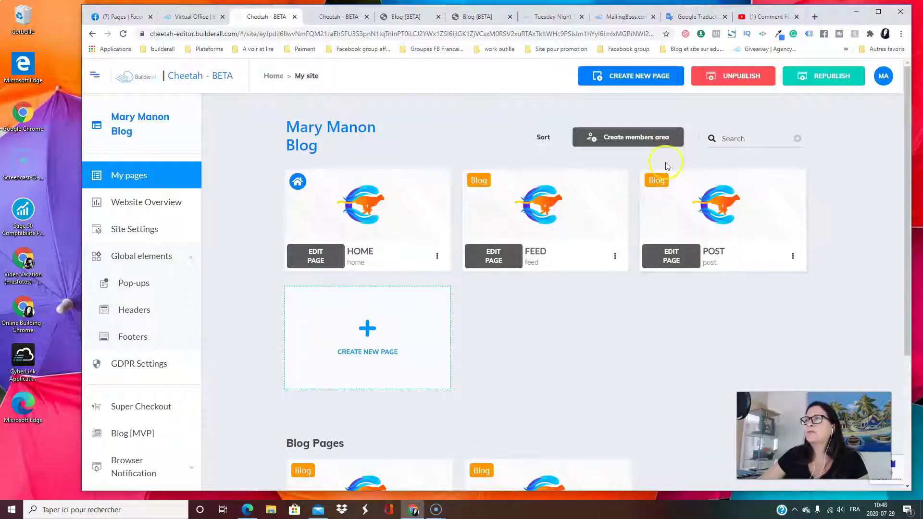
{"action": "left_click", "coordinate": [675, 256]}
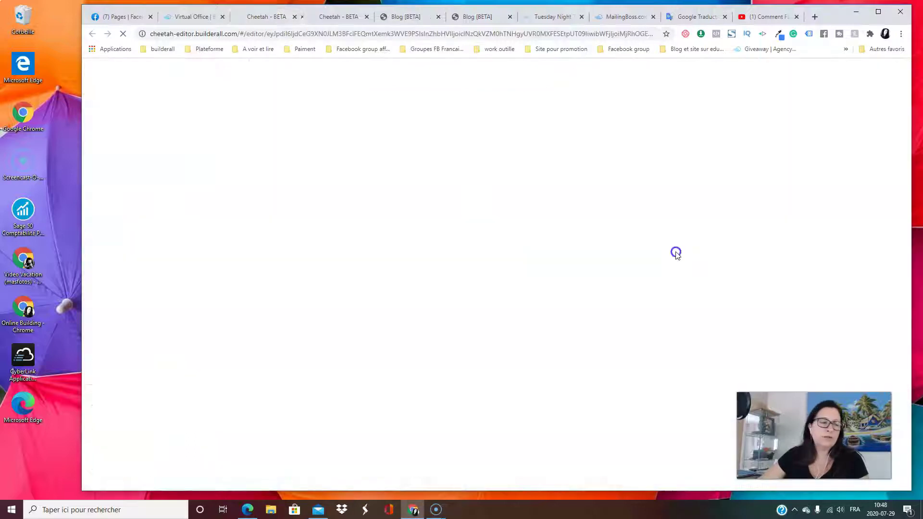
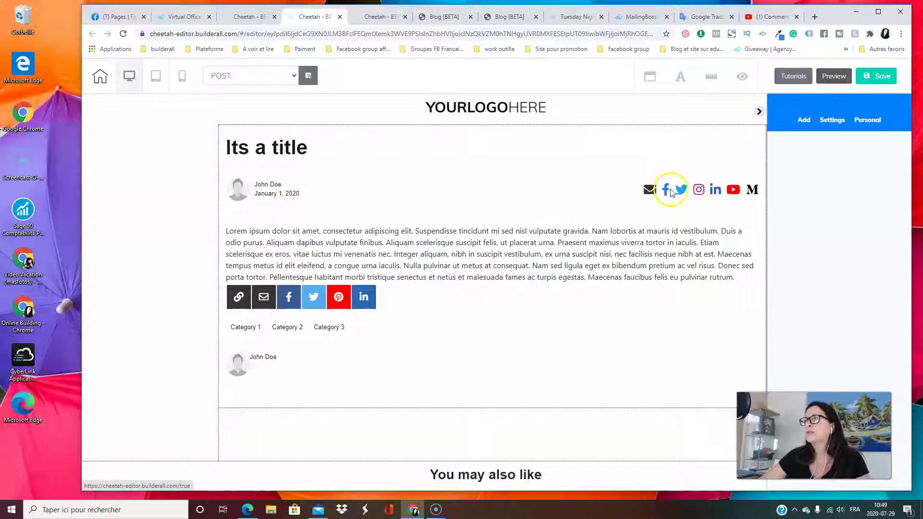
Select the post block on the POST template and narrow it from its right side
{"action": "scroll", "coordinate": [572, 355], "scroll_direction": "down", "scroll_amount": 3}
{"action": "scroll", "coordinate": [549, 366], "scroll_direction": "up", "scroll_amount": 3}
{"action": "scroll", "coordinate": [542, 295], "scroll_direction": "down", "scroll_amount": 5}
{"action": "scroll", "coordinate": [541, 295], "scroll_direction": "up", "scroll_amount": 5}
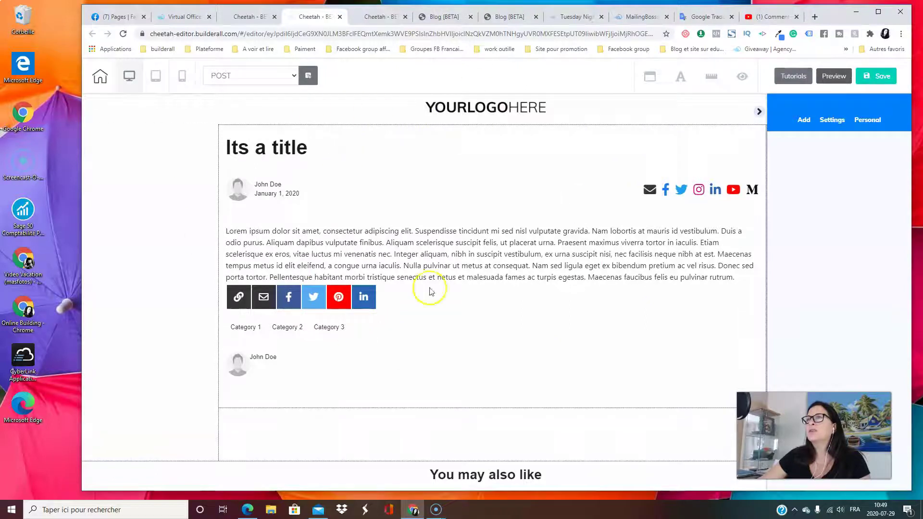
{"action": "left_click", "coordinate": [518, 179]}
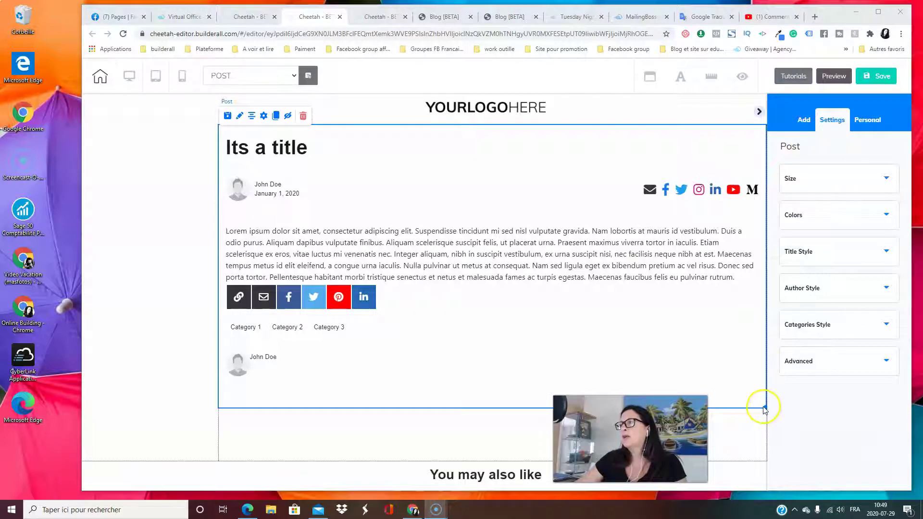
{"action": "left_click_drag", "start_coordinate": [765, 407], "coordinate": [600, 387]}
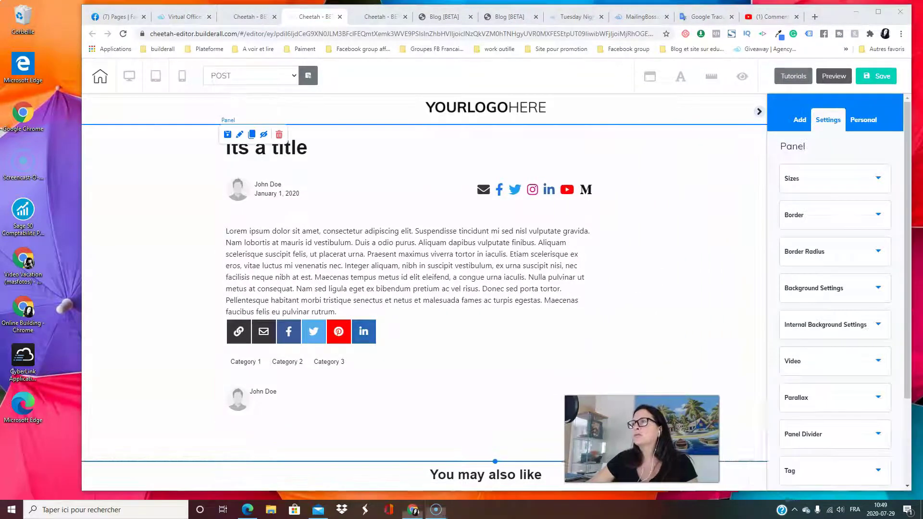
Fine-tune the post block's width, leaving it slightly wider
{"action": "left_click", "coordinate": [817, 183]}
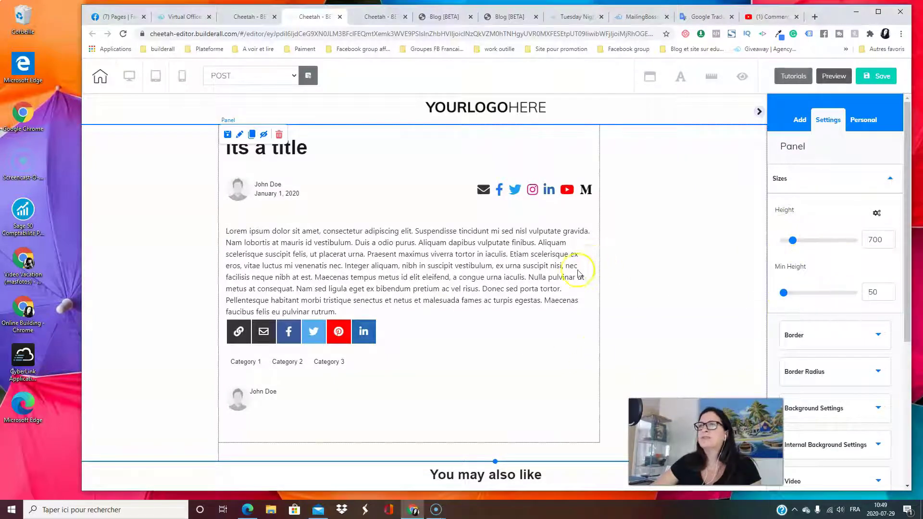
{"action": "scroll", "coordinate": [625, 318], "scroll_direction": "down", "scroll_amount": 2}
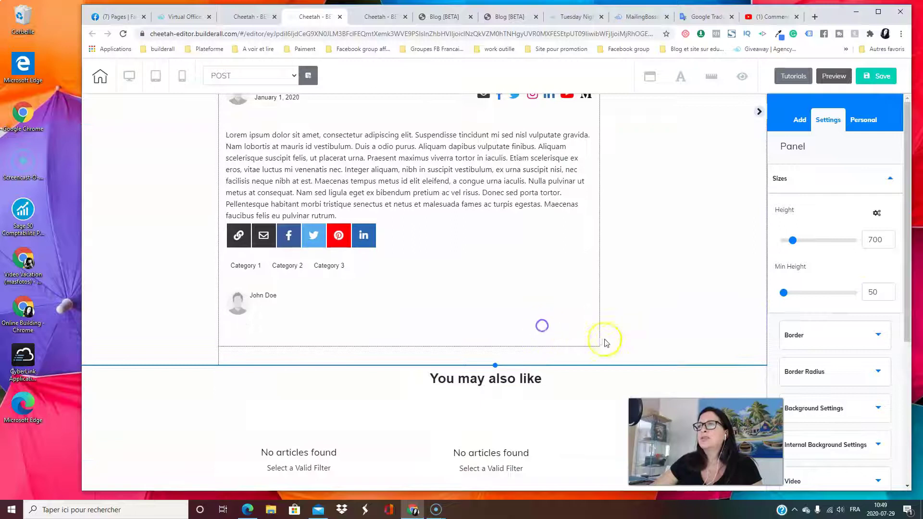
{"action": "left_click", "coordinate": [597, 345]}
{"action": "left_click_drag", "start_coordinate": [599, 346], "coordinate": [597, 363]}
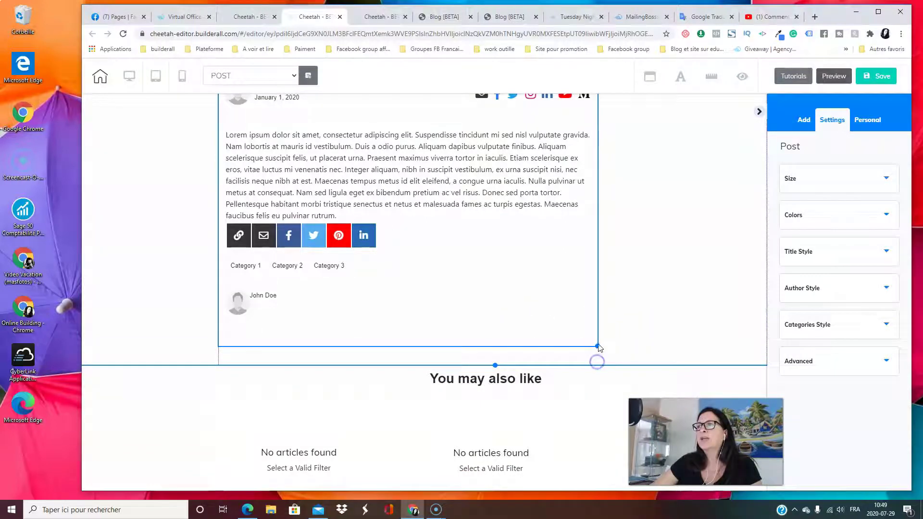
{"action": "left_click", "coordinate": [597, 346]}
{"action": "left_click_drag", "start_coordinate": [595, 345], "coordinate": [616, 352]}
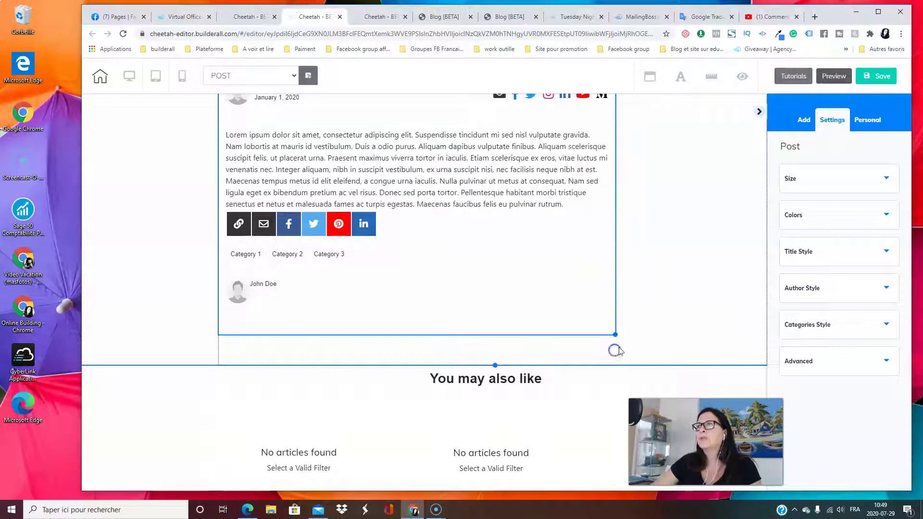
Select the panel around the post and switch to adding new content
{"action": "left_click", "coordinate": [677, 336]}
{"action": "scroll", "coordinate": [612, 313], "scroll_direction": "up", "scroll_amount": 2}
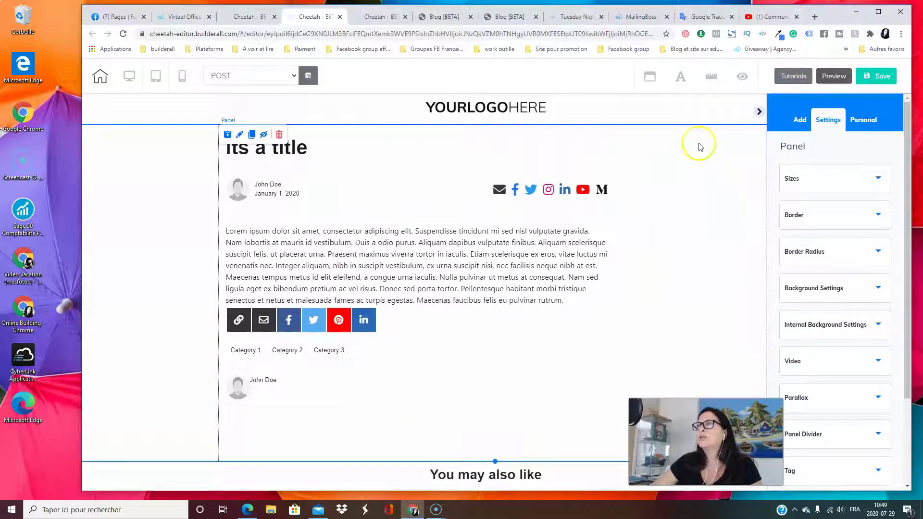
{"action": "left_click", "coordinate": [797, 120]}
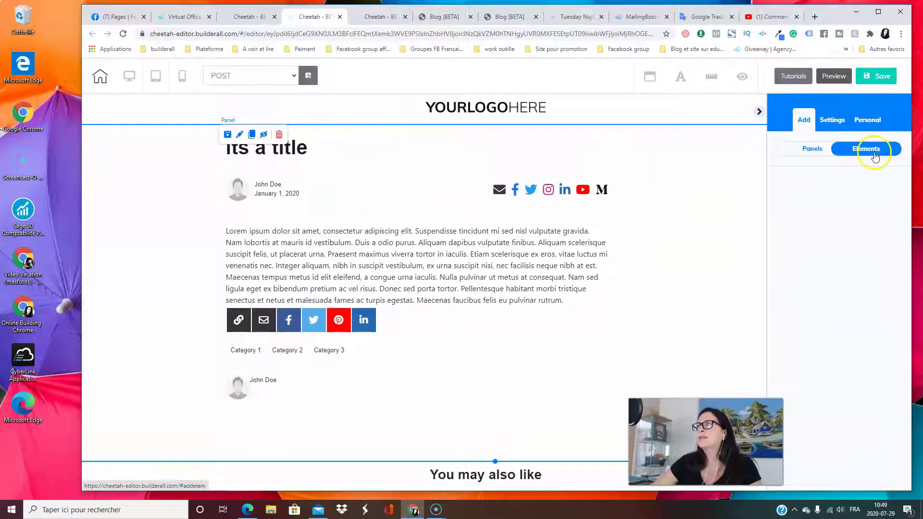
Add a Box element, shrink it, and move it into the right column beside the post
{"action": "left_click", "coordinate": [874, 156]}
{"action": "scroll", "coordinate": [872, 268], "scroll_direction": "down", "scroll_amount": 4}
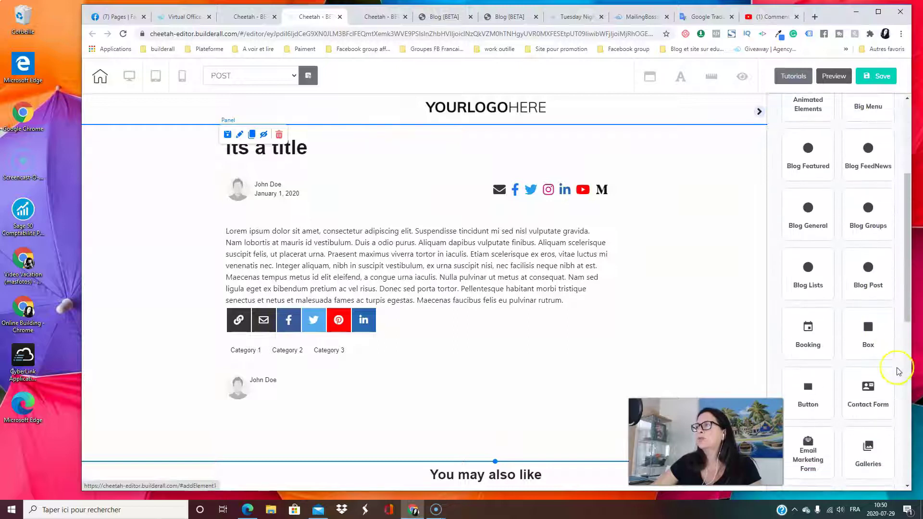
{"action": "left_click", "coordinate": [868, 330]}
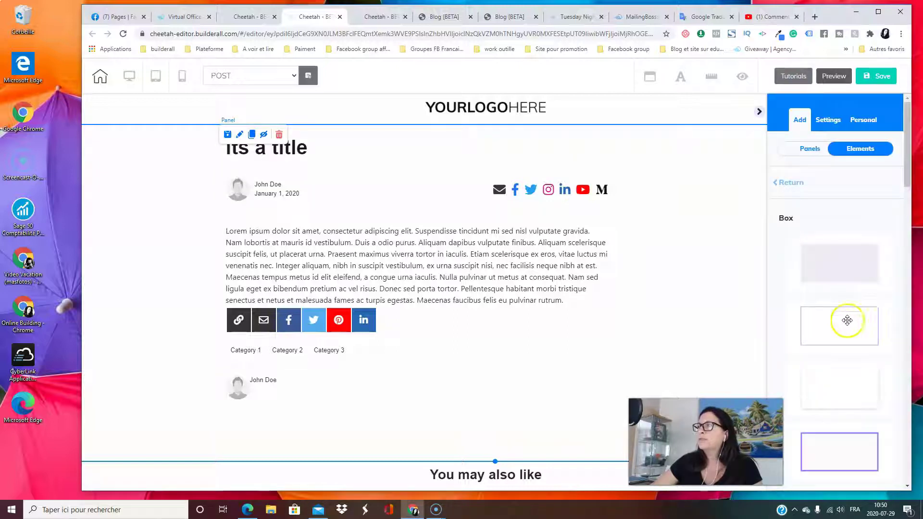
{"action": "left_click_drag", "start_coordinate": [833, 308], "coordinate": [692, 254]}
{"action": "left_click_drag", "start_coordinate": [740, 310], "coordinate": [697, 384]}
{"action": "left_click_drag", "start_coordinate": [657, 356], "coordinate": [718, 264]}
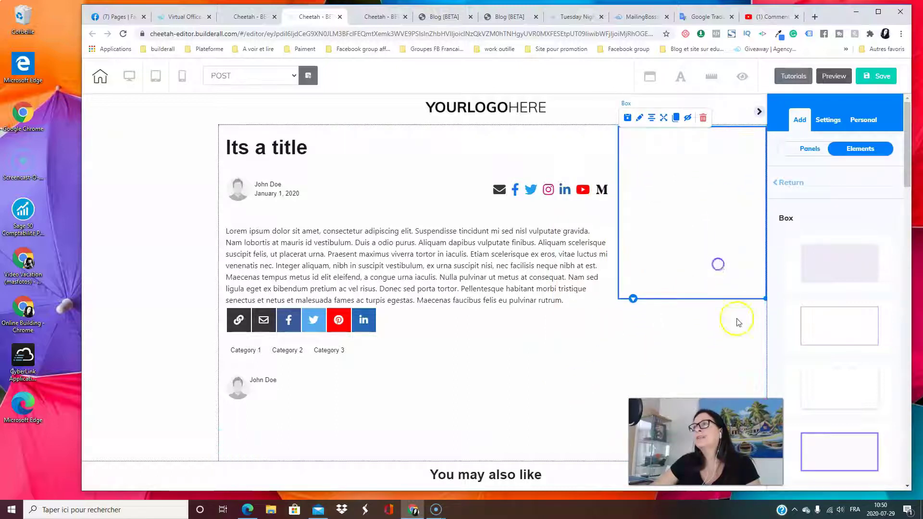
{"action": "left_click", "coordinate": [725, 335]}
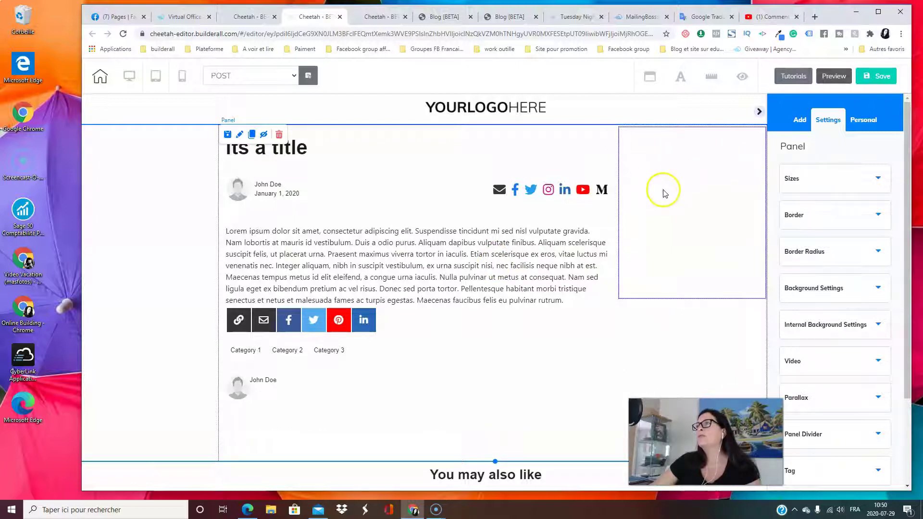
{"action": "scroll", "coordinate": [699, 204], "scroll_direction": "down", "scroll_amount": 2}
Stretch the empty right-column box taller and reselect the post block
{"action": "scroll", "coordinate": [696, 206], "scroll_direction": "up", "scroll_amount": 2}
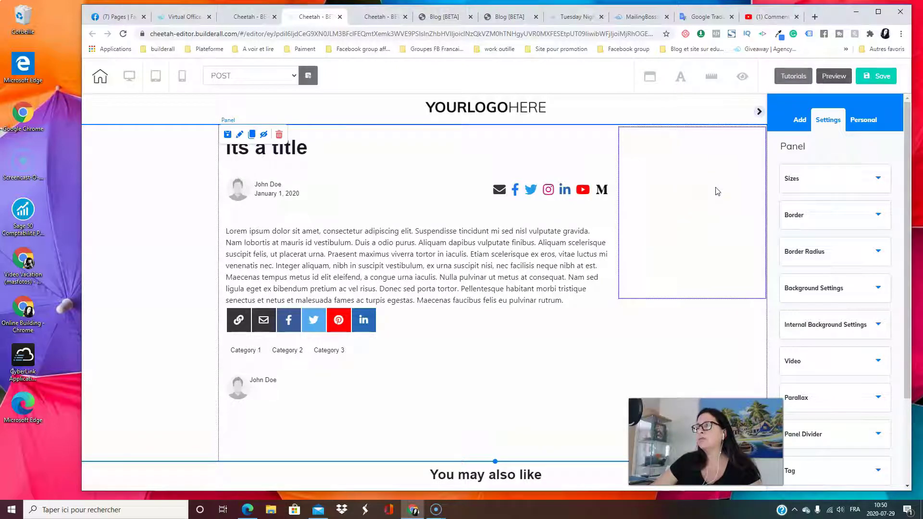
{"action": "left_click", "coordinate": [725, 232]}
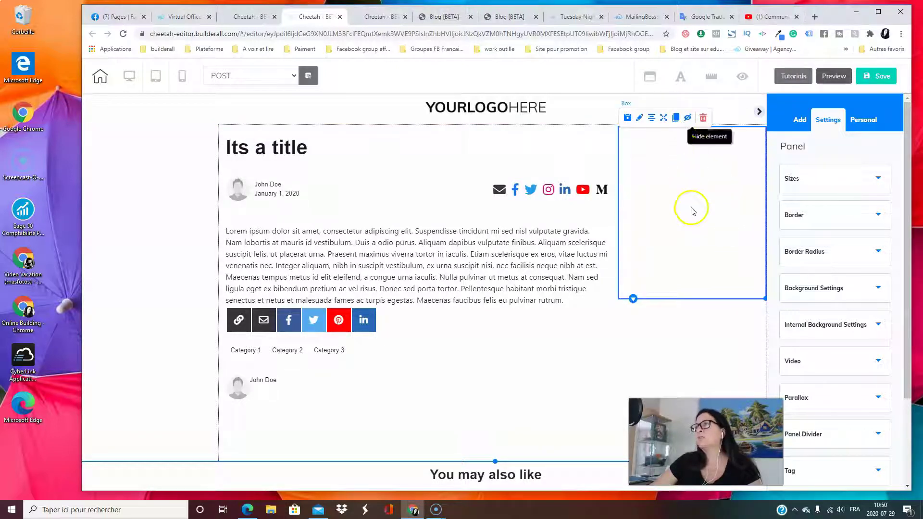
{"action": "left_click_drag", "start_coordinate": [766, 300], "coordinate": [768, 339]}
{"action": "left_click", "coordinate": [722, 287]}
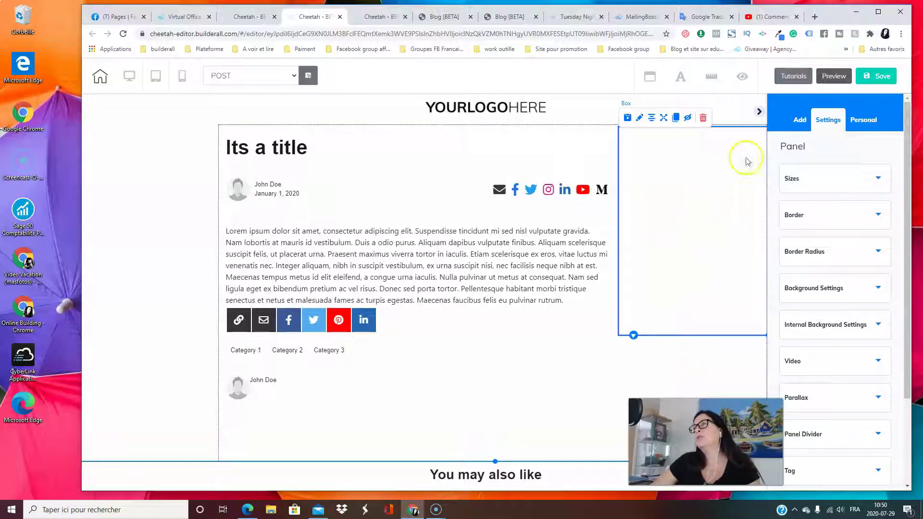
{"action": "left_click", "coordinate": [567, 330]}
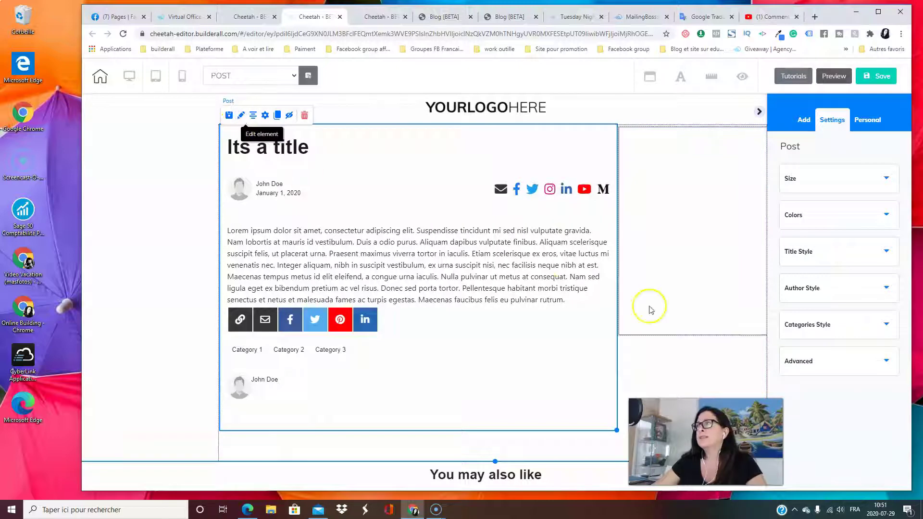
Set the post's first colour, its background, to a very pale blue
{"action": "left_click", "coordinate": [869, 183]}
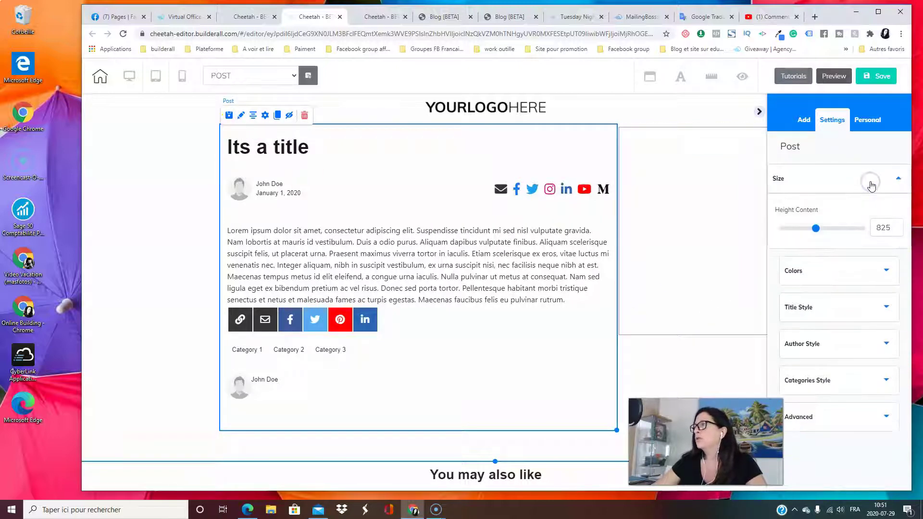
{"action": "left_click", "coordinate": [834, 179]}
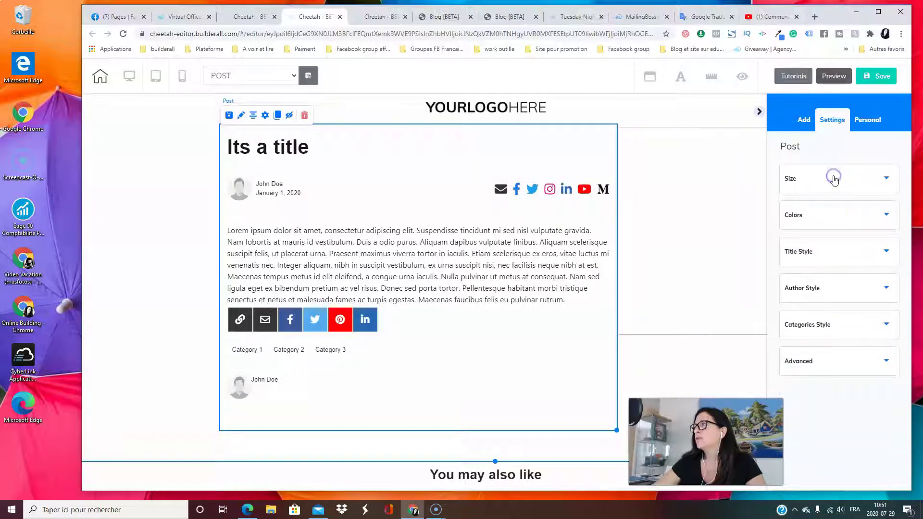
{"action": "left_click", "coordinate": [832, 217]}
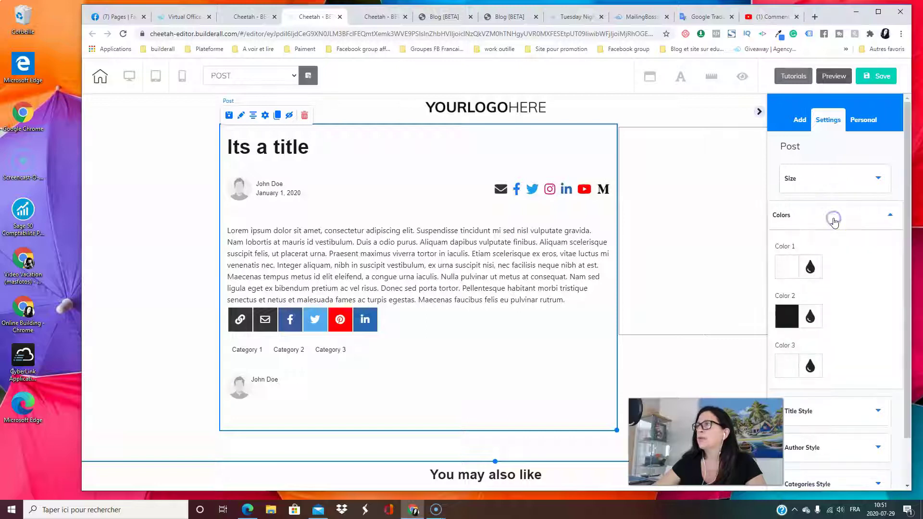
{"action": "left_click", "coordinate": [798, 268]}
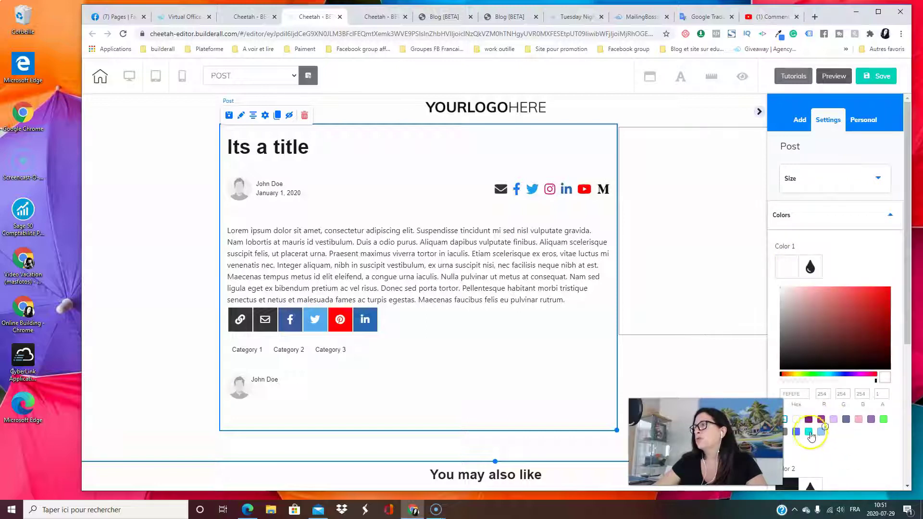
{"action": "left_click", "coordinate": [821, 432]}
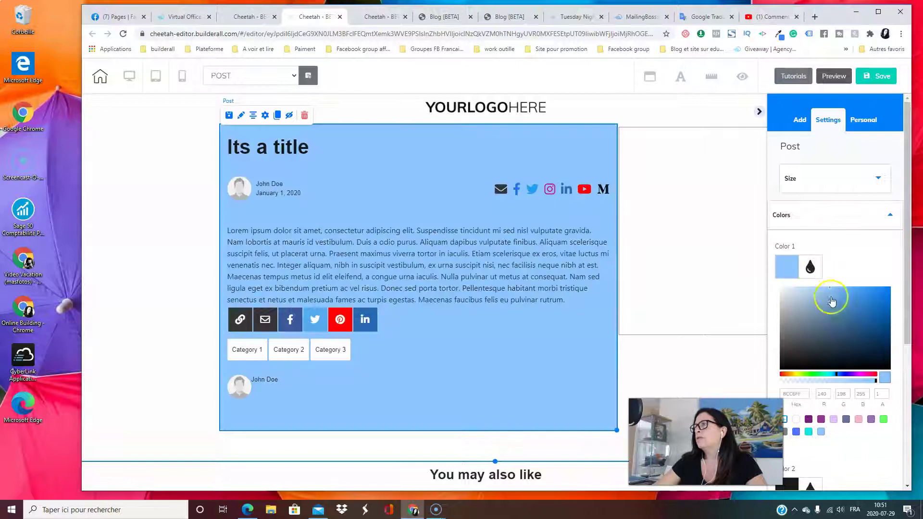
{"action": "left_click", "coordinate": [809, 290]}
{"action": "left_click_drag", "start_coordinate": [810, 290], "coordinate": [798, 290]}
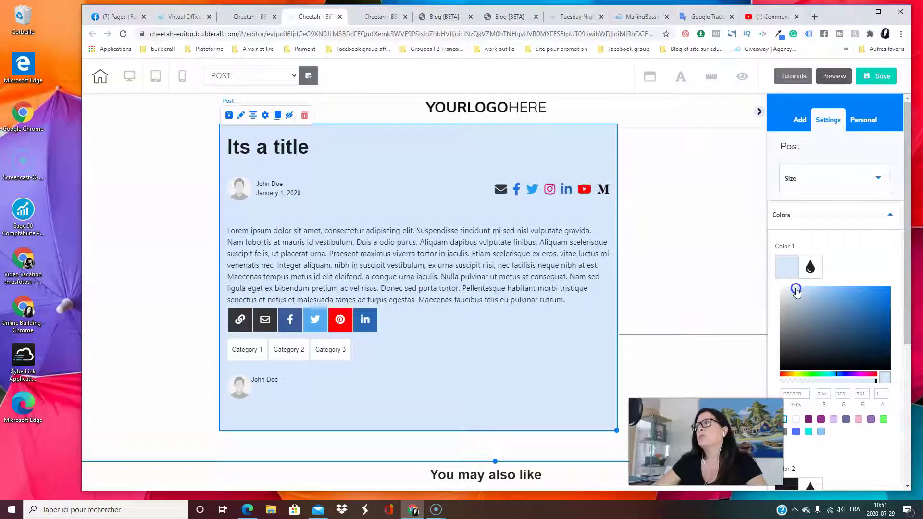
{"action": "left_click_drag", "start_coordinate": [796, 291], "coordinate": [802, 291]}
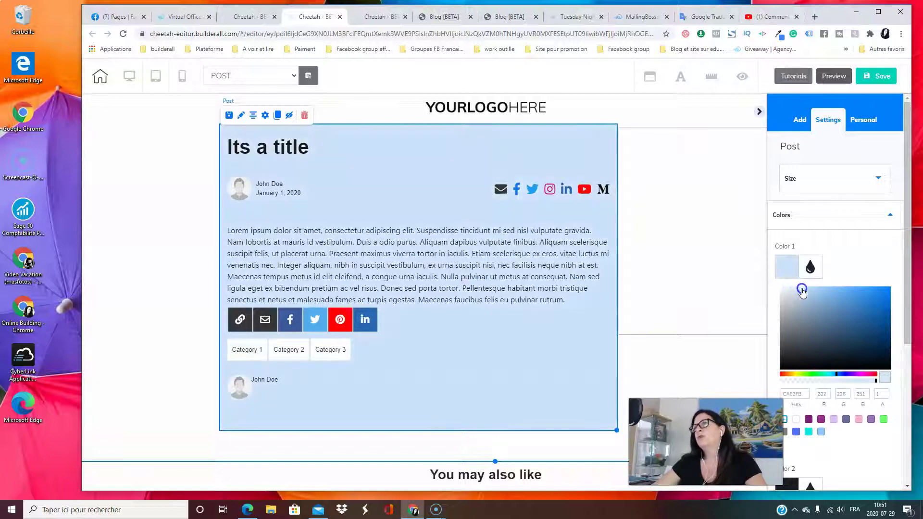
{"action": "left_click", "coordinate": [556, 353]}
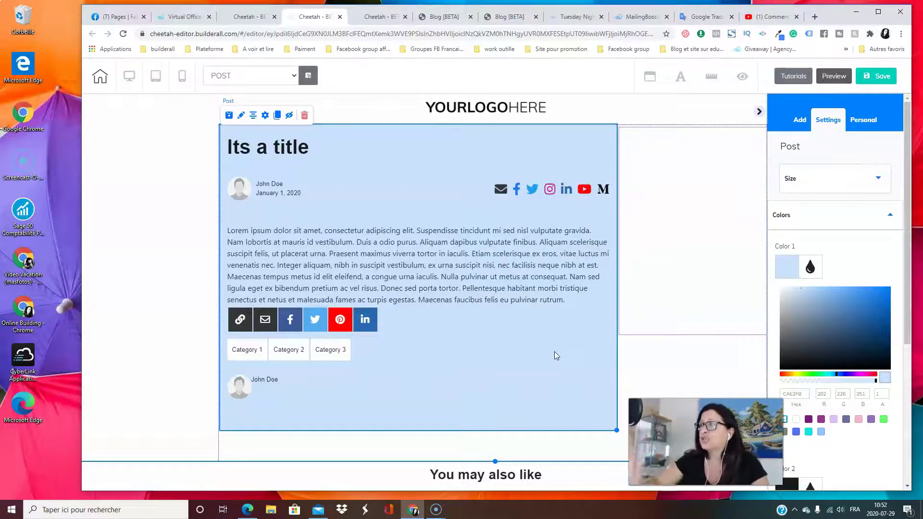
{"action": "left_click", "coordinate": [821, 268]}
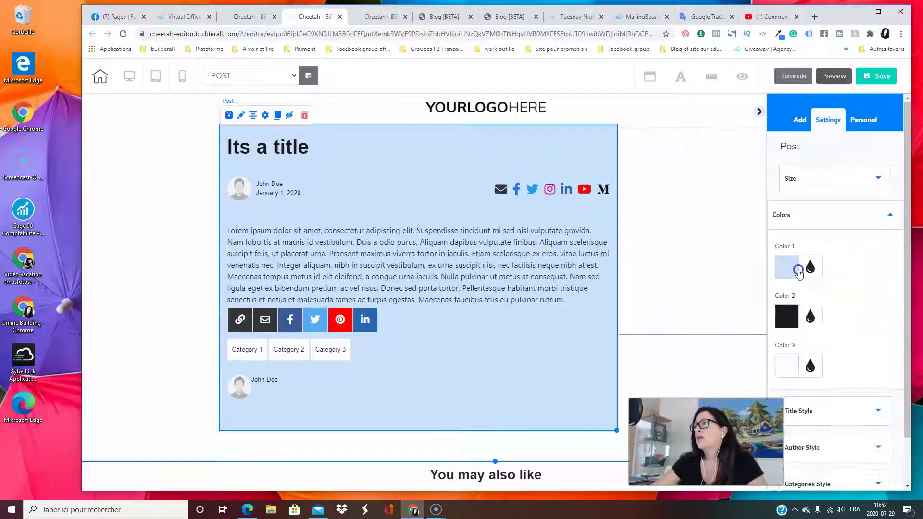
Try red for the post's second colour, then return it to near-black
{"action": "scroll", "coordinate": [857, 306], "scroll_direction": "down", "scroll_amount": 1}
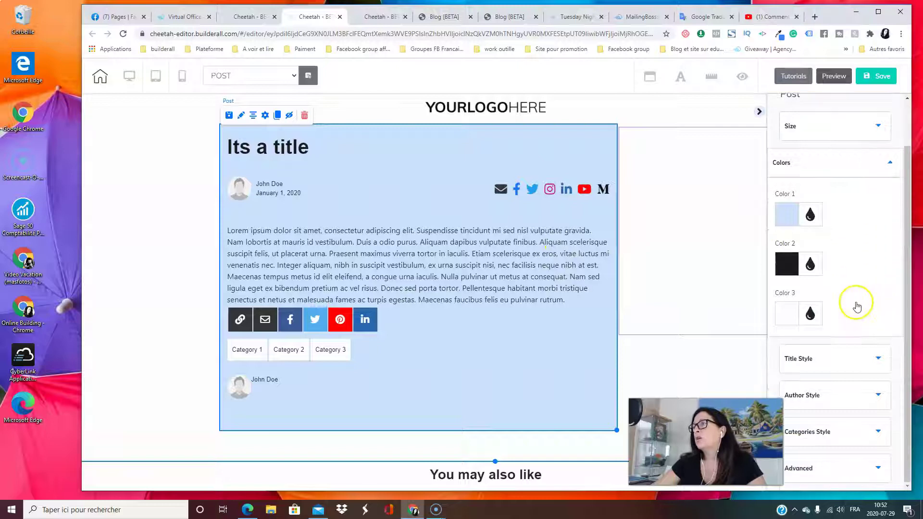
{"action": "left_click", "coordinate": [810, 264]}
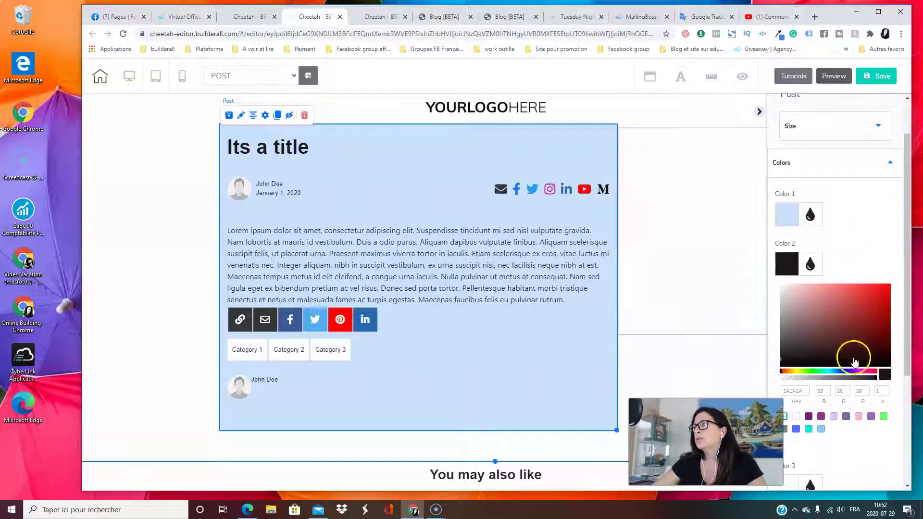
{"action": "left_click", "coordinate": [858, 310]}
{"action": "mouse_move", "coordinate": [861, 307]}
{"action": "left_mouse_down"}
{"action": "mouse_move", "coordinate": [817, 308]}
{"action": "mouse_move", "coordinate": [797, 361]}
{"action": "left_mouse_up"}
{"action": "left_click", "coordinate": [752, 328]}
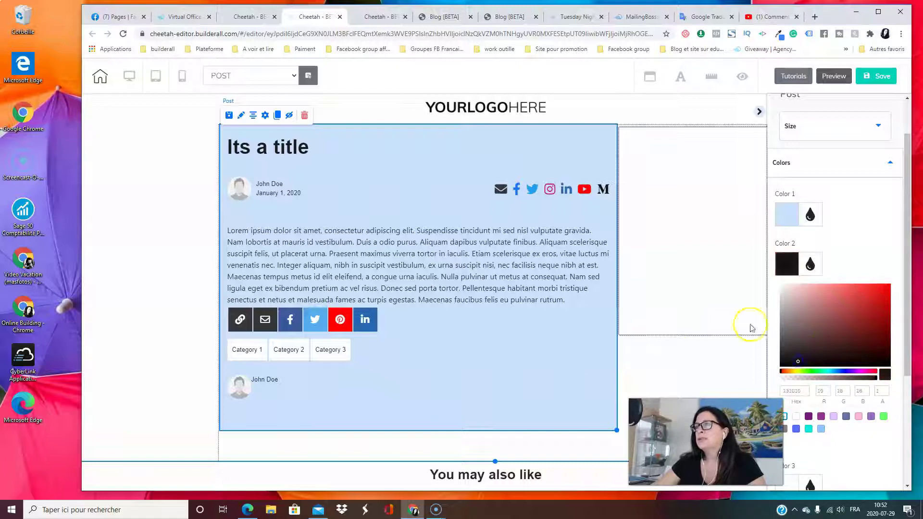
{"action": "left_click", "coordinate": [792, 223]}
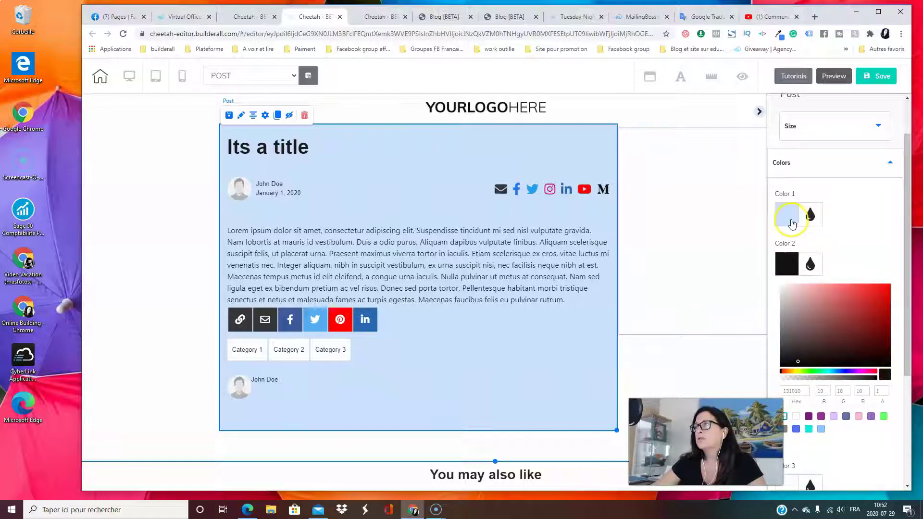
{"action": "left_click", "coordinate": [786, 261]}
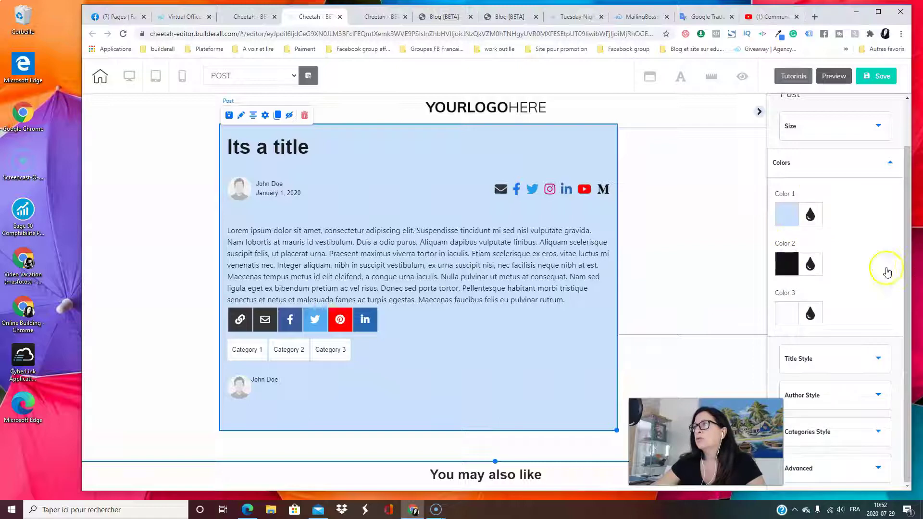
Make the category buttons dark blue and raise the title font size to 45
{"action": "left_click", "coordinate": [788, 317]}
{"action": "left_click_drag", "start_coordinate": [818, 343], "coordinate": [860, 352]}
{"action": "mouse_move", "coordinate": [826, 379]}
{"action": "left_mouse_down"}
{"action": "mouse_move", "coordinate": [816, 385]}
{"action": "mouse_move", "coordinate": [861, 383]}
{"action": "mouse_move", "coordinate": [796, 340]}
{"action": "mouse_move", "coordinate": [780, 340]}
{"action": "mouse_move", "coordinate": [798, 342]}
{"action": "mouse_move", "coordinate": [837, 399]}
{"action": "mouse_move", "coordinate": [819, 387]}
{"action": "left_mouse_up"}
{"action": "left_click", "coordinate": [796, 479]}
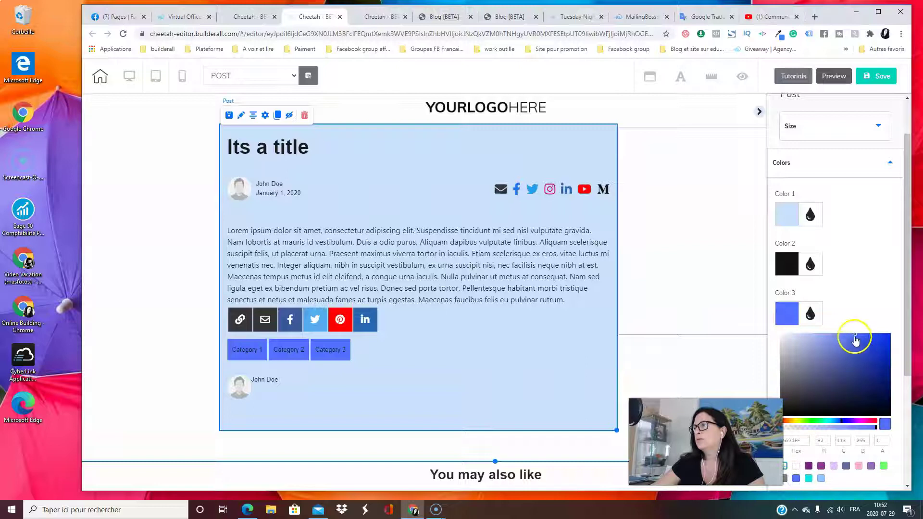
{"action": "left_click_drag", "start_coordinate": [871, 360], "coordinate": [881, 362]}
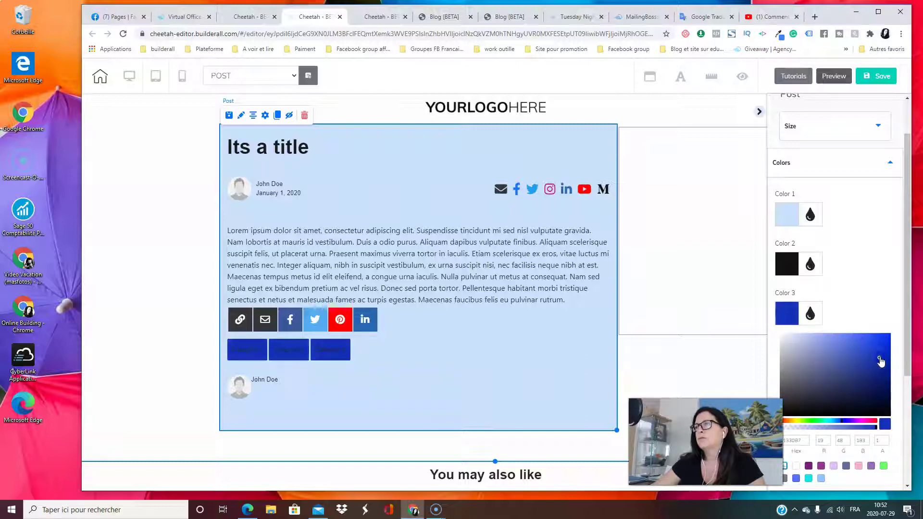
{"action": "left_click", "coordinate": [811, 314]}
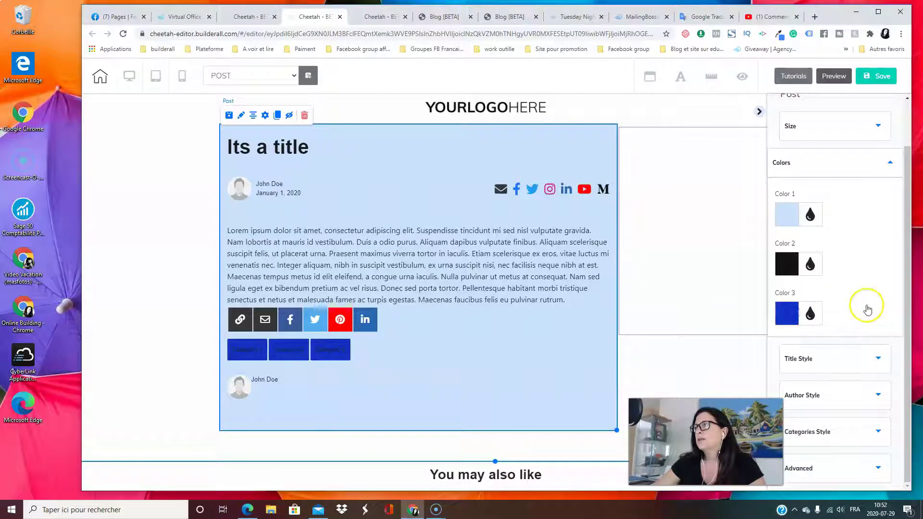
{"action": "left_click", "coordinate": [845, 355]}
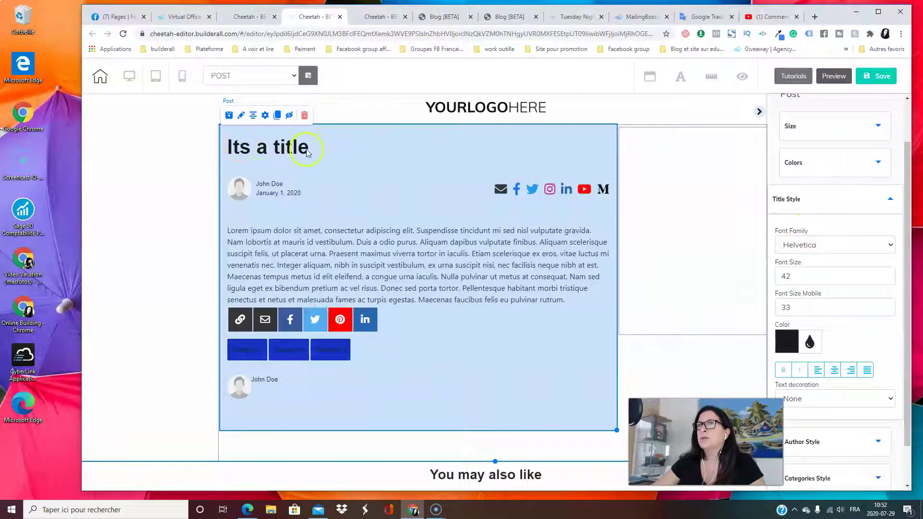
{"action": "left_click", "coordinate": [890, 274]}
{"action": "left_click", "coordinate": [889, 275]}
{"action": "left_click", "coordinate": [890, 275]}
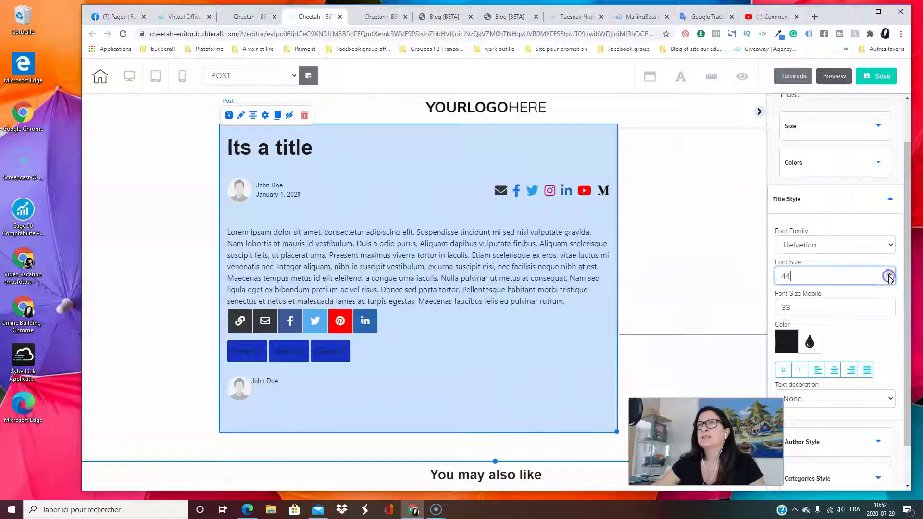
Make the post title dark blue (0623A8), then open the category text colour picker
{"action": "left_click", "coordinate": [786, 341]}
{"action": "scroll", "coordinate": [836, 456], "scroll_direction": "down", "scroll_amount": 2}
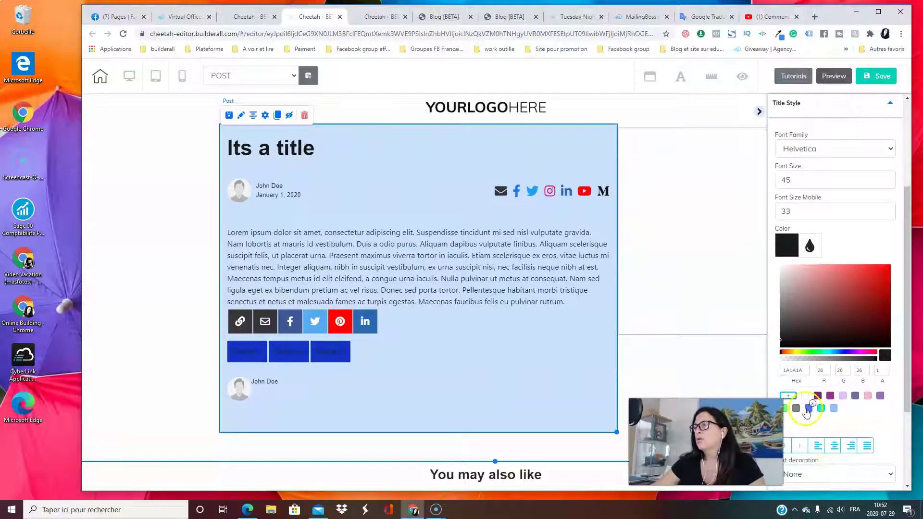
{"action": "left_click", "coordinate": [808, 408]}
{"action": "left_click_drag", "start_coordinate": [878, 276], "coordinate": [888, 297]}
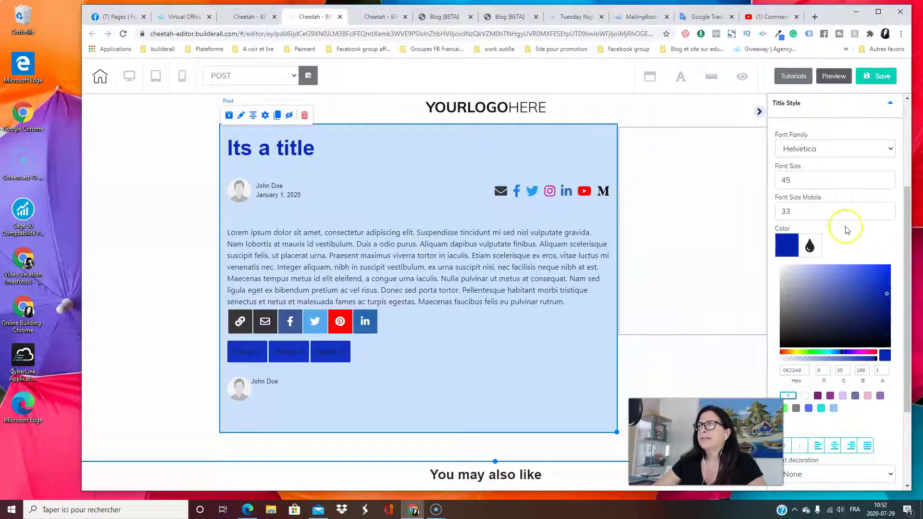
{"action": "left_click", "coordinate": [845, 114]}
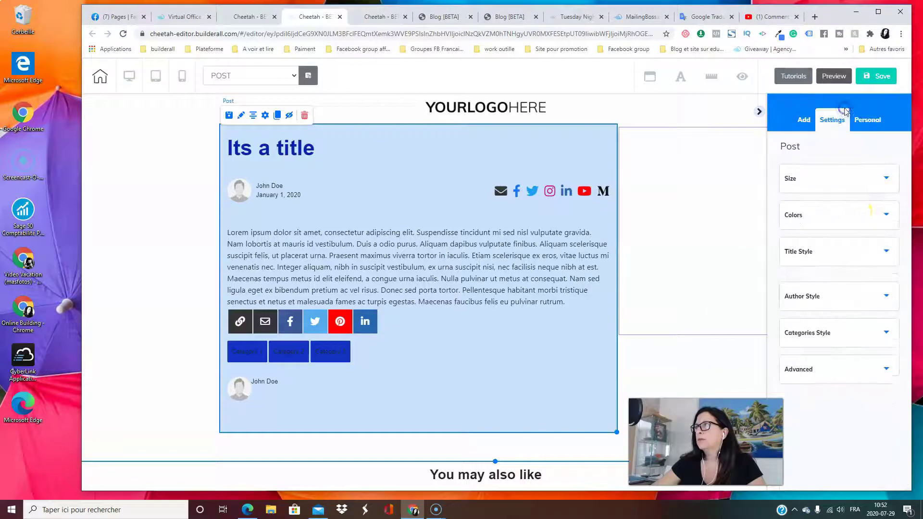
{"action": "left_click", "coordinate": [862, 333]}
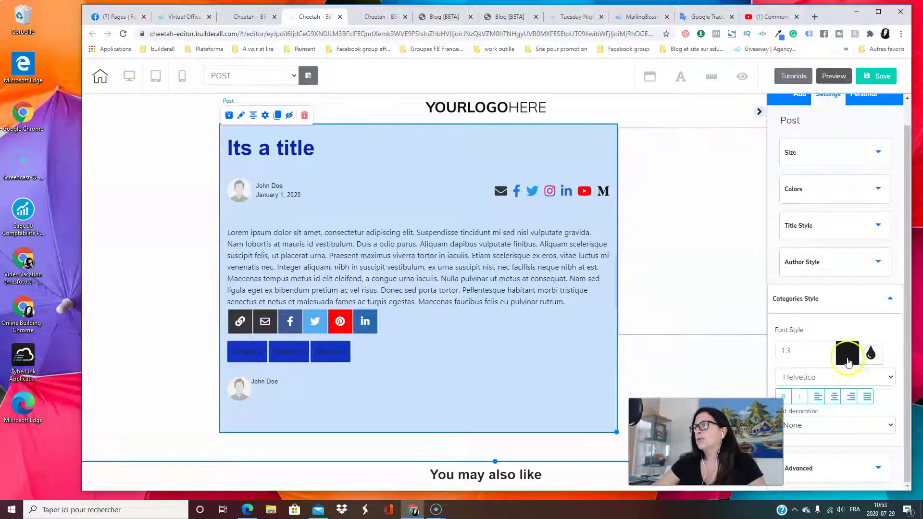
{"action": "left_click", "coordinate": [841, 358]}
Make the category button labels white and return the side panel to adding elements
{"action": "scroll", "coordinate": [795, 475], "scroll_direction": "down", "scroll_amount": 3}
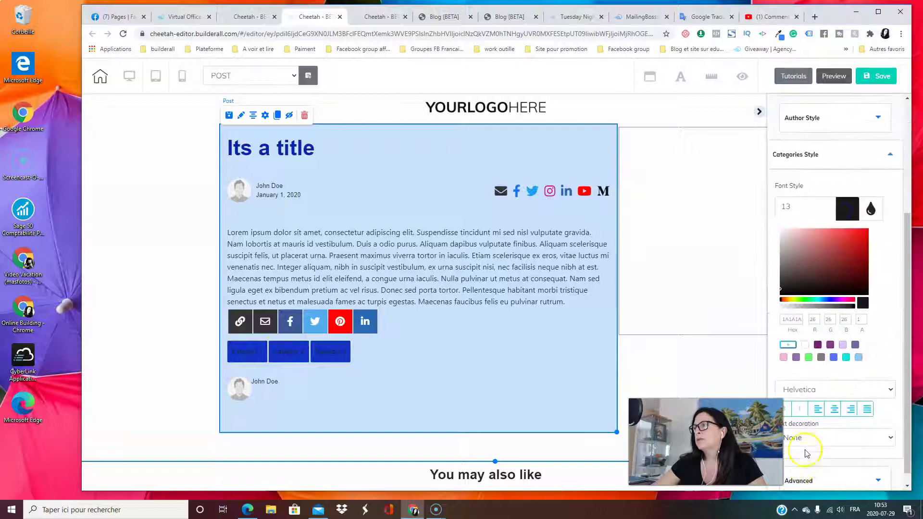
{"action": "left_click", "coordinate": [805, 345]}
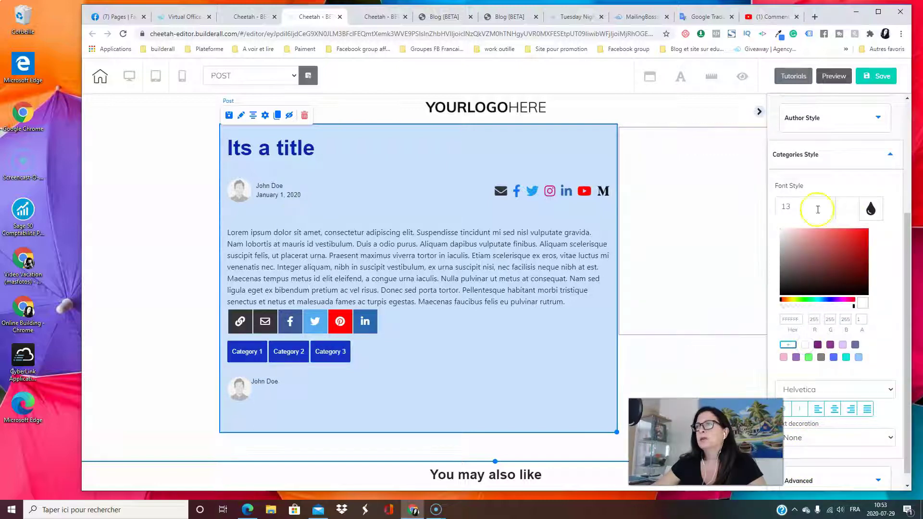
{"action": "left_click", "coordinate": [839, 160]}
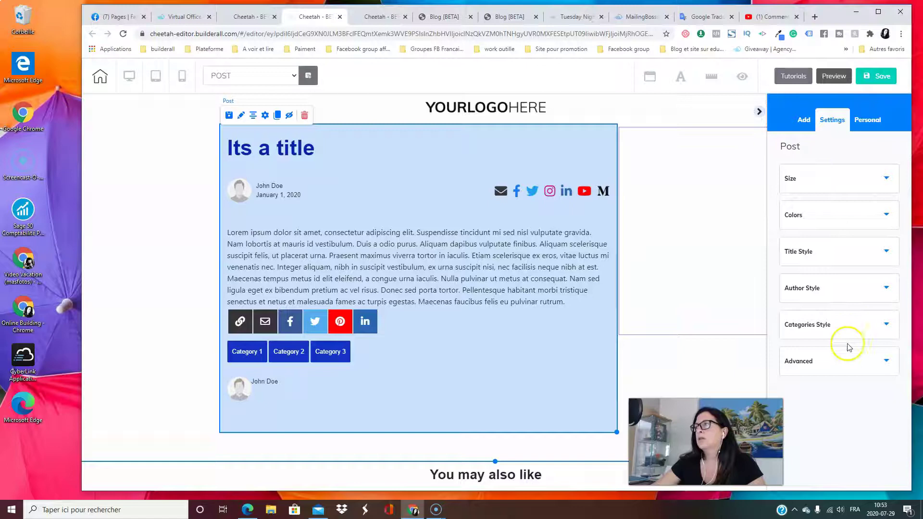
{"action": "left_click", "coordinate": [839, 367]}
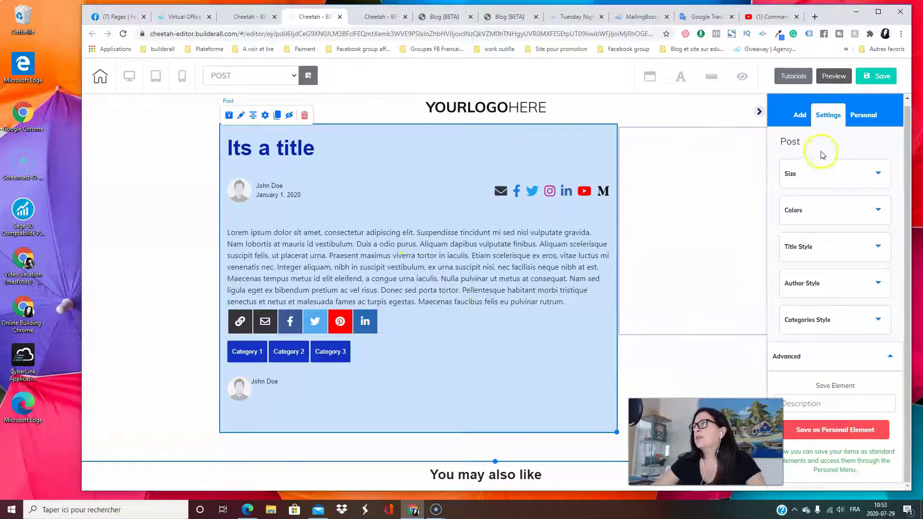
{"action": "left_click", "coordinate": [800, 117]}
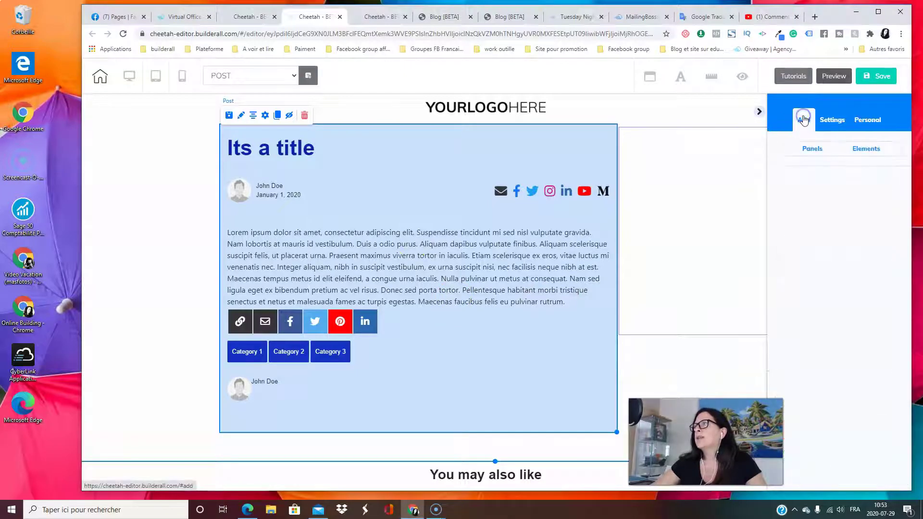
Roughly reposition the three 'No articles found' related-post blocks below the post
{"action": "scroll", "coordinate": [459, 435], "scroll_direction": "down", "scroll_amount": 3}
{"action": "scroll", "coordinate": [471, 430], "scroll_direction": "down", "scroll_amount": 4}
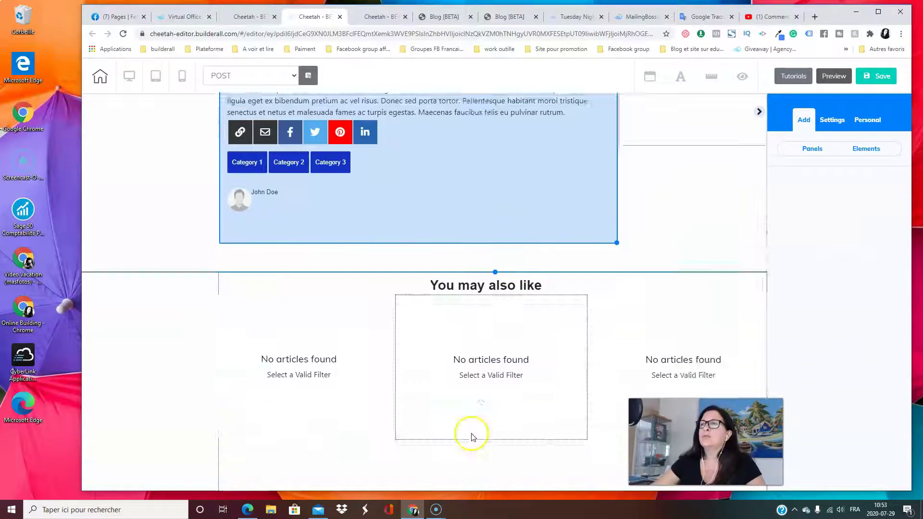
{"action": "left_click_drag", "start_coordinate": [313, 330], "coordinate": [340, 326]}
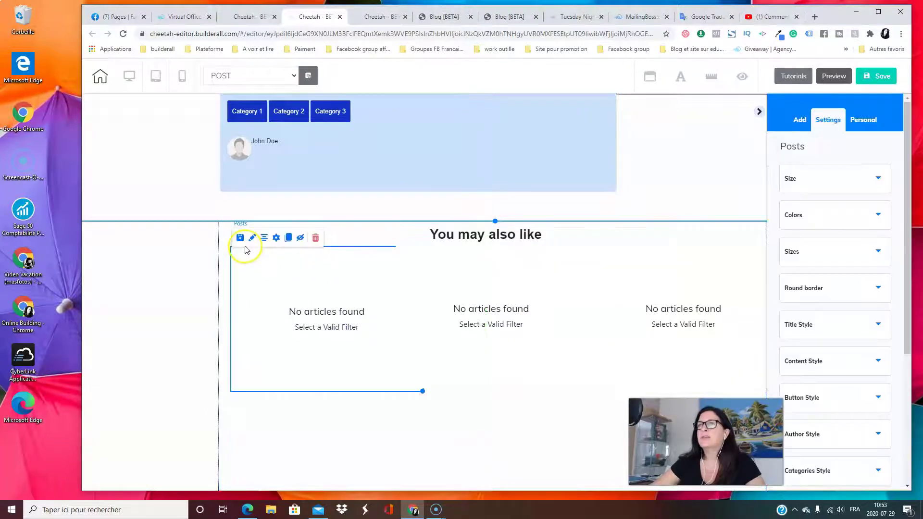
{"action": "left_click_drag", "start_coordinate": [362, 284], "coordinate": [354, 286]}
{"action": "scroll", "coordinate": [388, 365], "scroll_direction": "up", "scroll_amount": 4}
{"action": "scroll", "coordinate": [385, 367], "scroll_direction": "down", "scroll_amount": 4}
{"action": "left_click_drag", "start_coordinate": [492, 330], "coordinate": [535, 349]}
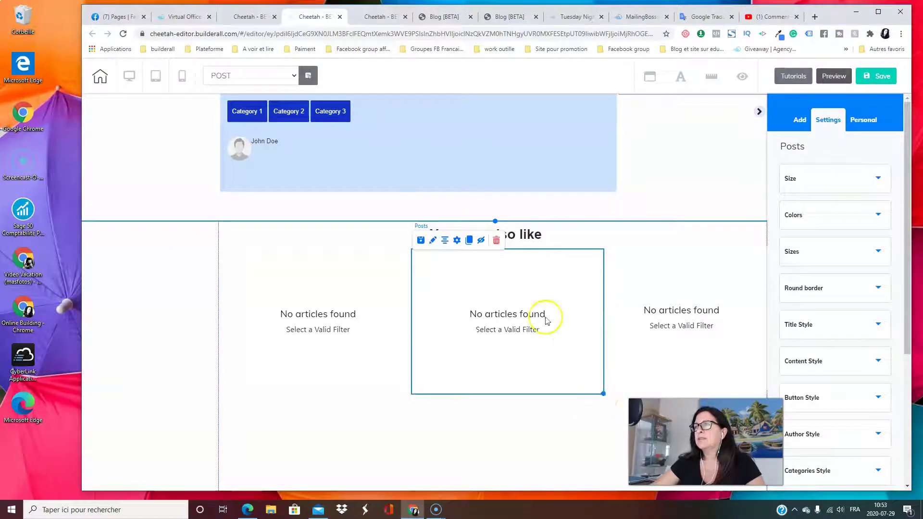
{"action": "left_click_drag", "start_coordinate": [700, 354], "coordinate": [503, 312]}
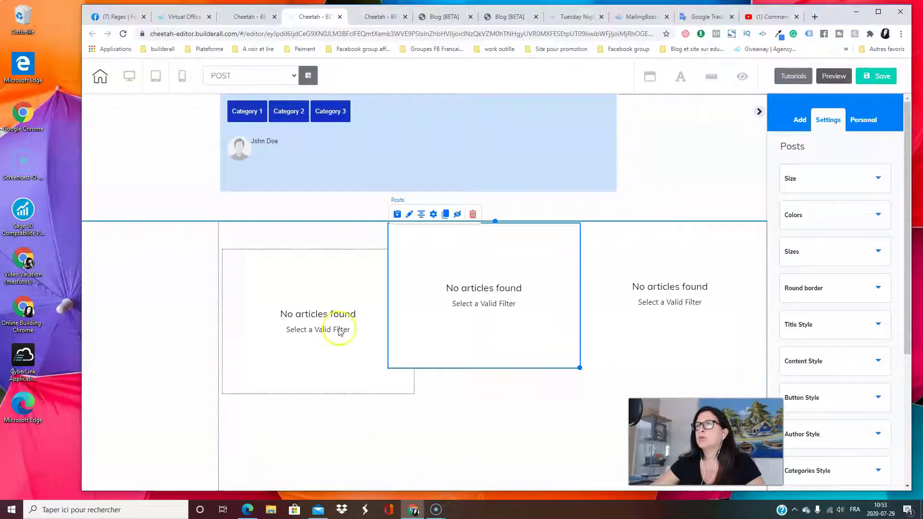
Place the related-post blocks into the left, centre and right columns
{"action": "left_click_drag", "start_coordinate": [305, 330], "coordinate": [282, 305]}
{"action": "mouse_move", "coordinate": [475, 317]}
{"action": "left_mouse_down"}
{"action": "mouse_move", "coordinate": [477, 325]}
{"action": "mouse_move", "coordinate": [477, 317]}
{"action": "left_mouse_up"}
{"action": "left_click", "coordinate": [546, 319]}
{"action": "left_click_drag", "start_coordinate": [610, 309], "coordinate": [554, 427]}
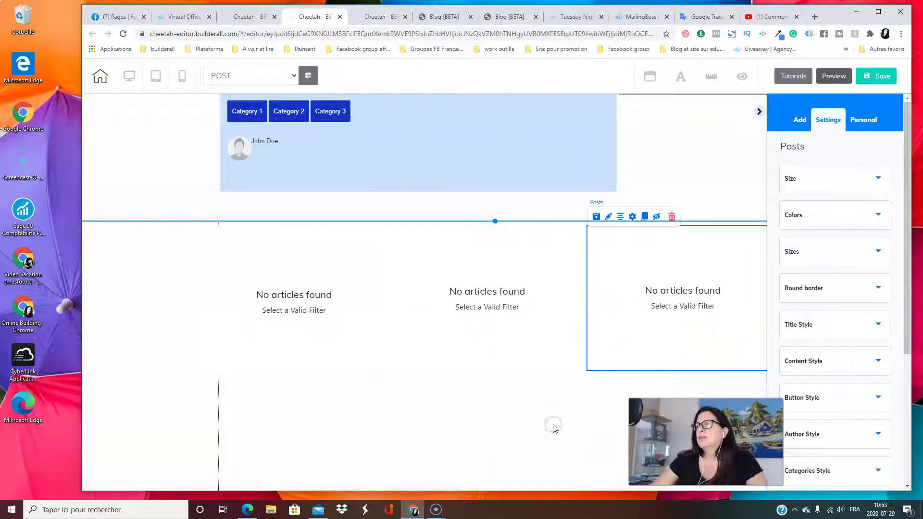
{"action": "left_click", "coordinate": [364, 243]}
{"action": "left_click", "coordinate": [423, 284]}
{"action": "scroll", "coordinate": [423, 284], "scroll_direction": "up", "scroll_amount": 3}
{"action": "scroll", "coordinate": [518, 337], "scroll_direction": "up", "scroll_amount": 2}
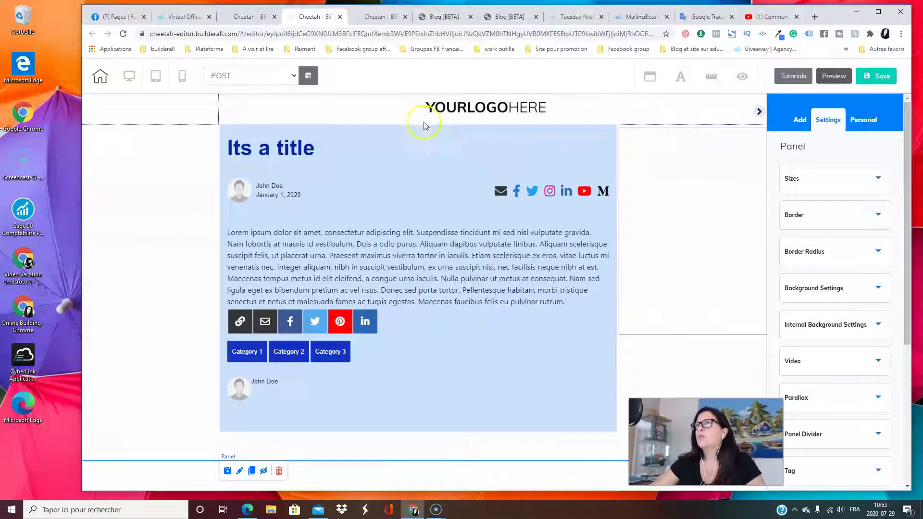
Select the empty box beside the post and delete it
{"action": "left_click", "coordinate": [493, 111]}
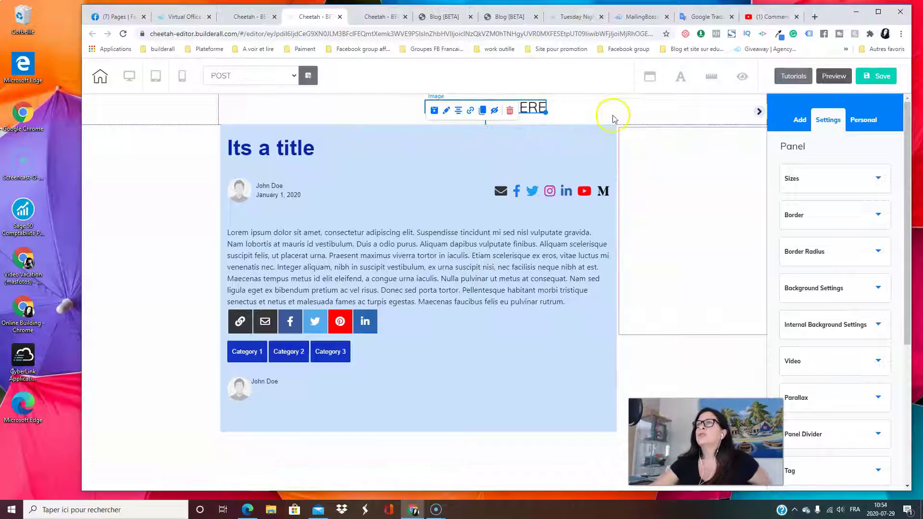
{"action": "left_click", "coordinate": [637, 112]}
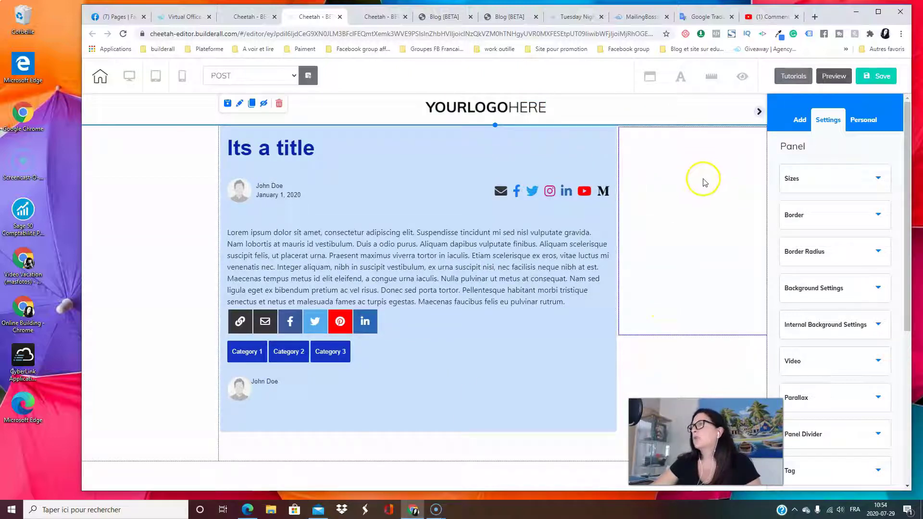
{"action": "left_click_drag", "start_coordinate": [704, 174], "coordinate": [681, 180]}
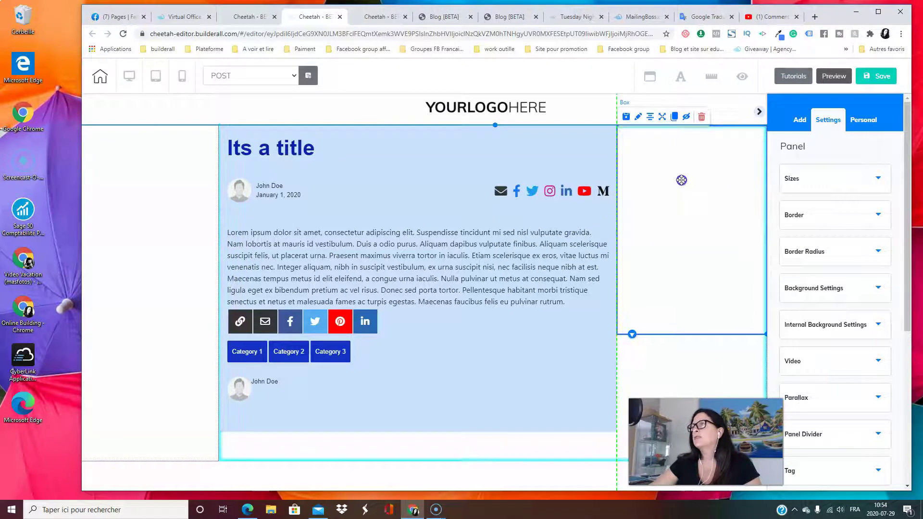
{"action": "left_click", "coordinate": [694, 251]}
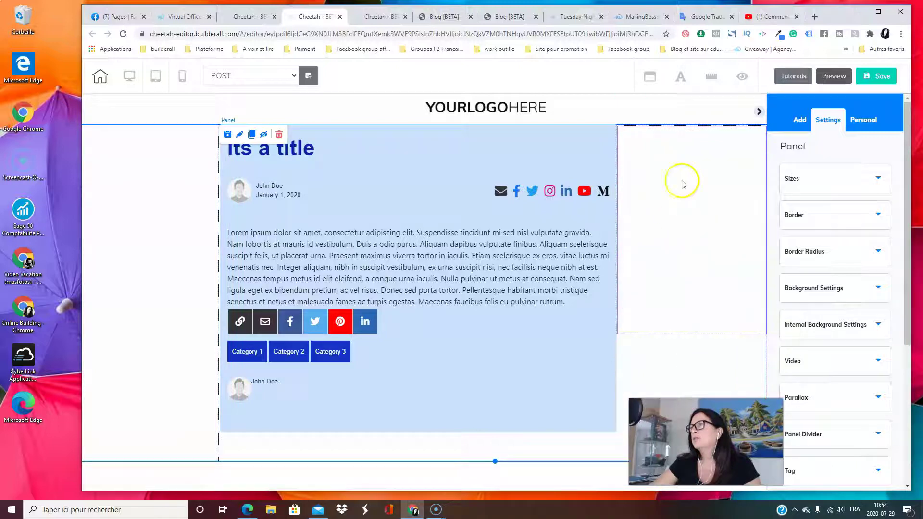
{"action": "left_click_drag", "start_coordinate": [665, 240], "coordinate": [662, 242]}
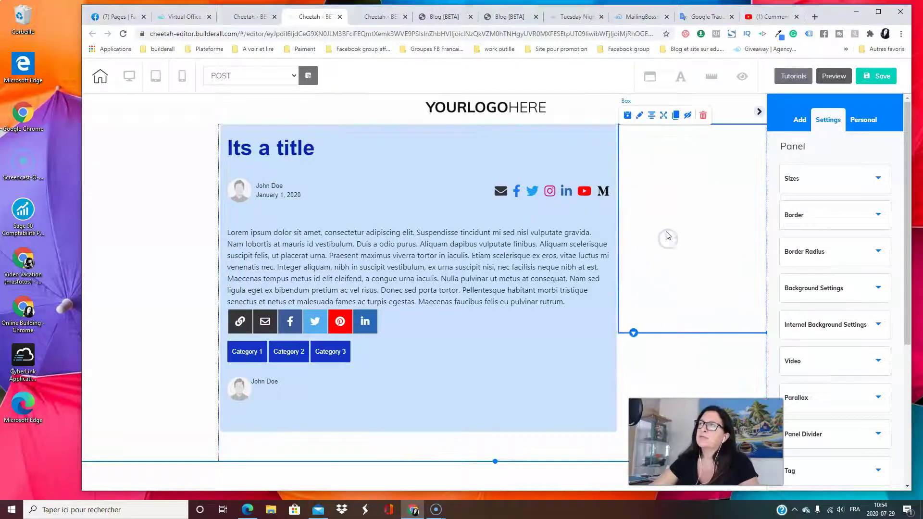
{"action": "left_click", "coordinate": [703, 116]}
{"action": "left_click", "coordinate": [520, 291]}
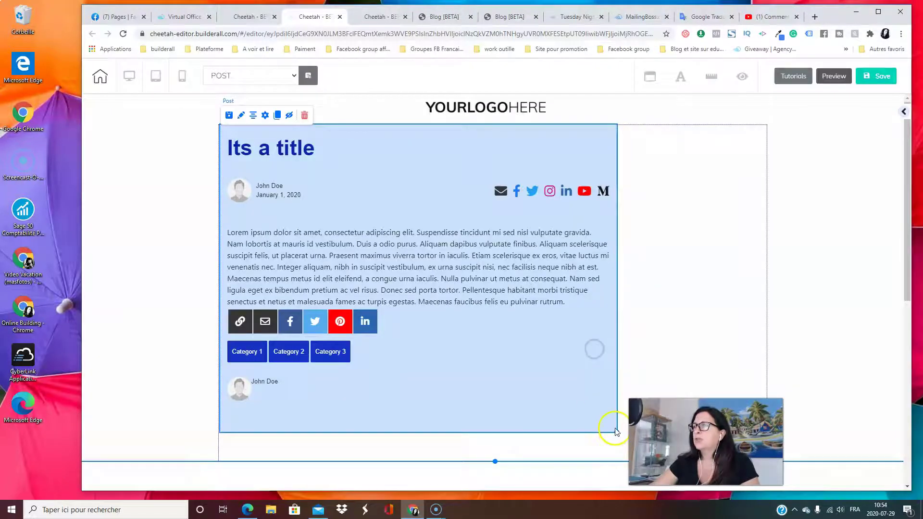
Widen the post to the full page width and align its panel
{"action": "left_click_drag", "start_coordinate": [616, 431], "coordinate": [765, 409]}
{"action": "left_click", "coordinate": [538, 355]}
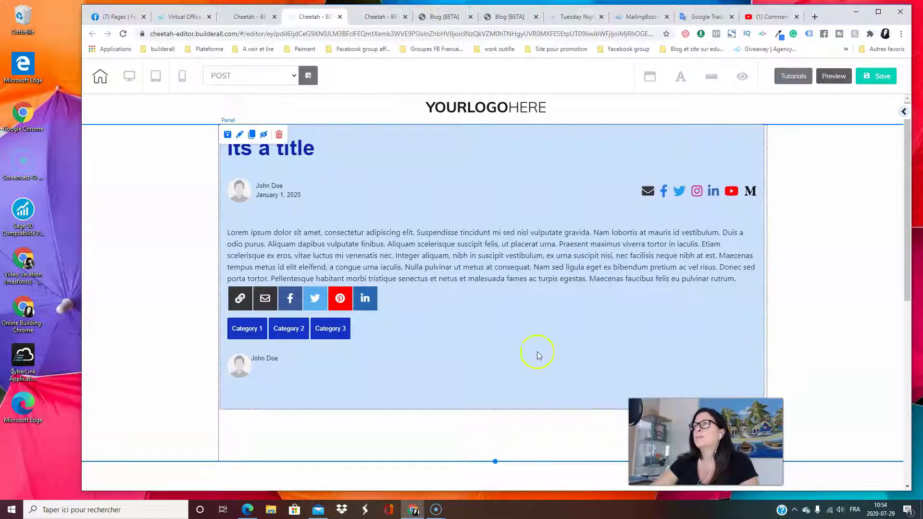
{"action": "left_click_drag", "start_coordinate": [537, 354], "coordinate": [540, 356]}
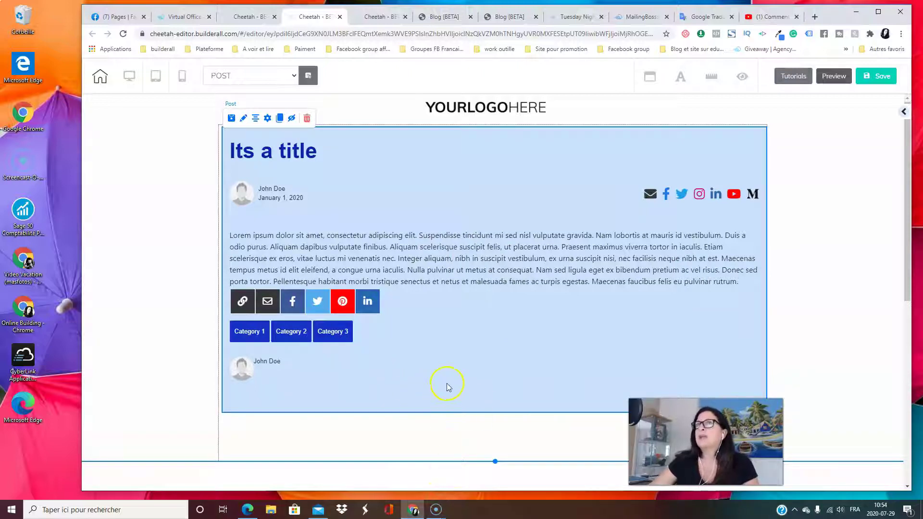
{"action": "scroll", "coordinate": [486, 383], "scroll_direction": "down", "scroll_amount": 7}
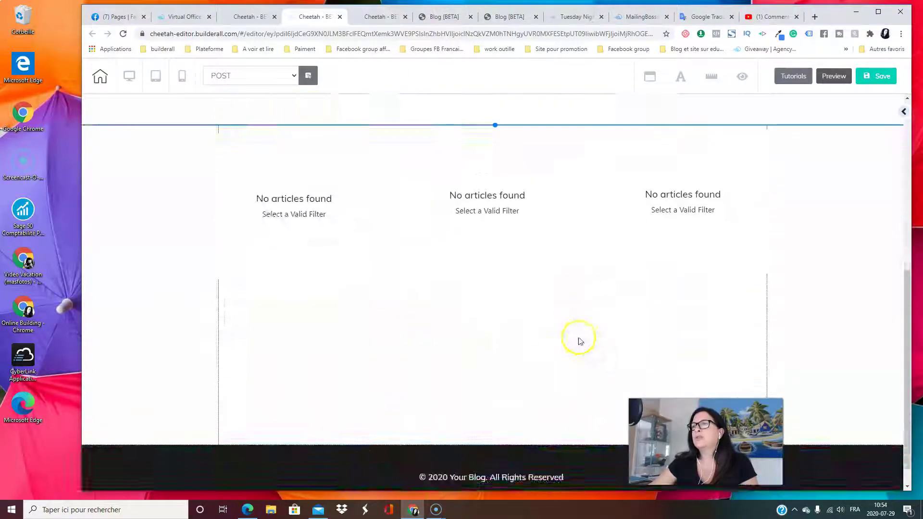
{"action": "scroll", "coordinate": [578, 339], "scroll_direction": "up", "scroll_amount": 7}
{"action": "scroll", "coordinate": [490, 317], "scroll_direction": "down", "scroll_amount": 2}
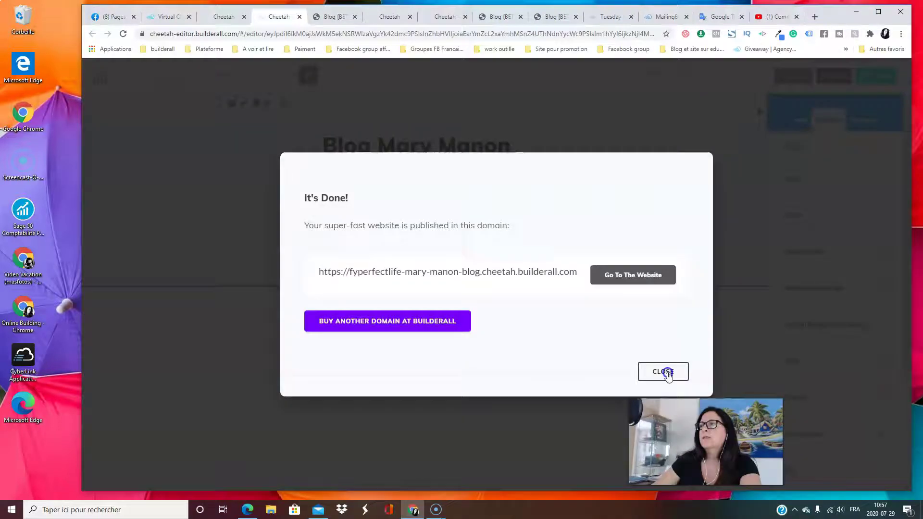
Close the It's Done dialog, go to the Cheetah My pages dashboard, and open the FEED page's menu
{"action": "left_click", "coordinate": [663, 370]}
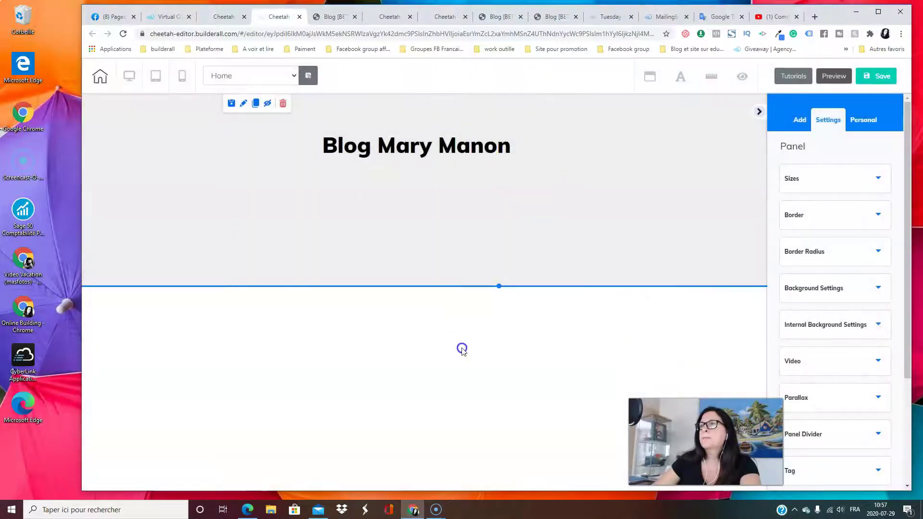
{"action": "key", "text": "ctrl+shift+Tab"}
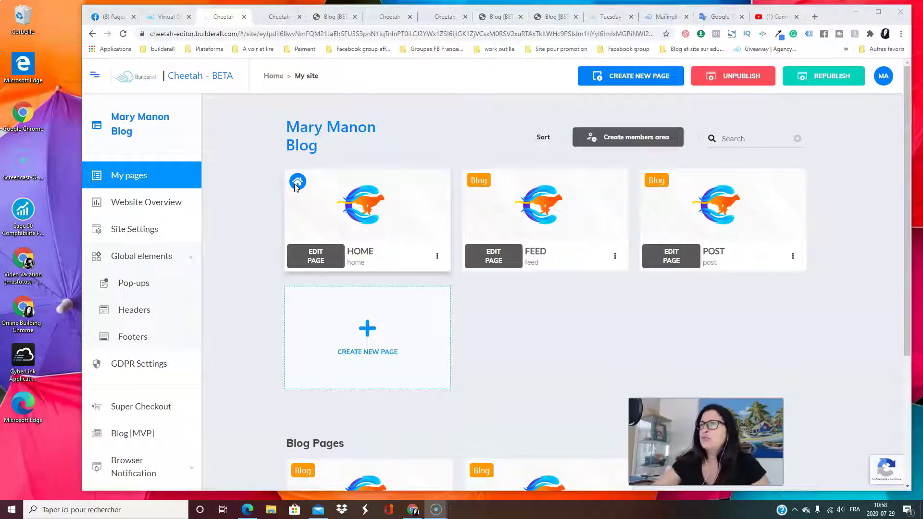
{"action": "mouse_move", "coordinate": [578, 240]}
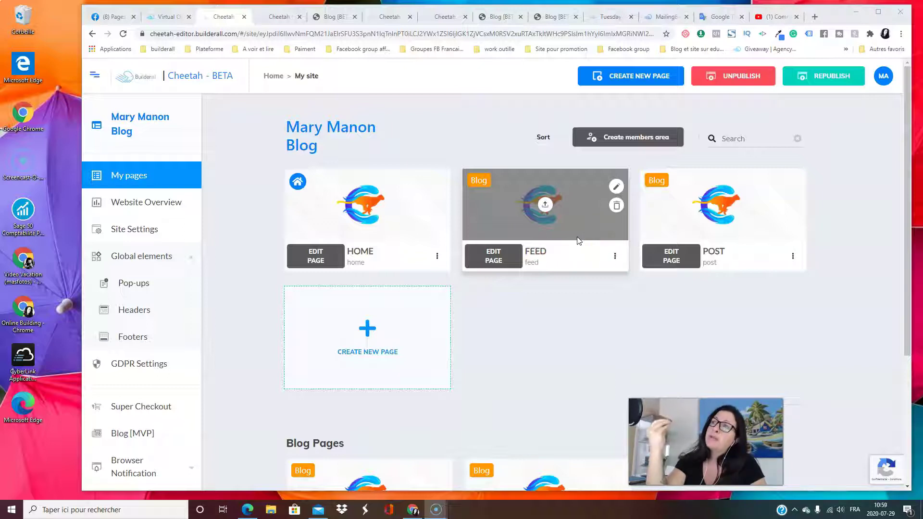
{"action": "left_click", "coordinate": [541, 217]}
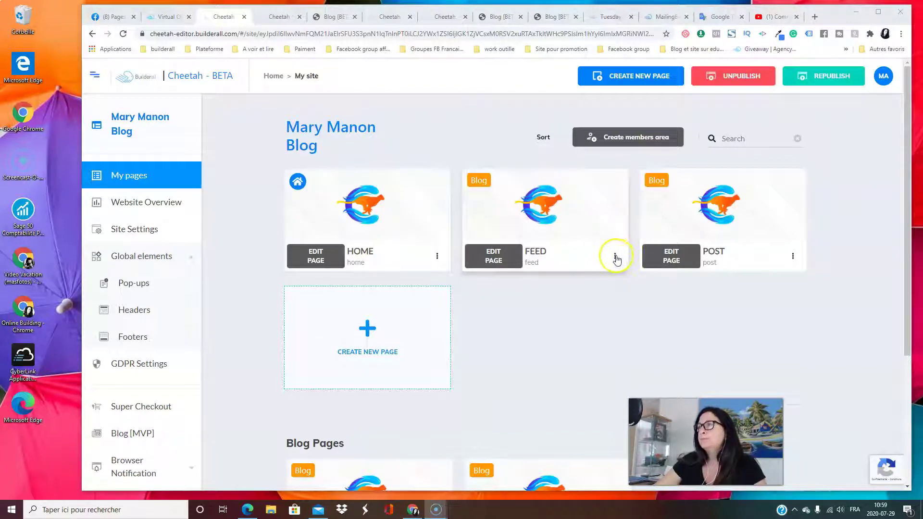
{"action": "left_click", "coordinate": [615, 257]}
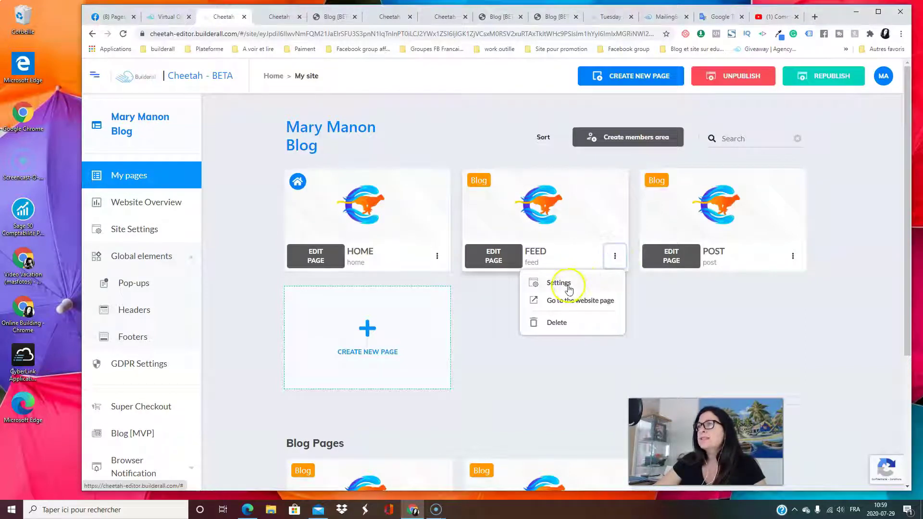
In the FEED page's settings, set Initial to Yes so it becomes the home page
{"action": "left_click", "coordinate": [568, 284]}
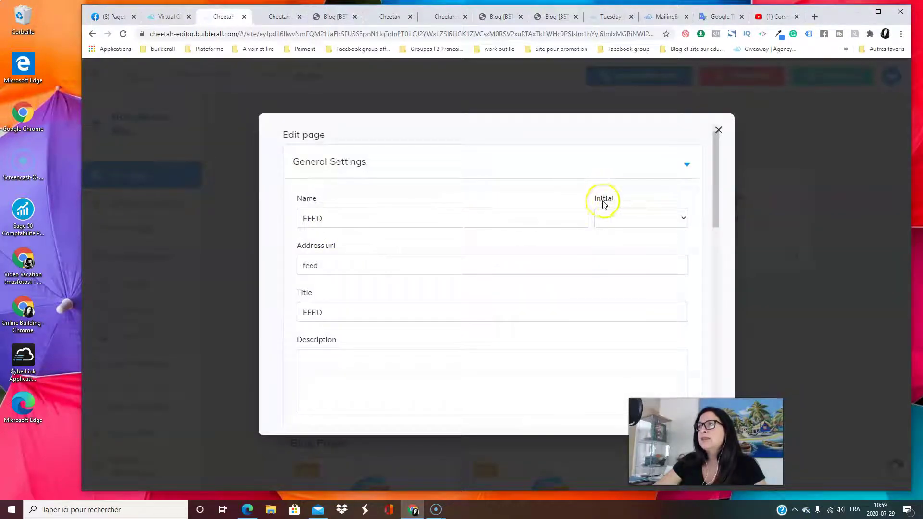
{"action": "left_click", "coordinate": [676, 220]}
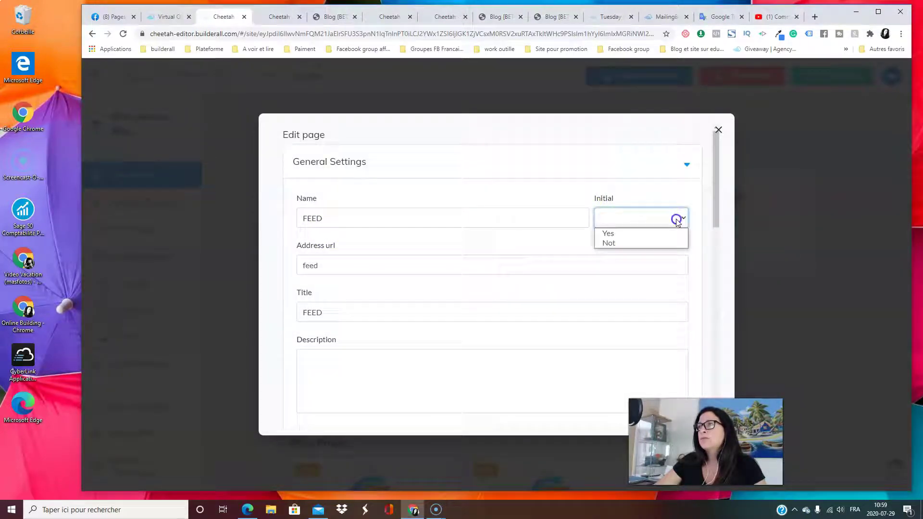
{"action": "left_click", "coordinate": [618, 234]}
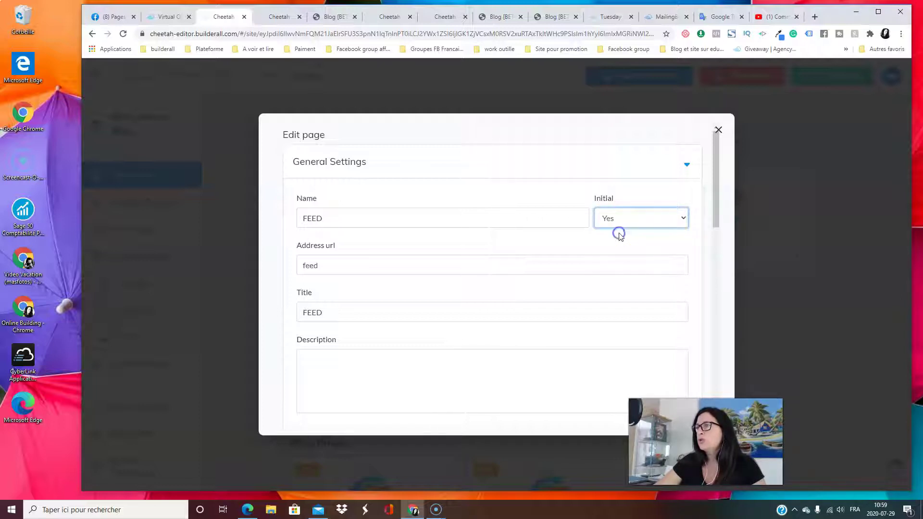
{"action": "scroll", "coordinate": [481, 240], "scroll_direction": "down", "scroll_amount": 5}
{"action": "scroll", "coordinate": [433, 246], "scroll_direction": "up", "scroll_amount": 5}
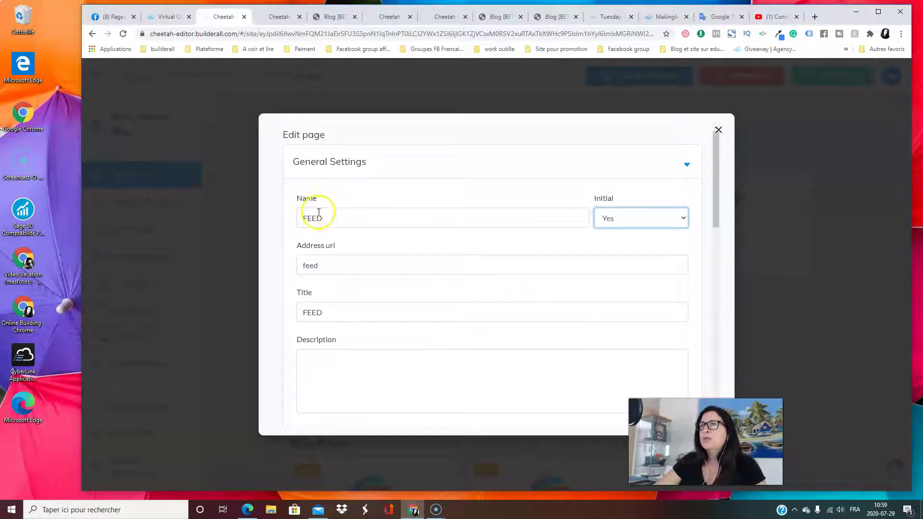
Change the FEED page's name to the blog's name, review its header settings, and save
{"action": "left_click", "coordinate": [321, 216]}
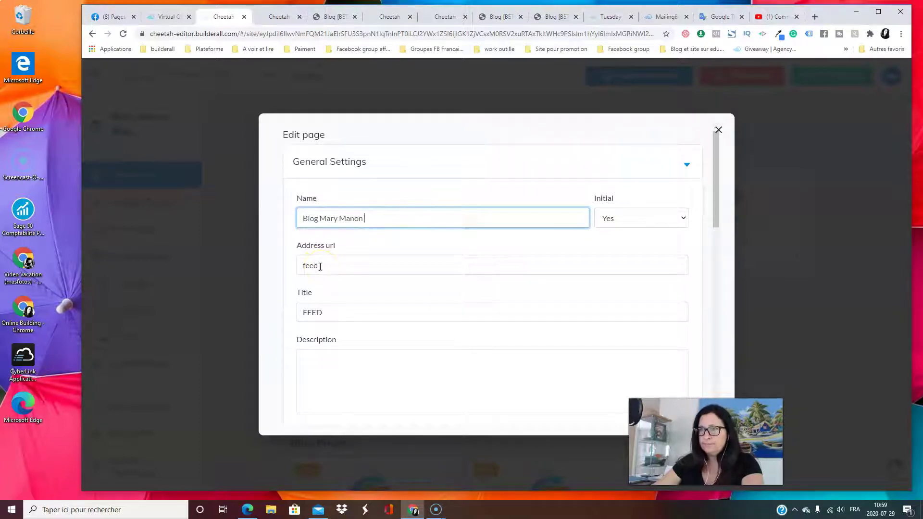
{"action": "scroll", "coordinate": [383, 276], "scroll_direction": "down", "scroll_amount": 4}
{"action": "scroll", "coordinate": [366, 284], "scroll_direction": "down", "scroll_amount": 4}
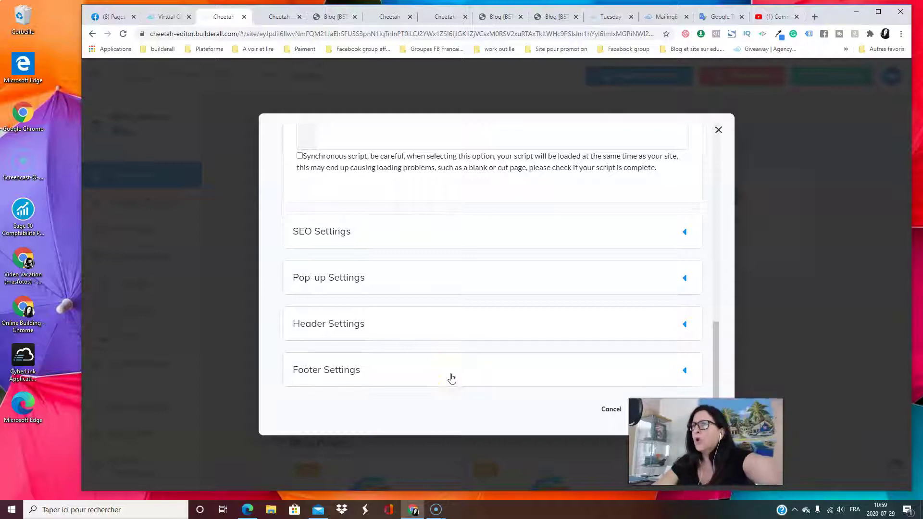
{"action": "left_click", "coordinate": [388, 327]}
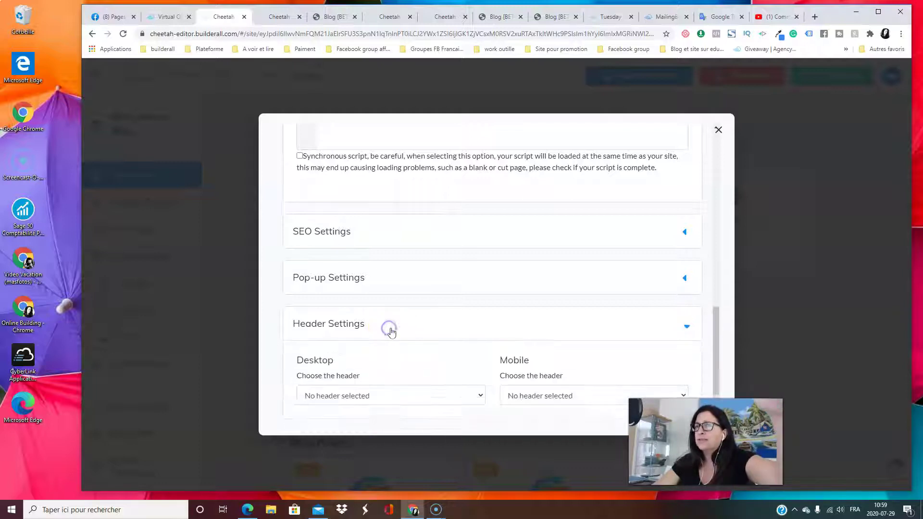
{"action": "scroll", "coordinate": [388, 354], "scroll_direction": "down", "scroll_amount": 2}
{"action": "left_click", "coordinate": [480, 318]}
{"action": "left_click", "coordinate": [481, 319]}
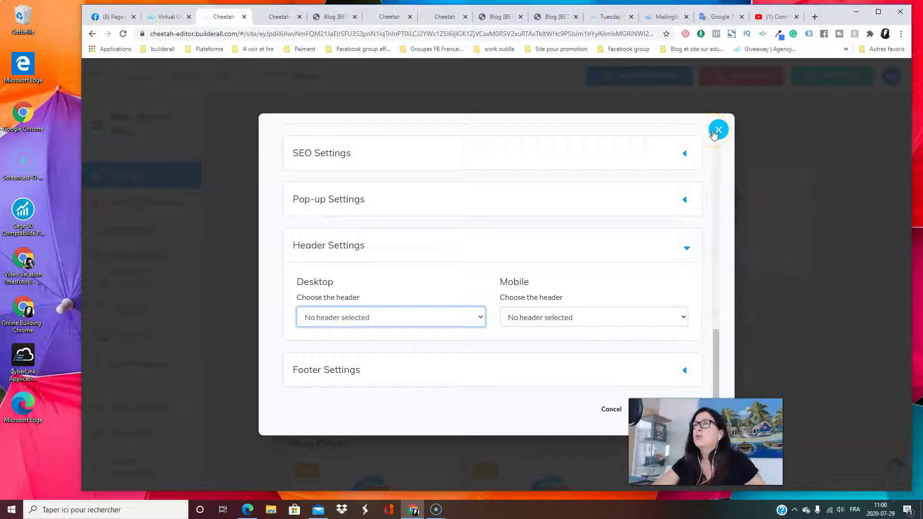
{"action": "scroll", "coordinate": [486, 194], "scroll_direction": "up", "scroll_amount": 5}
{"action": "scroll", "coordinate": [641, 243], "scroll_direction": "down", "scroll_amount": 5}
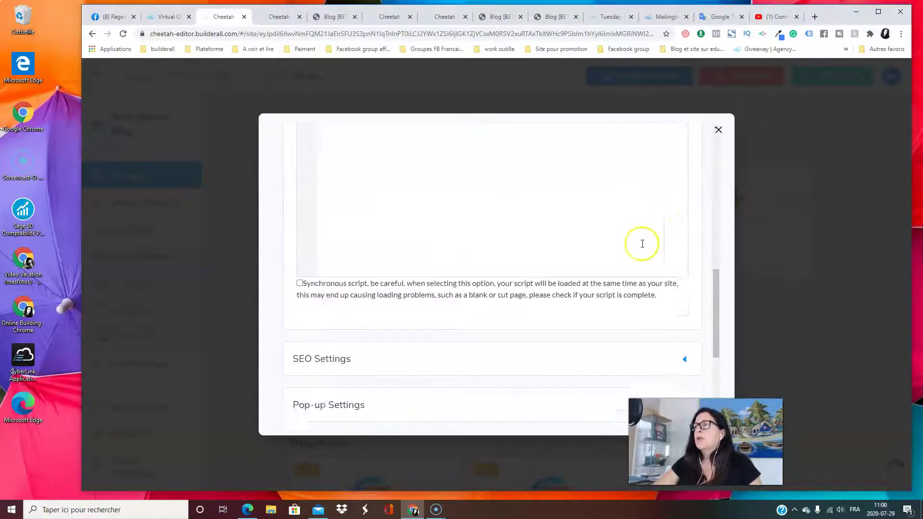
{"action": "left_click", "coordinate": [678, 409]}
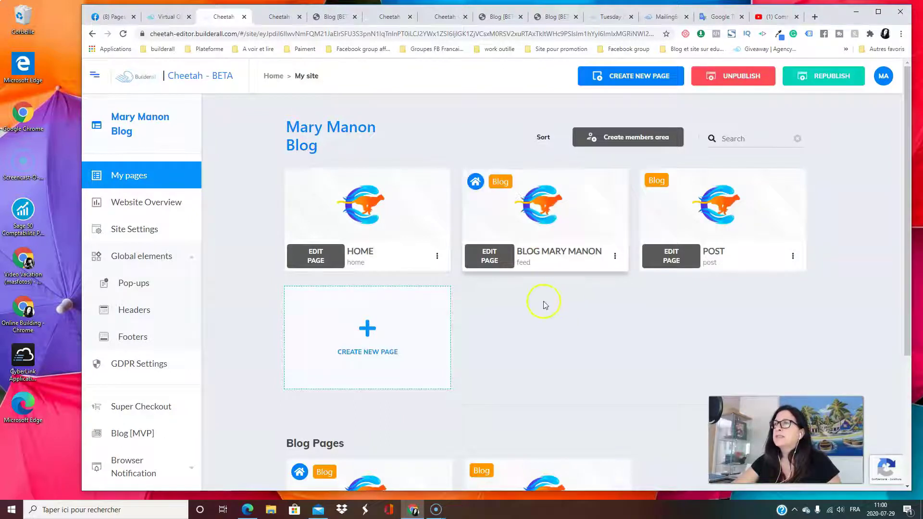
Republish the site with REPUBLISH, then use Go To The Website to view the live blog
{"action": "scroll", "coordinate": [542, 325], "scroll_direction": "down", "scroll_amount": 4}
{"action": "scroll", "coordinate": [672, 241], "scroll_direction": "up", "scroll_amount": 4}
{"action": "left_click", "coordinate": [839, 76]}
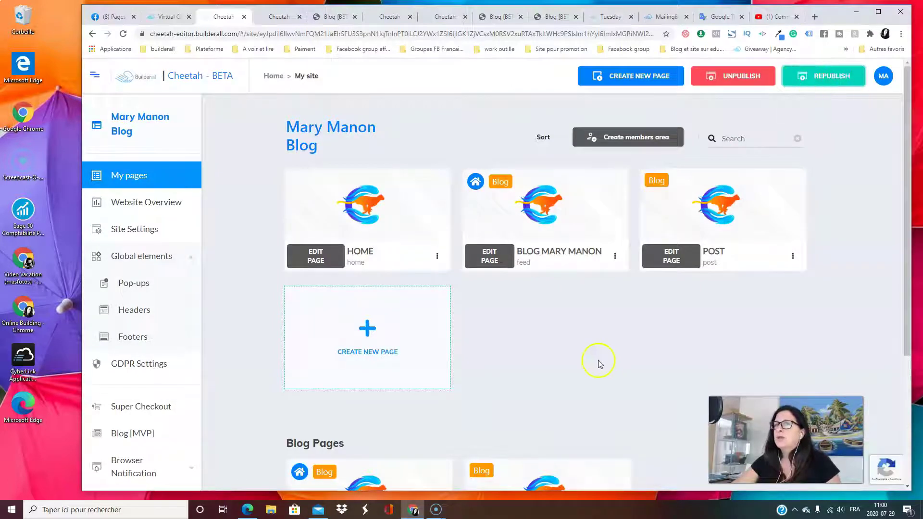
{"action": "scroll", "coordinate": [151, 365], "scroll_direction": "down", "scroll_amount": 4}
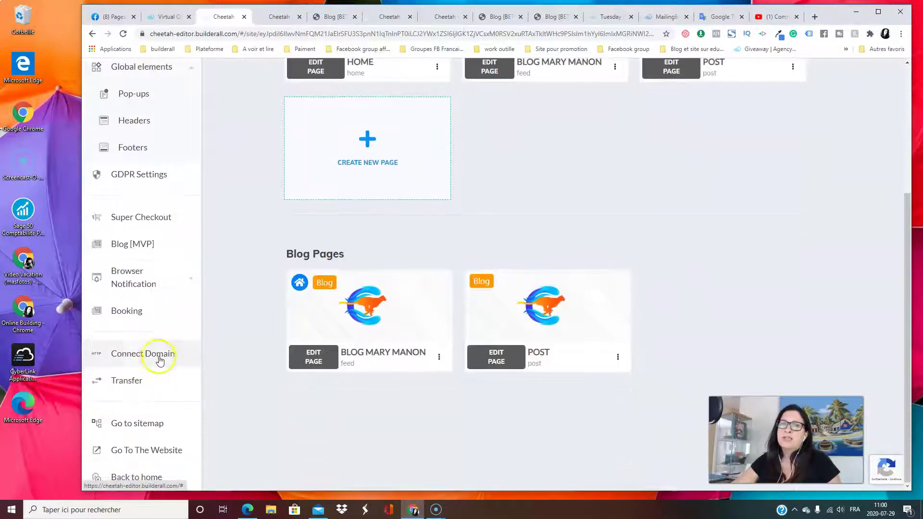
{"action": "left_click", "coordinate": [147, 452]}
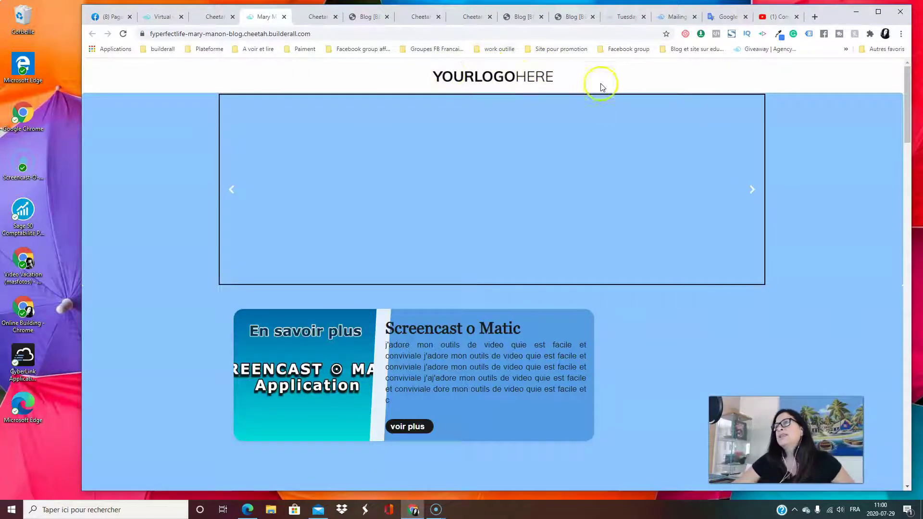
{"action": "scroll", "coordinate": [616, 166], "scroll_direction": "down", "scroll_amount": 10}
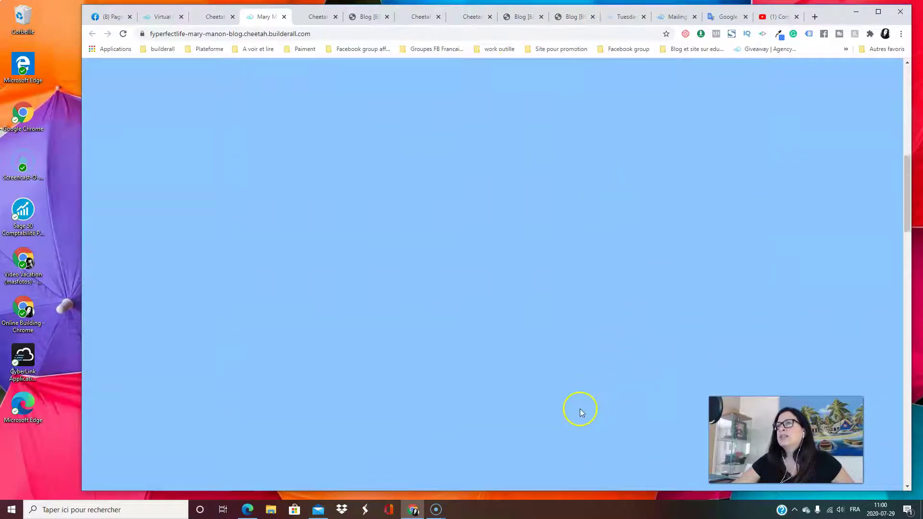
{"action": "scroll", "coordinate": [575, 417], "scroll_direction": "down", "scroll_amount": 5}
{"action": "scroll", "coordinate": [575, 417], "scroll_direction": "up", "scroll_amount": 15}
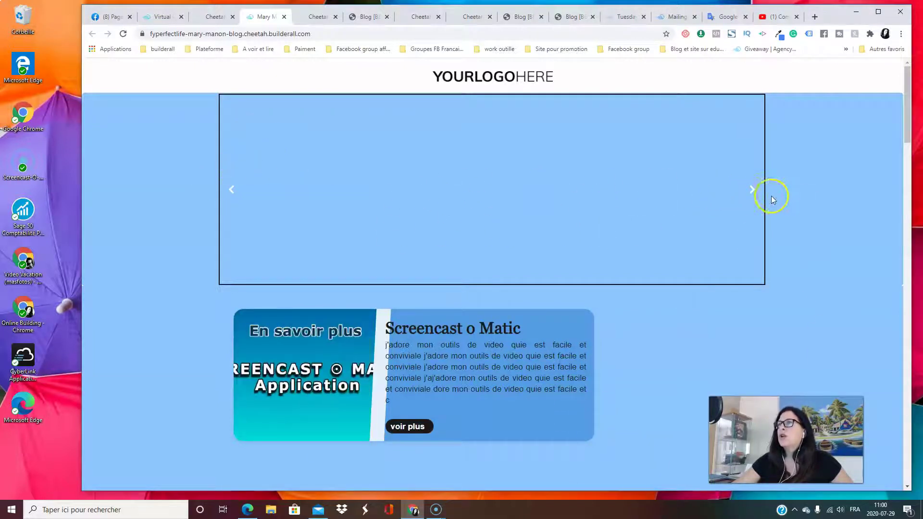
{"action": "scroll", "coordinate": [688, 197], "scroll_direction": "down", "scroll_amount": 10}
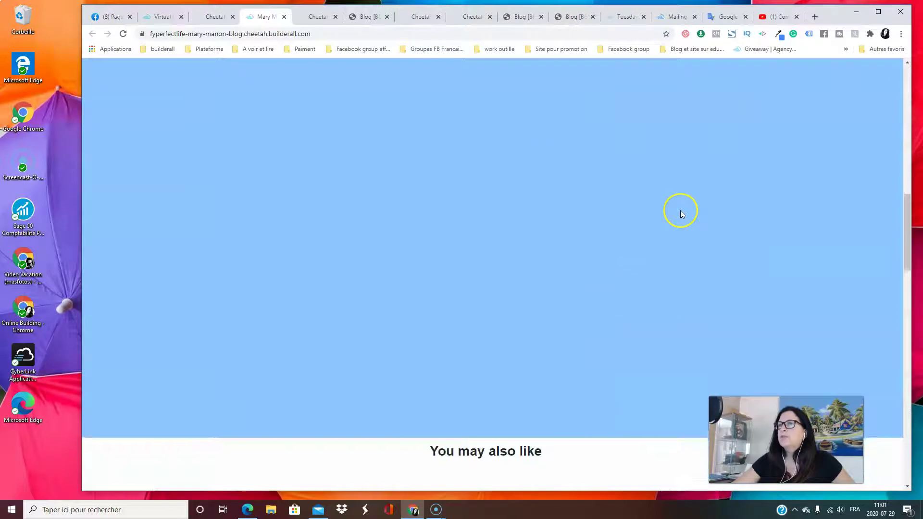
{"action": "scroll", "coordinate": [682, 212], "scroll_direction": "down", "scroll_amount": 6}
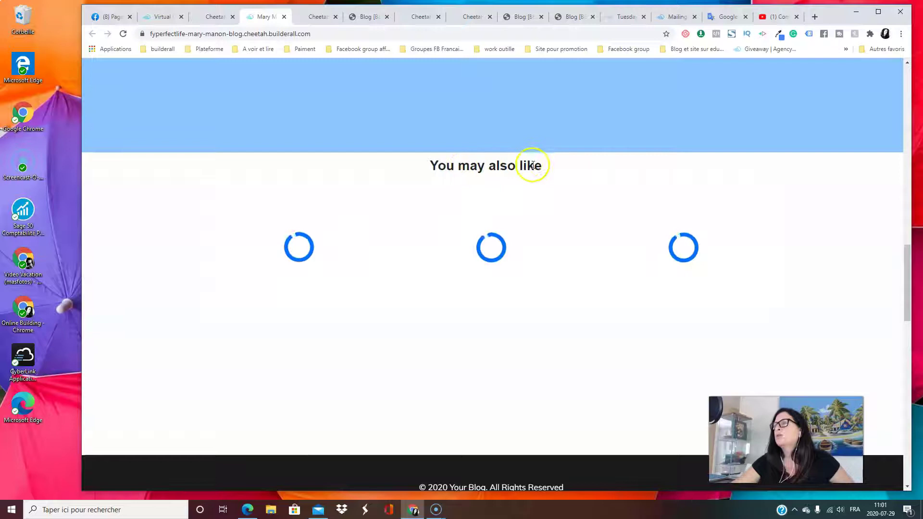
{"action": "scroll", "coordinate": [466, 124], "scroll_direction": "up", "scroll_amount": 1}
{"action": "left_click", "coordinate": [317, 17]}
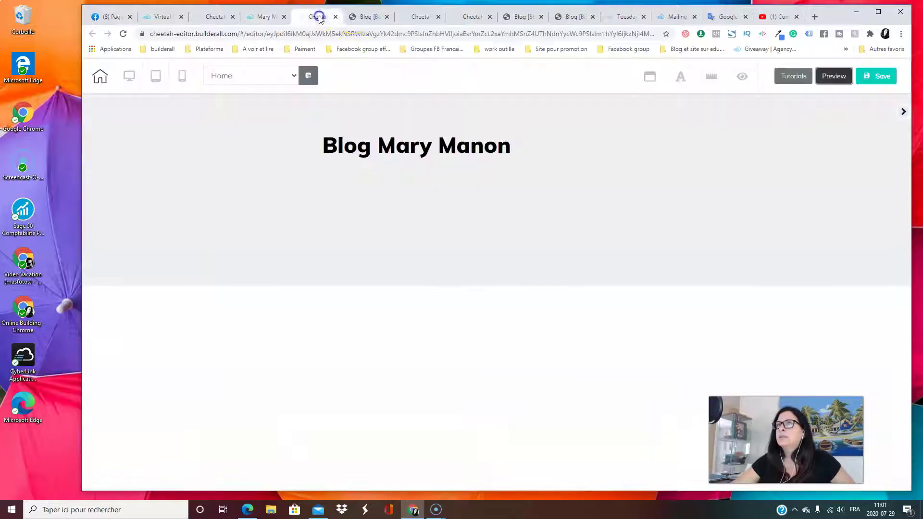
{"action": "left_click", "coordinate": [367, 18]}
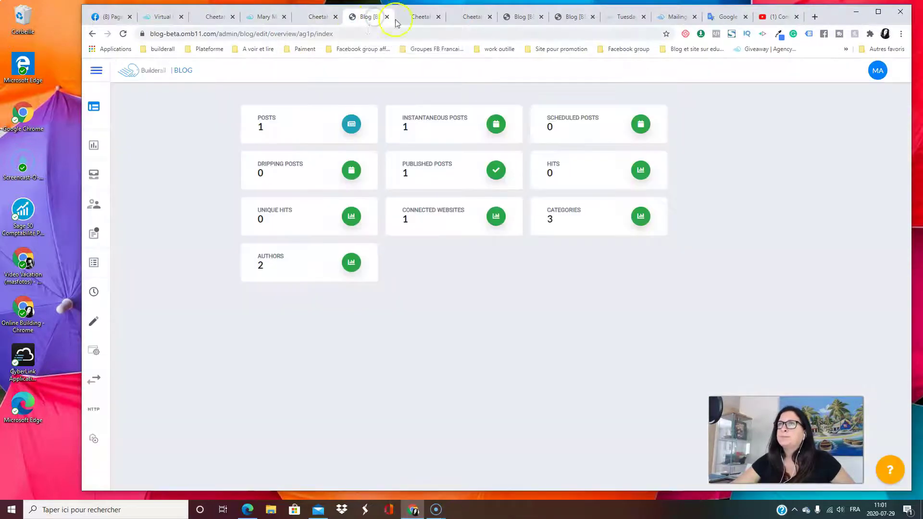
{"action": "left_click", "coordinate": [414, 16]}
{"action": "scroll", "coordinate": [423, 274], "scroll_direction": "down", "scroll_amount": 10}
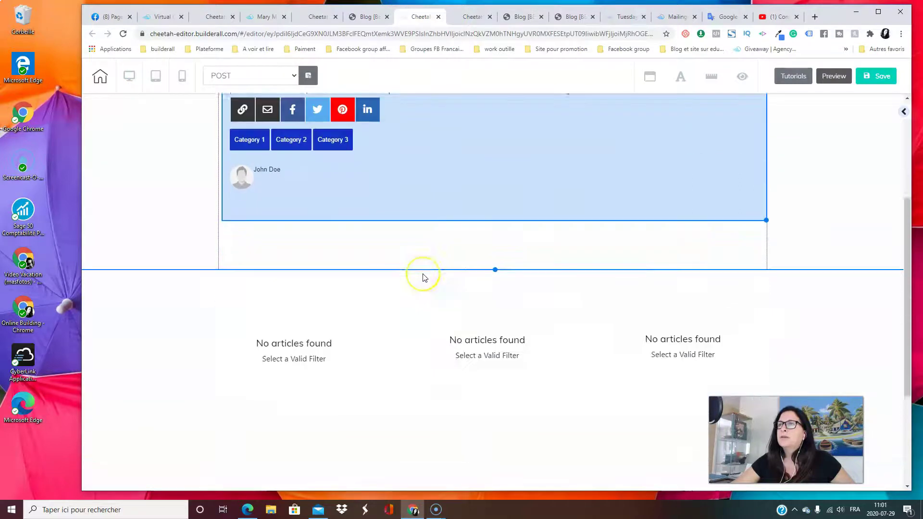
{"action": "scroll", "coordinate": [423, 278], "scroll_direction": "up", "scroll_amount": 8}
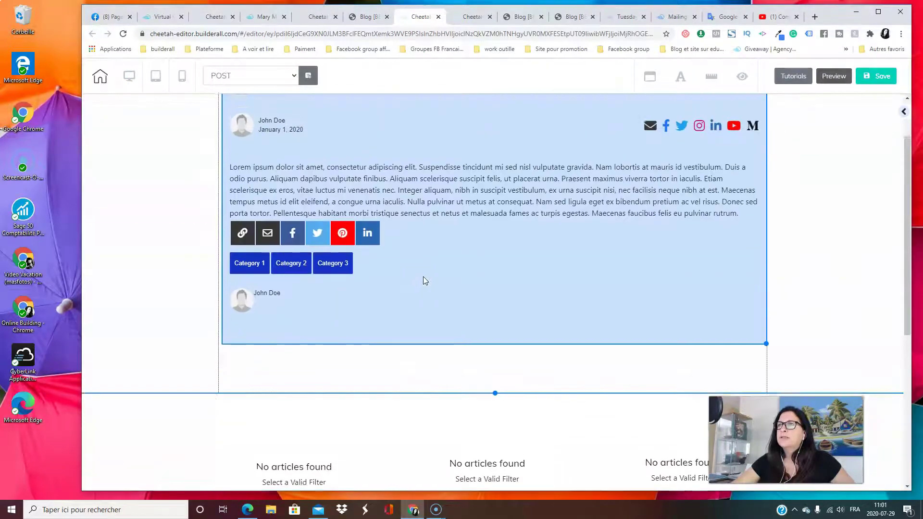
{"action": "scroll", "coordinate": [423, 278], "scroll_direction": "down", "scroll_amount": 4}
{"action": "left_click", "coordinate": [462, 19]}
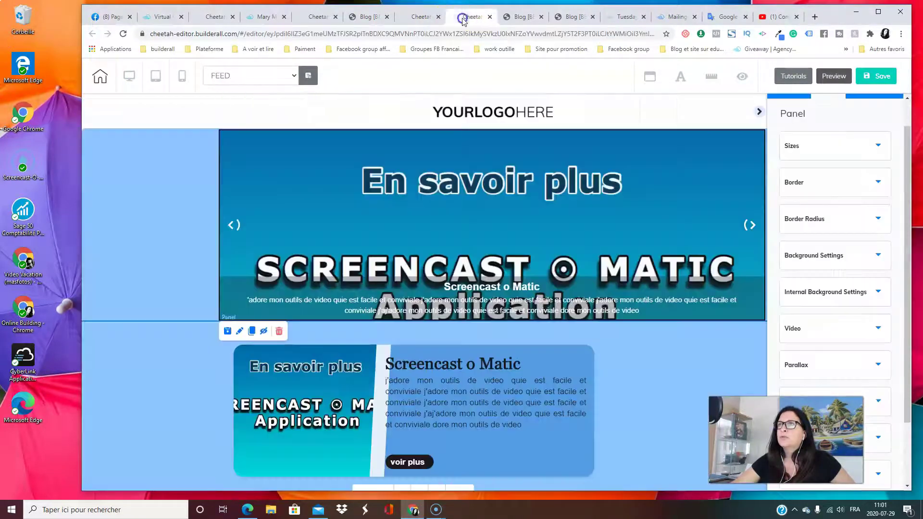
{"action": "scroll", "coordinate": [439, 185], "scroll_direction": "down", "scroll_amount": 10}
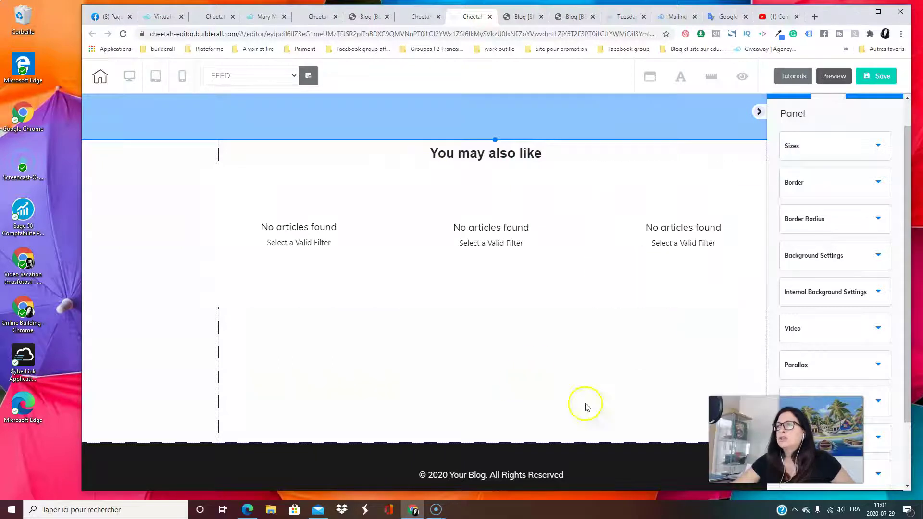
{"action": "scroll", "coordinate": [507, 338], "scroll_direction": "up", "scroll_amount": 7}
{"action": "left_click", "coordinate": [271, 18]}
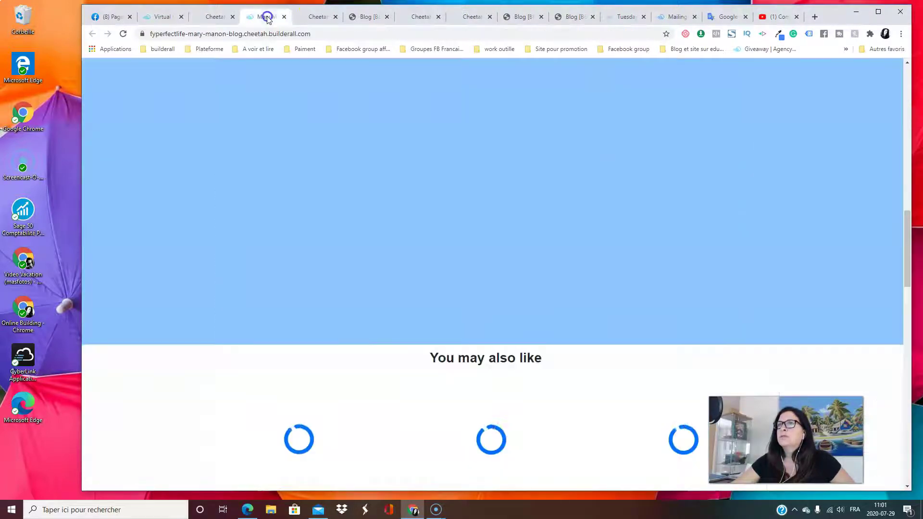
Scroll through the live 'Screencast o Matic' post, checking title, video, body text, share buttons and author box
{"action": "scroll", "coordinate": [416, 243], "scroll_direction": "down", "scroll_amount": 5}
{"action": "scroll", "coordinate": [417, 246], "scroll_direction": "down", "scroll_amount": 5}
{"action": "scroll", "coordinate": [417, 246], "scroll_direction": "up", "scroll_amount": 5}
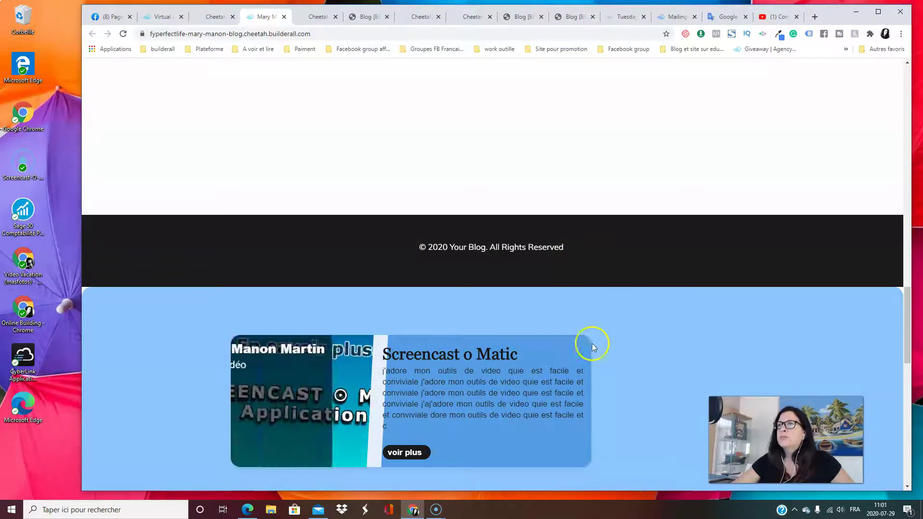
{"action": "scroll", "coordinate": [592, 343], "scroll_direction": "down", "scroll_amount": 8}
{"action": "scroll", "coordinate": [584, 368], "scroll_direction": "up", "scroll_amount": 10}
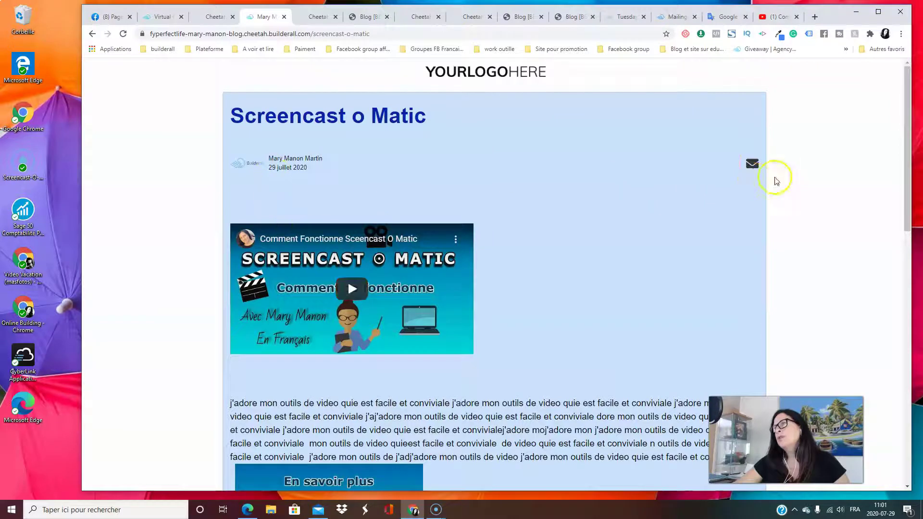
{"action": "scroll", "coordinate": [600, 259], "scroll_direction": "down", "scroll_amount": 7}
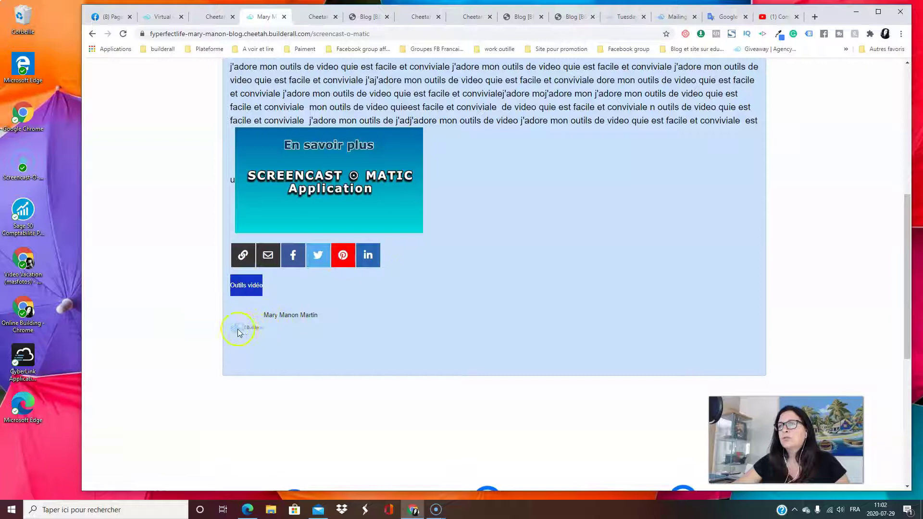
{"action": "scroll", "coordinate": [488, 339], "scroll_direction": "down", "scroll_amount": 6}
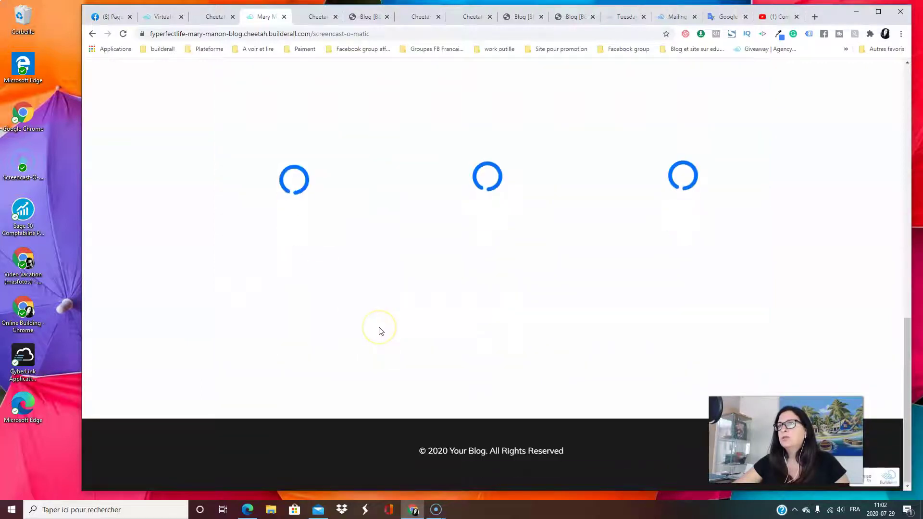
{"action": "scroll", "coordinate": [411, 436], "scroll_direction": "up", "scroll_amount": 7}
{"action": "scroll", "coordinate": [274, 435], "scroll_direction": "down", "scroll_amount": 6}
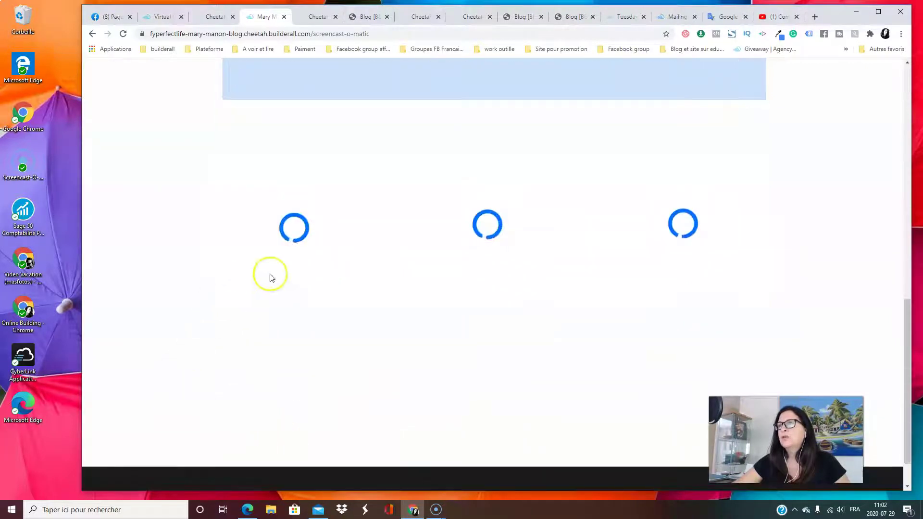
{"action": "scroll", "coordinate": [592, 350], "scroll_direction": "up", "scroll_amount": 10}
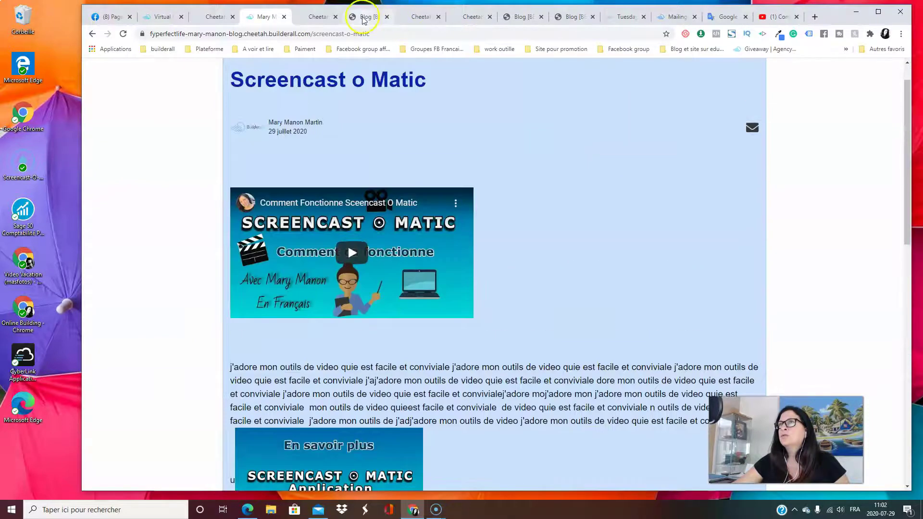
In the POST template, drag the middle, left and right related-posts blocks below 'You may also like'
{"action": "left_click", "coordinate": [363, 16]}
{"action": "left_click", "coordinate": [418, 16]}
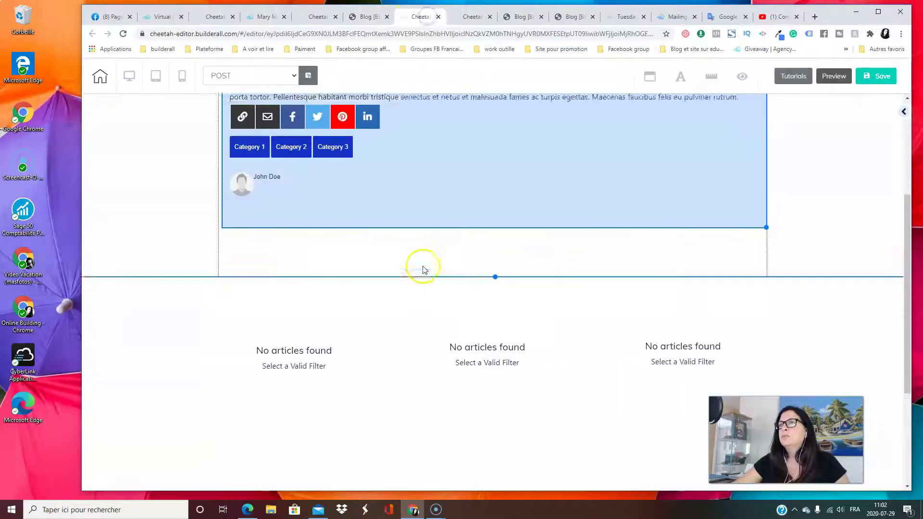
{"action": "scroll", "coordinate": [423, 266], "scroll_direction": "down", "scroll_amount": 3}
{"action": "scroll", "coordinate": [632, 309], "scroll_direction": "up", "scroll_amount": 3}
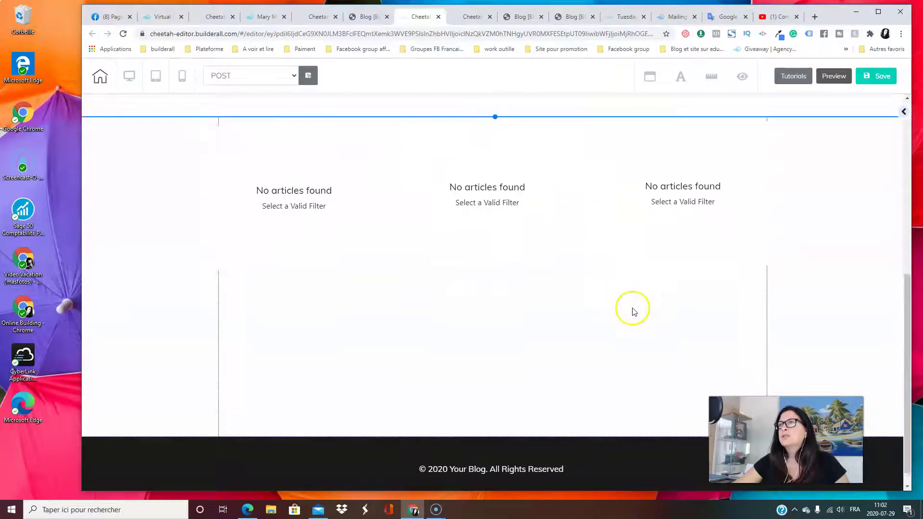
{"action": "left_click_drag", "start_coordinate": [490, 300], "coordinate": [504, 408]}
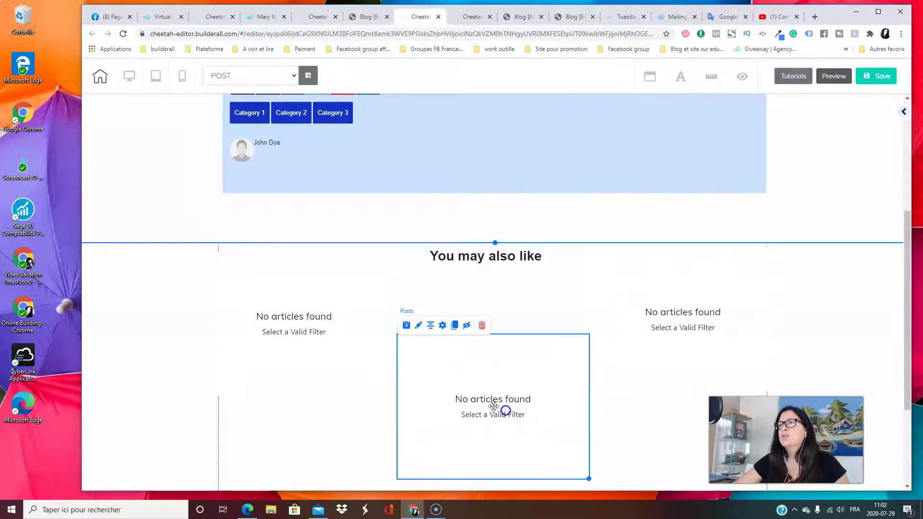
{"action": "left_click_drag", "start_coordinate": [317, 347], "coordinate": [326, 412]}
{"action": "left_click_drag", "start_coordinate": [645, 341], "coordinate": [651, 438]}
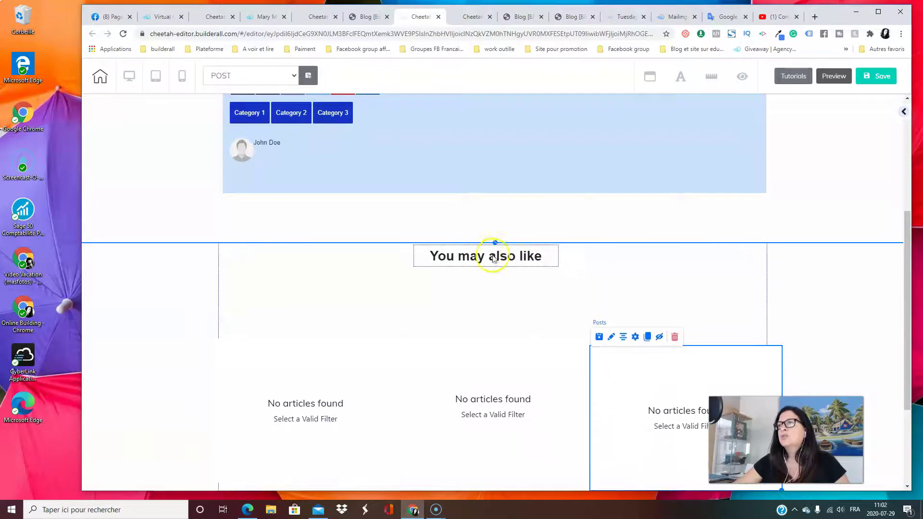
{"action": "left_click", "coordinate": [263, 16]}
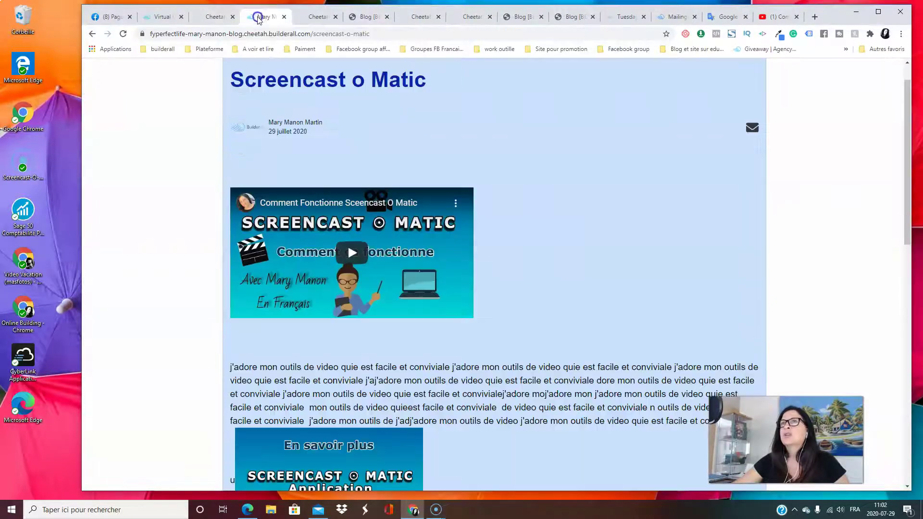
{"action": "scroll", "coordinate": [454, 263], "scroll_direction": "down", "scroll_amount": 10}
{"action": "scroll", "coordinate": [454, 263], "scroll_direction": "down", "scroll_amount": 1}
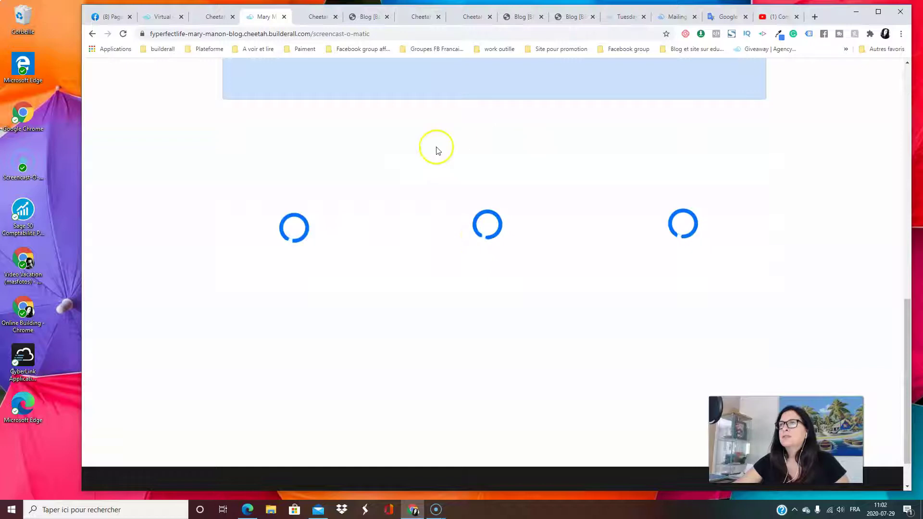
{"action": "scroll", "coordinate": [543, 245], "scroll_direction": "up", "scroll_amount": 10}
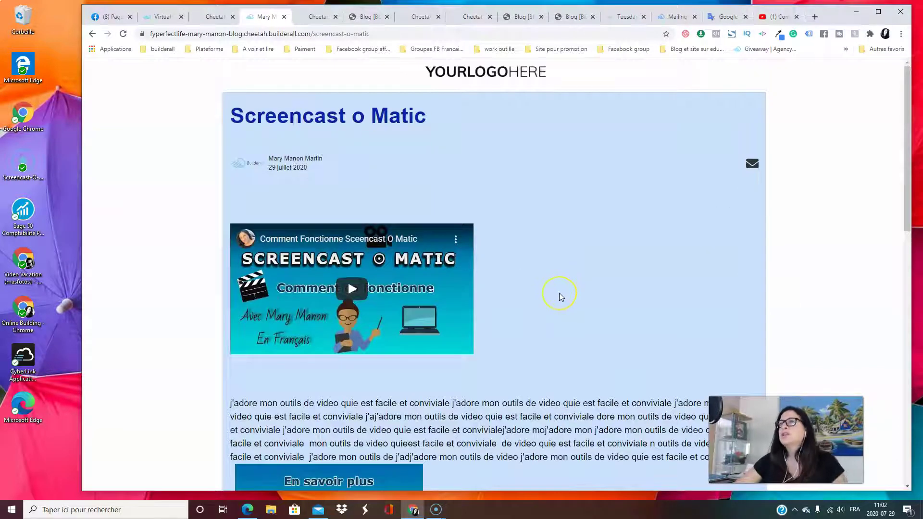
{"action": "scroll", "coordinate": [625, 356], "scroll_direction": "down", "scroll_amount": 1}
{"action": "scroll", "coordinate": [620, 358], "scroll_direction": "down", "scroll_amount": 5}
{"action": "scroll", "coordinate": [616, 359], "scroll_direction": "up", "scroll_amount": 5}
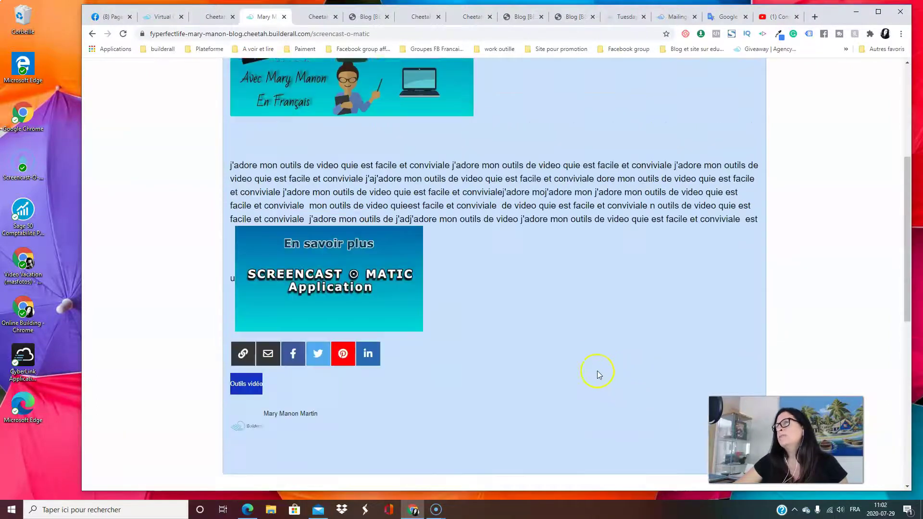
{"action": "scroll", "coordinate": [597, 374], "scroll_direction": "down", "scroll_amount": 5}
{"action": "scroll", "coordinate": [598, 375], "scroll_direction": "up", "scroll_amount": 5}
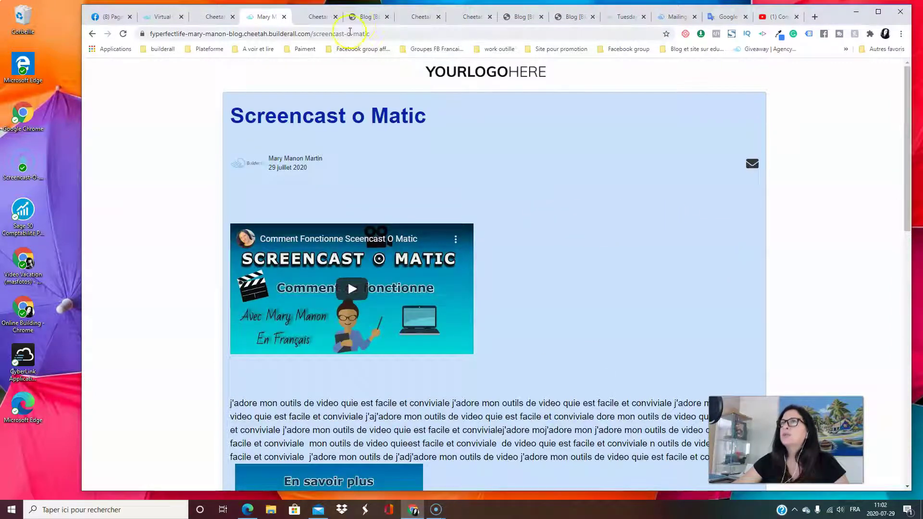
{"action": "left_click", "coordinate": [369, 19]}
{"action": "left_click", "coordinate": [317, 17]}
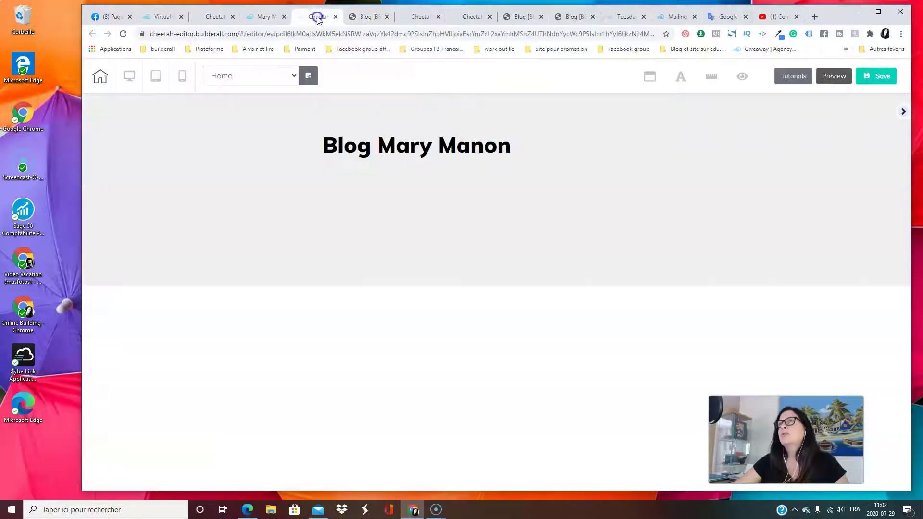
{"action": "left_click", "coordinate": [267, 19]}
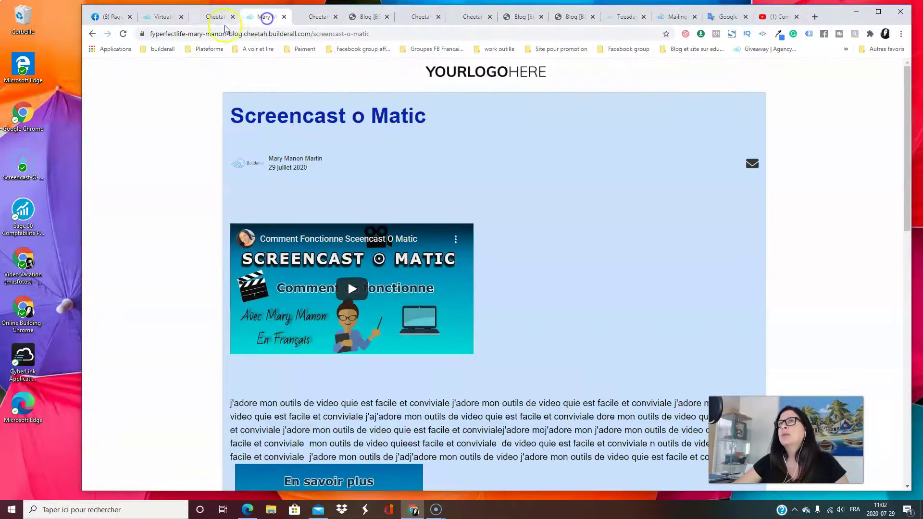
Show the site's My pages dashboard in the first Cheetah tab
{"action": "left_click", "coordinate": [217, 18]}
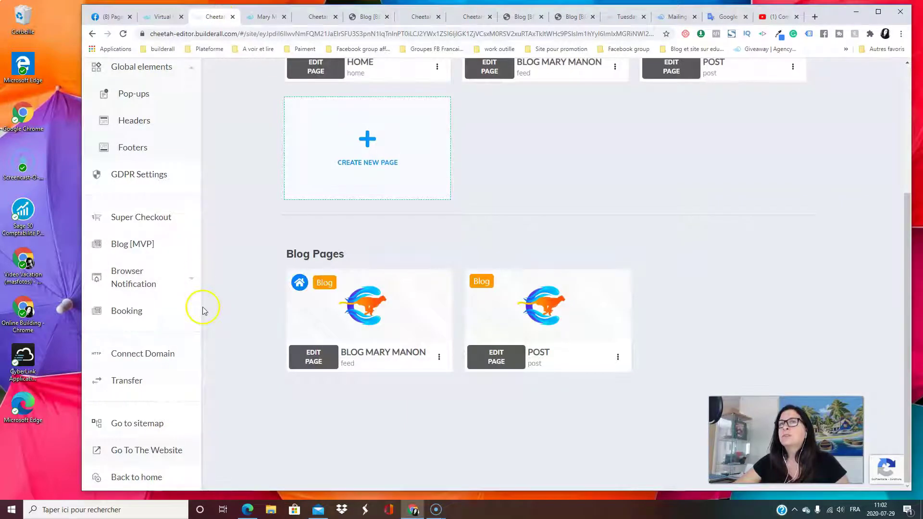
{"action": "scroll", "coordinate": [692, 333], "scroll_direction": "up", "scroll_amount": 4}
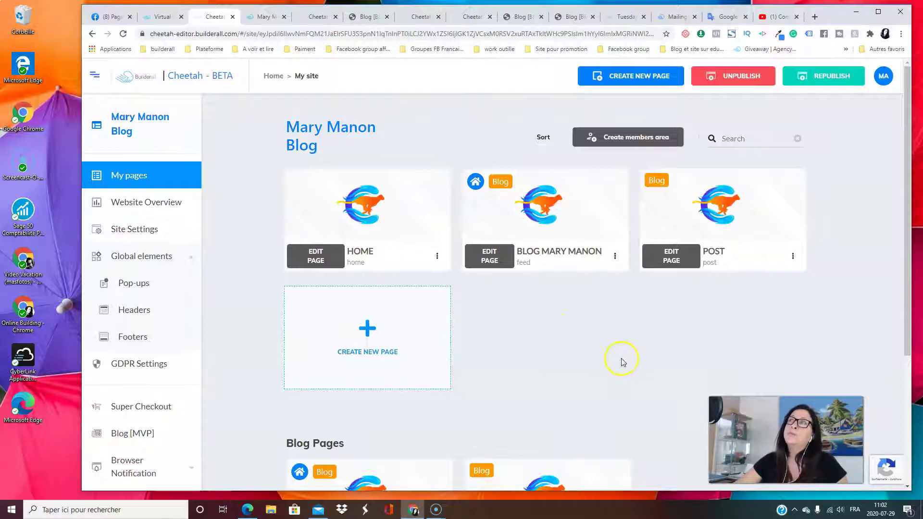
{"action": "scroll", "coordinate": [619, 358], "scroll_direction": "down", "scroll_amount": 3}
{"action": "scroll", "coordinate": [624, 358], "scroll_direction": "up", "scroll_amount": 3}
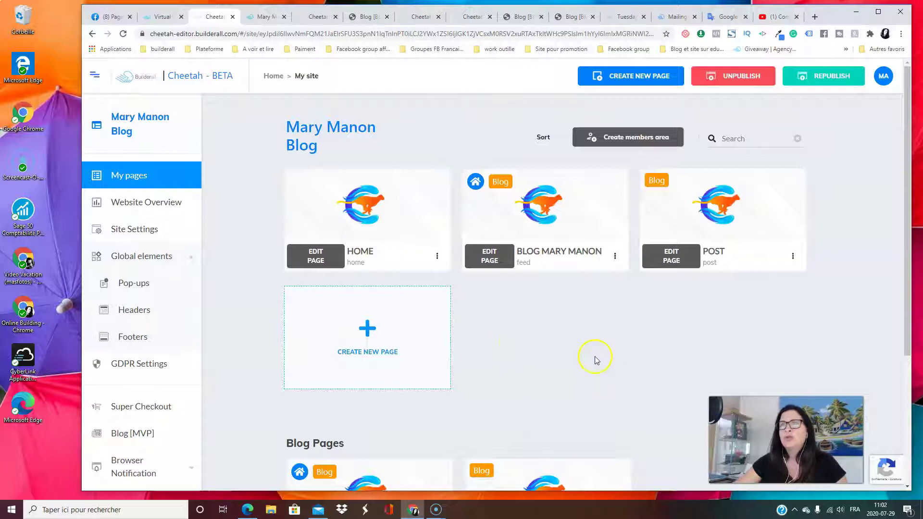
{"action": "scroll", "coordinate": [571, 358], "scroll_direction": "down", "scroll_amount": 4}
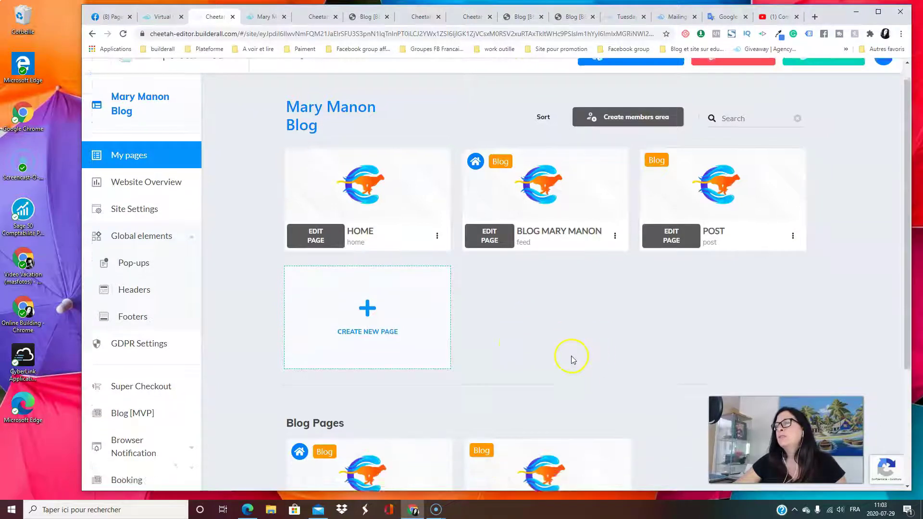
{"action": "scroll", "coordinate": [570, 356], "scroll_direction": "up", "scroll_amount": 4}
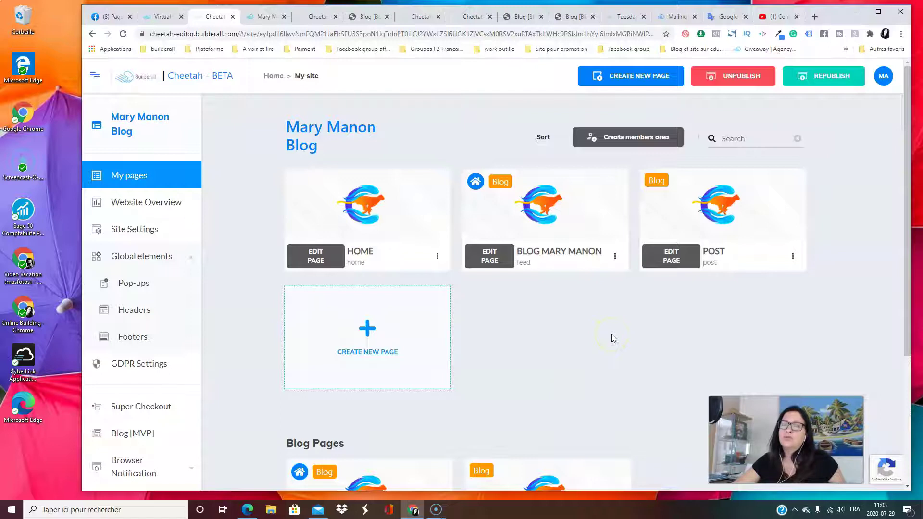
{"action": "scroll", "coordinate": [606, 341], "scroll_direction": "down", "scroll_amount": 2}
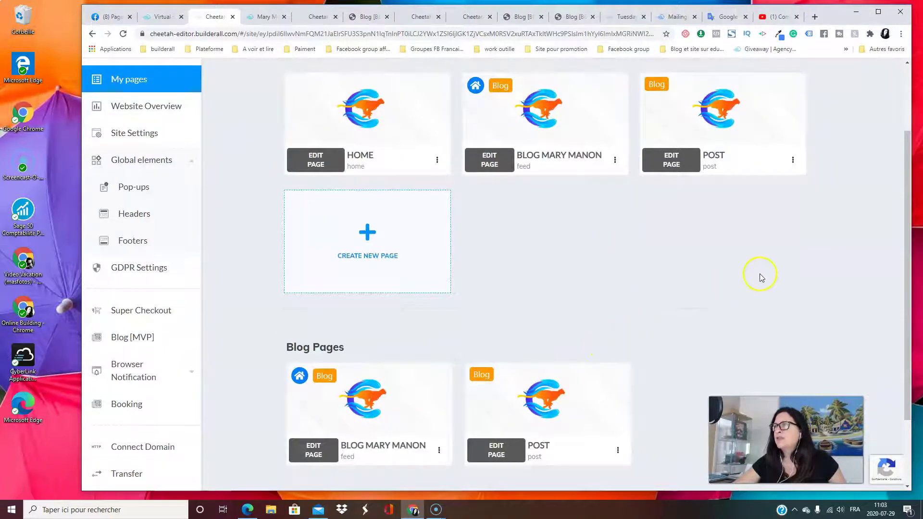
{"action": "scroll", "coordinate": [760, 278], "scroll_direction": "up", "scroll_amount": 2}
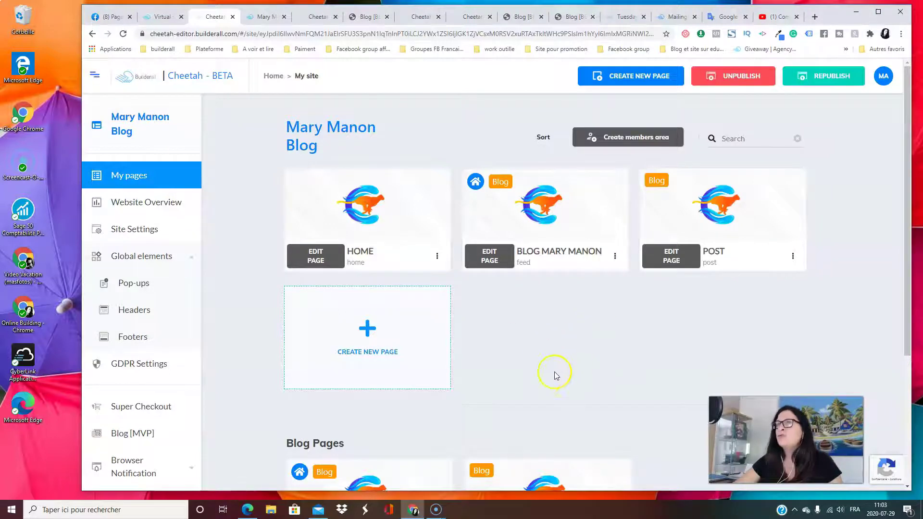
{"action": "scroll", "coordinate": [516, 355], "scroll_direction": "down", "scroll_amount": 3}
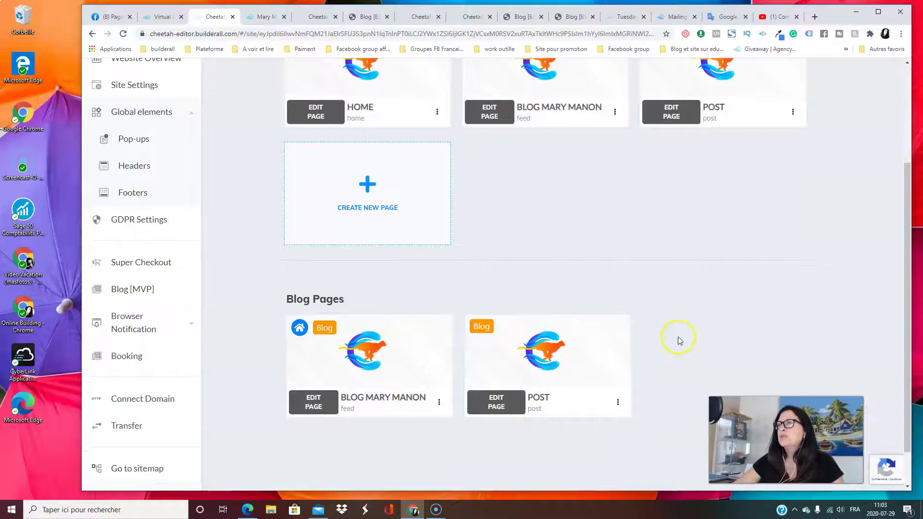
{"action": "scroll", "coordinate": [682, 345], "scroll_direction": "up", "scroll_amount": 4}
{"action": "scroll", "coordinate": [542, 346], "scroll_direction": "down", "scroll_amount": 4}
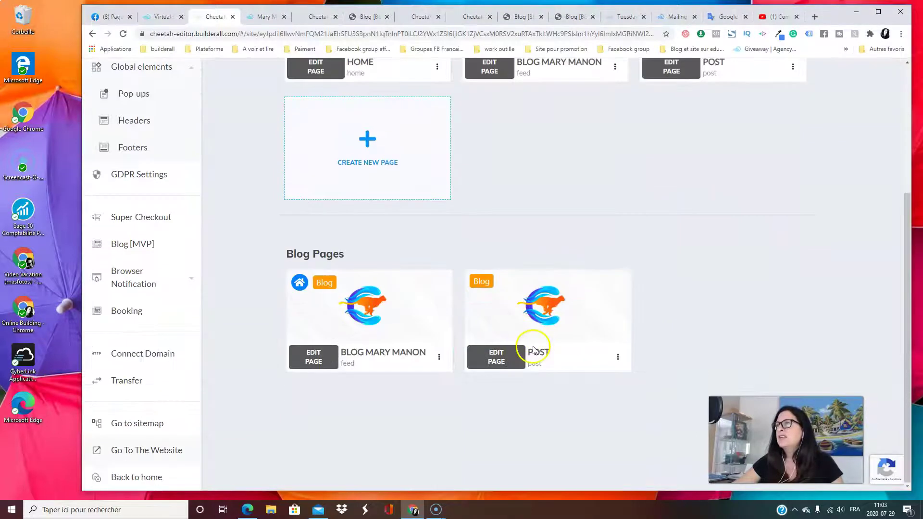
{"action": "scroll", "coordinate": [721, 354], "scroll_direction": "up", "scroll_amount": 4}
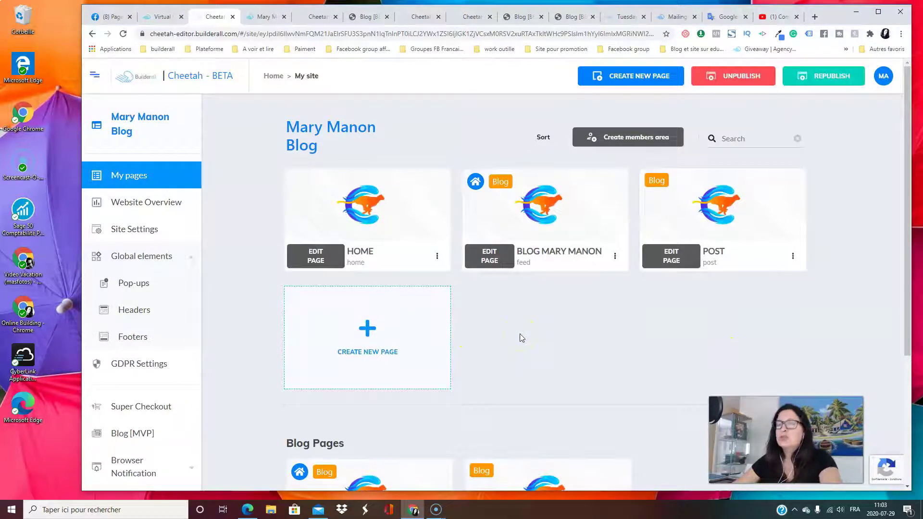
Scroll down to the Blog Pages section listing HOME, the renamed feed page and POST
{"action": "left_click", "coordinate": [532, 370]}
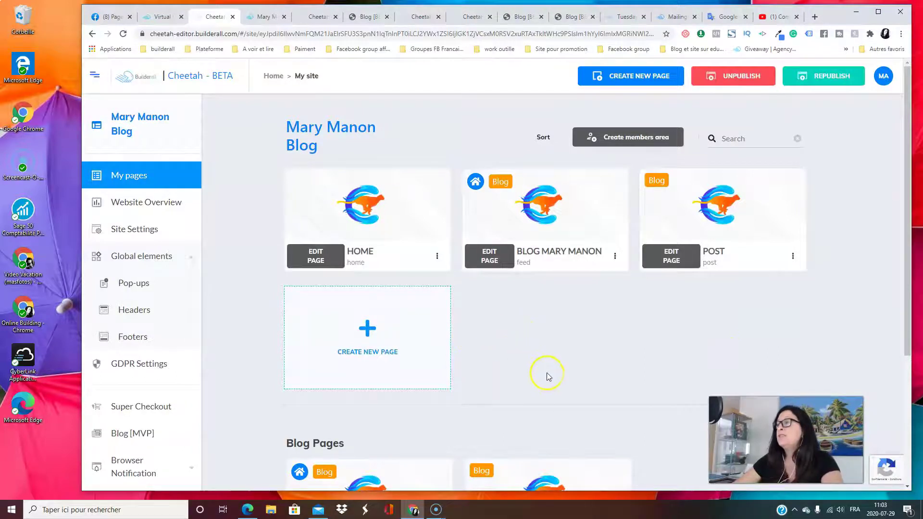
{"action": "scroll", "coordinate": [587, 375], "scroll_direction": "down", "scroll_amount": 1}
{"action": "scroll", "coordinate": [601, 371], "scroll_direction": "down", "scroll_amount": 1}
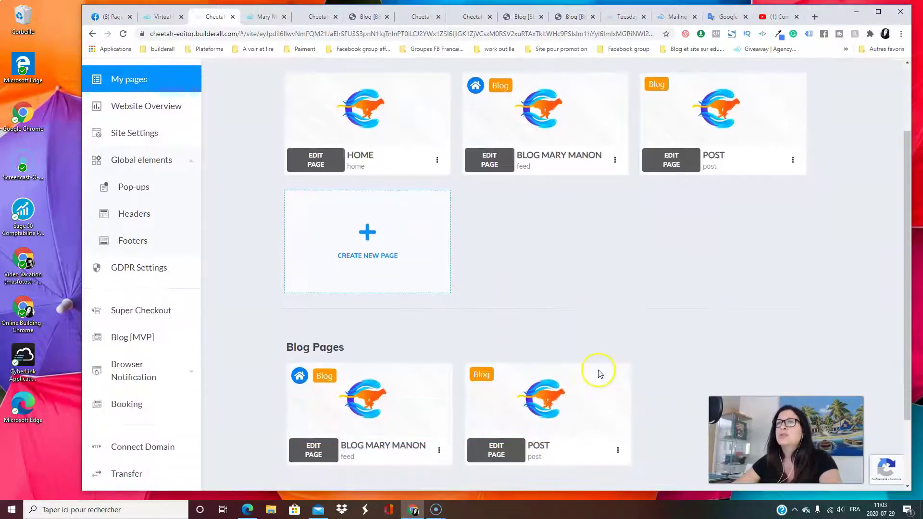
{"action": "scroll", "coordinate": [613, 322], "scroll_direction": "down", "scroll_amount": 1}
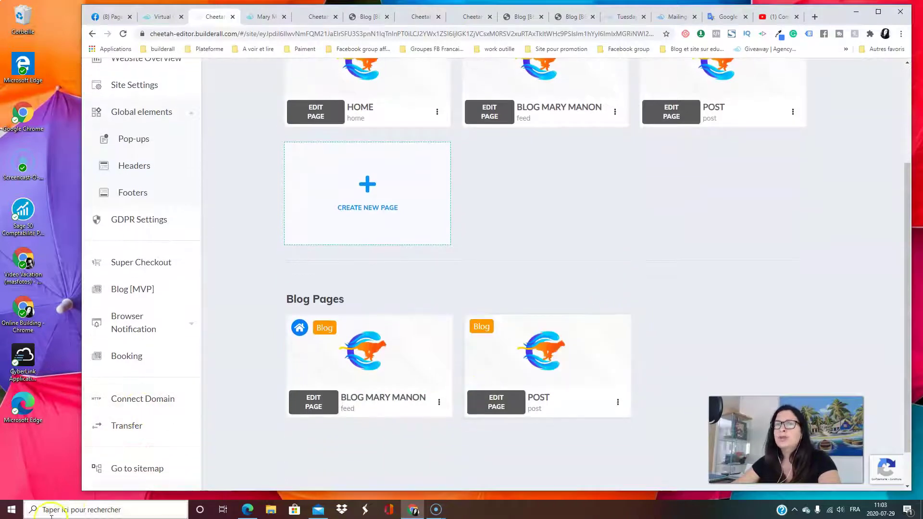